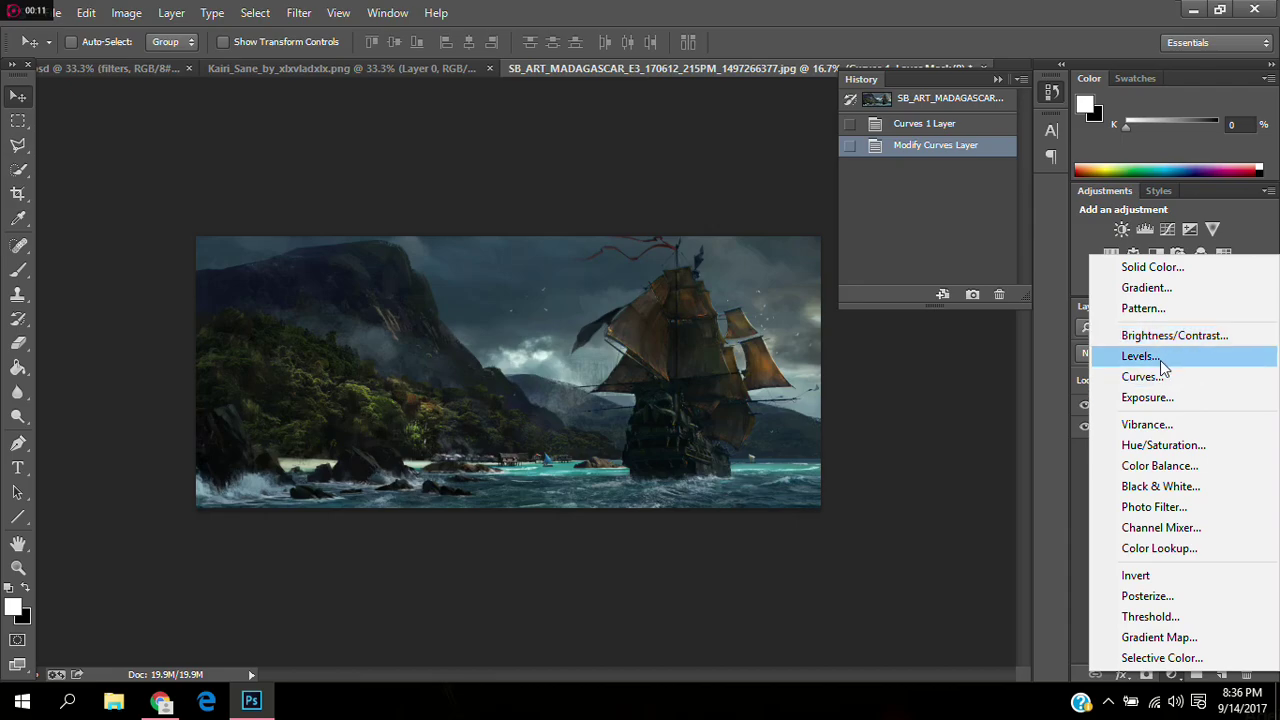
Step: Set the new Levels adjustment layer's inputs to shadows 1, midtones 0.87 and highlights 220
drag(960, 476, 972, 475)
drag(1056, 475, 1031, 471)
drag(876, 471, 879, 477)
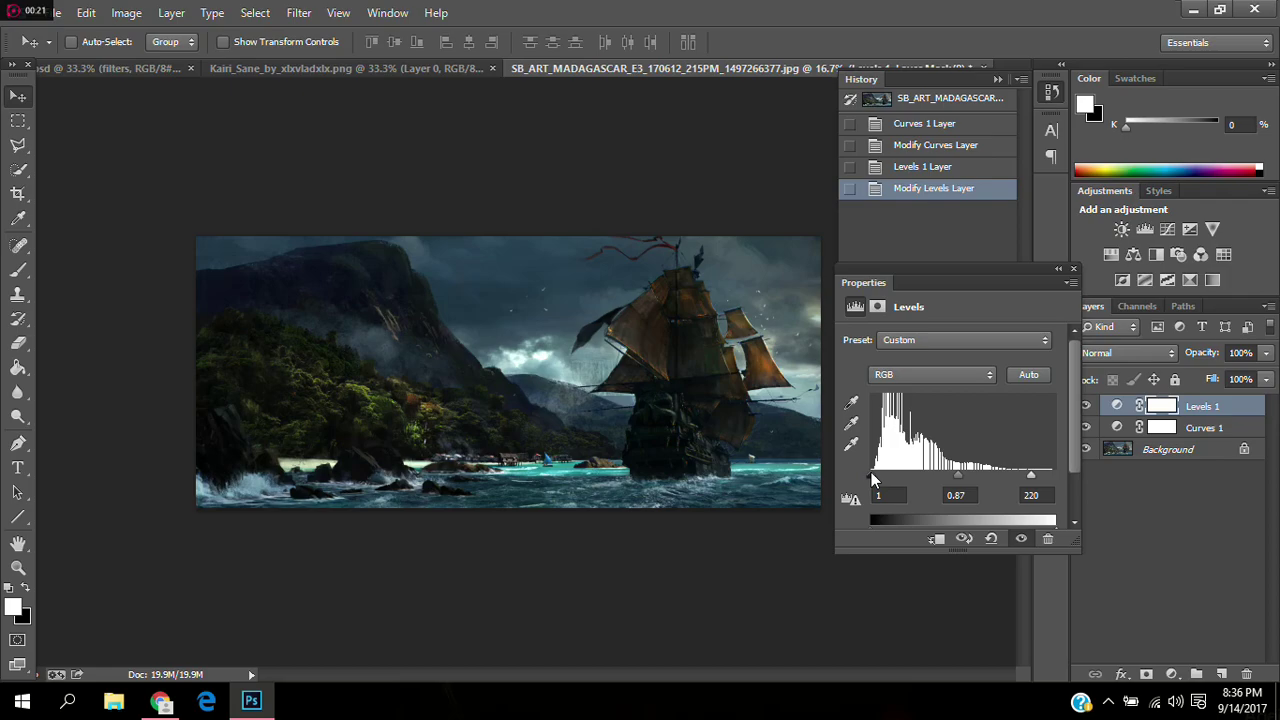
click(1073, 269)
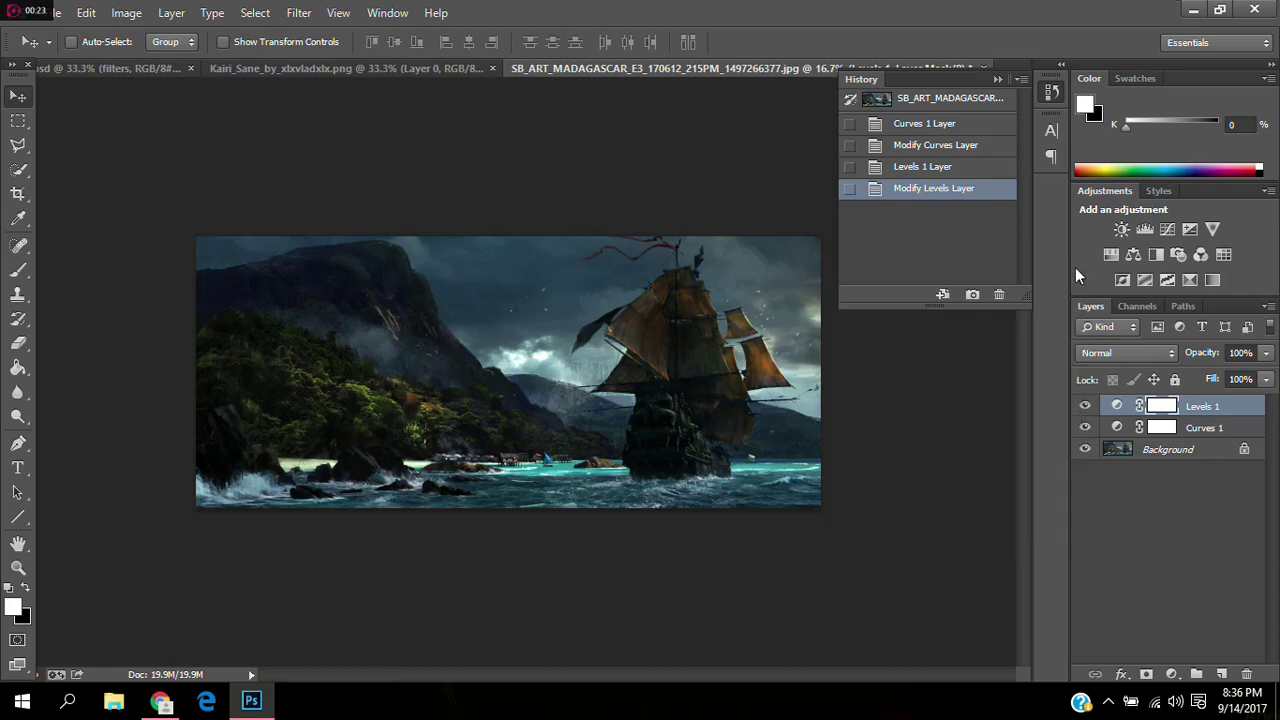
Step: Apply a Gaussian Blur with a 12.7 pixel radius to the Background layer
click(1150, 452)
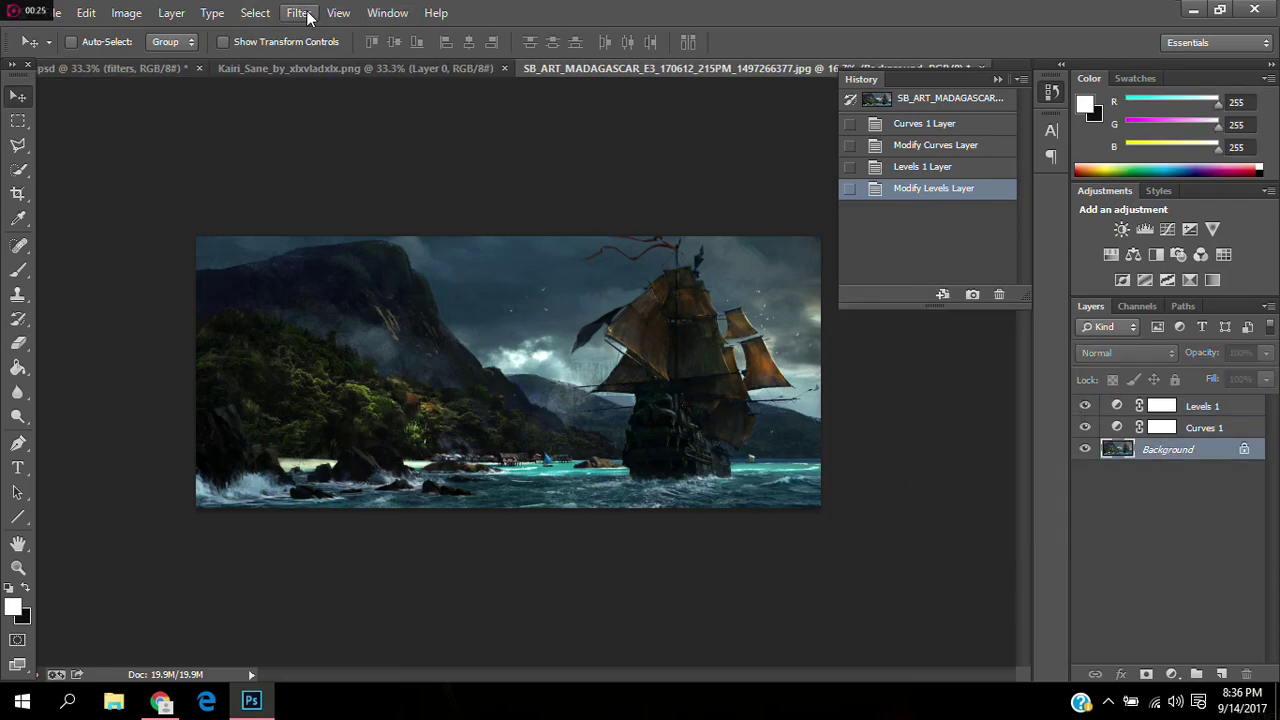
click(307, 14)
mouse_move(349, 216)
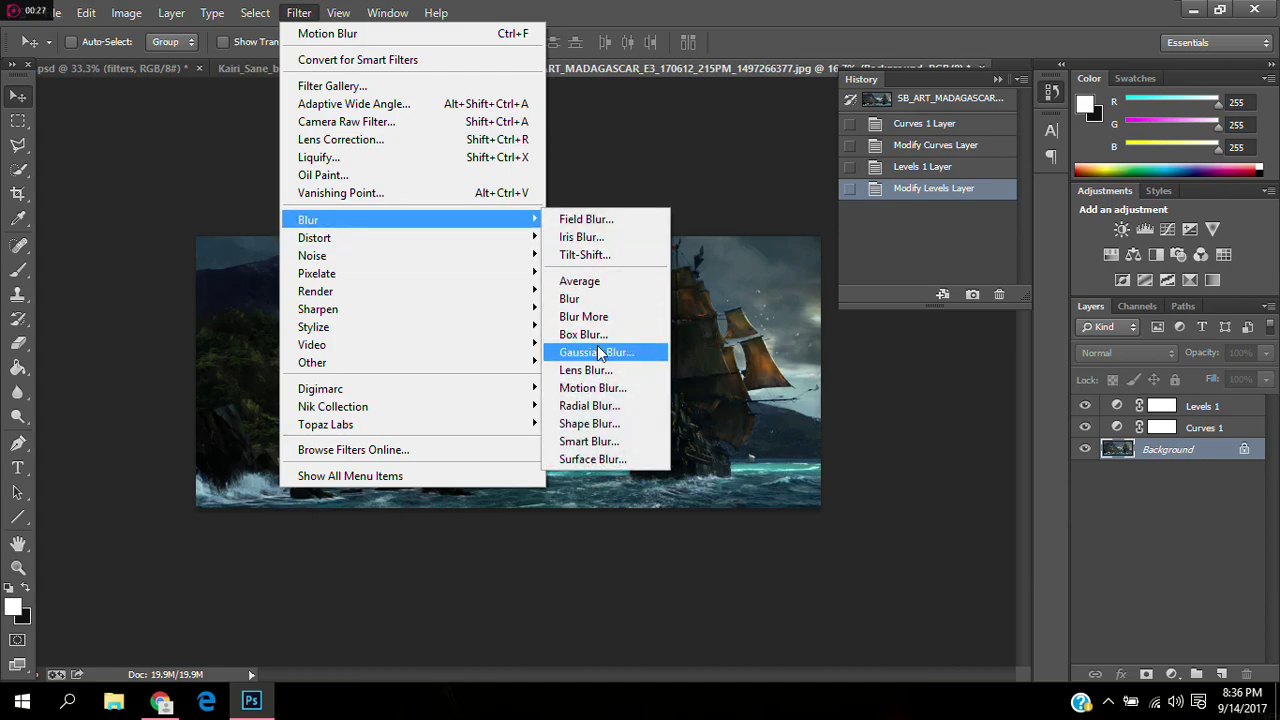
click(612, 352)
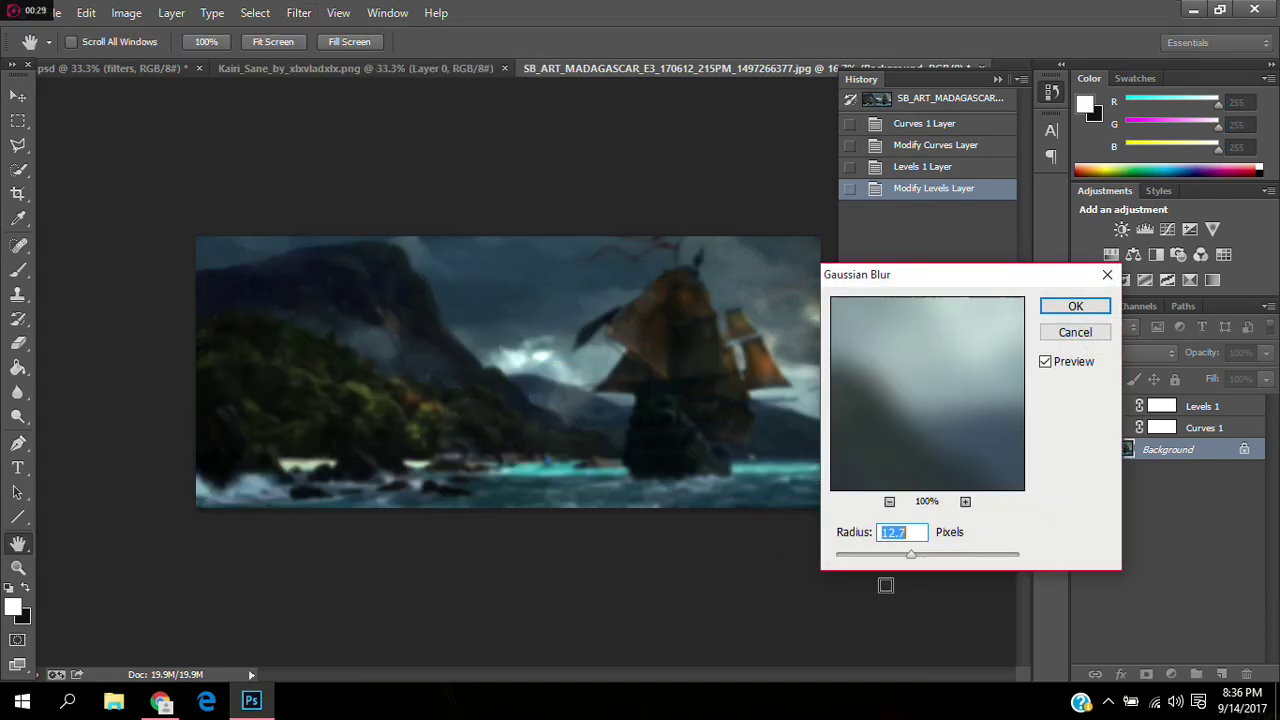
click(1078, 306)
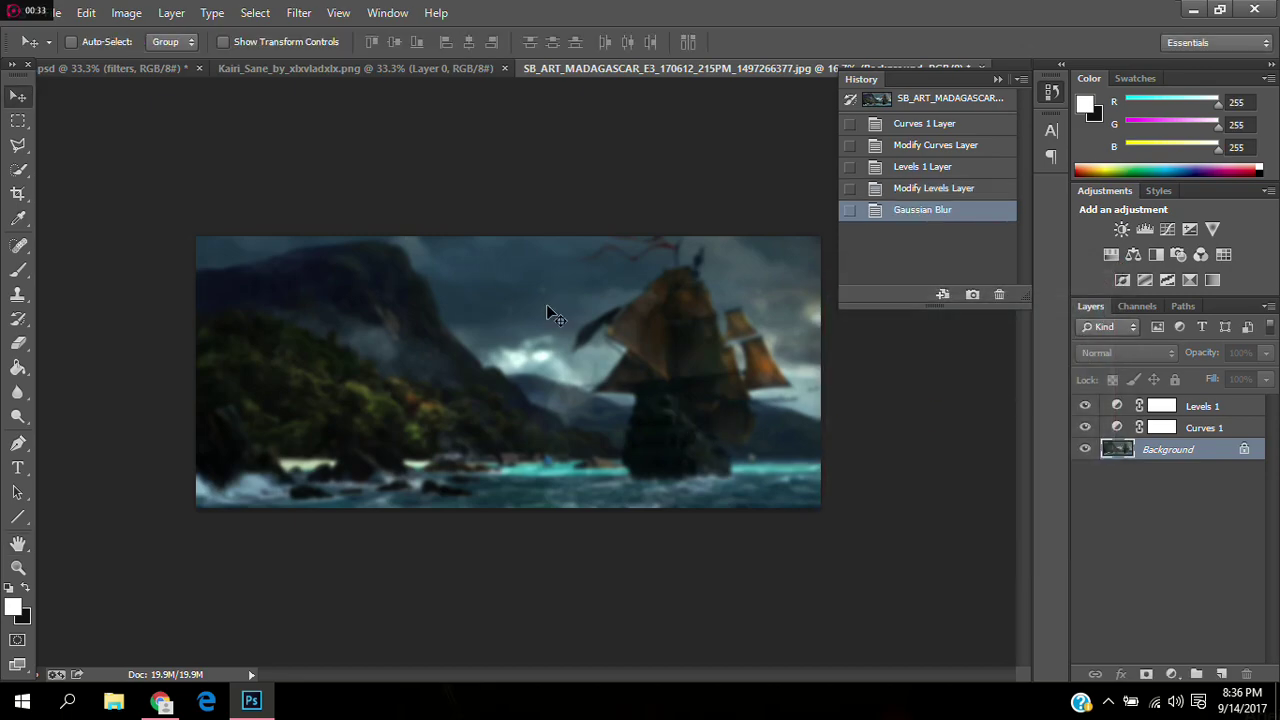
Step: Bring the cut-out pirate woman from the Kairi_Sane image into the ship image, above the Levels 1 layer
click(1202, 408)
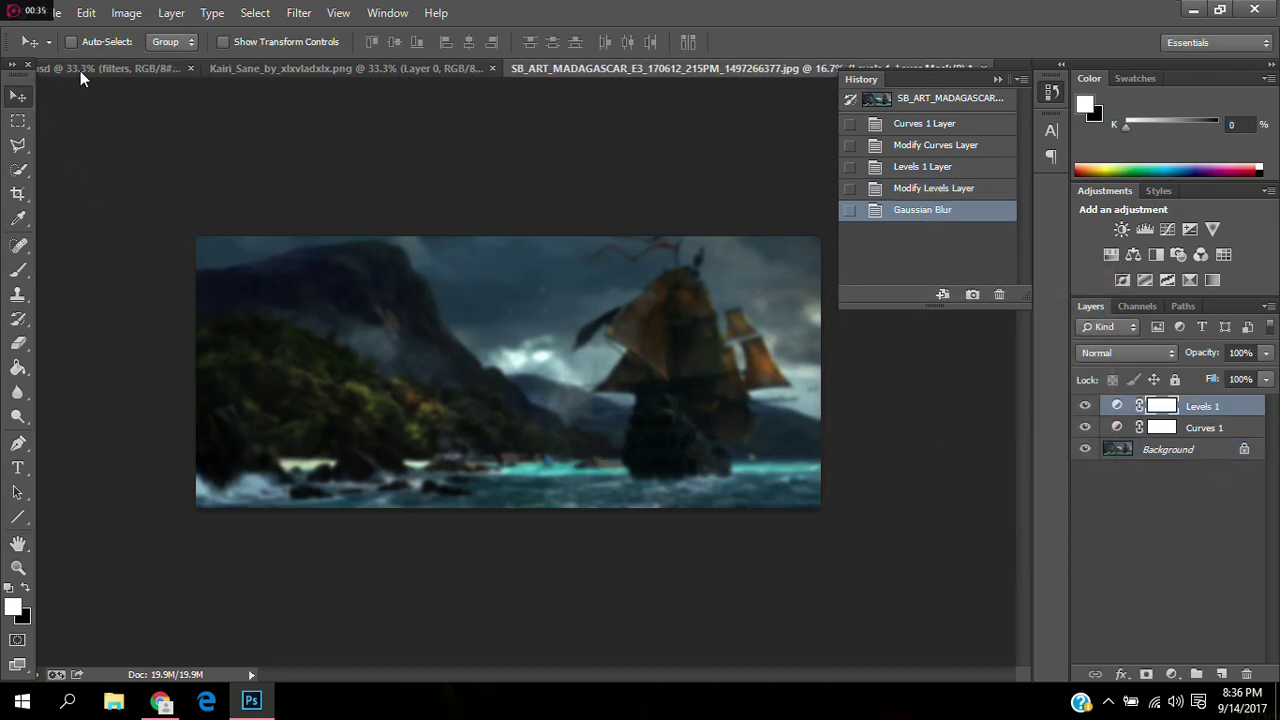
click(348, 66)
drag(522, 193, 530, 398)
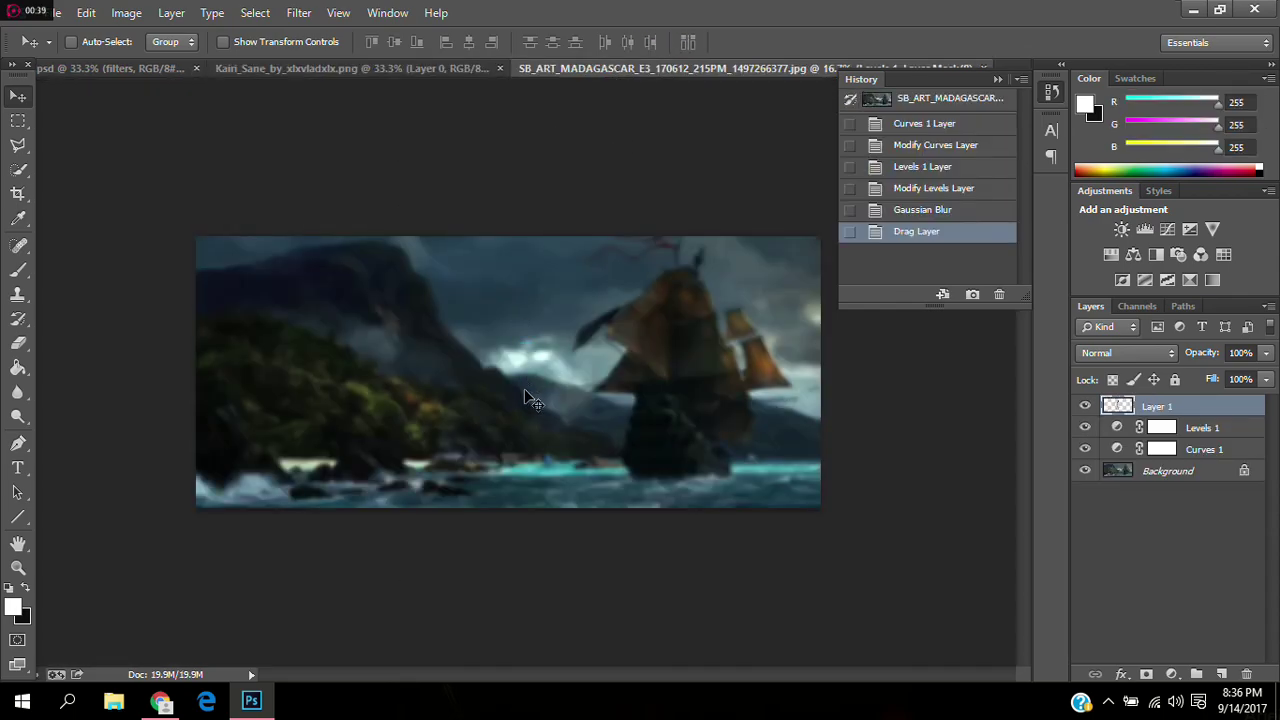
Step: Scale the pirate woman to about 256%, rotate her about 4.5°, and move her down so her head and torso fit the canvas
key(ctrl+t)
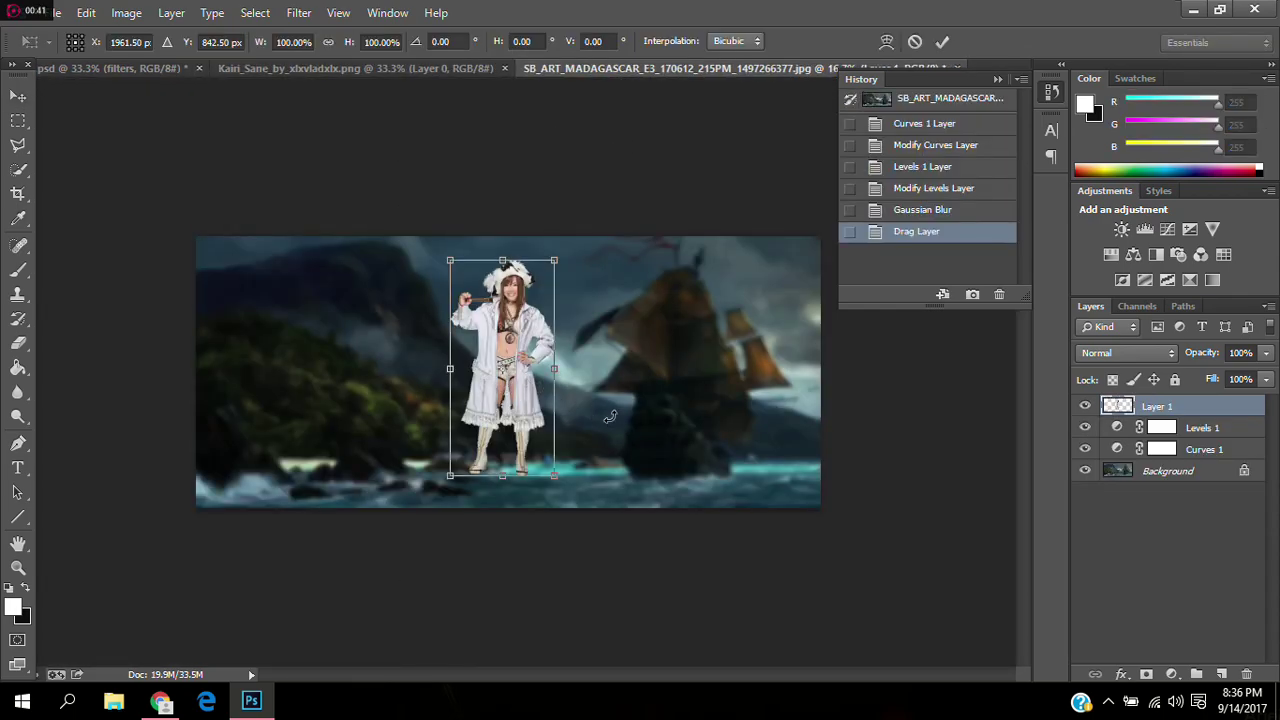
drag(610, 417, 606, 426)
drag(549, 481, 700, 680)
drag(458, 253, 380, 136)
click(948, 42)
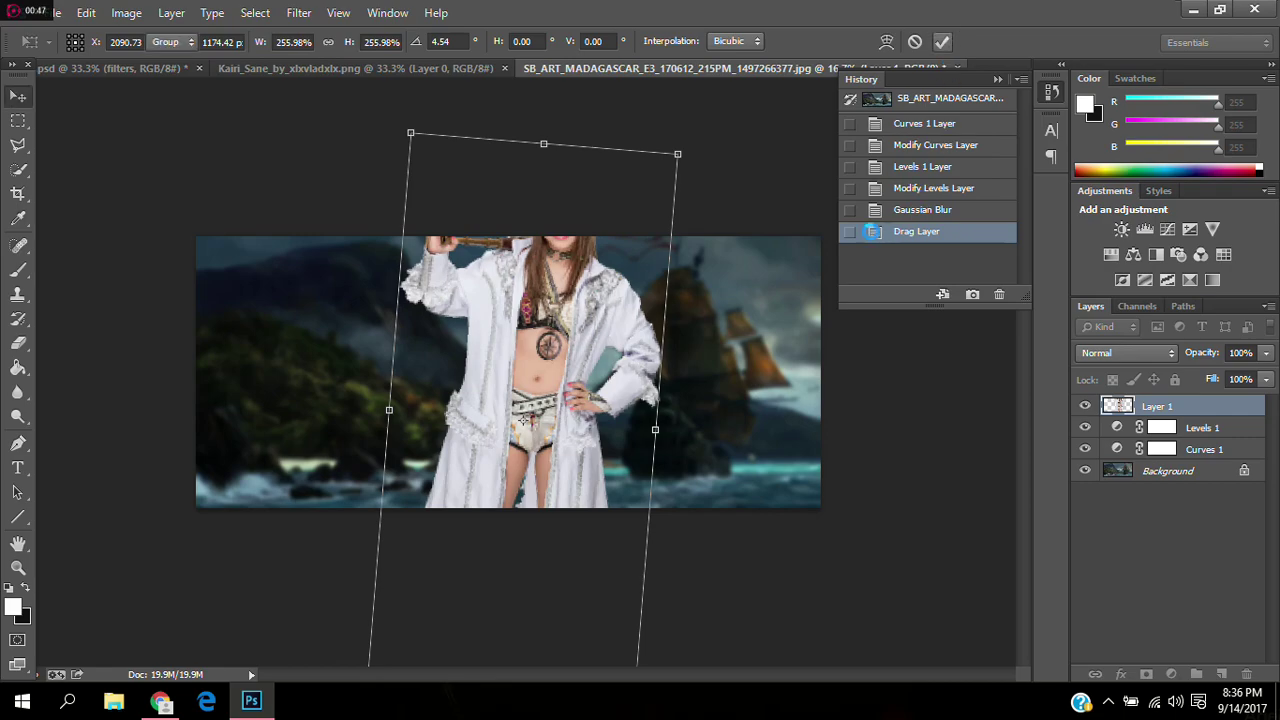
drag(555, 312, 578, 427)
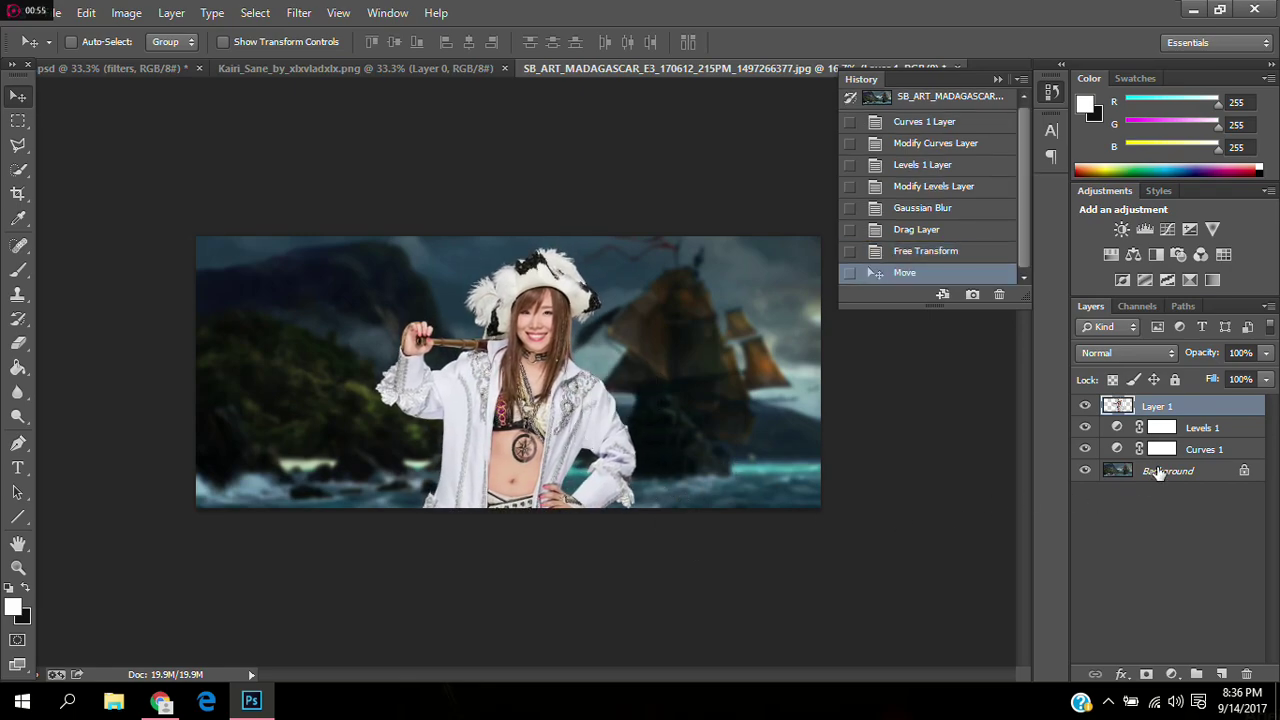
Step: Darken the Background layer inward from its left, right and bottom edges with black-to-transparent linear gradients at 66% opacity
click(1158, 473)
click(20, 368)
right_click(35, 368)
click(80, 364)
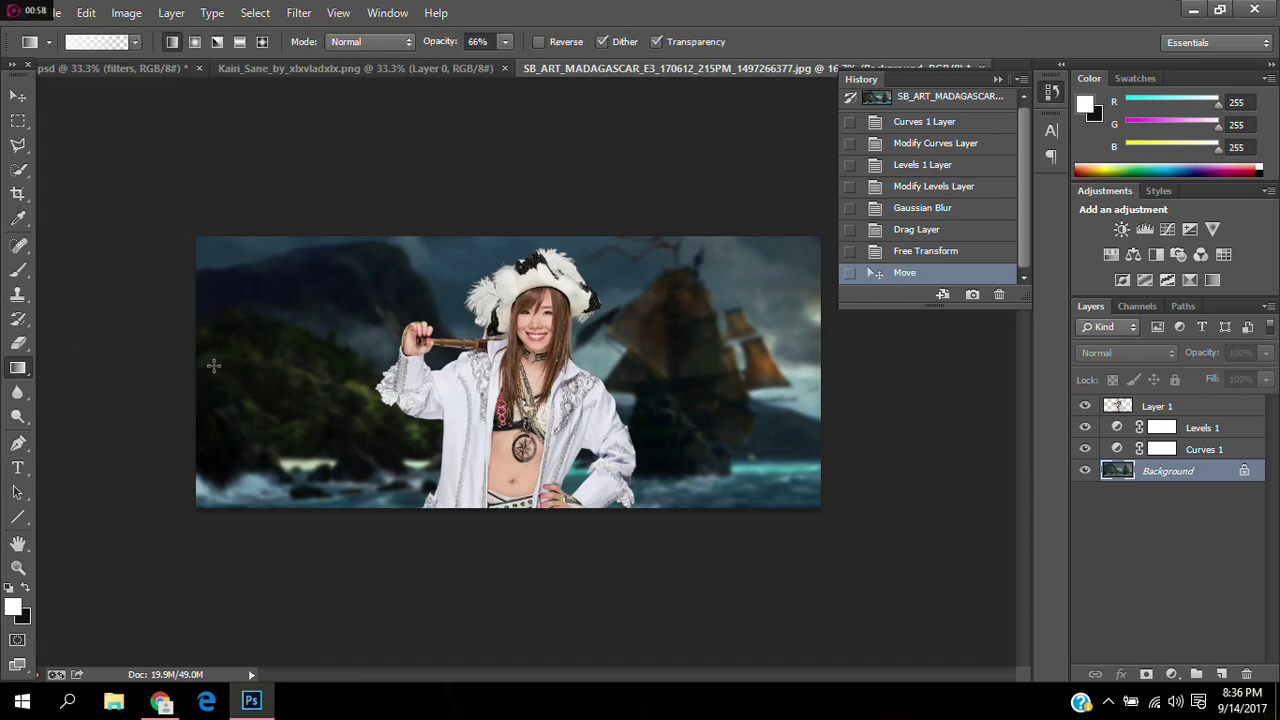
click(25, 591)
drag(82, 368, 334, 364)
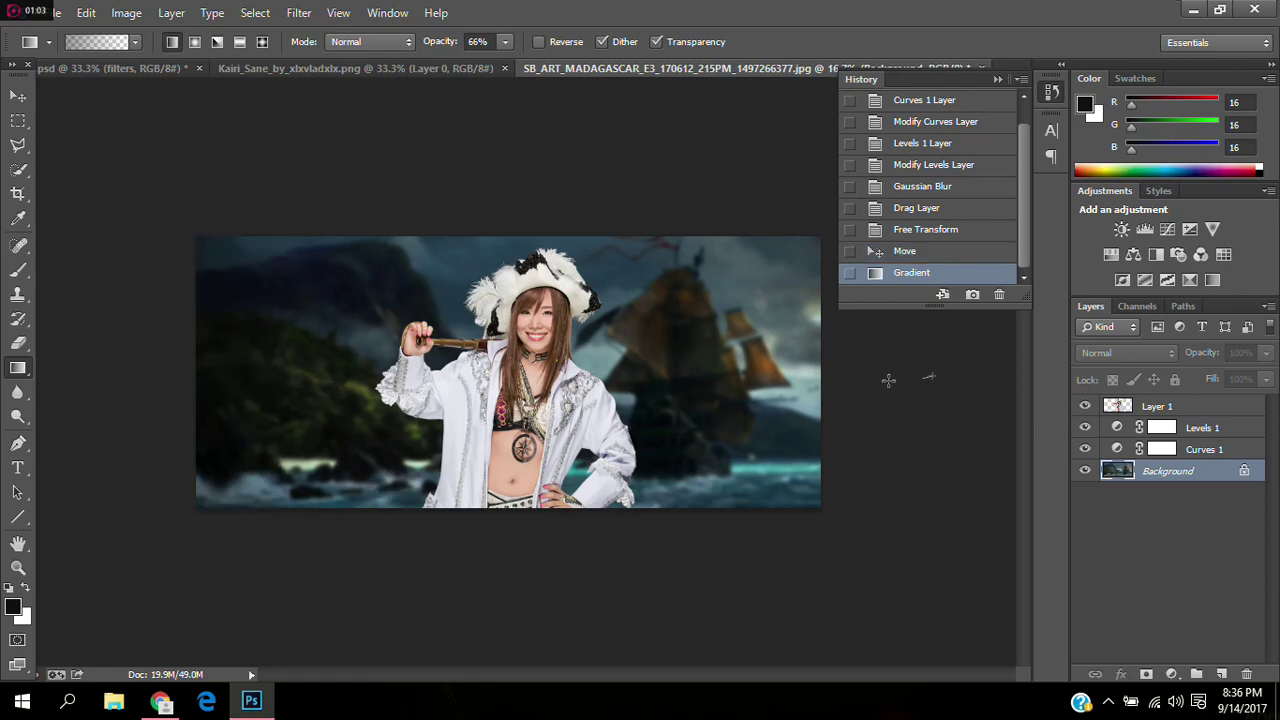
drag(888, 380, 698, 381)
drag(510, 547, 533, 288)
Step: Undo the last gradient and redraw it to darken the upper part of the Background layer
click(942, 258)
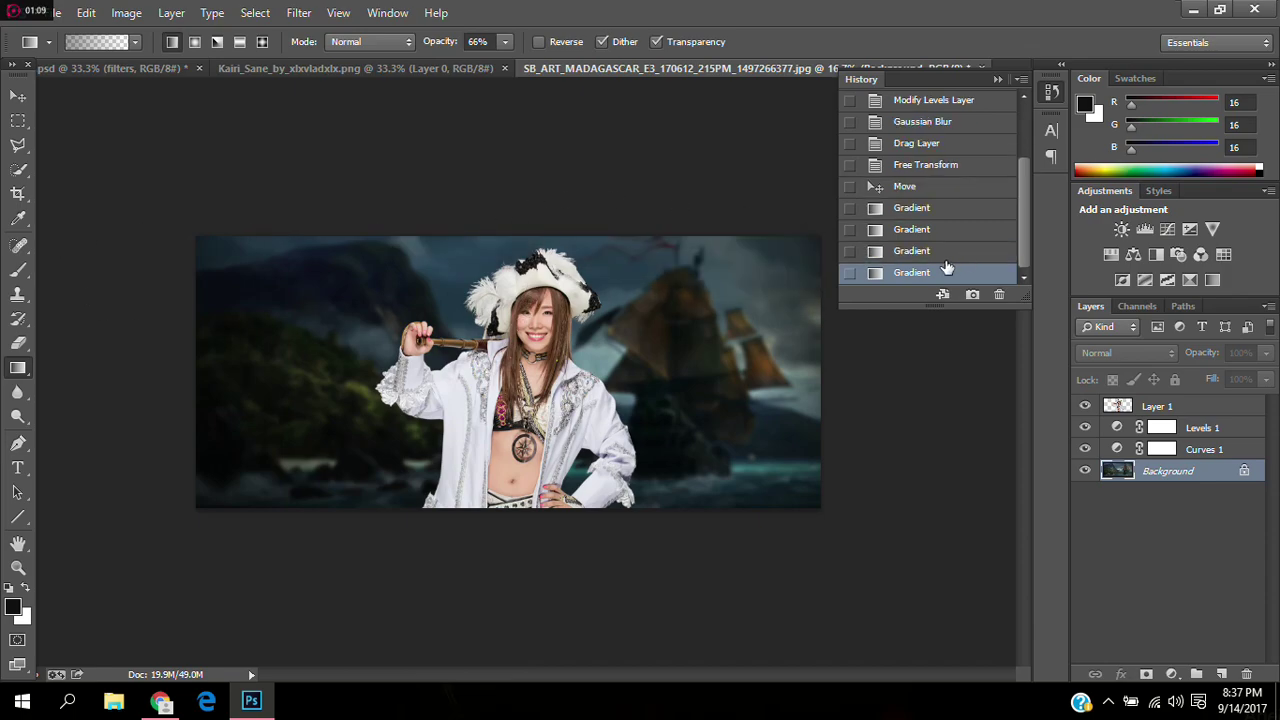
mouse_move(491, 283)
mouse_down()
mouse_move(486, 292)
mouse_move(516, 283)
mouse_up()
click(929, 251)
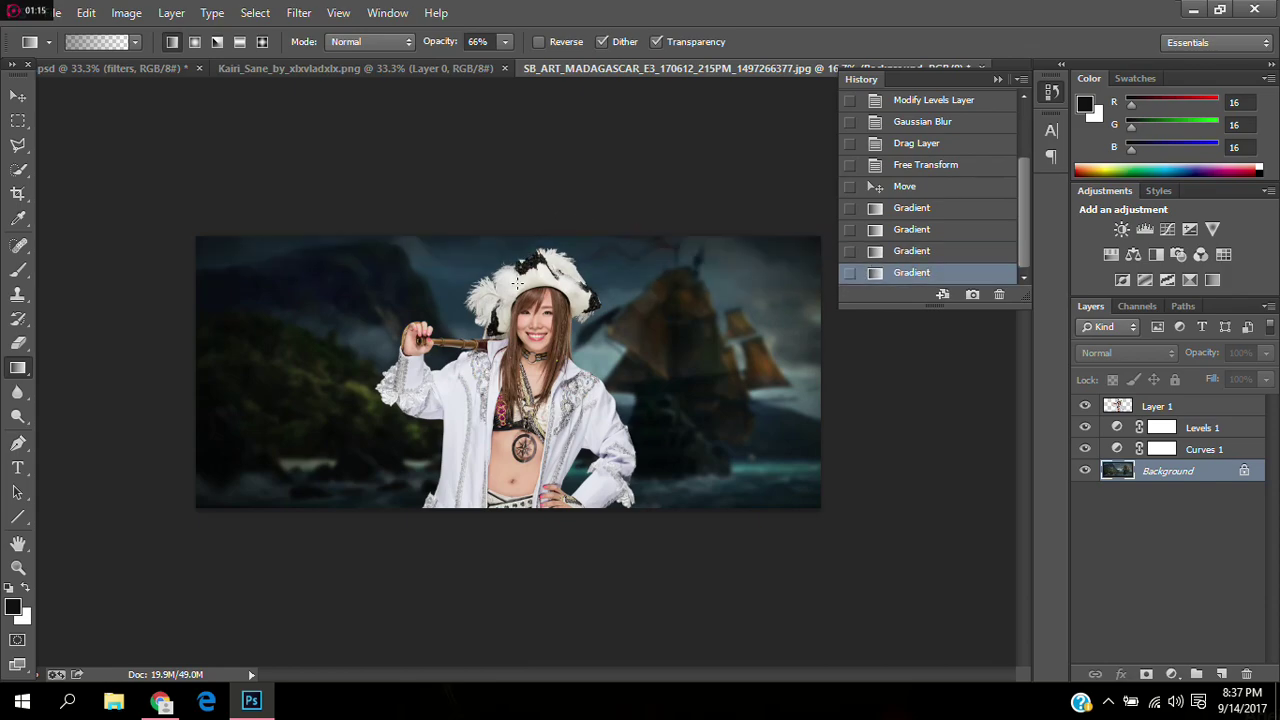
Step: Add a Vibrance adjustment layer above Layer 1 with vibrance -12 and saturation +15
click(18, 96)
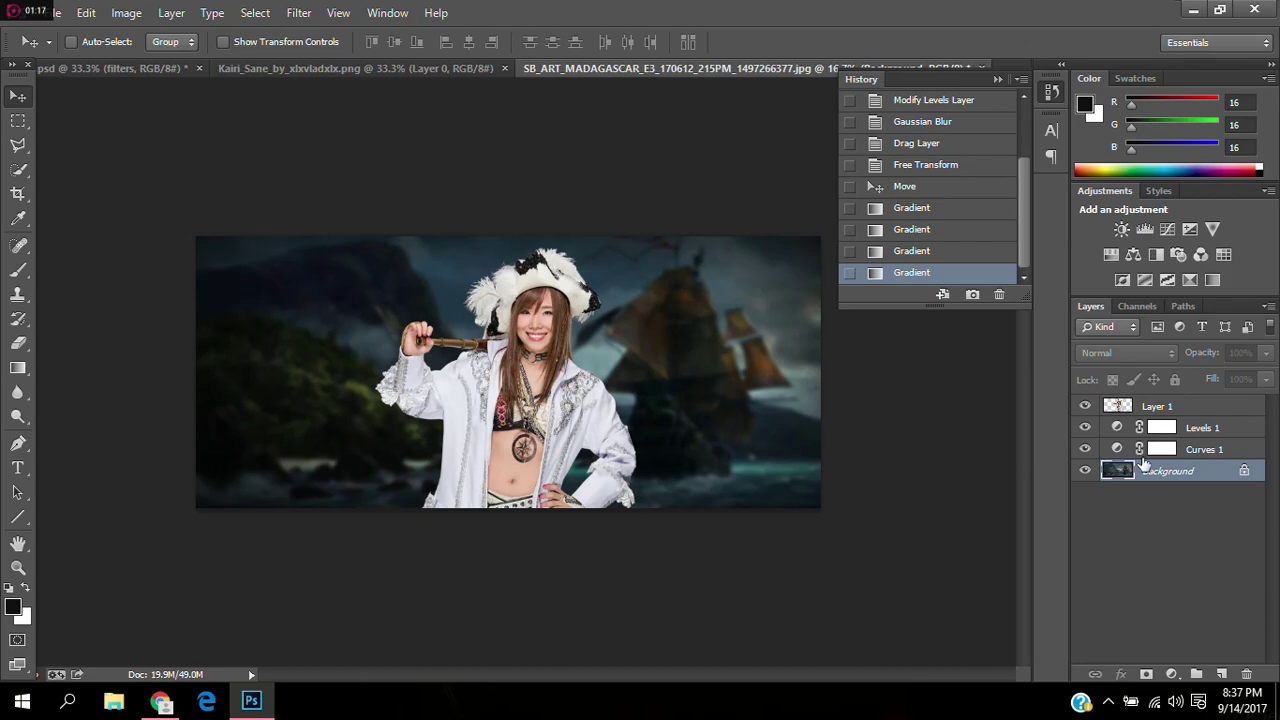
click(1172, 406)
click(1172, 674)
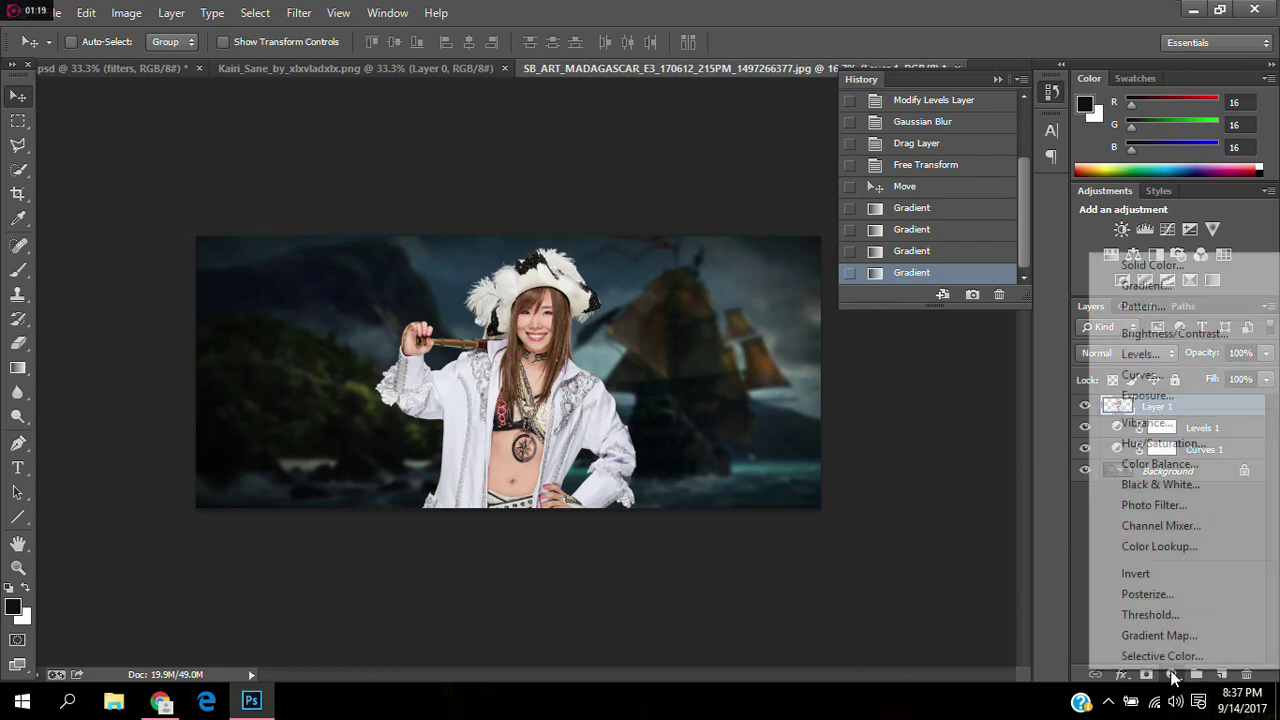
click(1147, 422)
drag(943, 356, 963, 398)
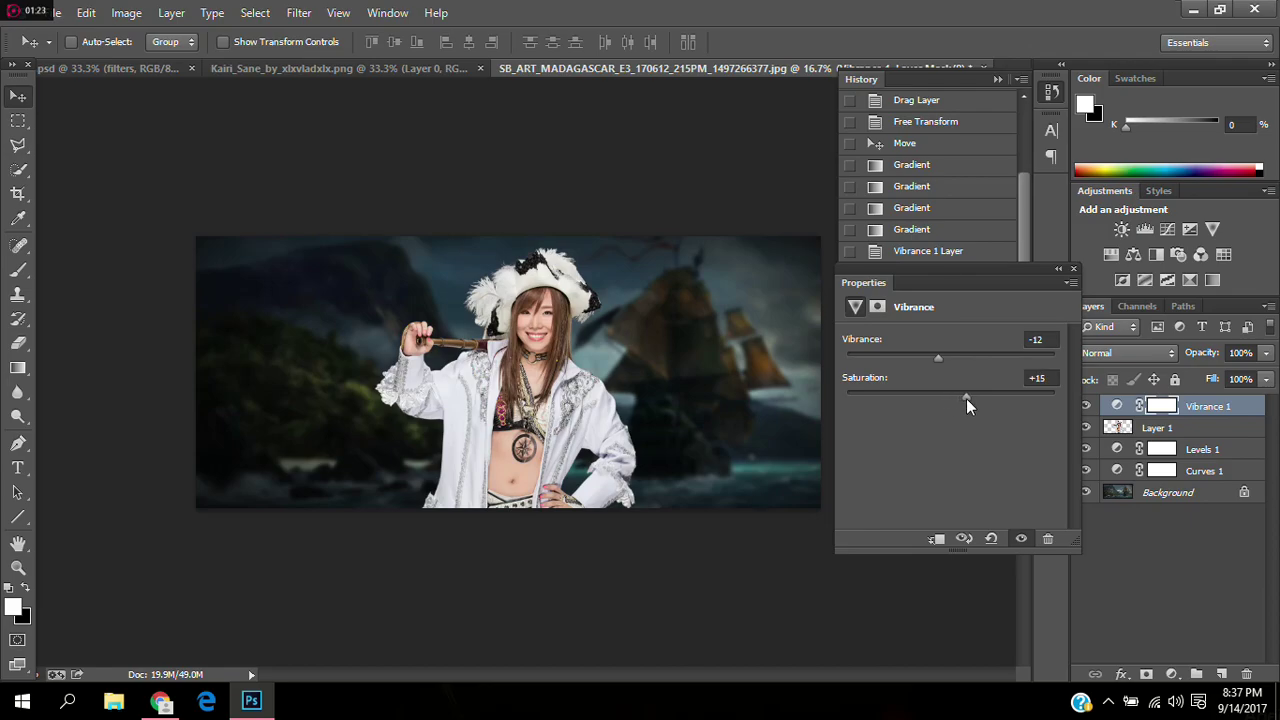
click(1073, 269)
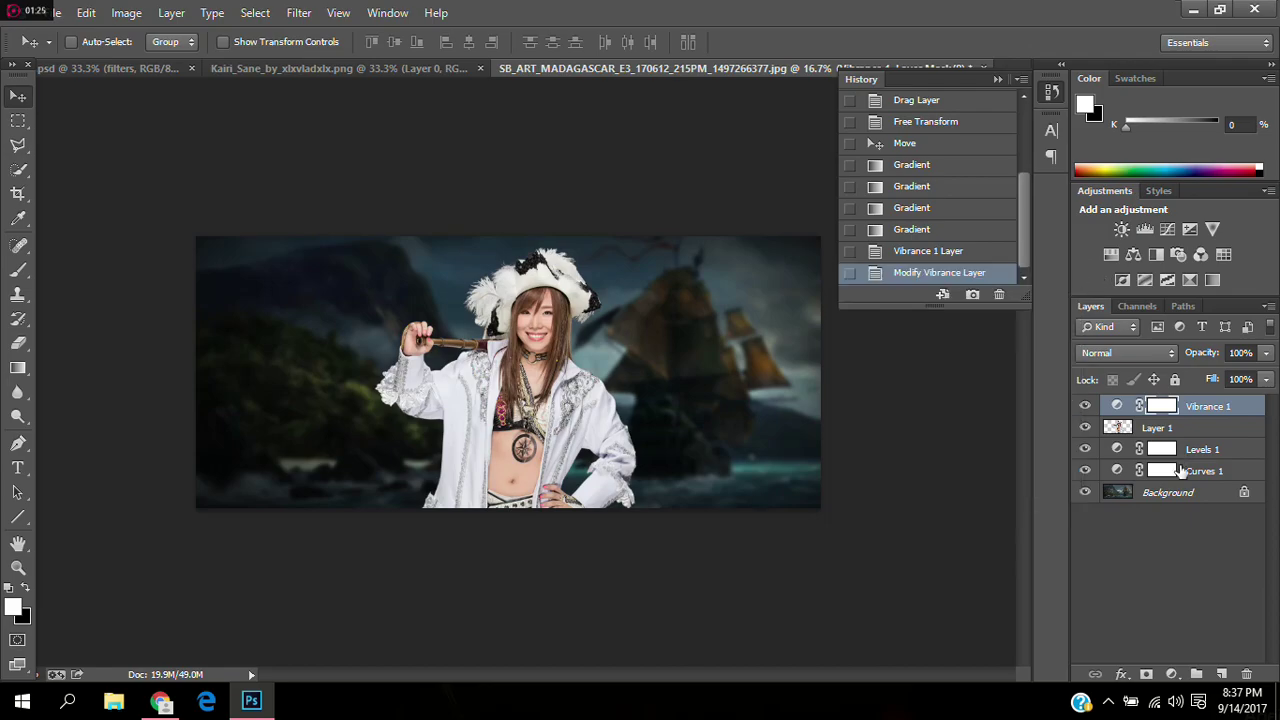
Step: Add a Brightness/Contrast adjustment layer above Vibrance 1 with brightness -31
click(1171, 673)
click(1167, 328)
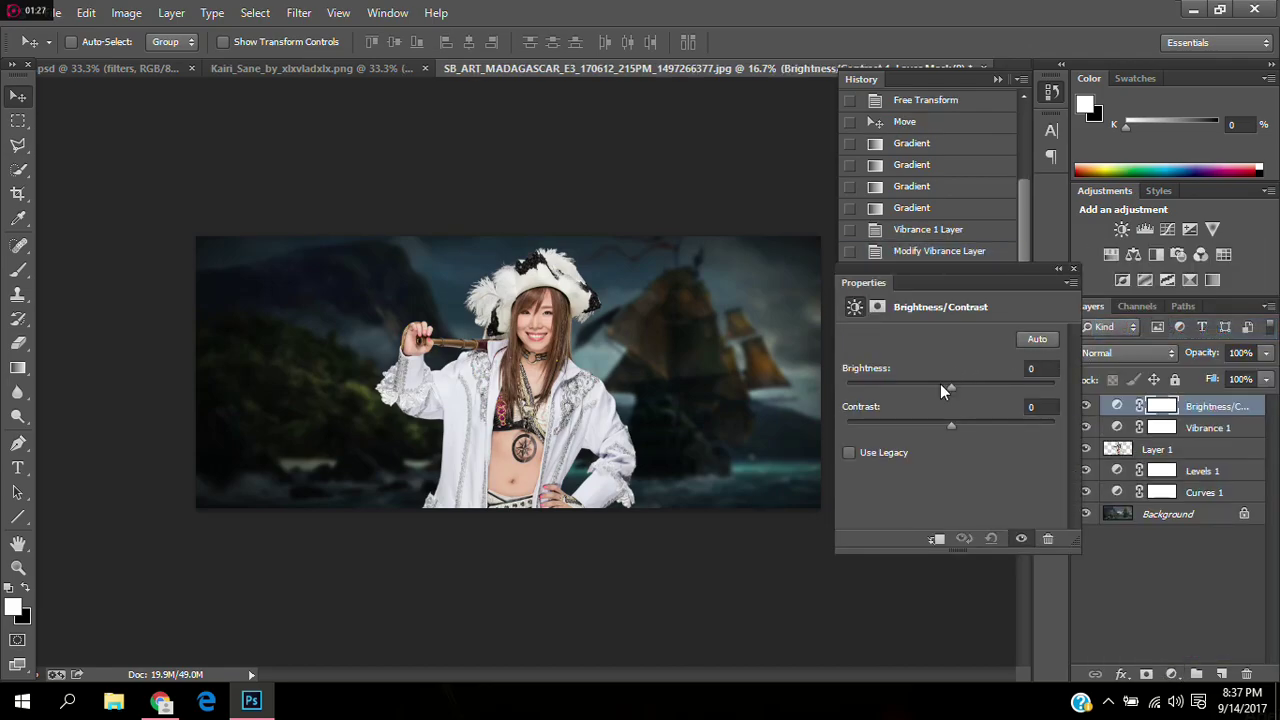
drag(945, 387, 930, 387)
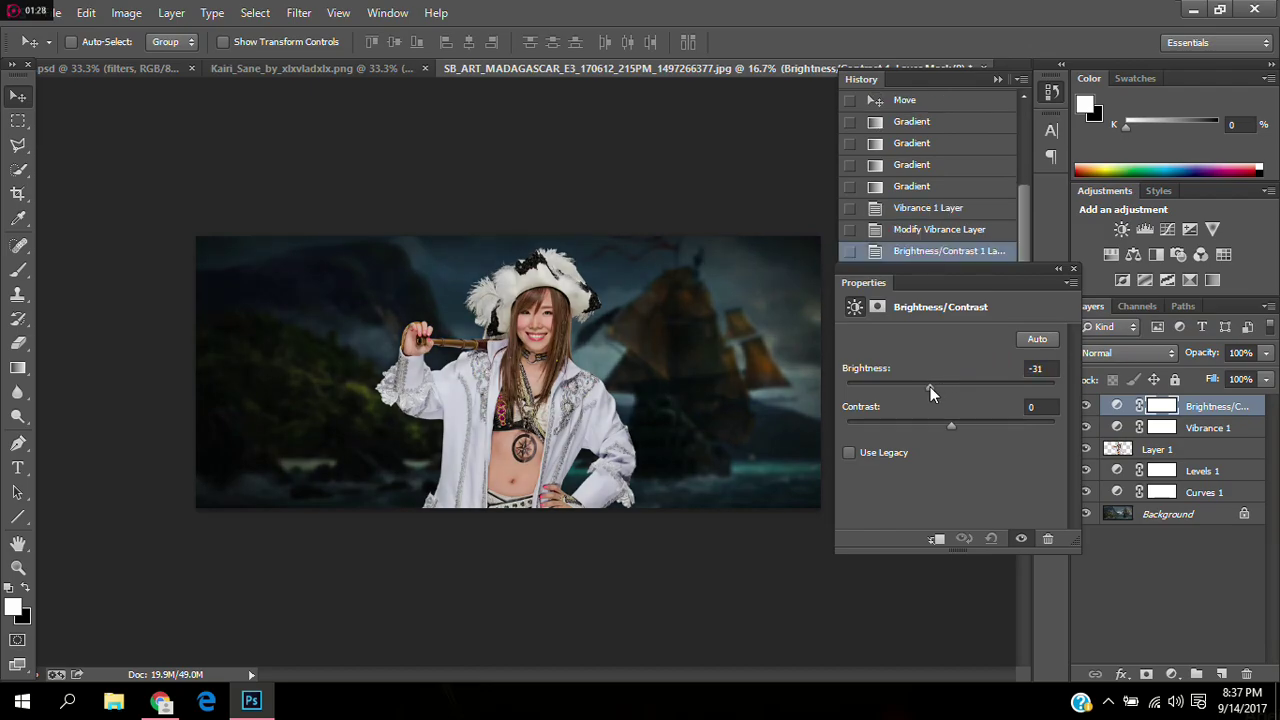
click(1074, 269)
Step: Add a second Levels adjustment layer on top with shadows 8, midtones 0.93 and highlights 227
click(1171, 673)
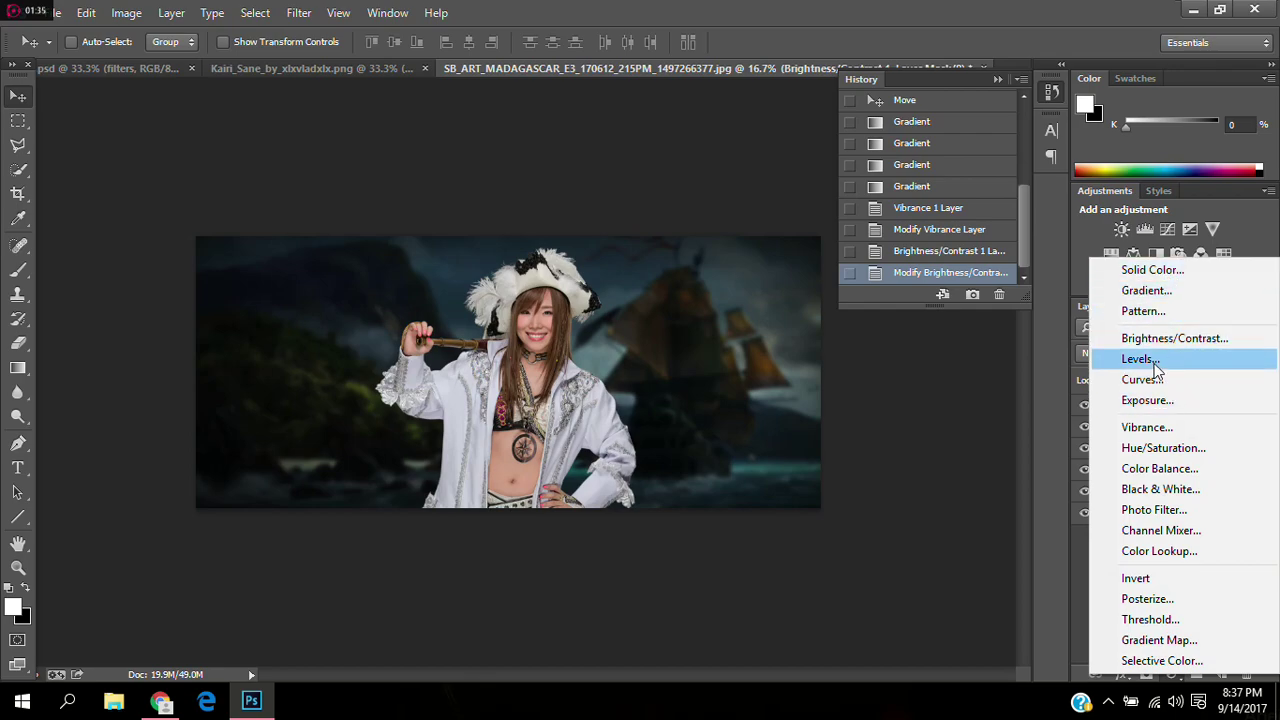
click(1140, 359)
drag(1054, 475, 1052, 473)
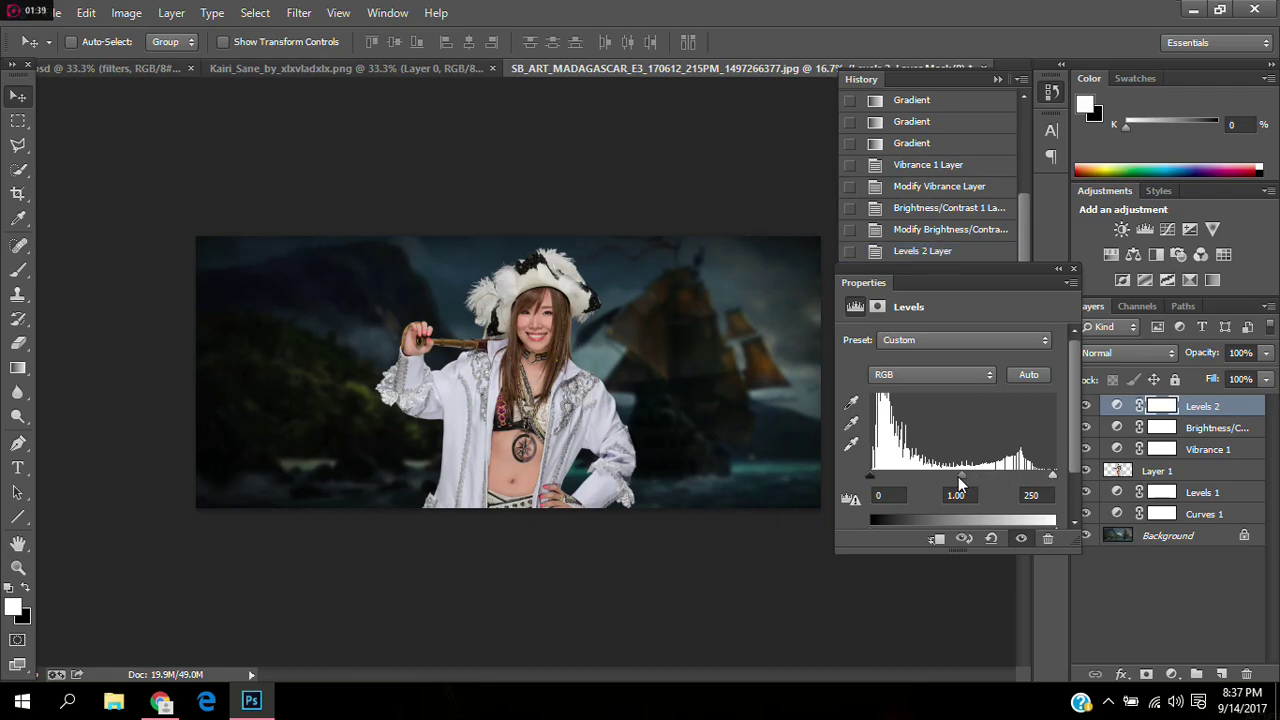
drag(1051, 476, 1040, 480)
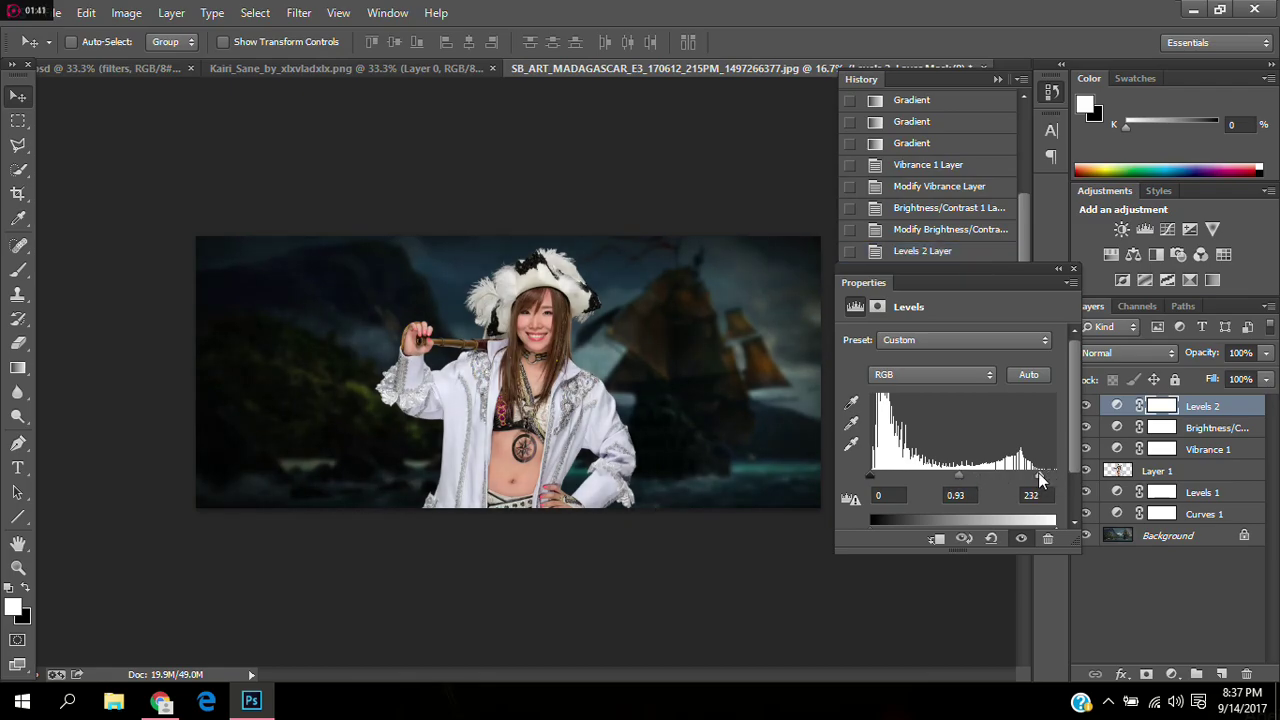
drag(873, 482, 878, 485)
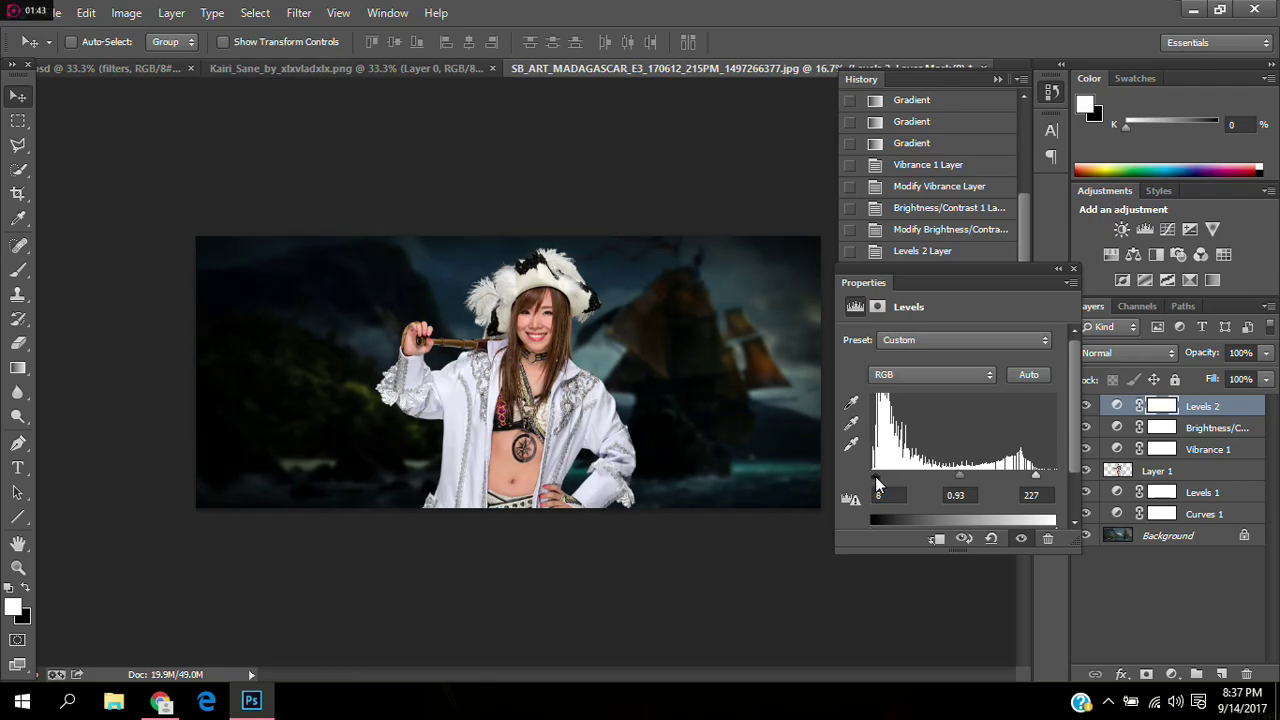
click(1073, 268)
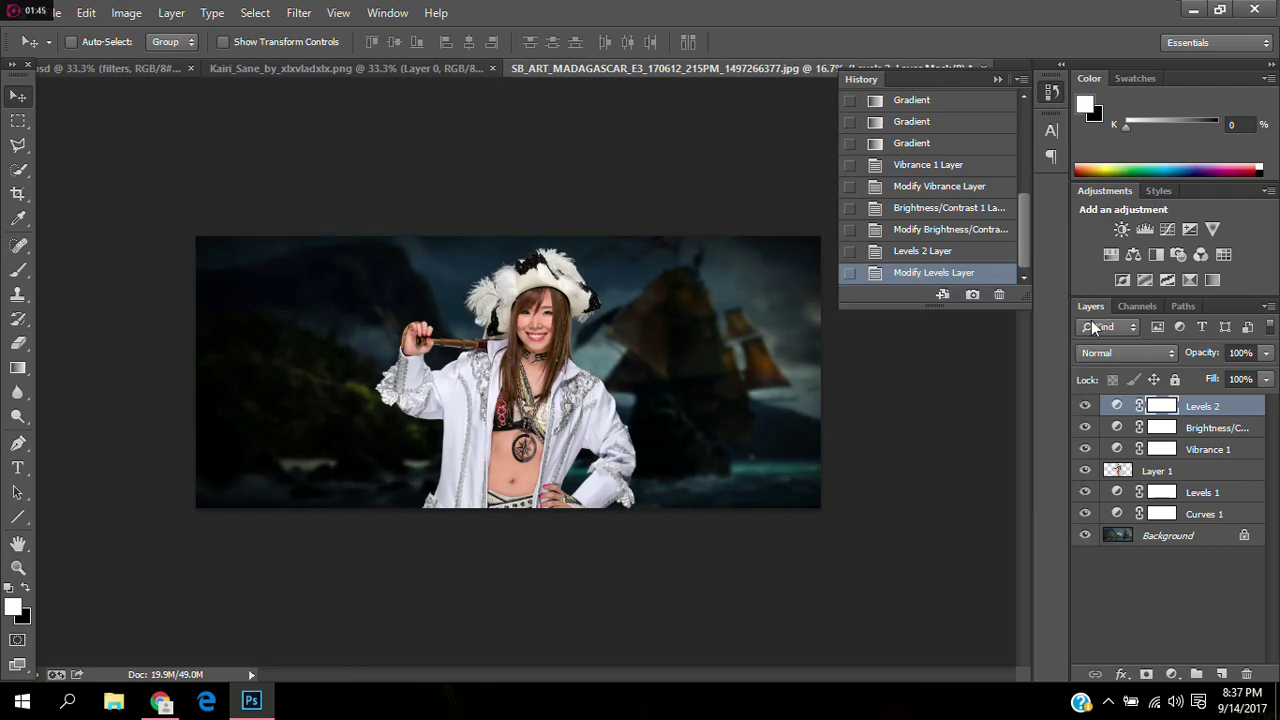
Step: Clip the Vibrance 1, Brightness/Contrast and Levels 2 adjustment layers to Layer 1
click(1195, 456)
alt+click(1210, 458)
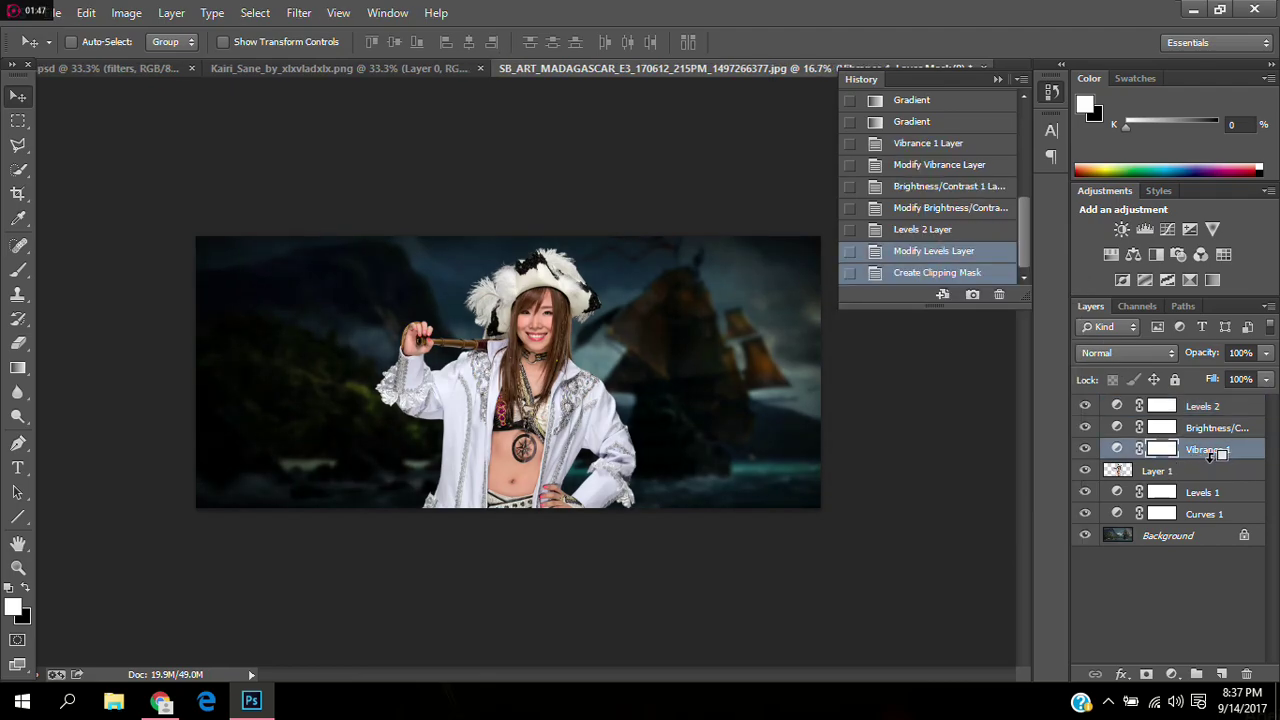
click(1213, 431)
alt+click(1214, 440)
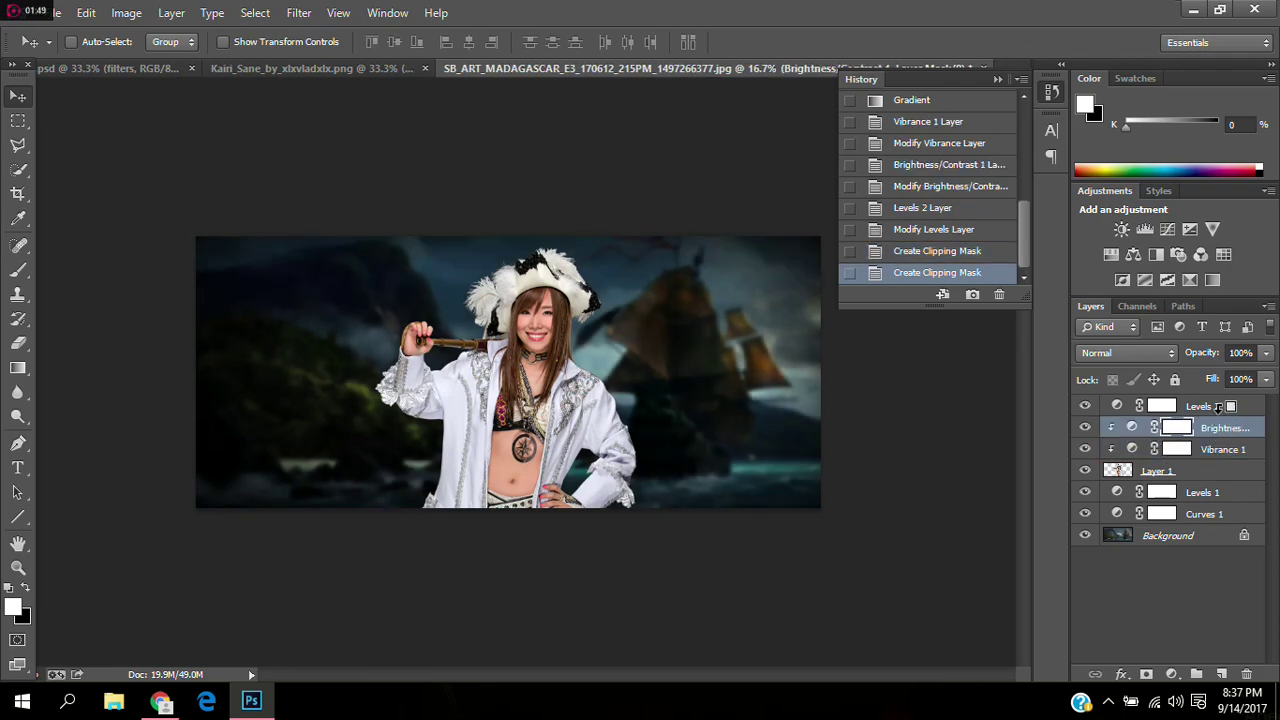
click(1219, 412)
alt+click(1221, 417)
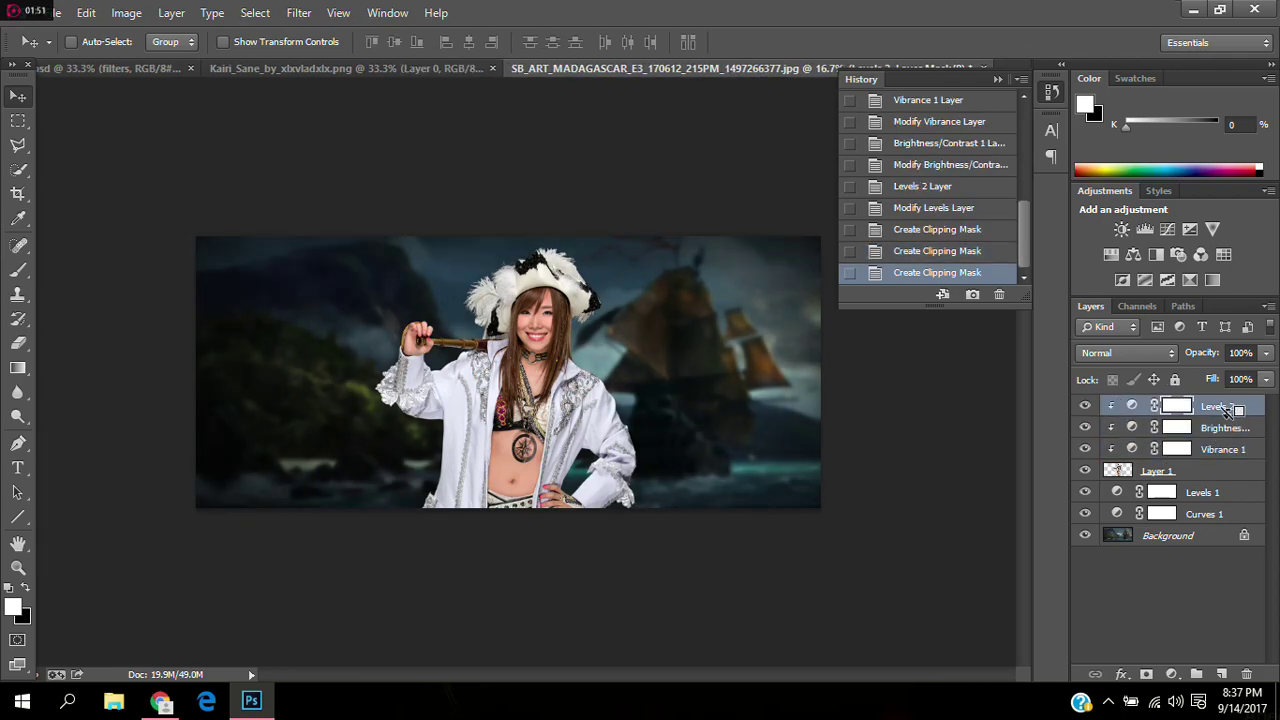
Step: Try desaturating the Background layer, and undo the desaturation
click(1174, 471)
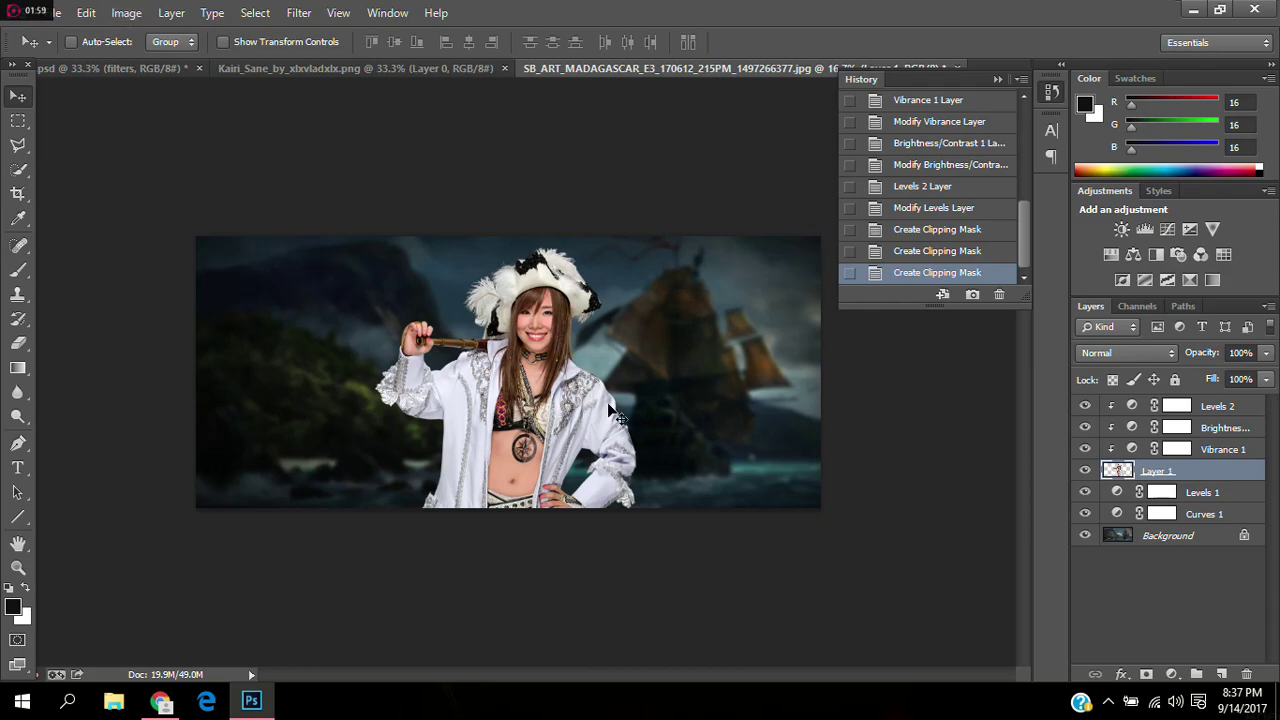
click(1143, 537)
click(133, 16)
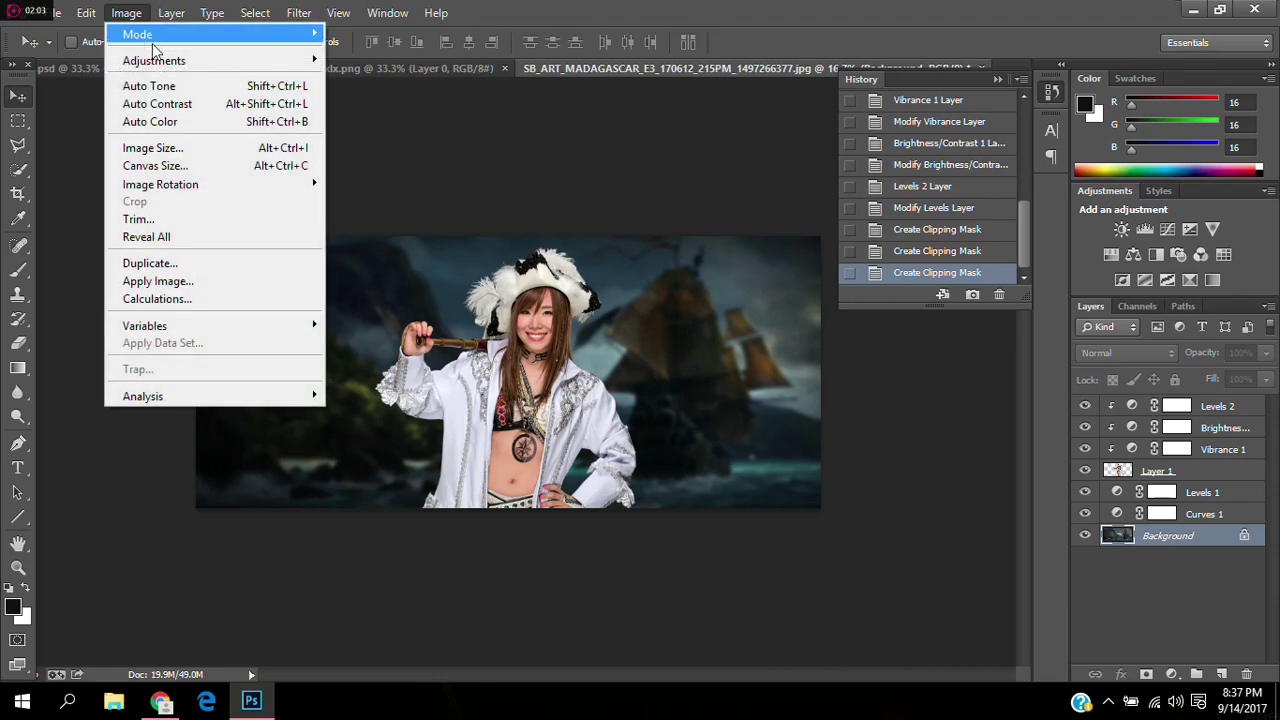
mouse_move(150, 60)
click(423, 434)
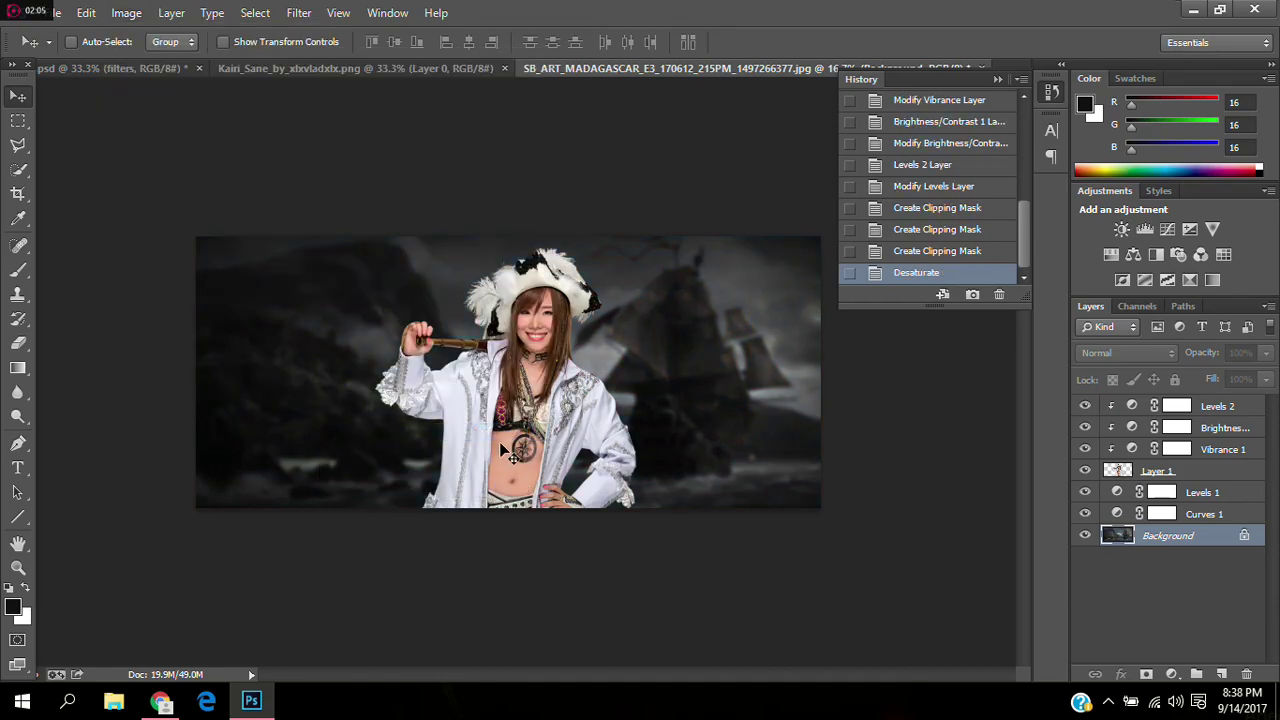
click(937, 251)
Step: Duplicate the Background layer and desaturate the copy
click(1178, 536)
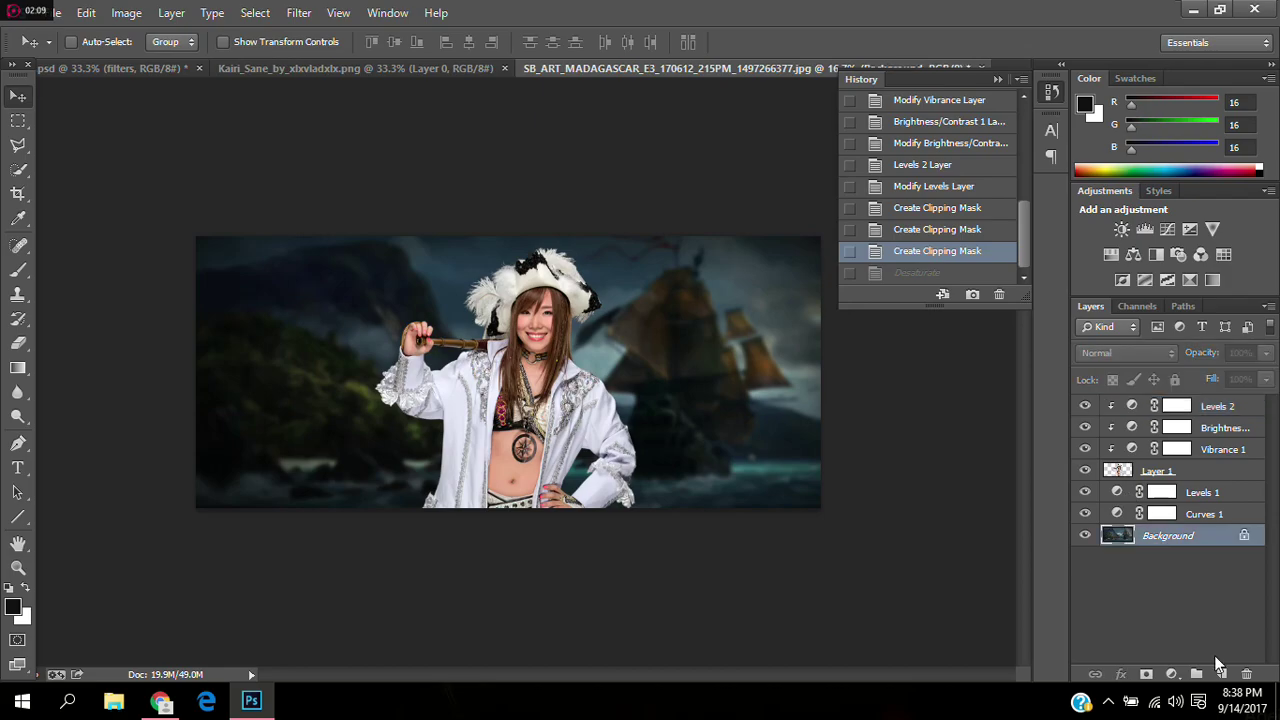
key(ctrl+j)
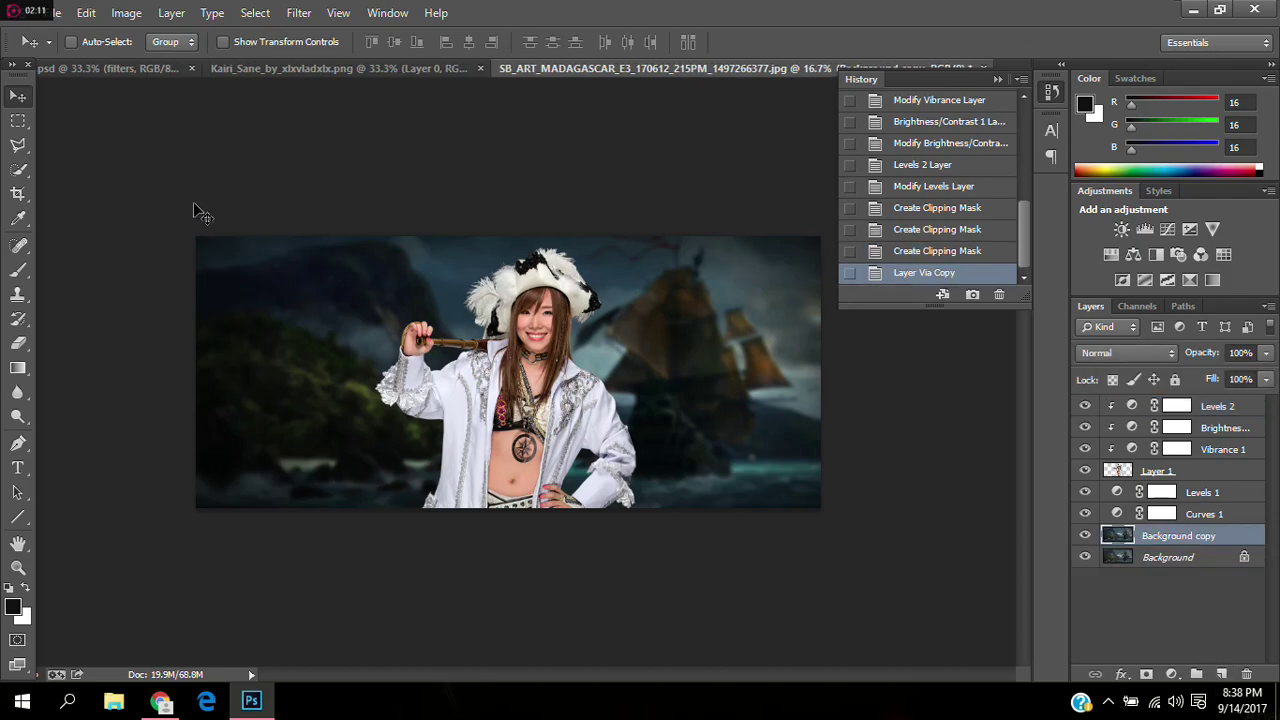
click(126, 12)
mouse_move(193, 64)
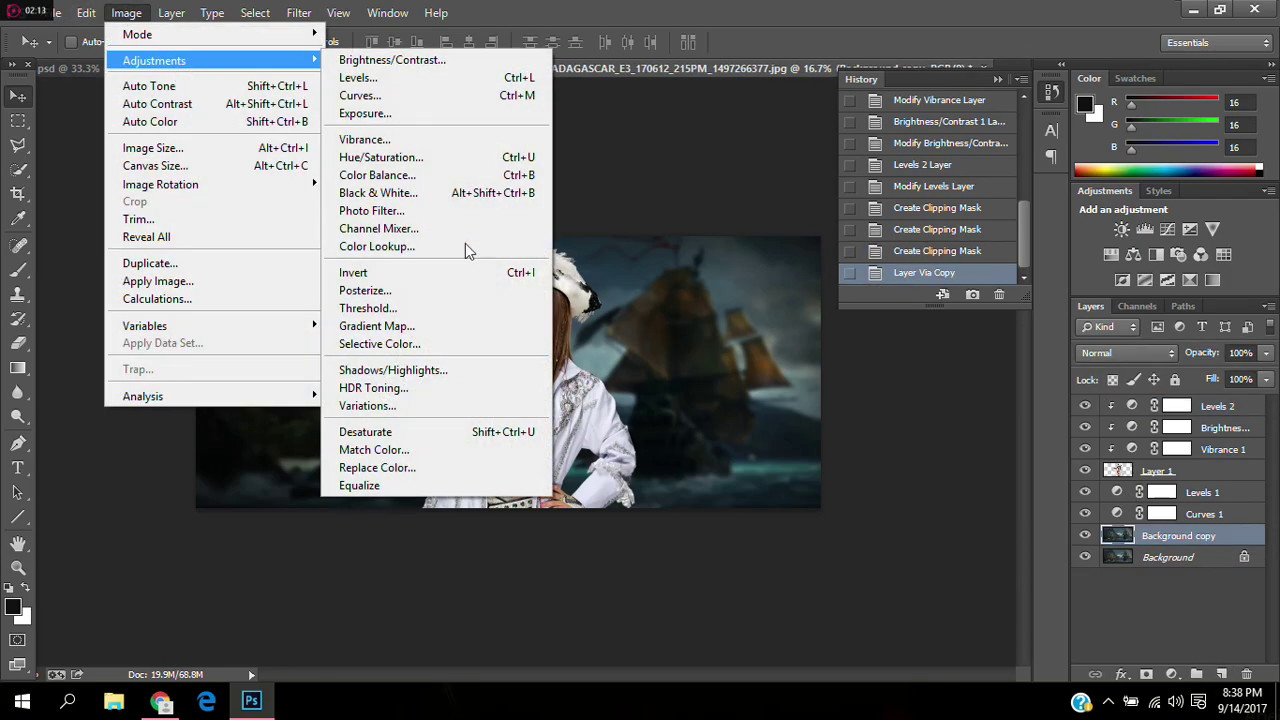
click(417, 430)
Step: Convert the locked Background into the regular layer Layer 0 and place it above the Background copy
drag(1175, 538, 1178, 568)
click(1168, 557)
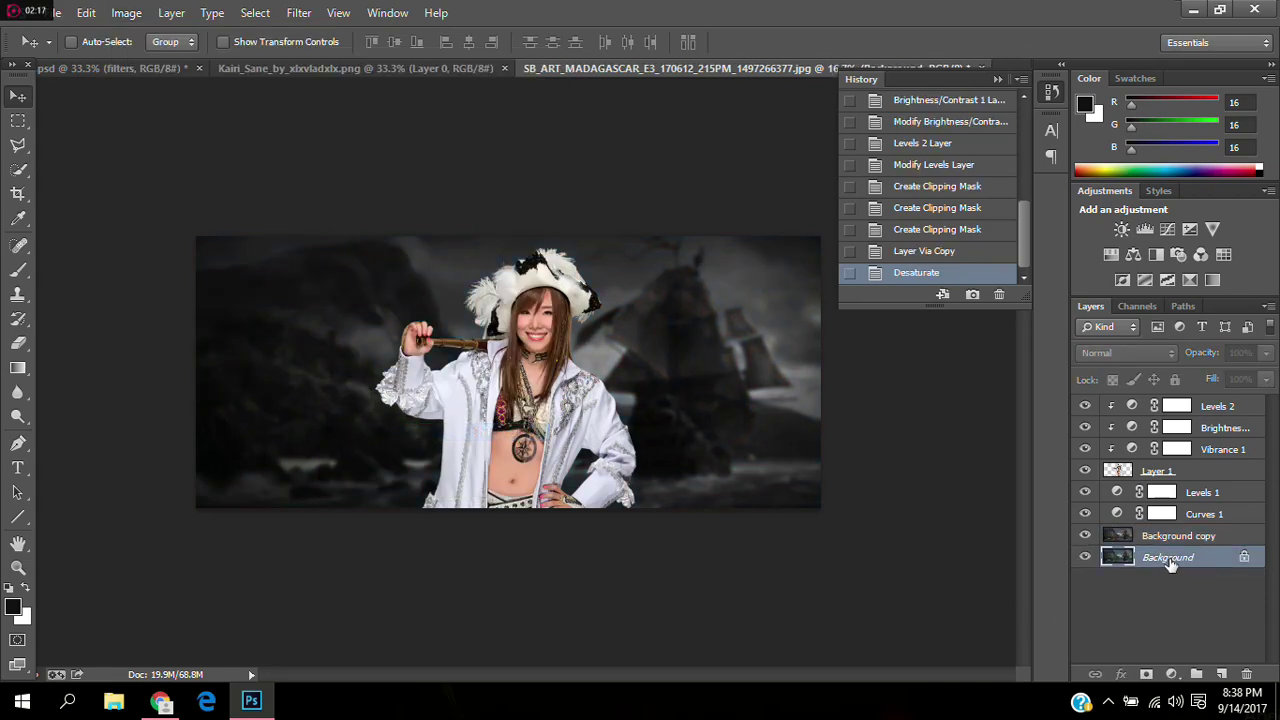
double_click(1170, 563)
key(Return)
drag(1160, 570, 1150, 535)
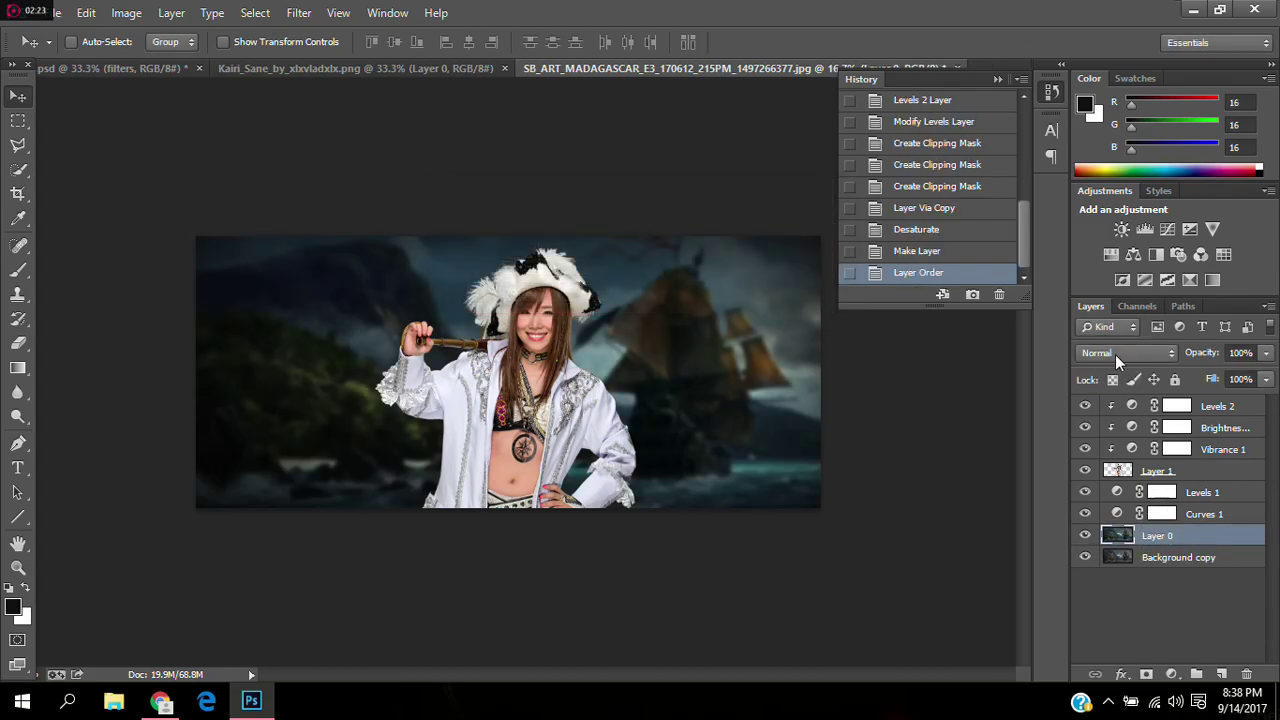
Step: Set Layer 0 to Overlay blending at 30% opacity and toggle its visibility to compare the effect
click(1116, 354)
click(1112, 234)
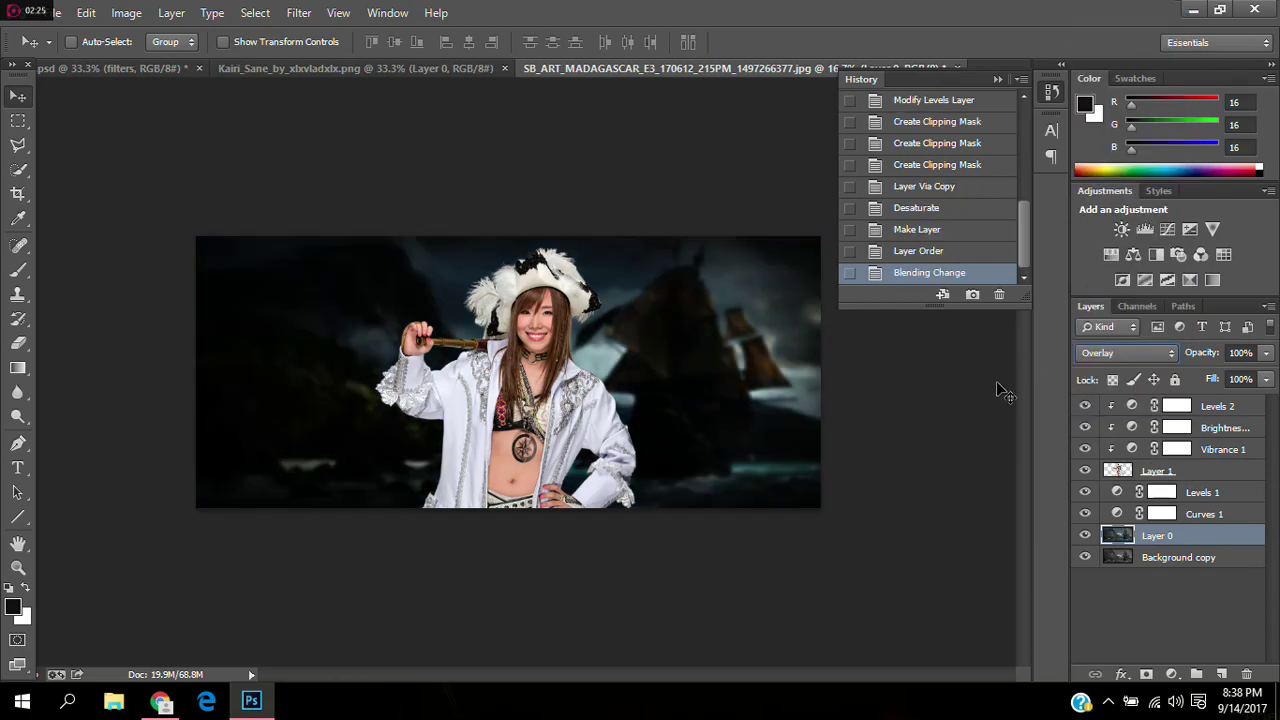
click(1267, 354)
drag(1226, 372, 1226, 372)
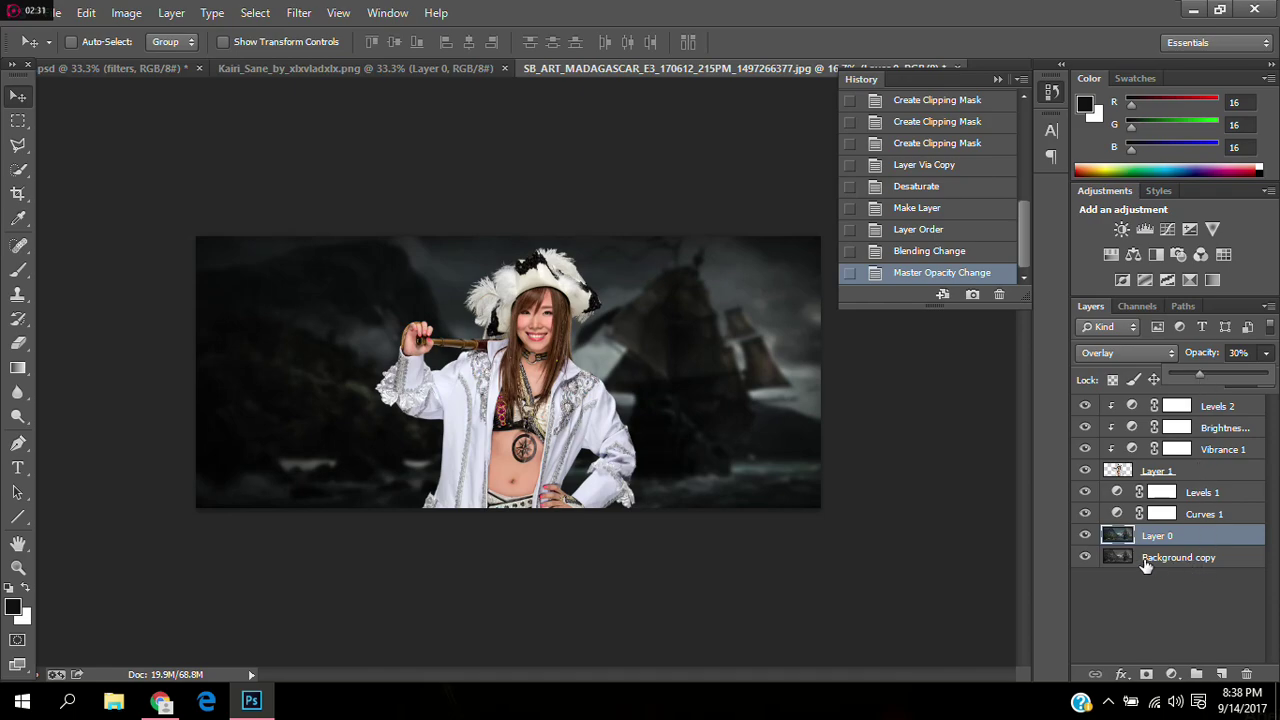
click(1085, 536)
click(1085, 540)
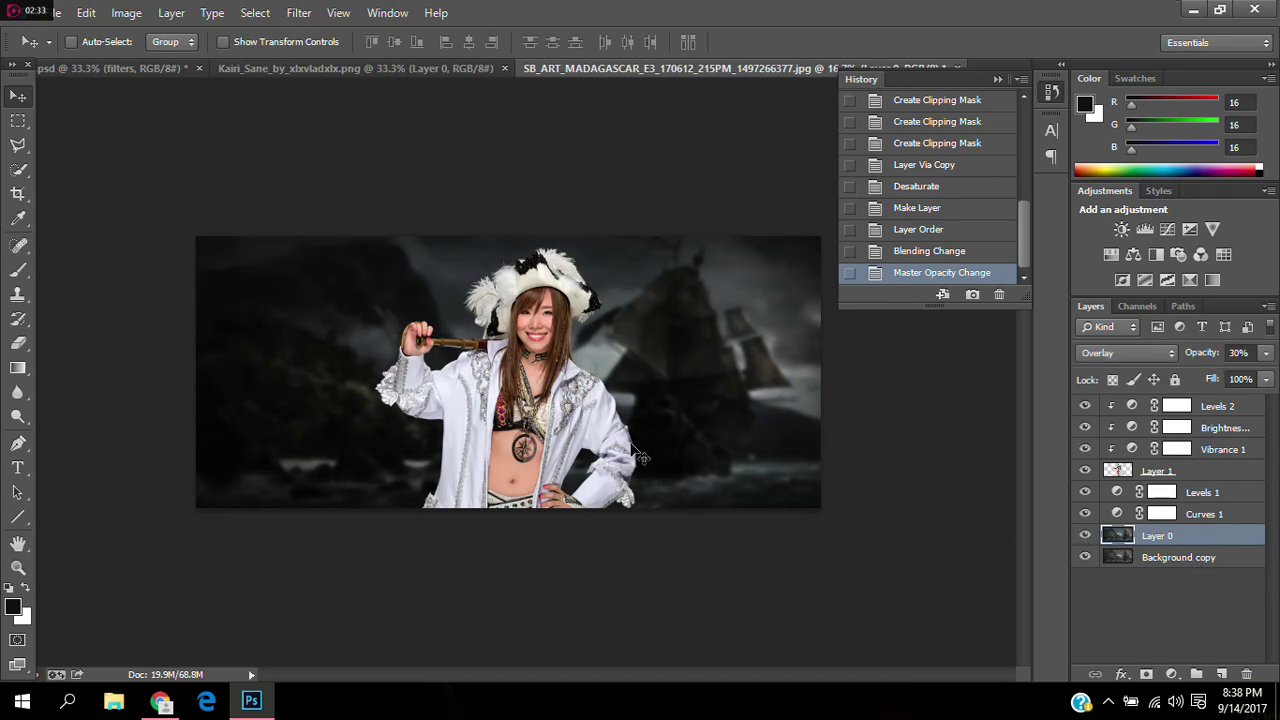
Step: Add a new empty layer above Layer 0 and set its blend mode to Color
click(1222, 674)
click(1125, 353)
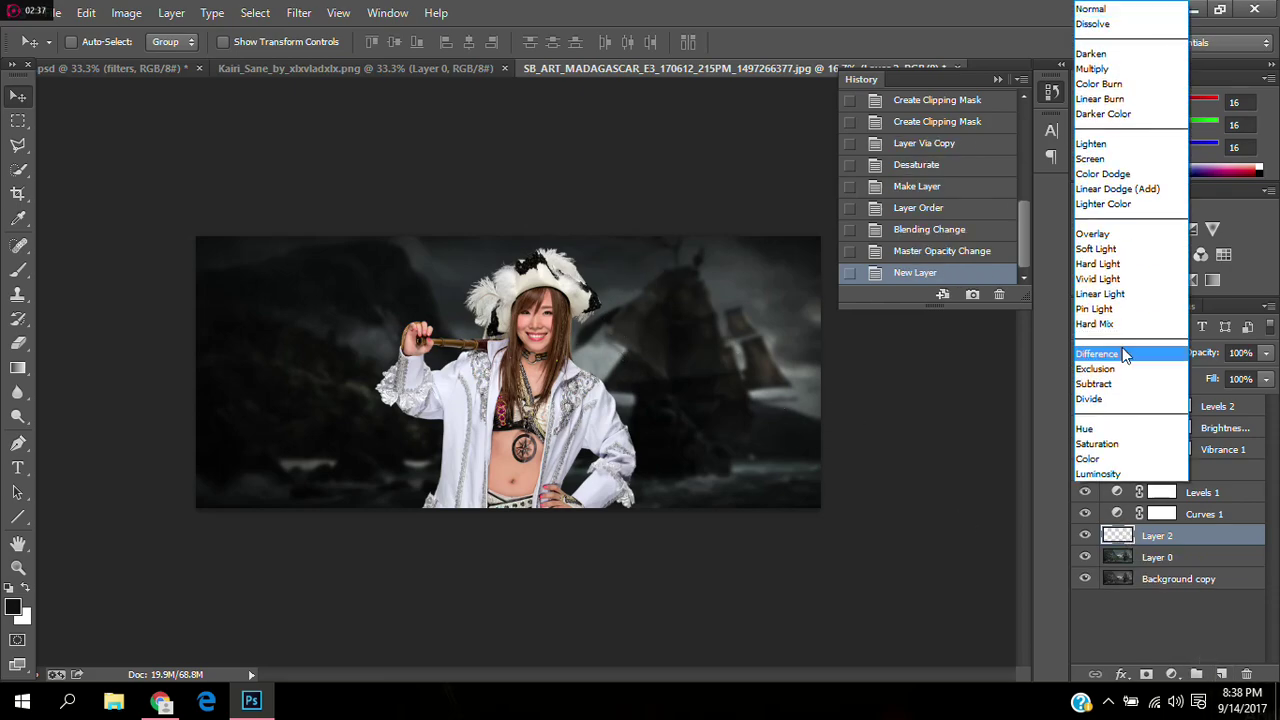
click(1100, 458)
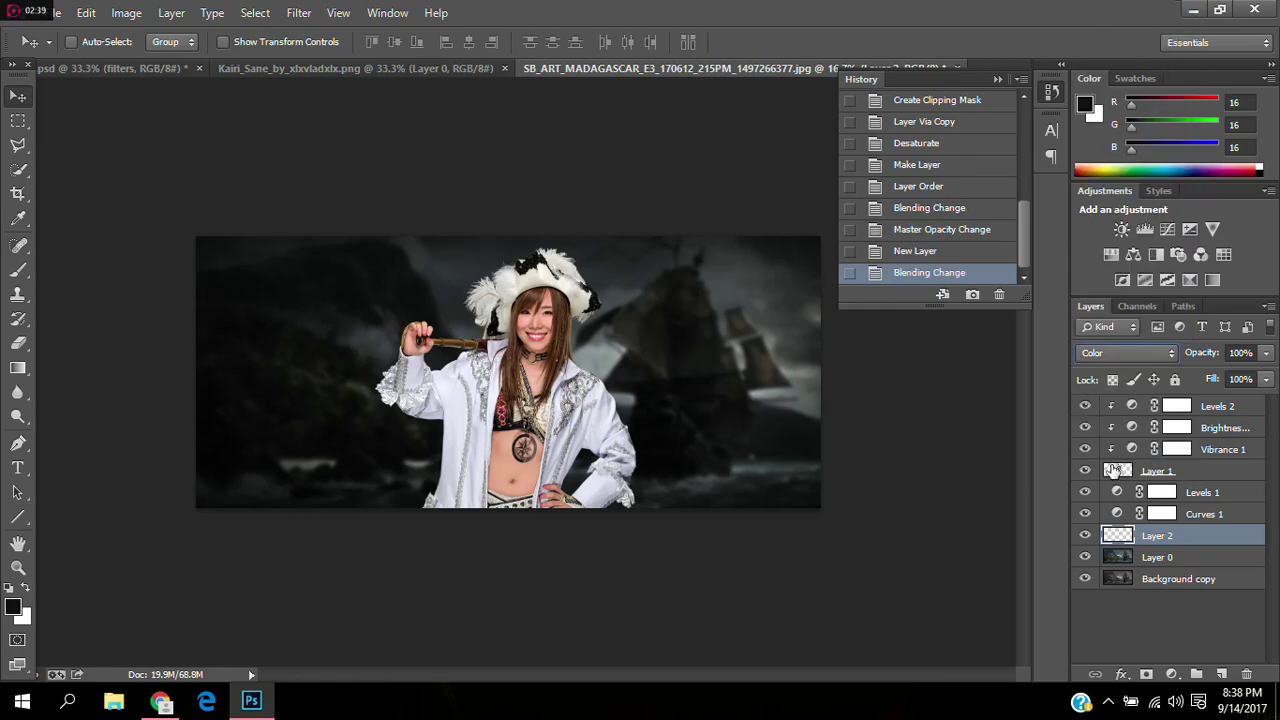
Step: Set the foreground colour to bright cyan, RGB 0, 228, 255, for the gradient
key(i)
click(13, 605)
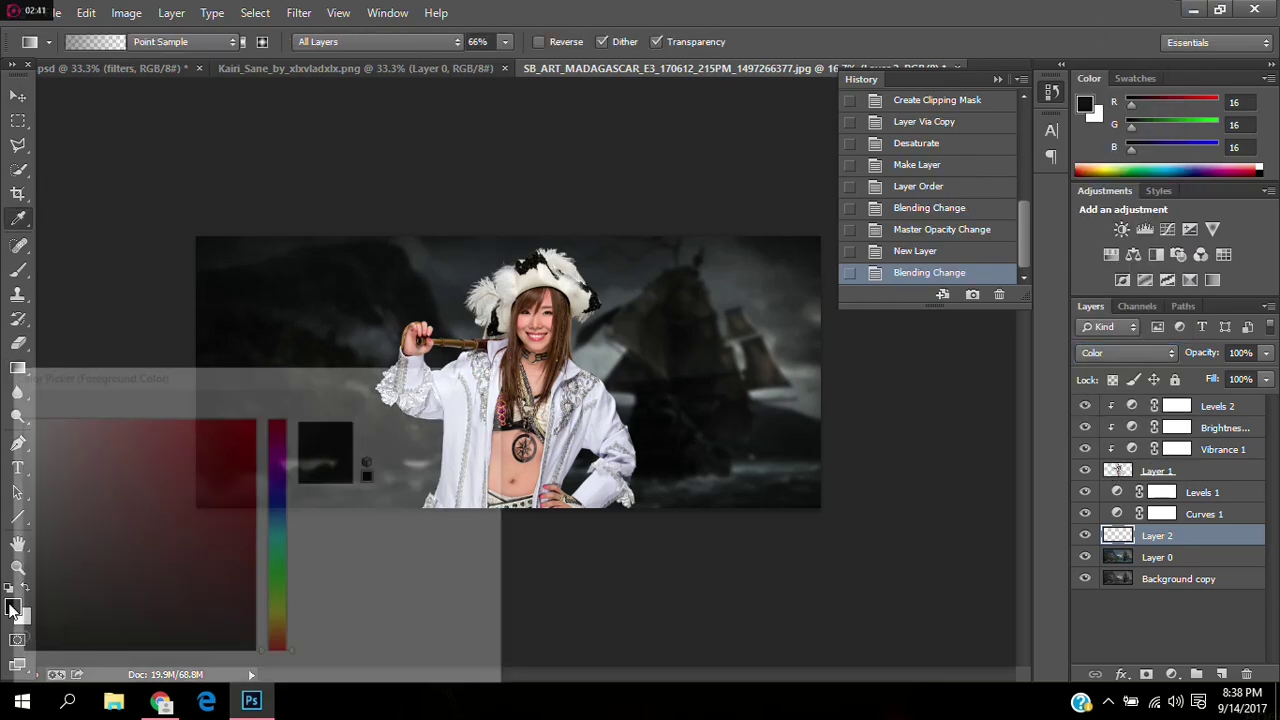
mouse_move(280, 566)
mouse_down()
mouse_move(284, 520)
mouse_move(273, 533)
mouse_up()
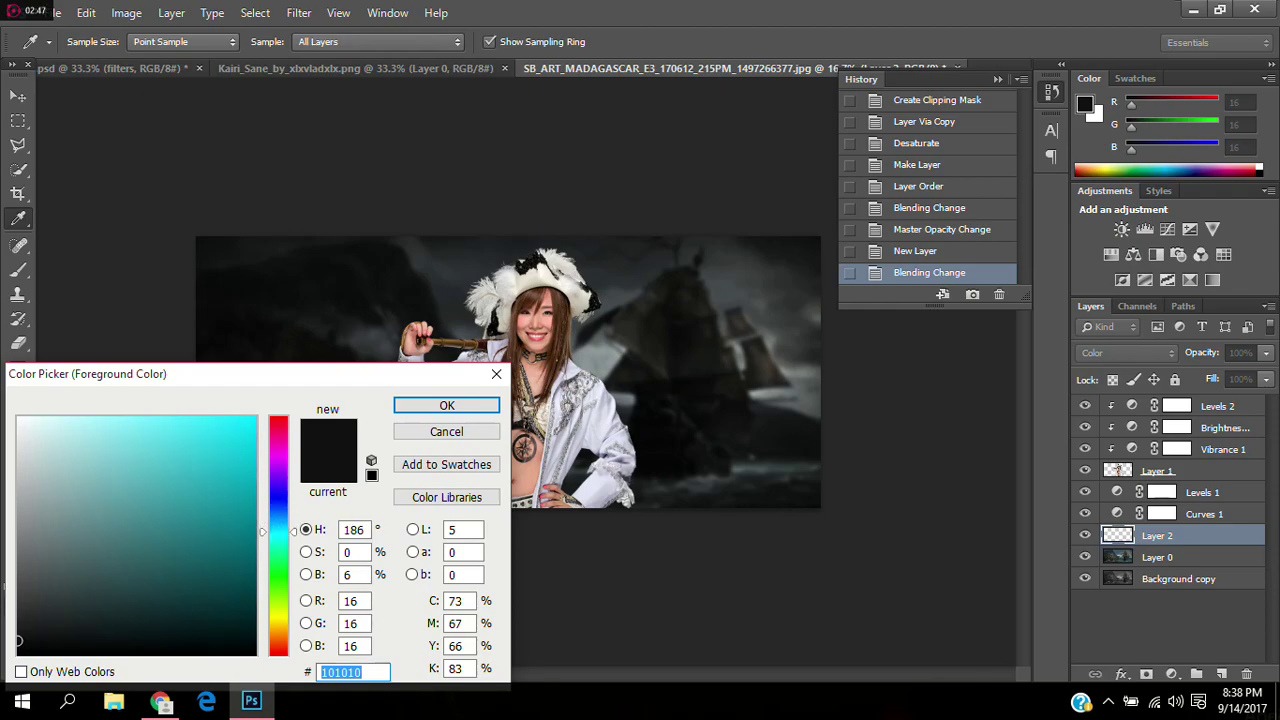
click(255, 417)
click(446, 405)
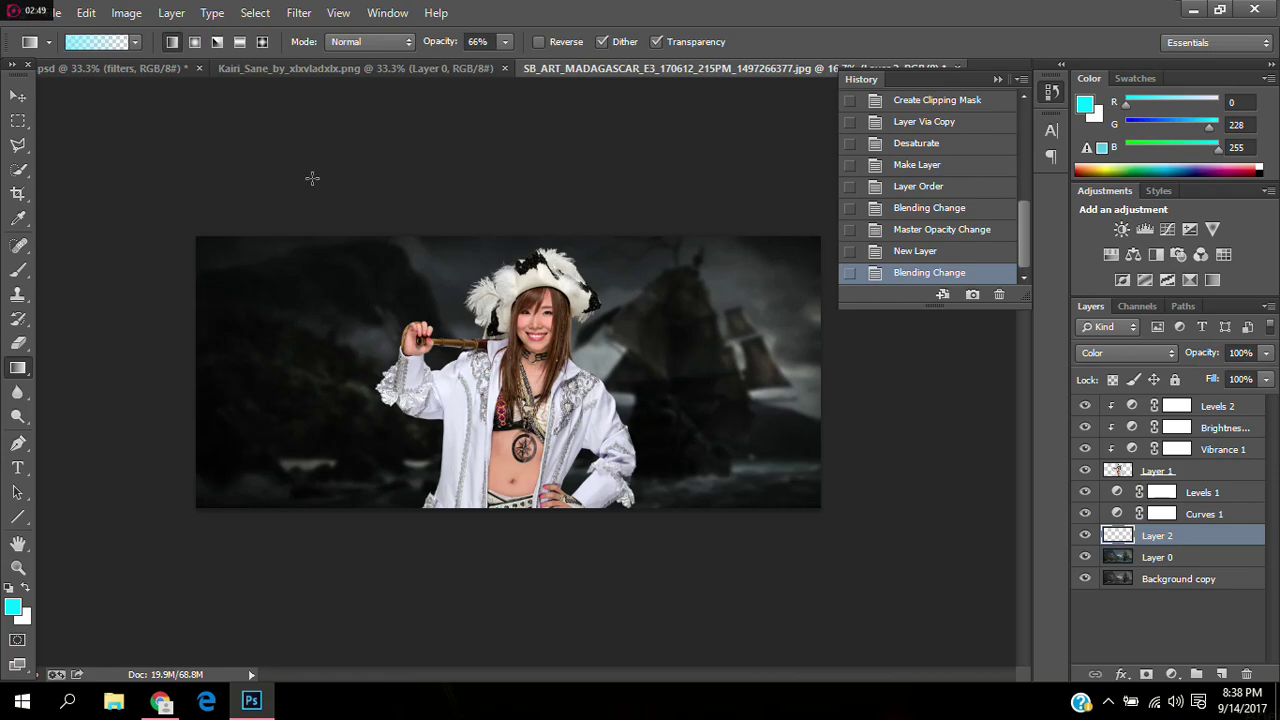
Step: Try cyan-to-transparent gradients on Layer 2 running inward from the left and right edges of the scene
drag(120, 324, 470, 332)
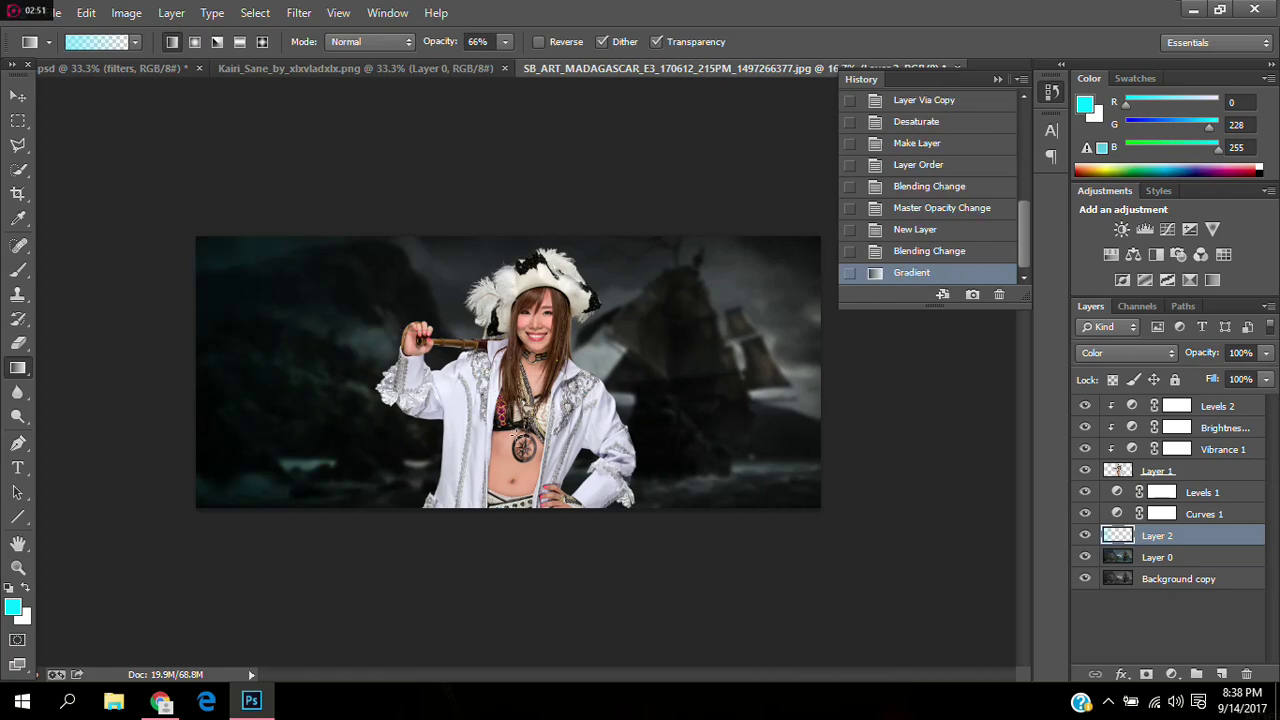
drag(892, 366, 433, 372)
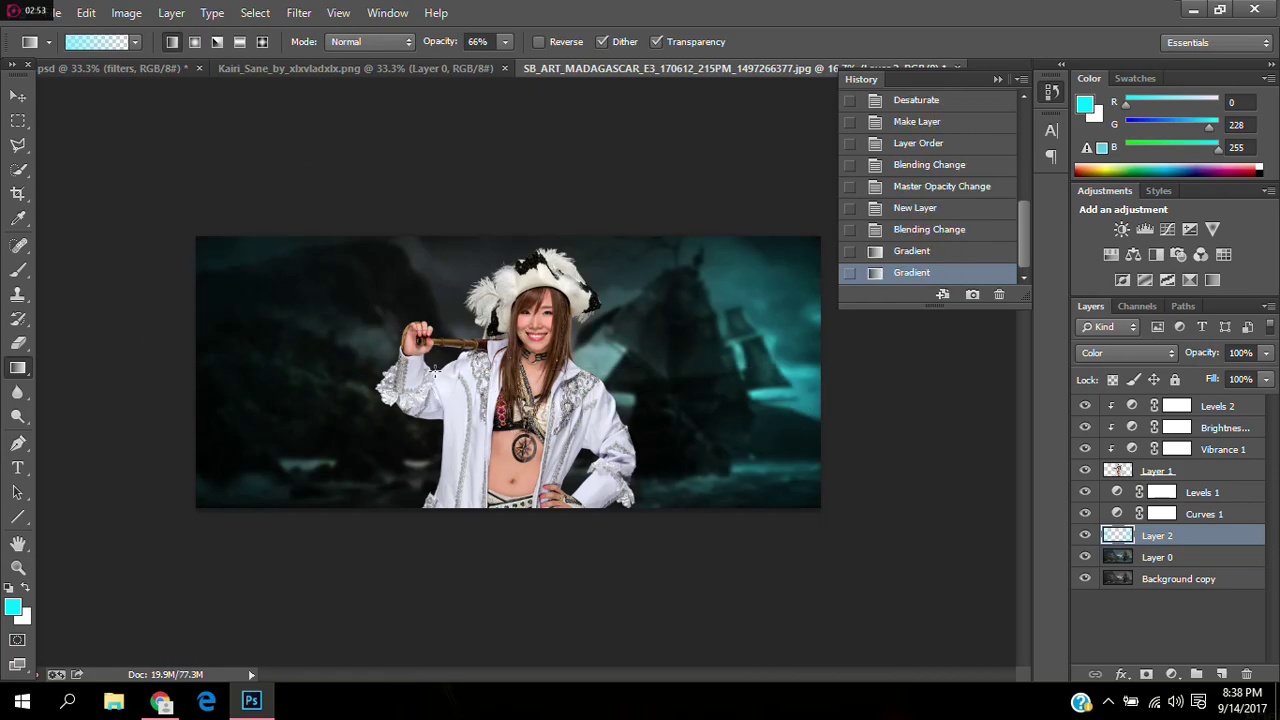
click(928, 251)
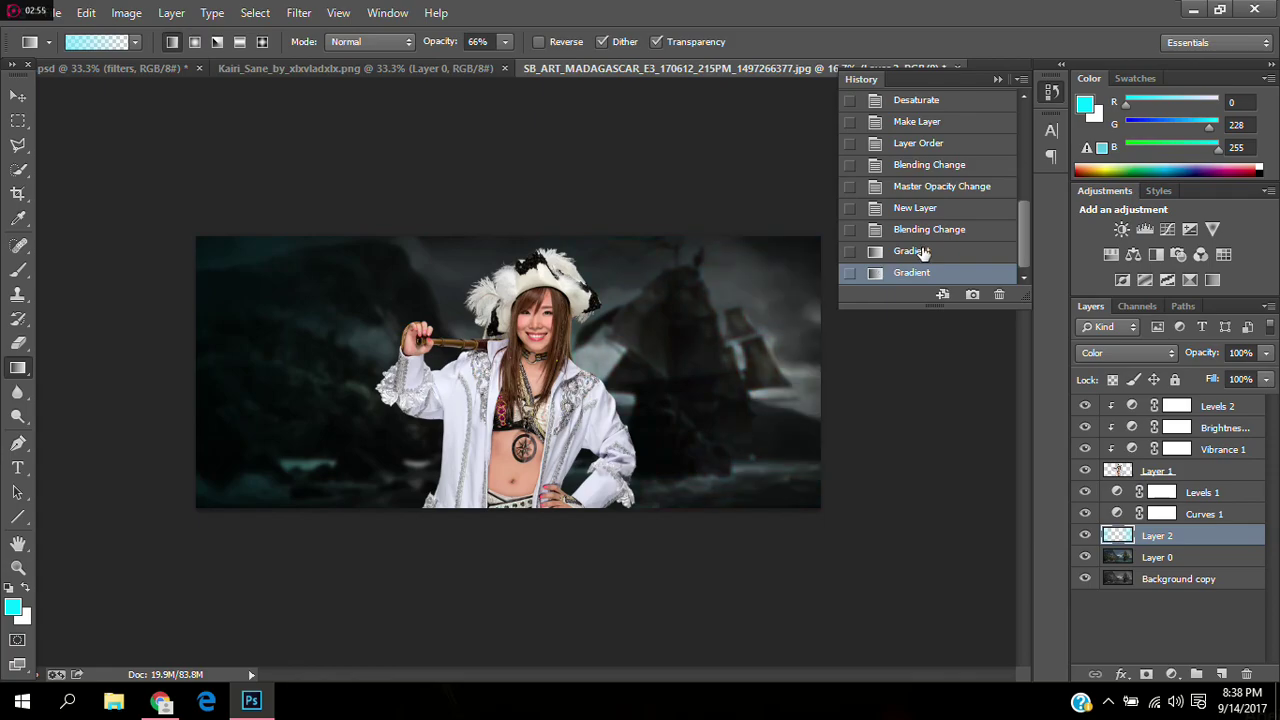
drag(136, 352, 466, 355)
drag(885, 376, 517, 385)
Step: Try Overlay blending and 68% opacity on Layer 2, and revert to the state before its gradients
click(1121, 354)
click(1092, 232)
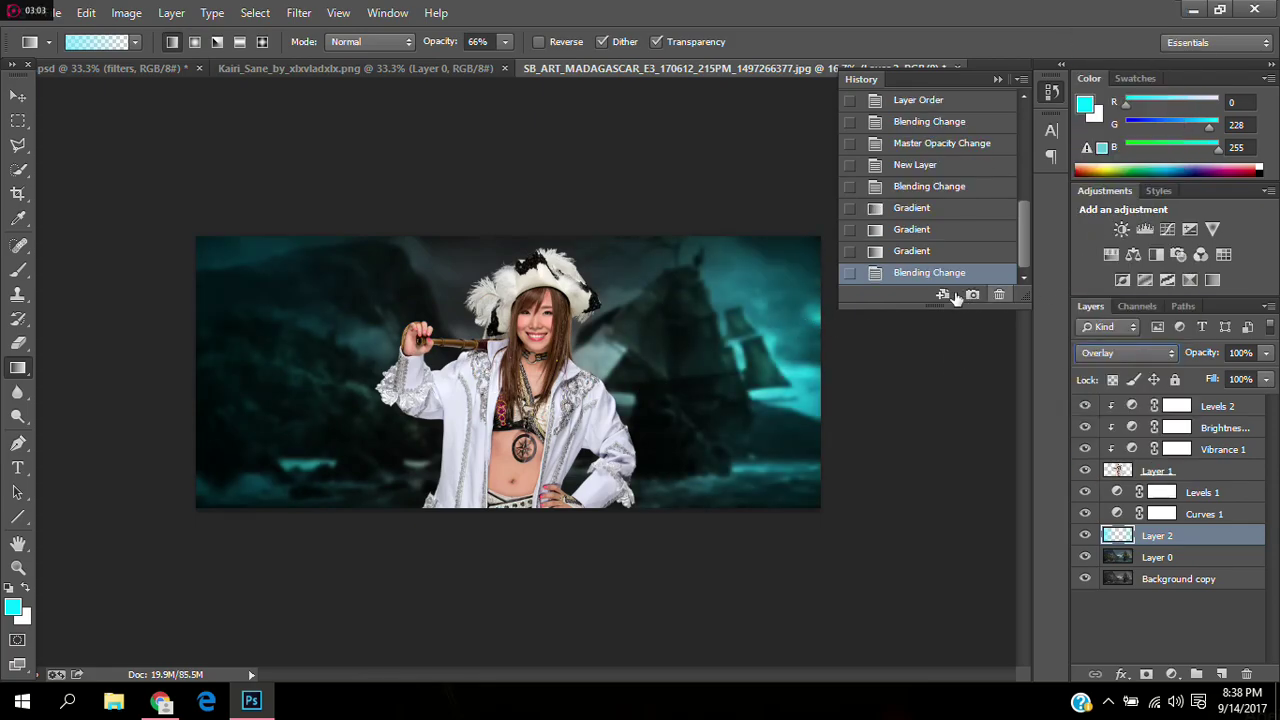
click(916, 258)
click(1265, 352)
mouse_move(1256, 374)
mouse_down()
mouse_move(1222, 383)
mouse_move(1238, 383)
mouse_up()
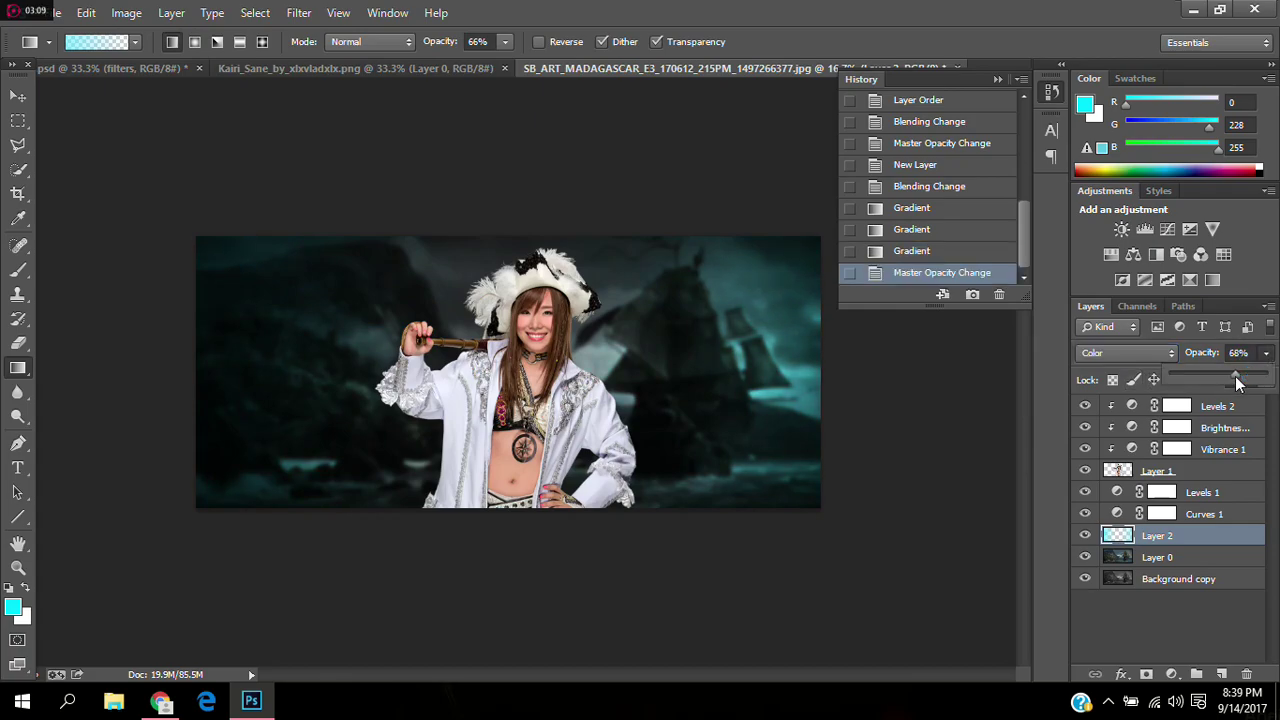
click(948, 187)
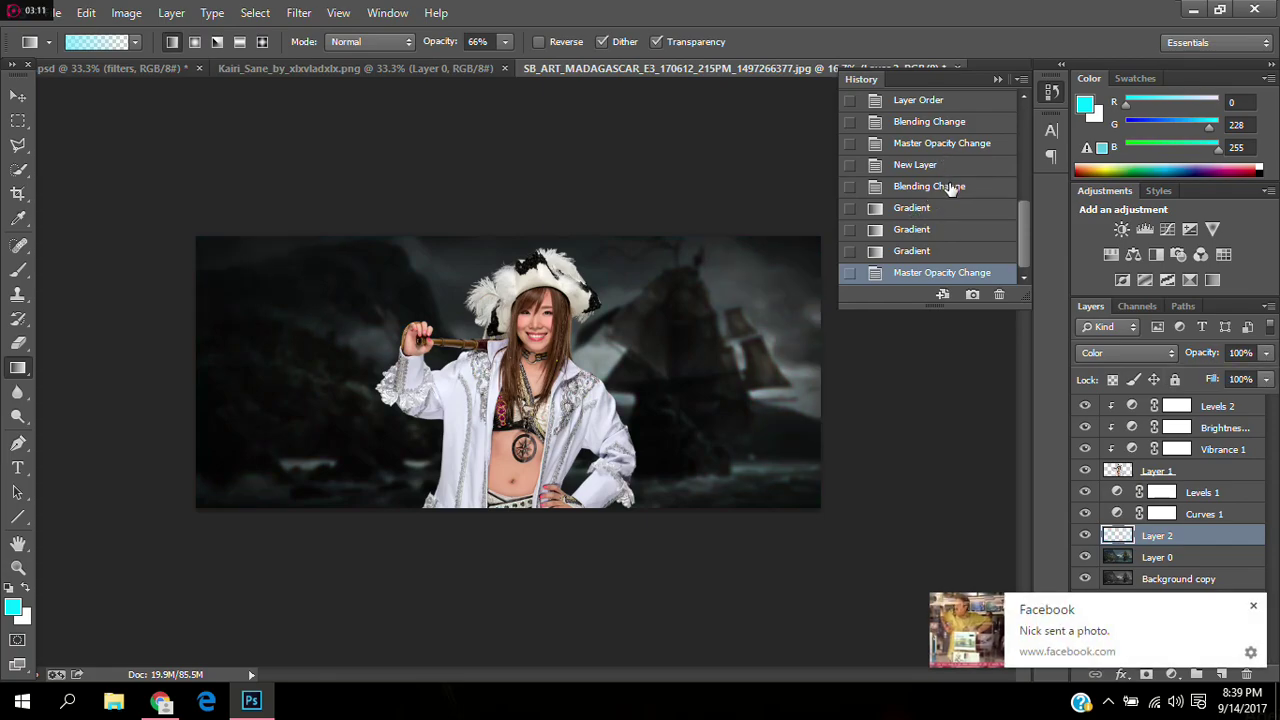
click(1254, 606)
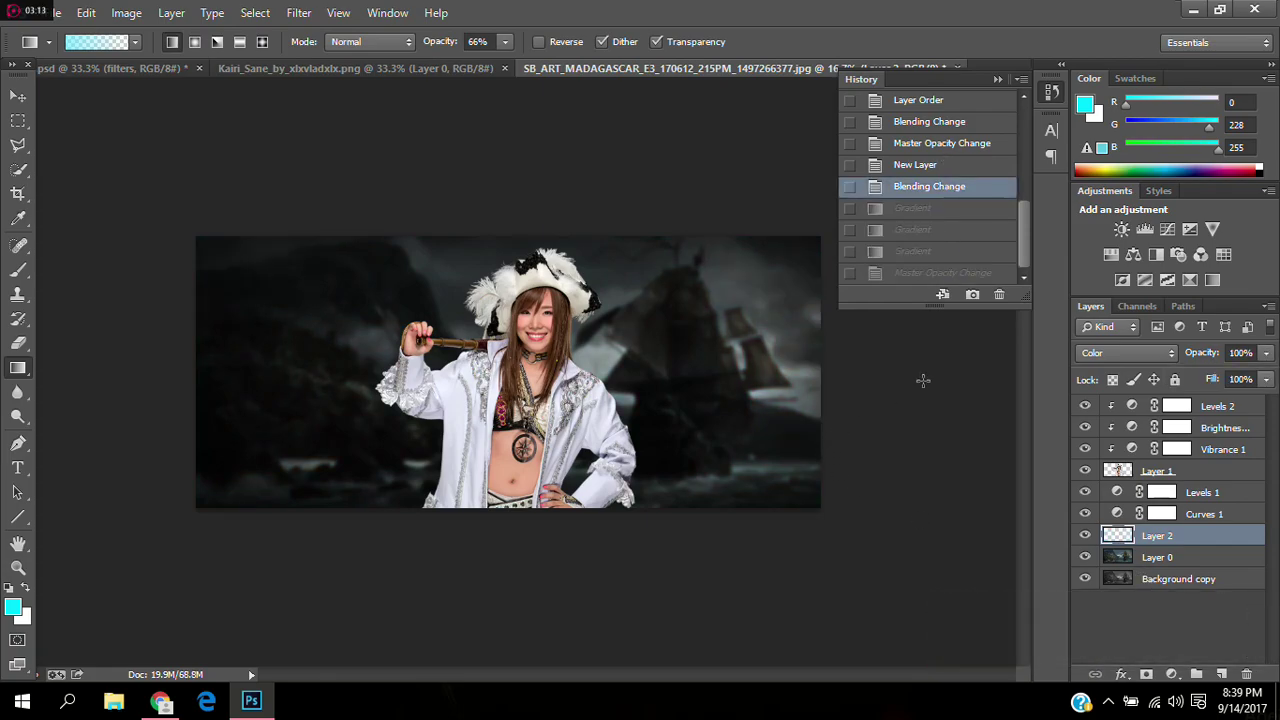
Step: Try cyan gradients on Layer 2 running upward and downward through the scene, and undo them
drag(663, 441, 616, 352)
drag(586, 211, 605, 320)
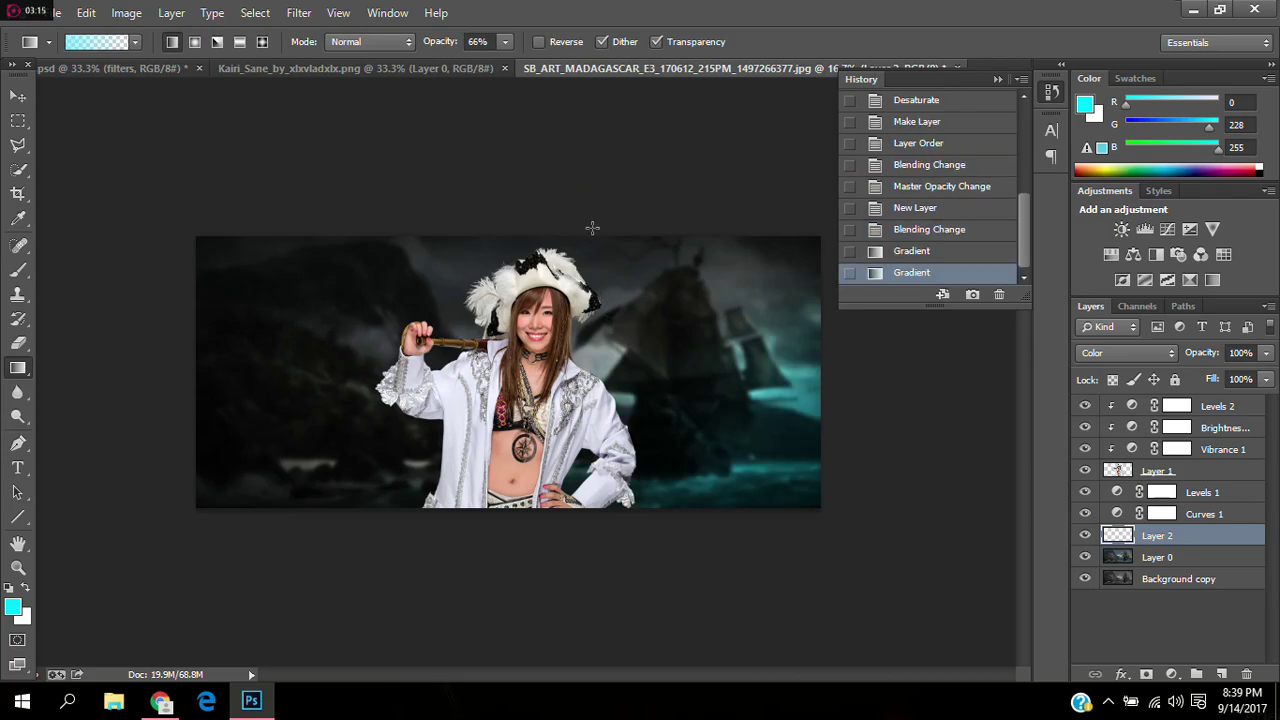
click(934, 231)
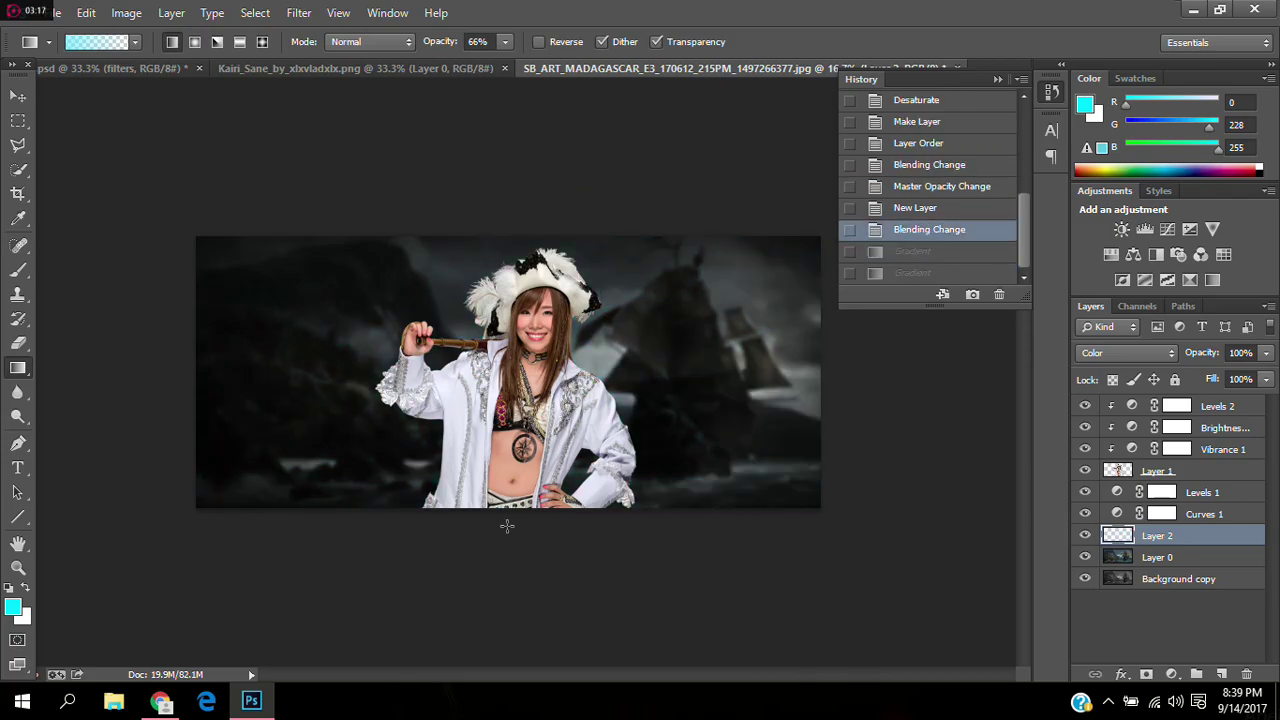
key(ctrl+z)
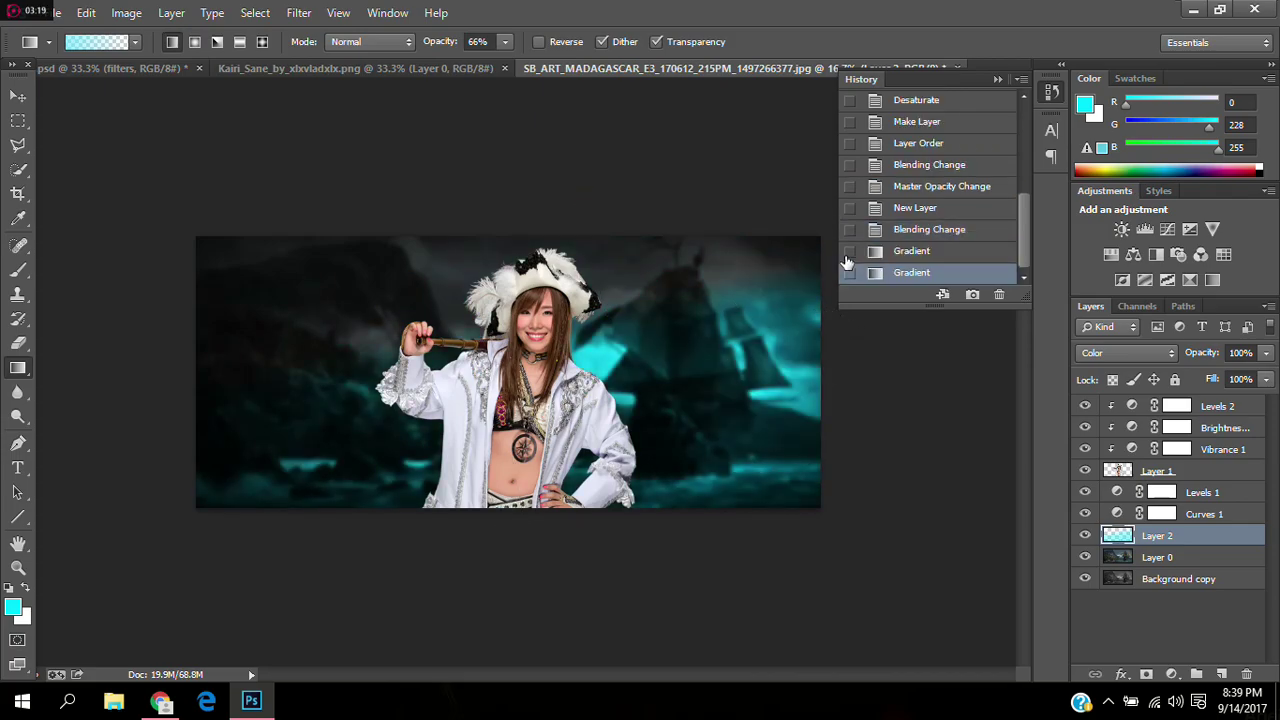
click(924, 232)
Step: Draw a long diagonal cyan gradient downward across the scene on Layer 2 and lower the layer's opacity to a faint tint
drag(414, 195, 628, 658)
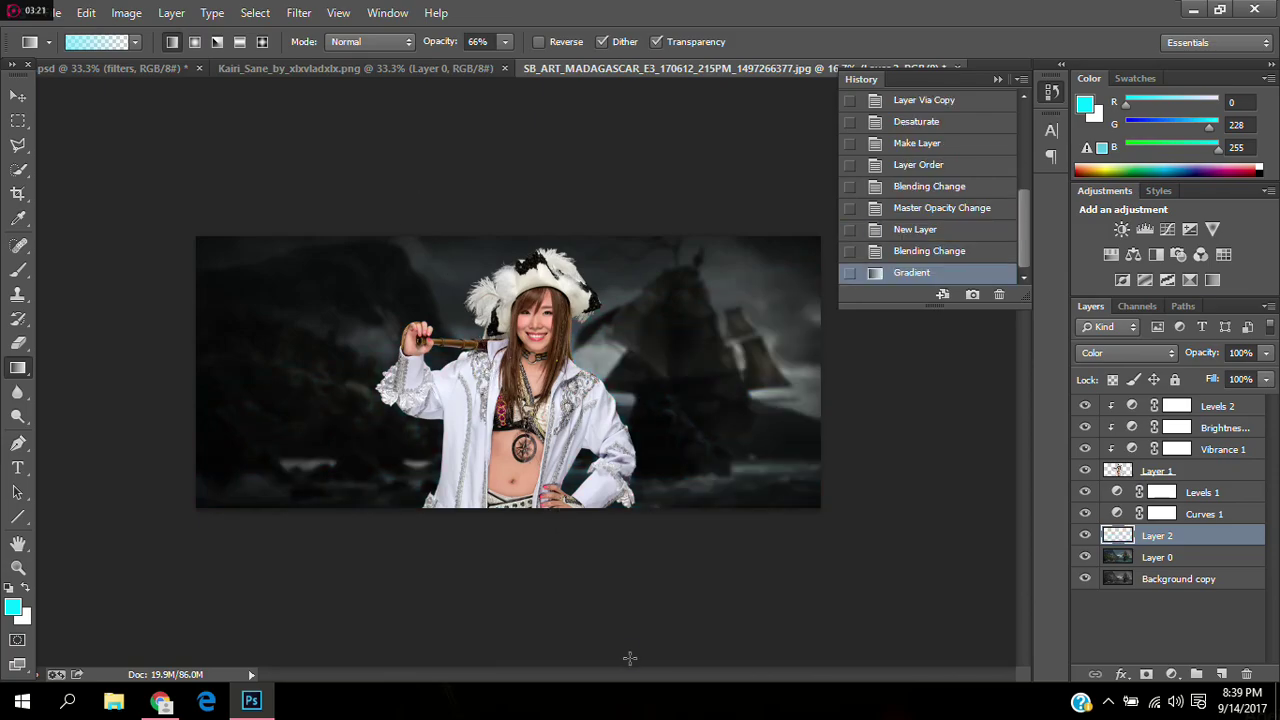
click(1265, 352)
drag(1266, 373, 1211, 373)
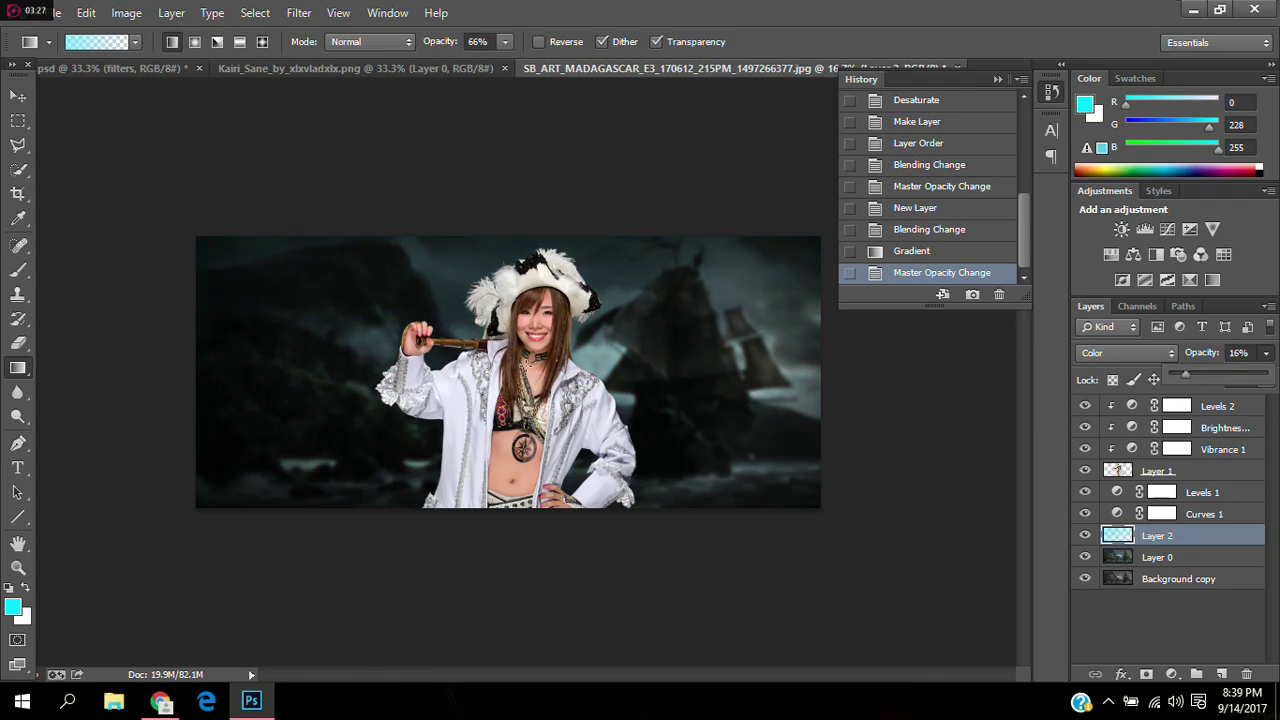
drag(1188, 370, 1194, 370)
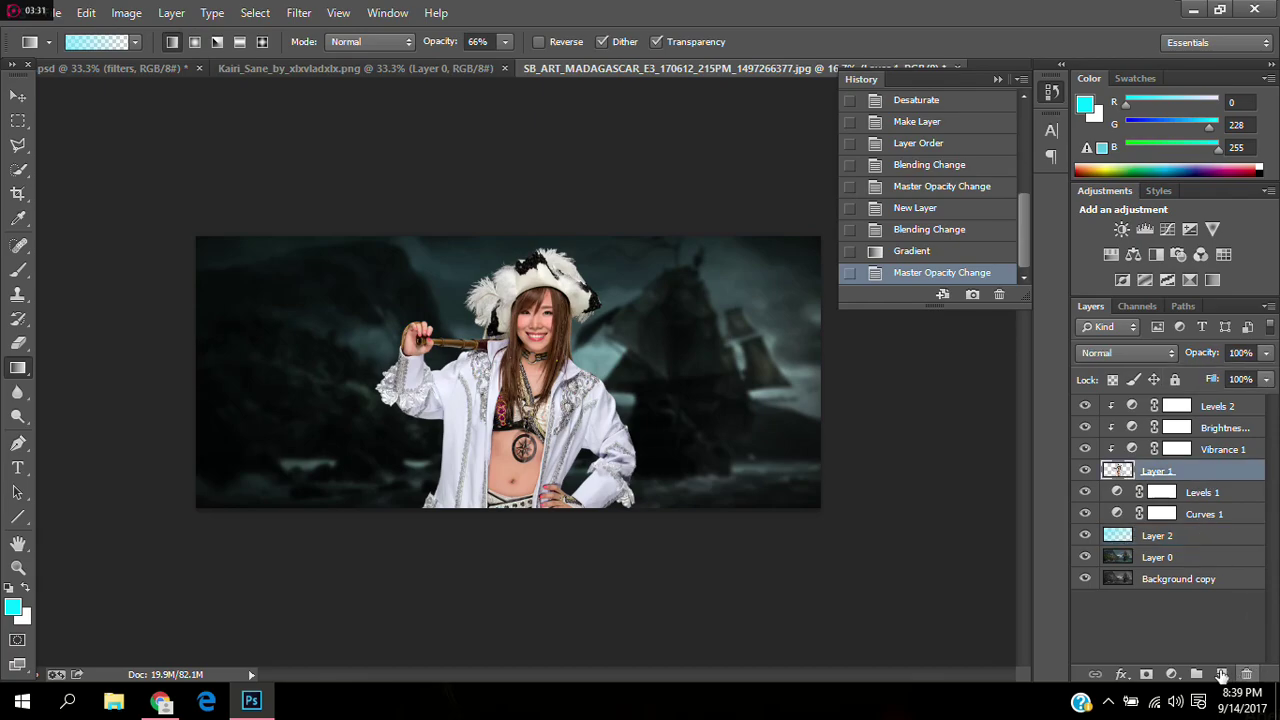
Step: Add a new layer above Levels 1 and set its blend mode to Linear Dodge (Add)
click(1202, 496)
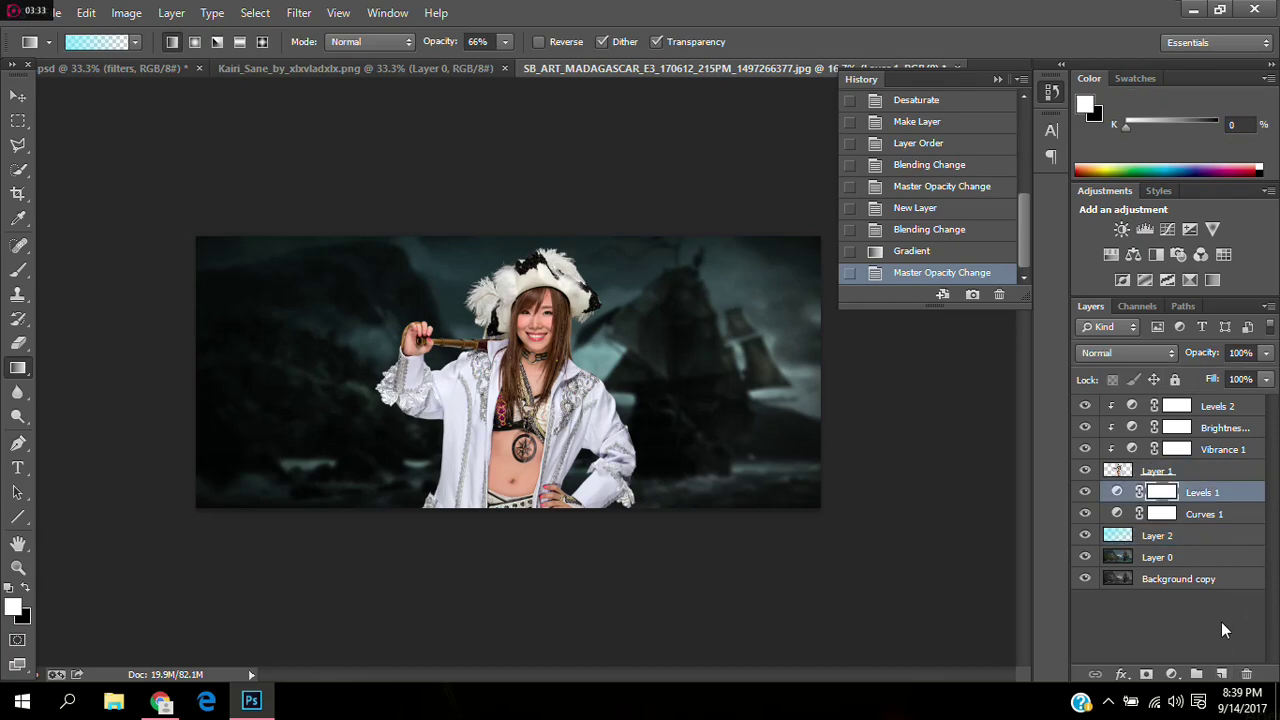
click(1221, 674)
click(1118, 351)
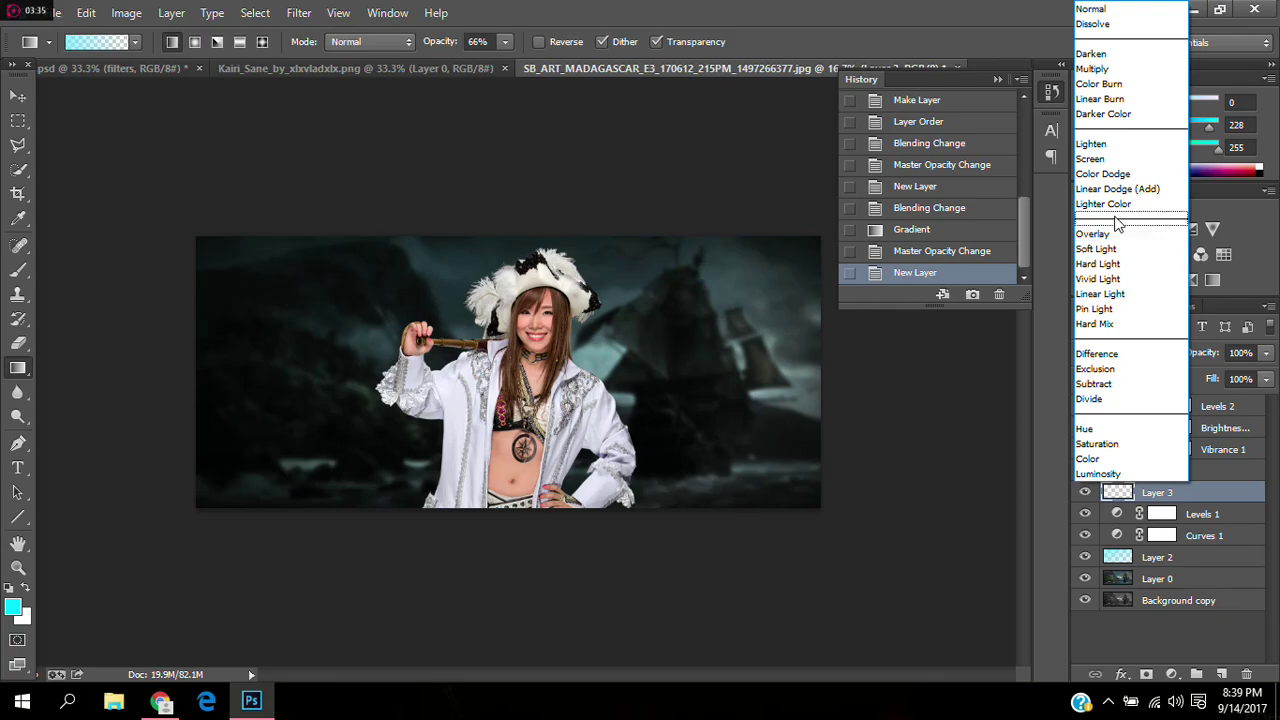
click(1120, 180)
Step: Paint one soft white glow on Layer 3 behind the woman with a 1447 px brush and move it slightly downward
click(22, 274)
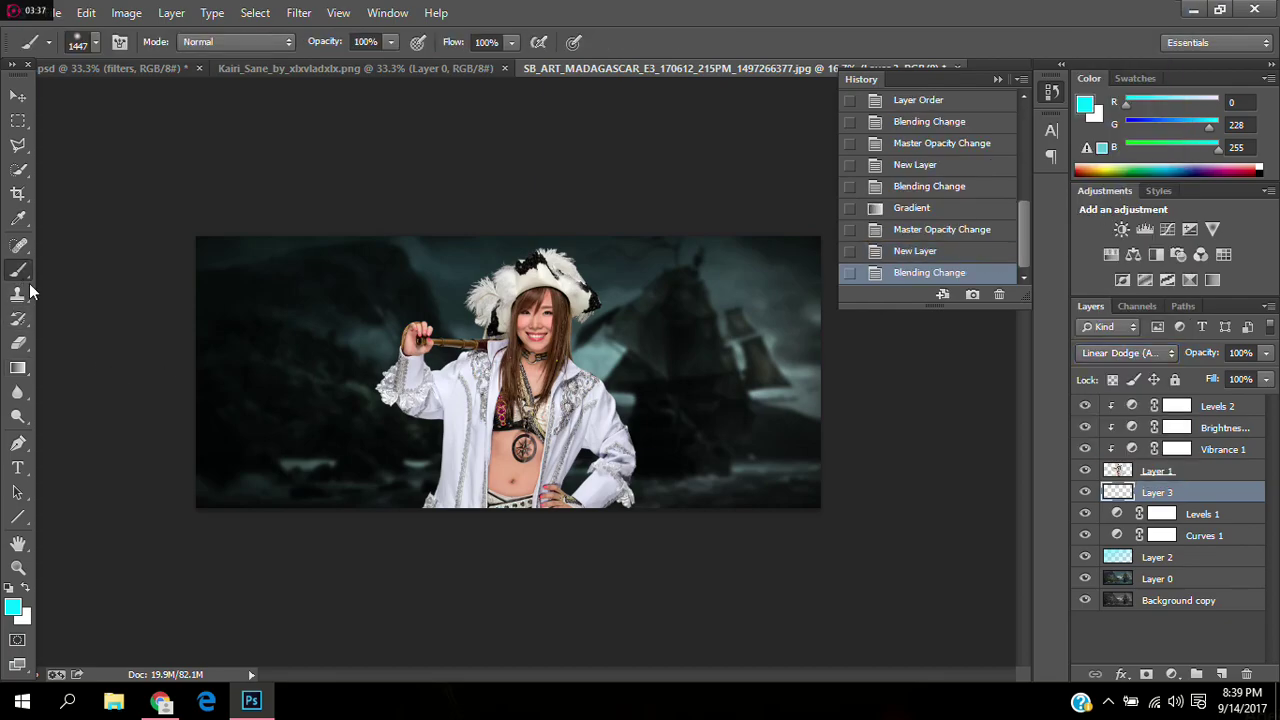
click(30, 589)
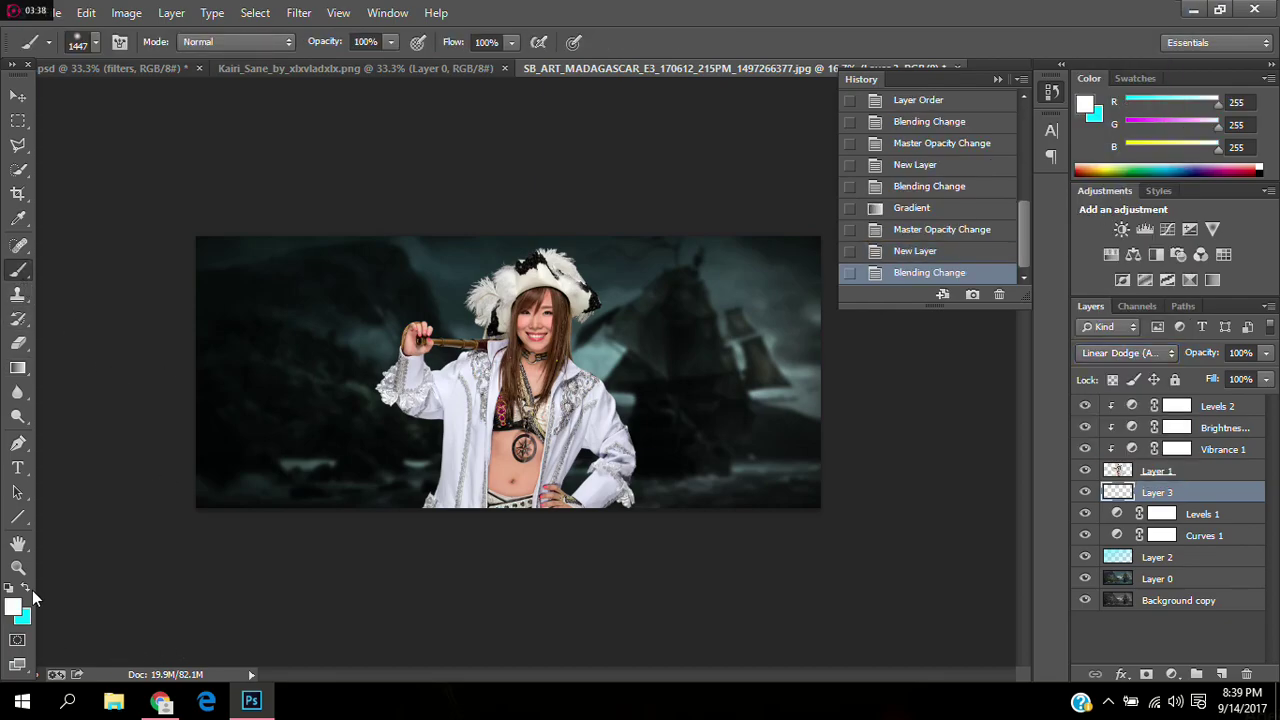
click(524, 372)
click(18, 96)
drag(527, 358, 533, 395)
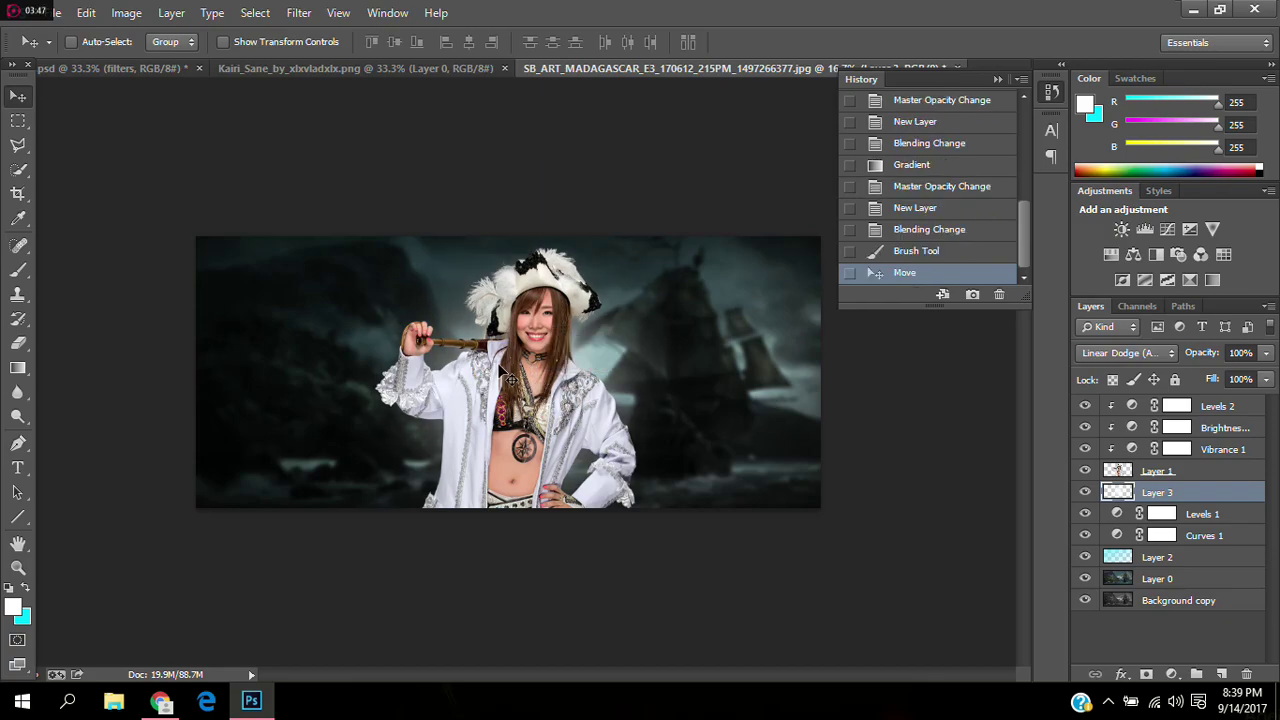
Step: Erase the Layer 3 glow along the scene's upper edge left of the hat with a 244 px eraser, and select Layer 1
click(18, 343)
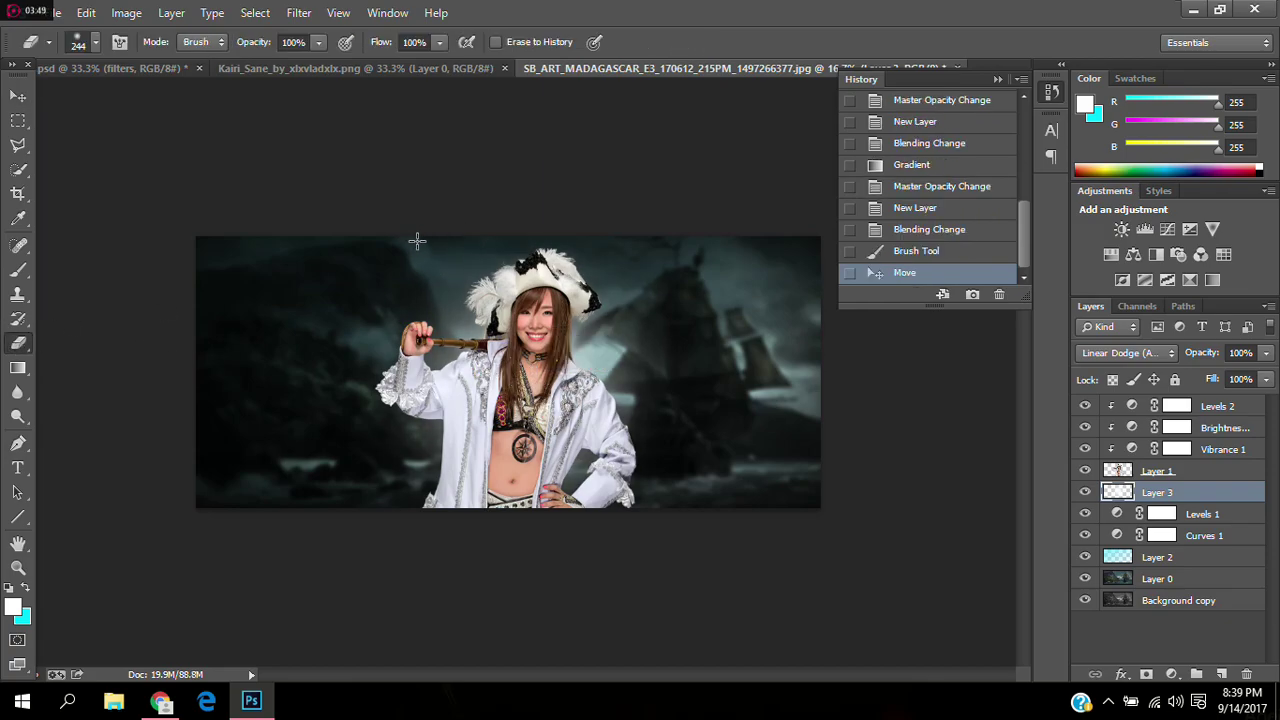
drag(484, 255, 330, 257)
drag(330, 257, 174, 259)
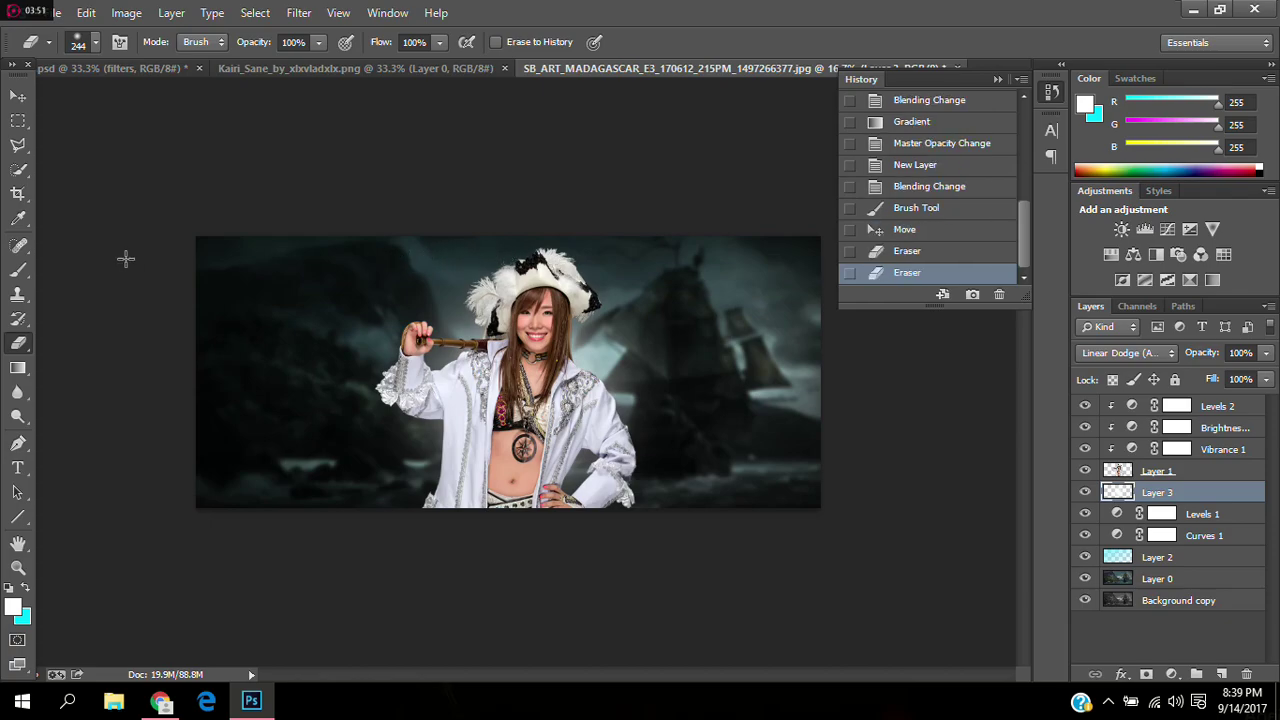
click(18, 96)
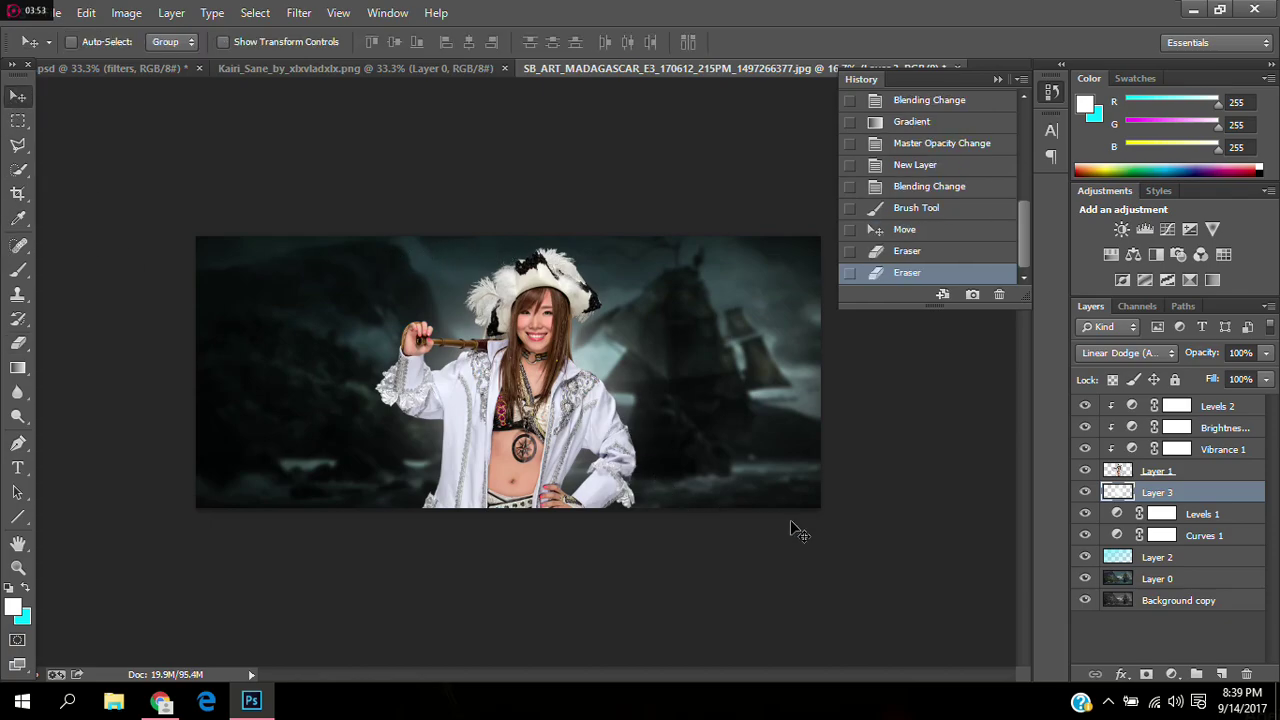
click(1188, 475)
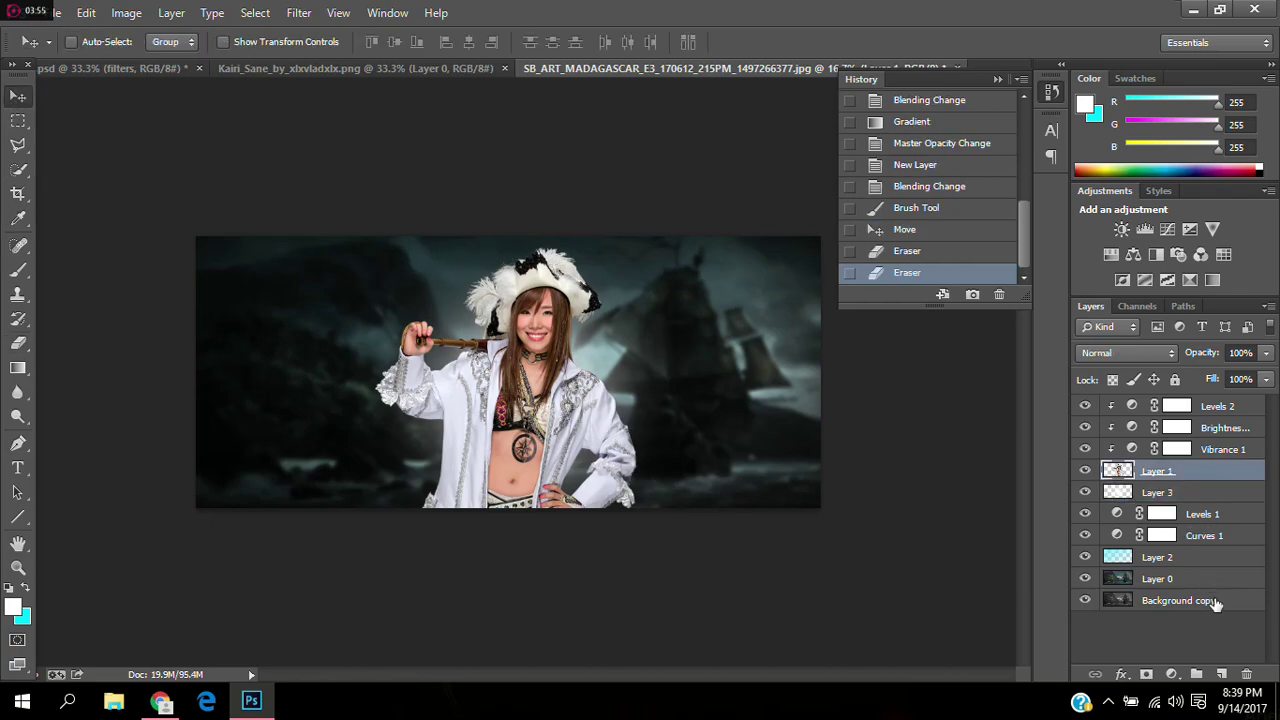
Step: Add a new layer clipped to Layer 1 and set its blend mode to Linear Dodge (Add)
click(1222, 674)
click(1123, 350)
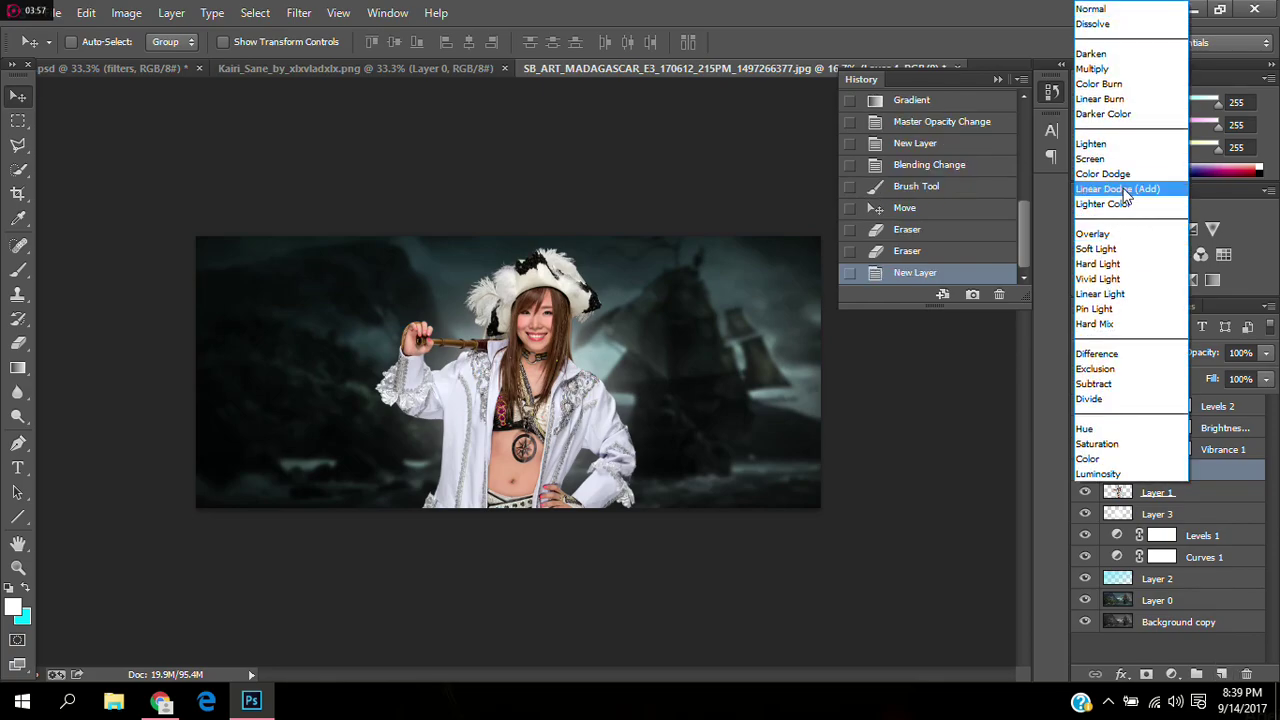
click(1128, 180)
Step: Dab soft white light around the woman's outline, hat and raised hand on Layer 4 with a 1447 px brush
click(19, 269)
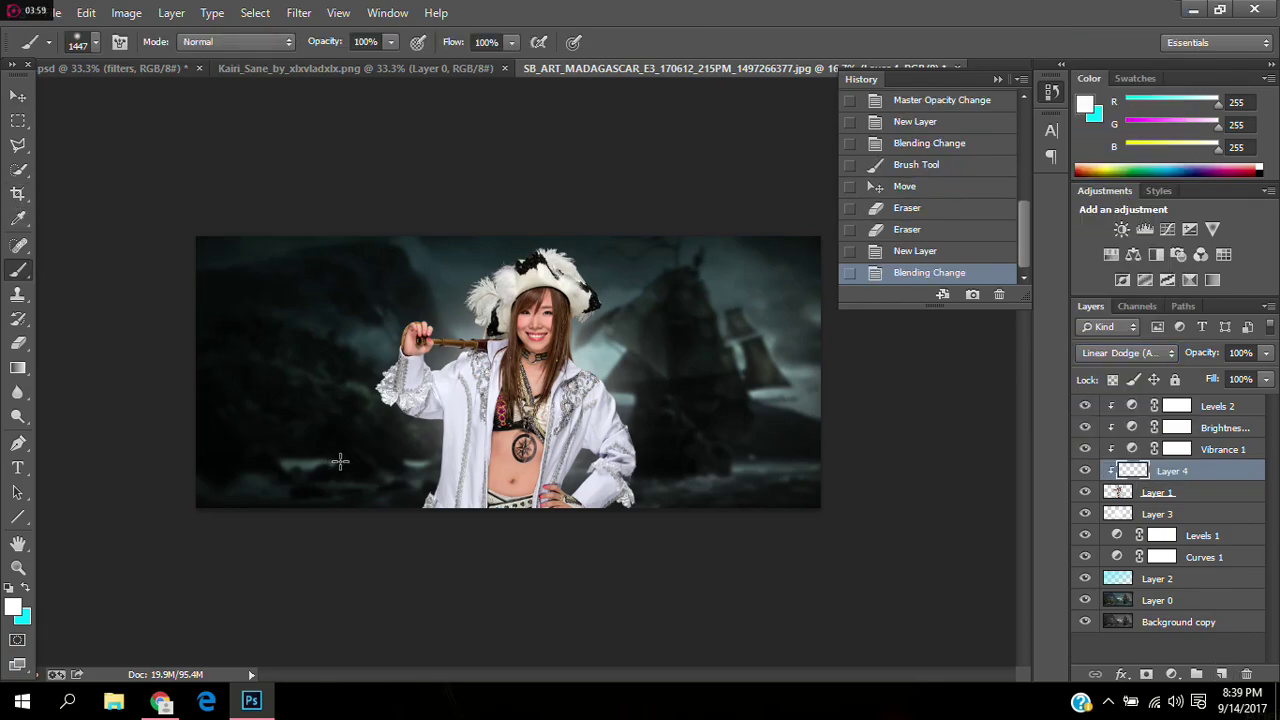
click(370, 471)
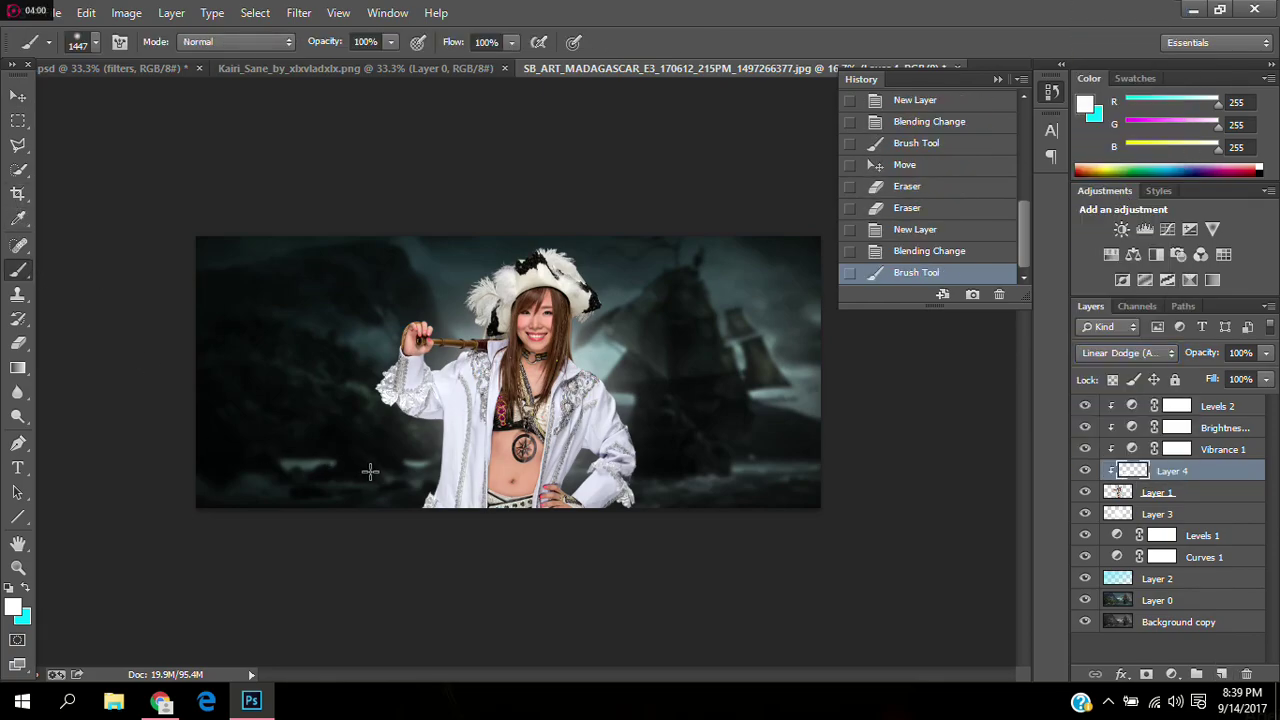
click(692, 491)
click(658, 363)
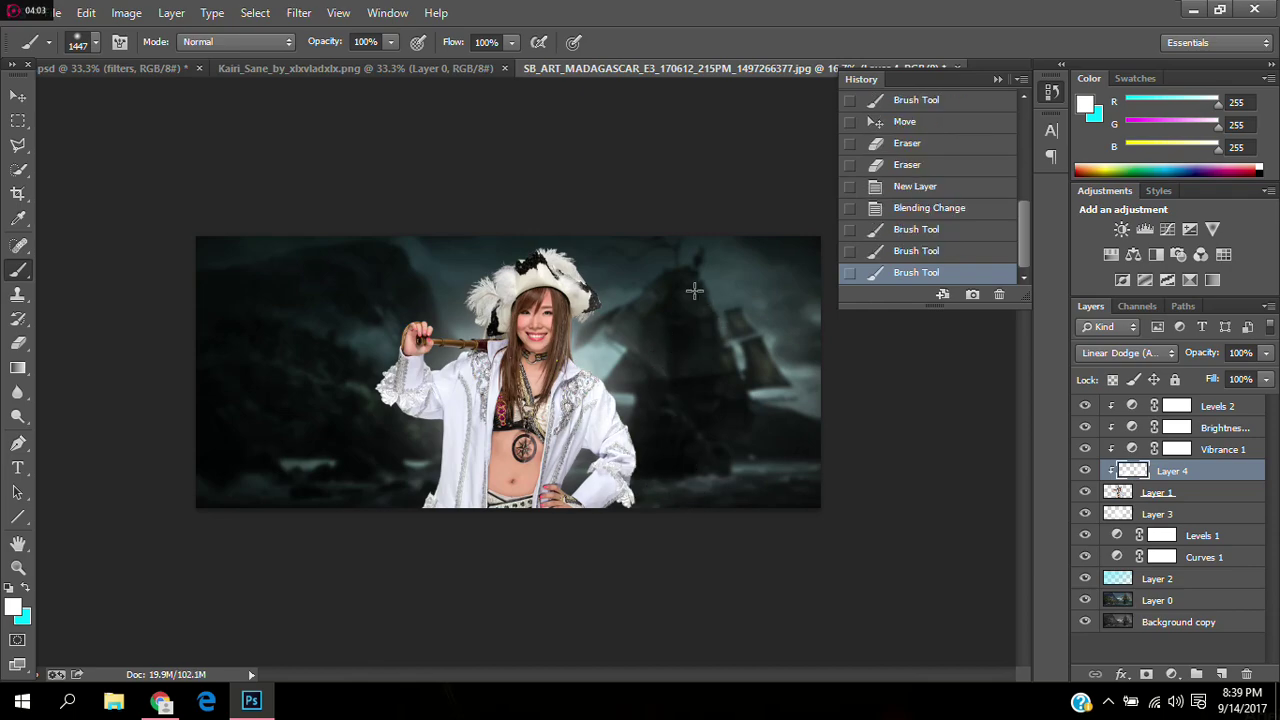
click(650, 274)
click(468, 237)
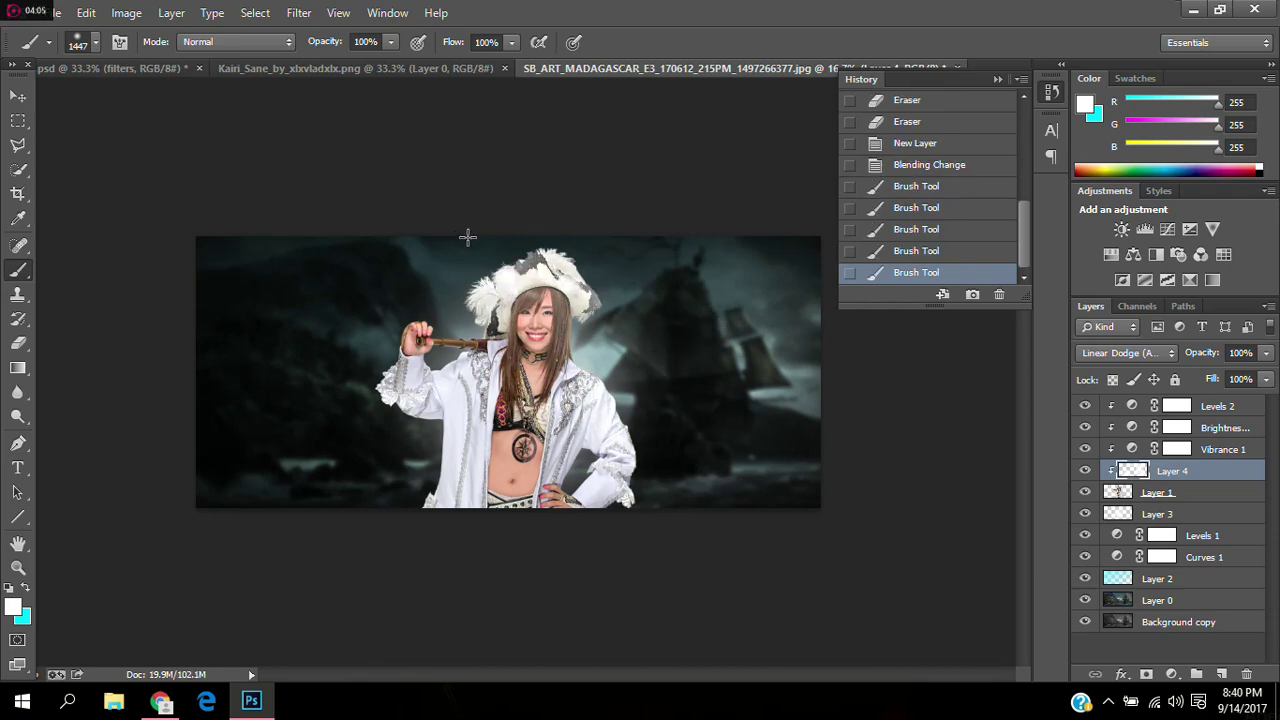
click(376, 317)
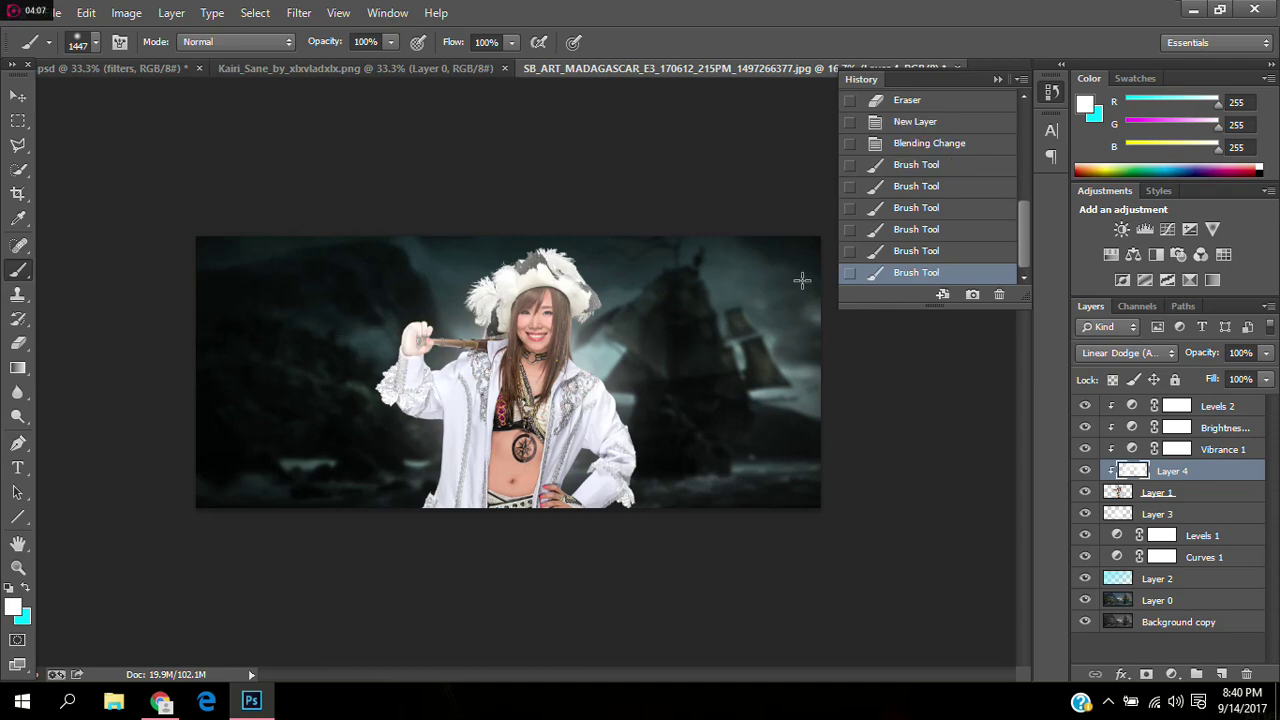
click(955, 252)
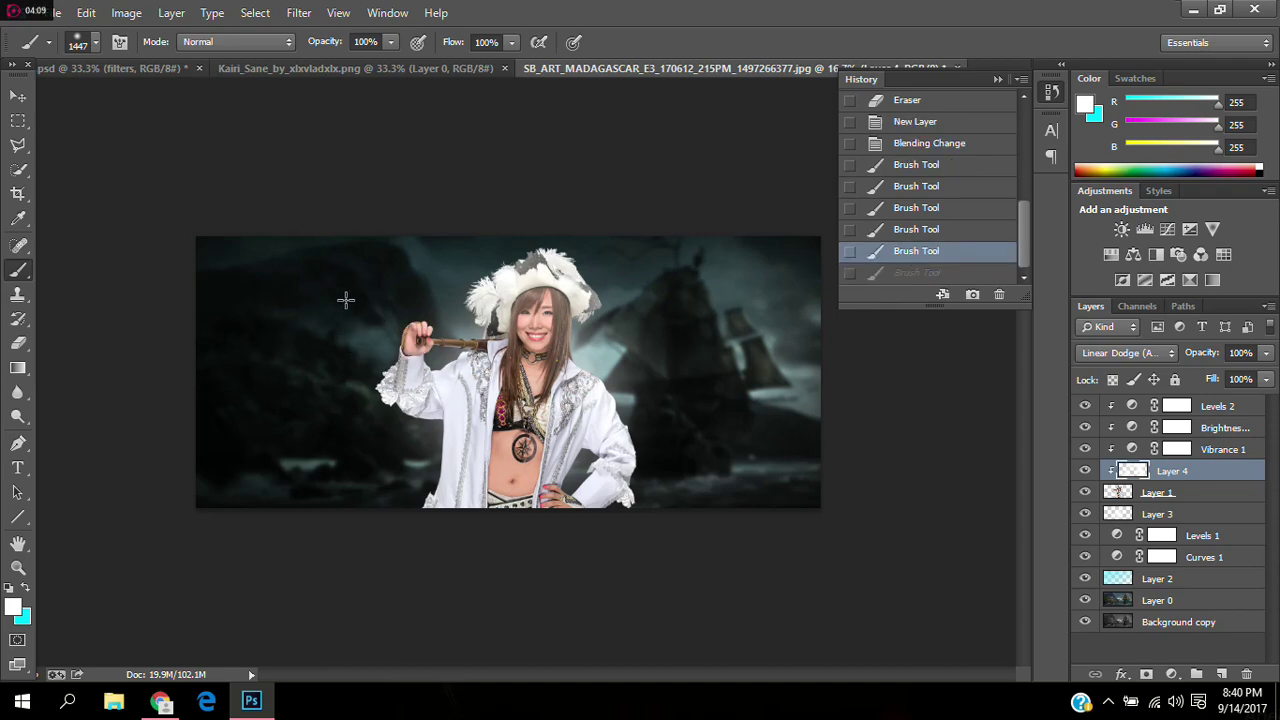
click(345, 300)
Step: Erase the Layer 4 glow over the woman's face with a 244 px eraser
click(18, 343)
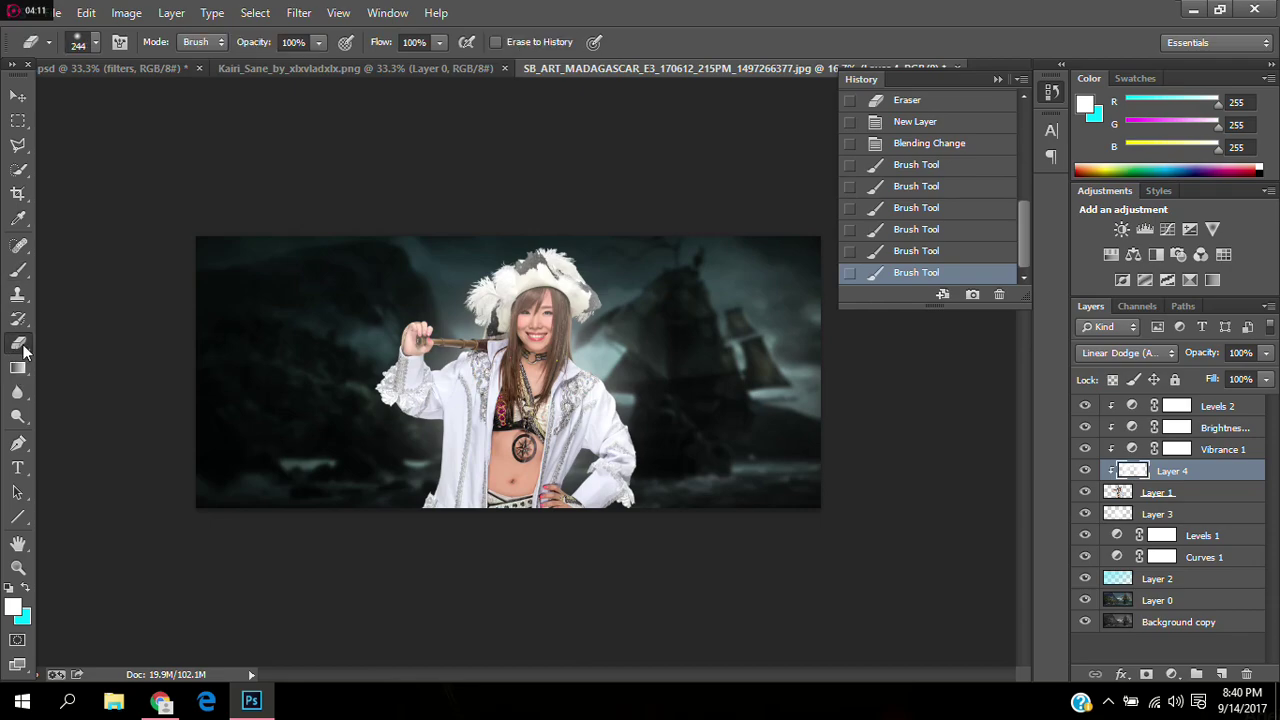
drag(538, 340, 538, 308)
click(18, 96)
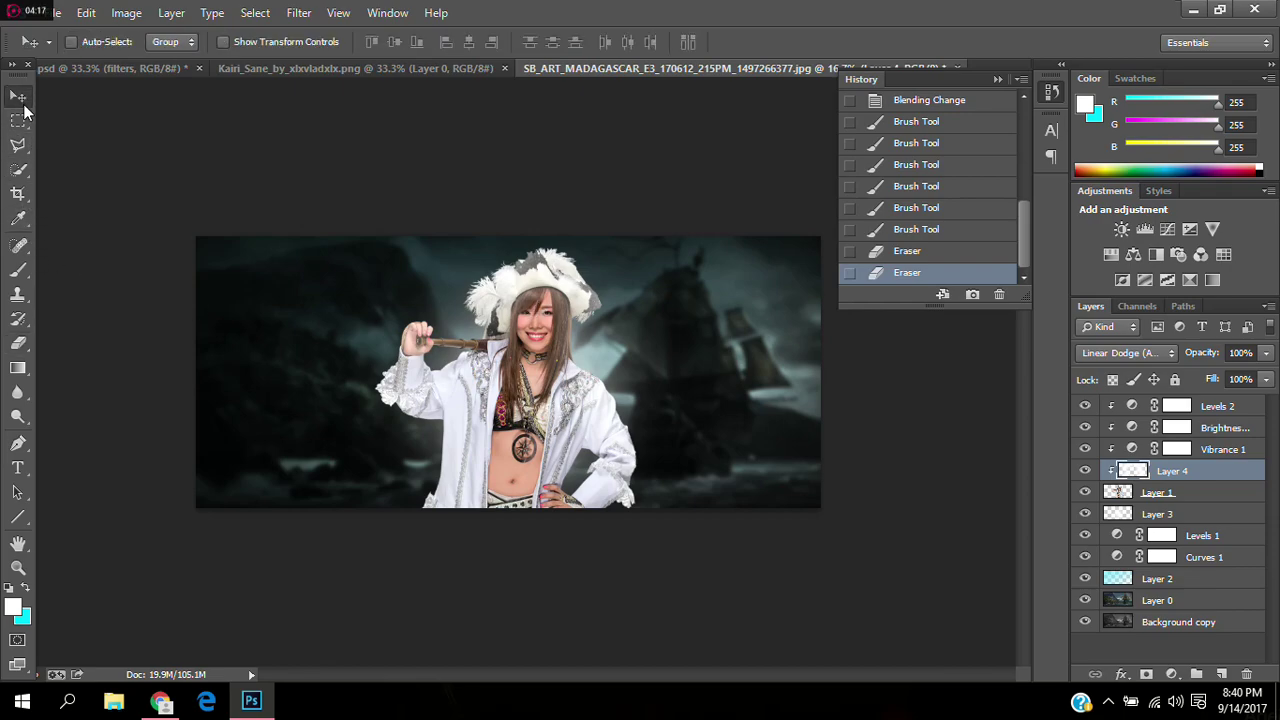
Step: Above Levels 1, add a white Jersey M54 text box beside the woman reading KAIRI and SANE on two lines at 300 pt
click(1165, 578)
click(1192, 537)
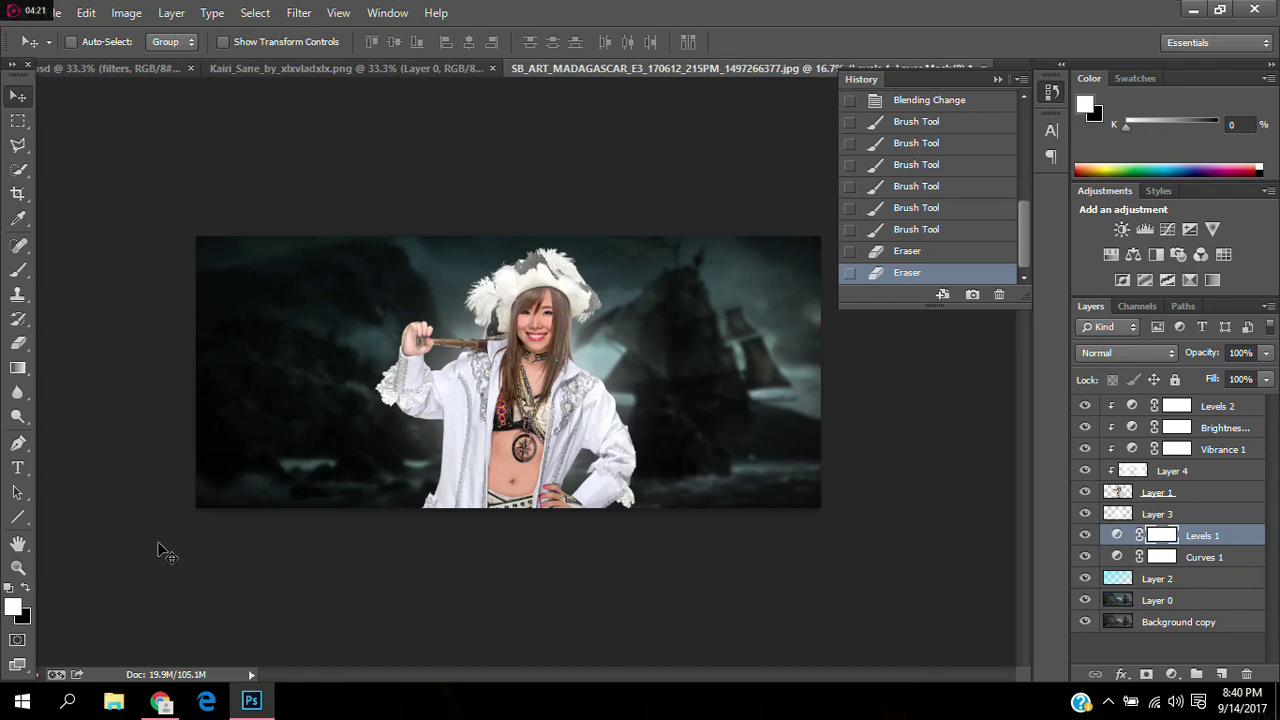
click(18, 467)
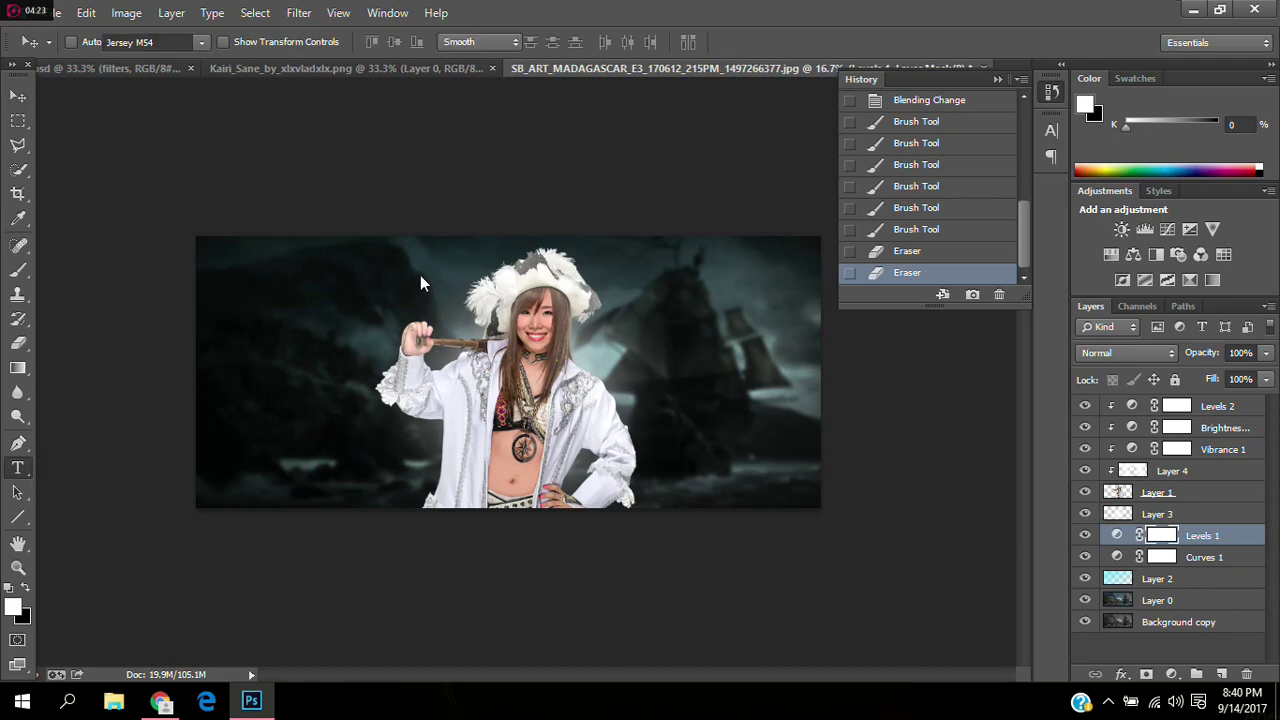
drag(592, 282, 821, 411)
text(KAIRI)
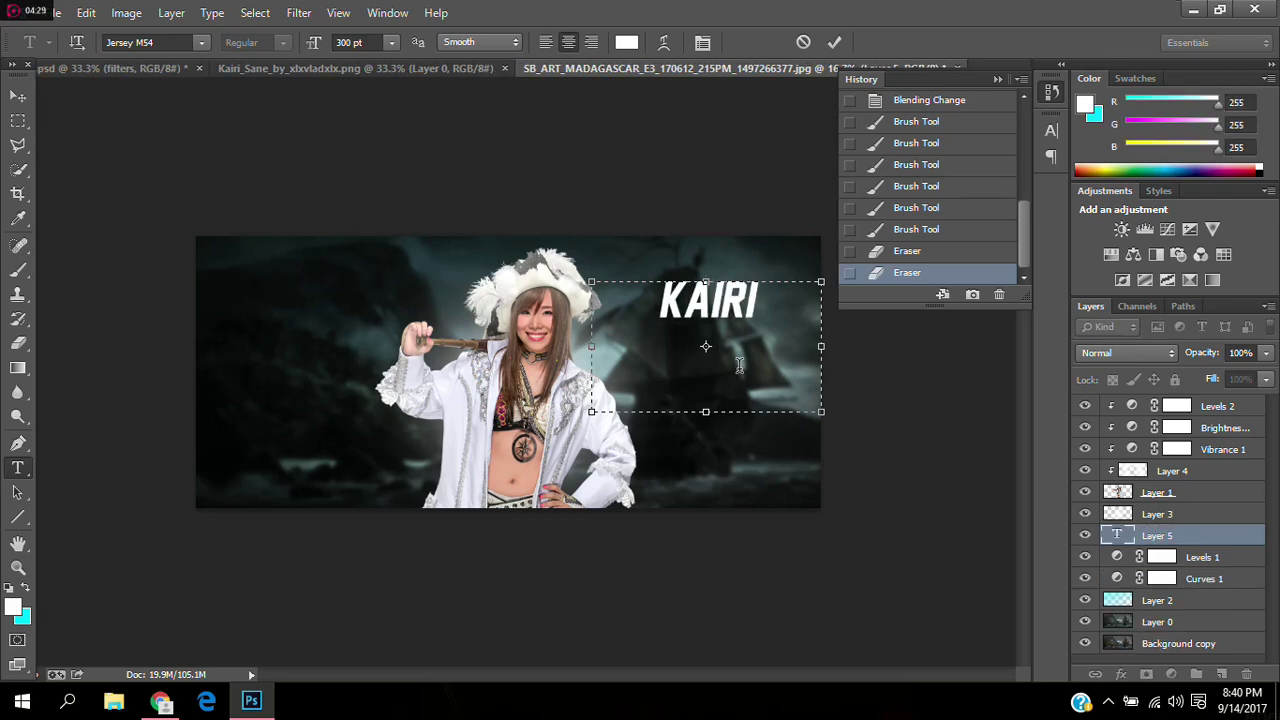
key(Return)
text(SANE)
Step: Set the font size of the SANE line to 200 pt
key(shift+Home)
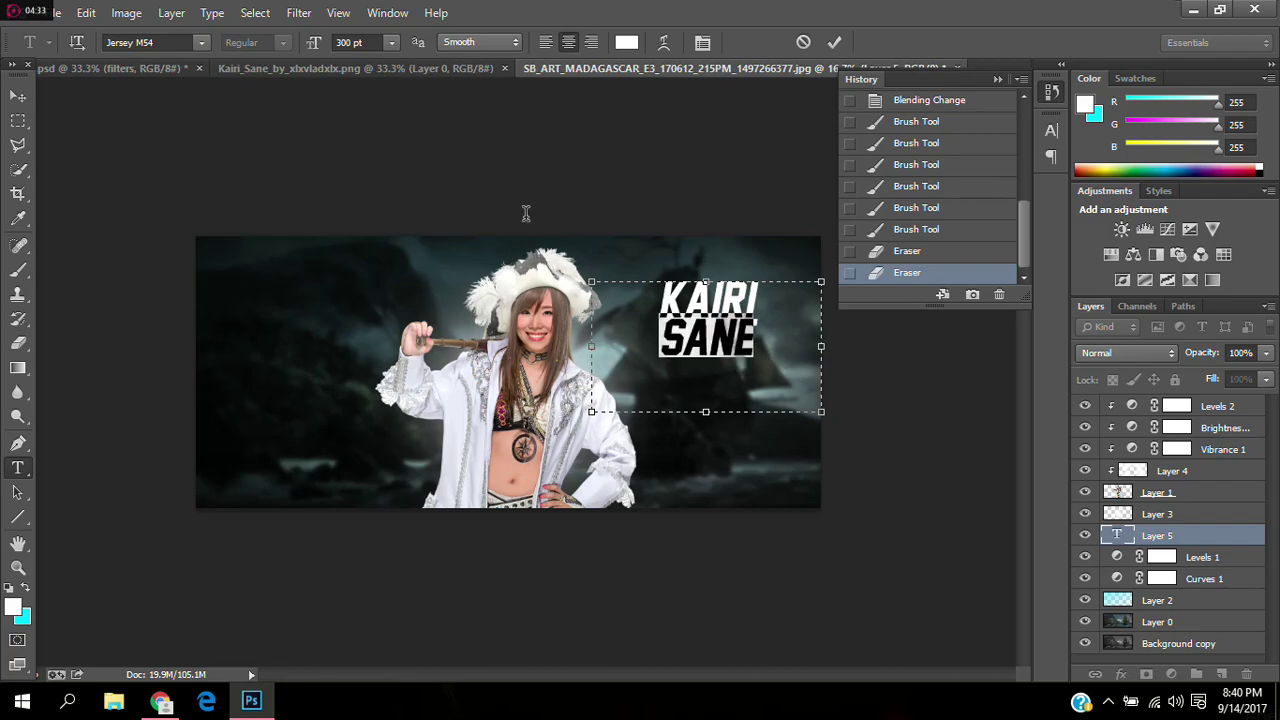
click(315, 45)
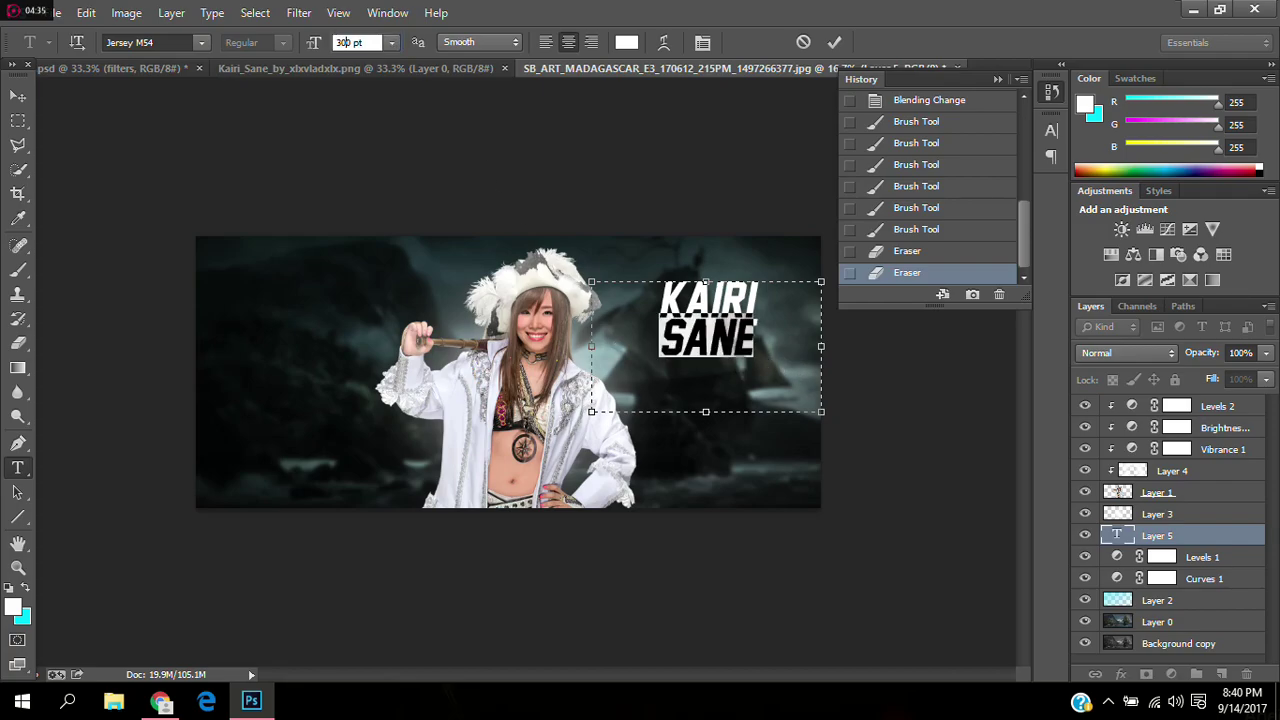
text(20)
key(Return)
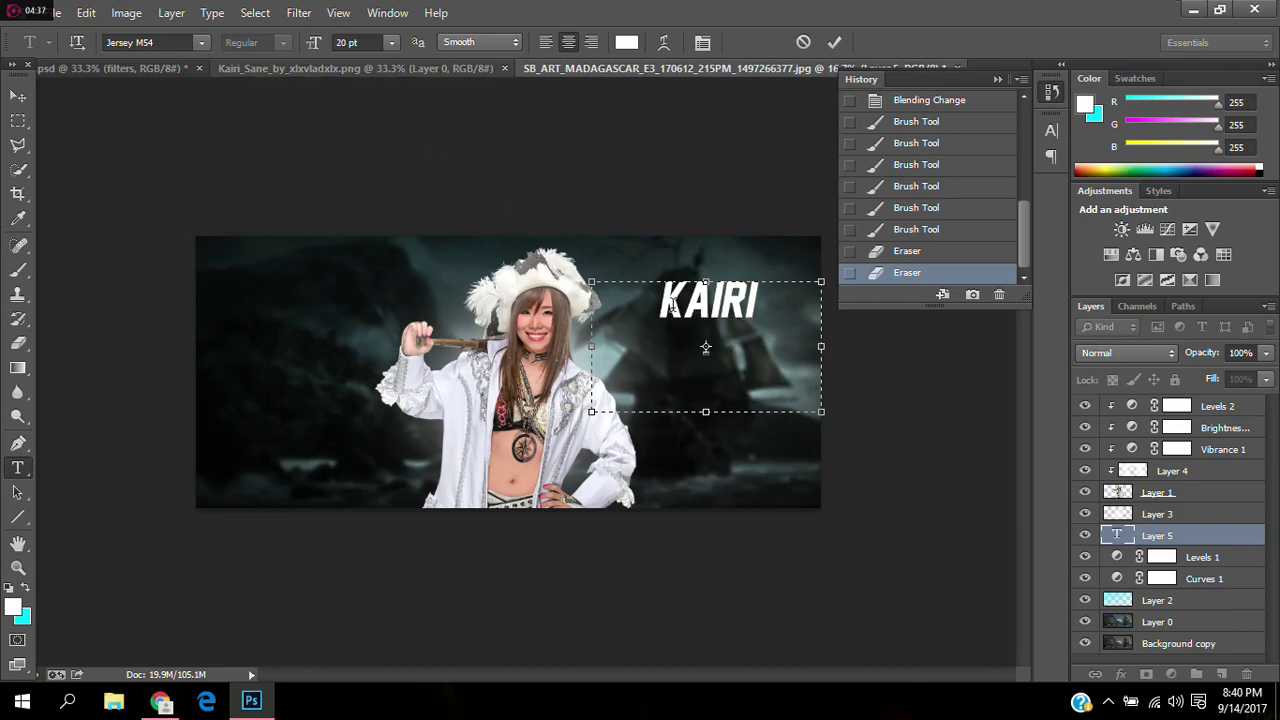
click(358, 42)
text(200)
key(Return)
click(763, 353)
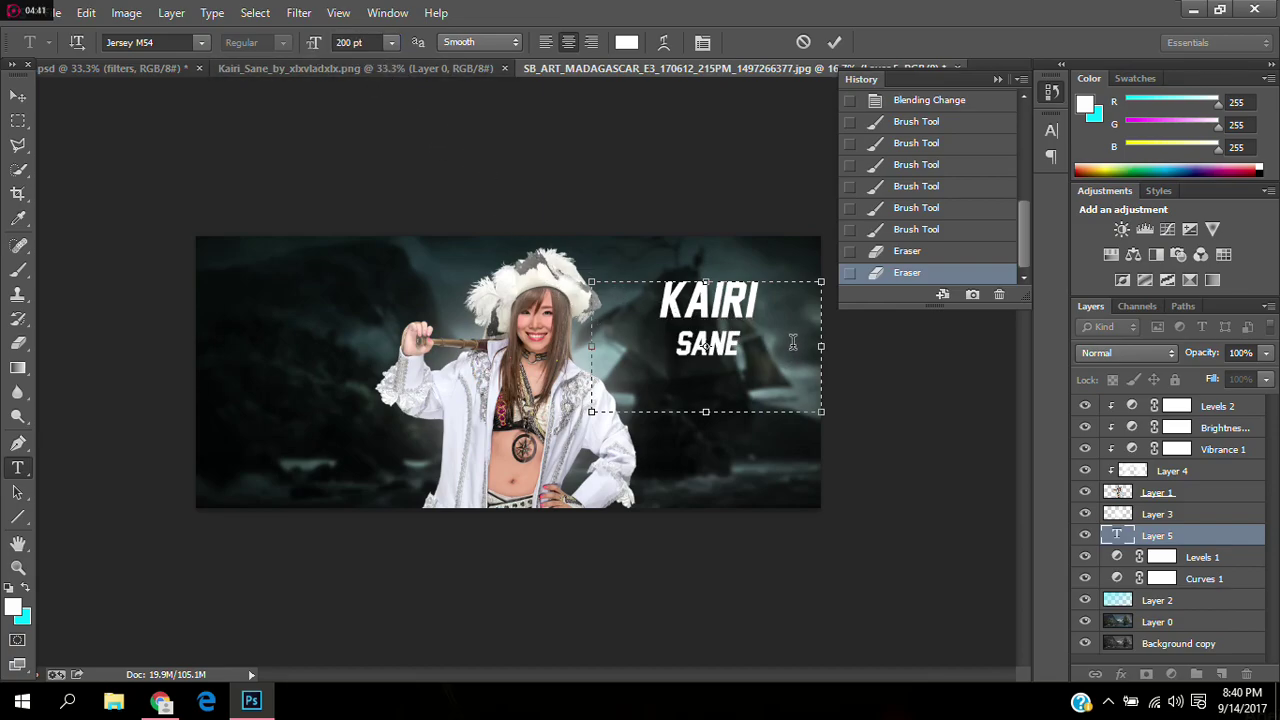
Step: Tighten the spacing between KAIRI and SANE by setting the leading of both lines to 170 pt
click(1052, 129)
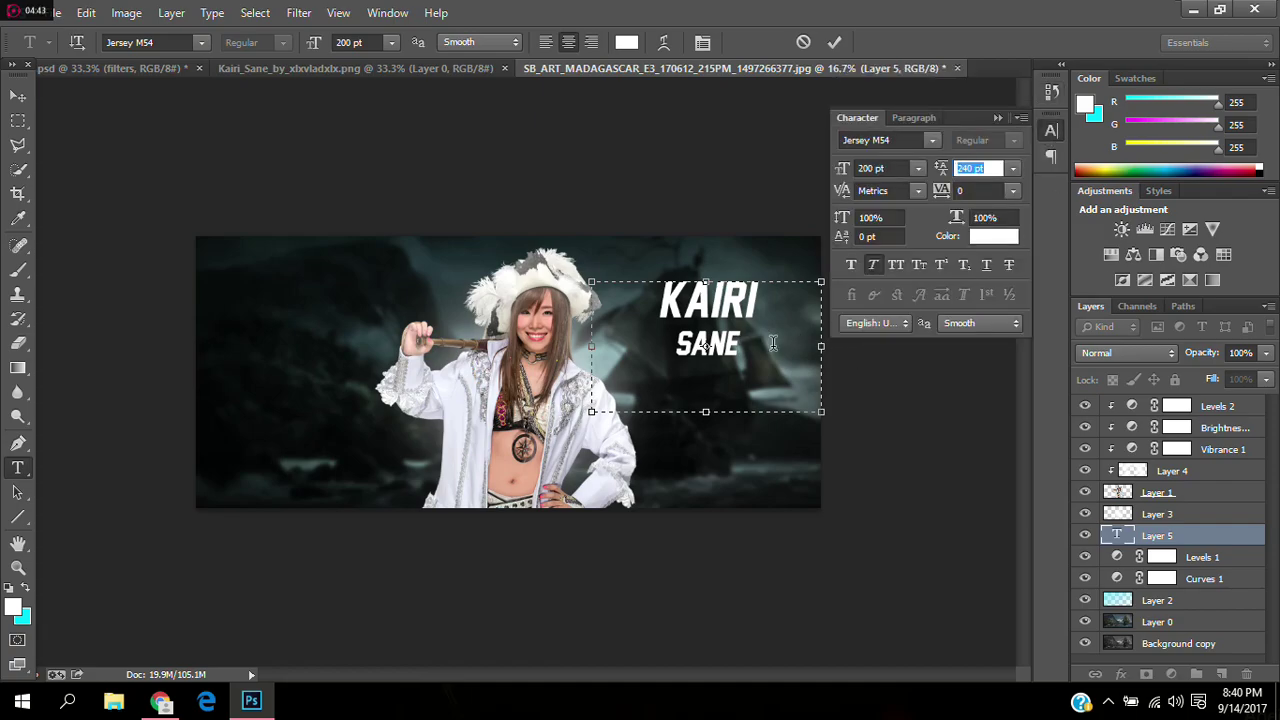
drag(772, 343, 640, 309)
click(623, 268)
drag(768, 347, 650, 300)
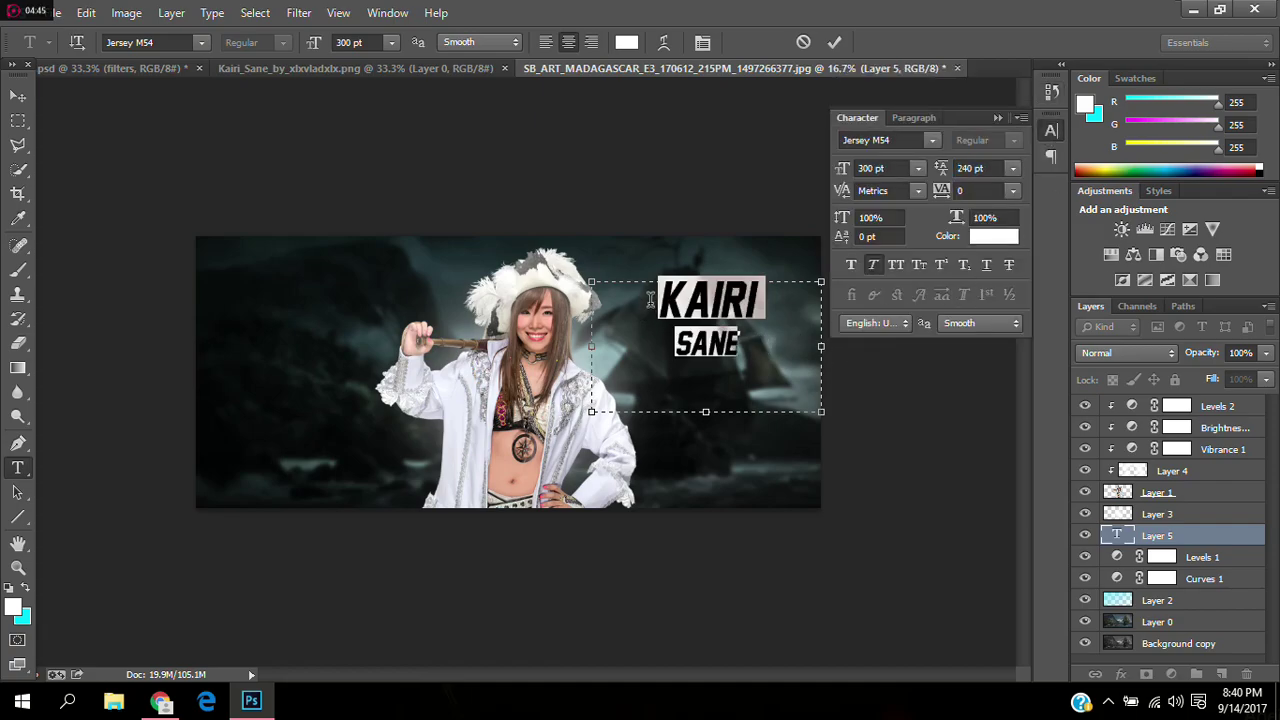
click(970, 168)
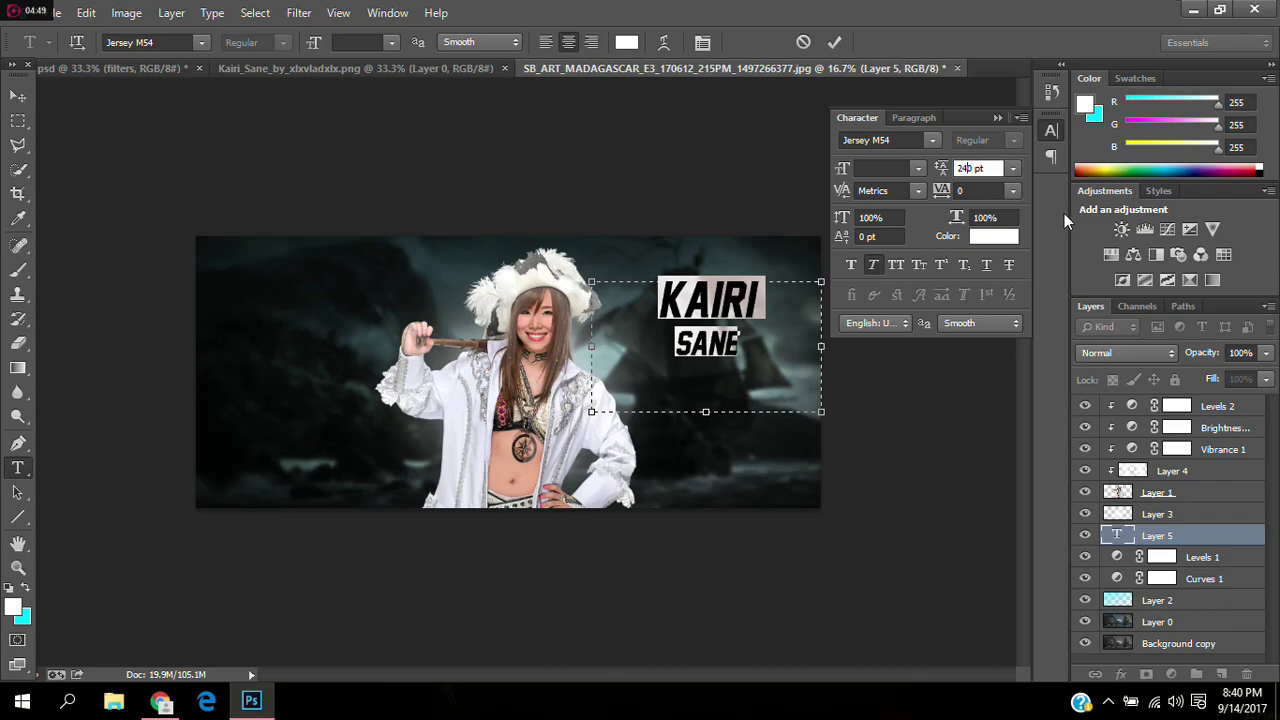
key(Down)
key(Down)
key(shift+Down)
key(shift+Down)
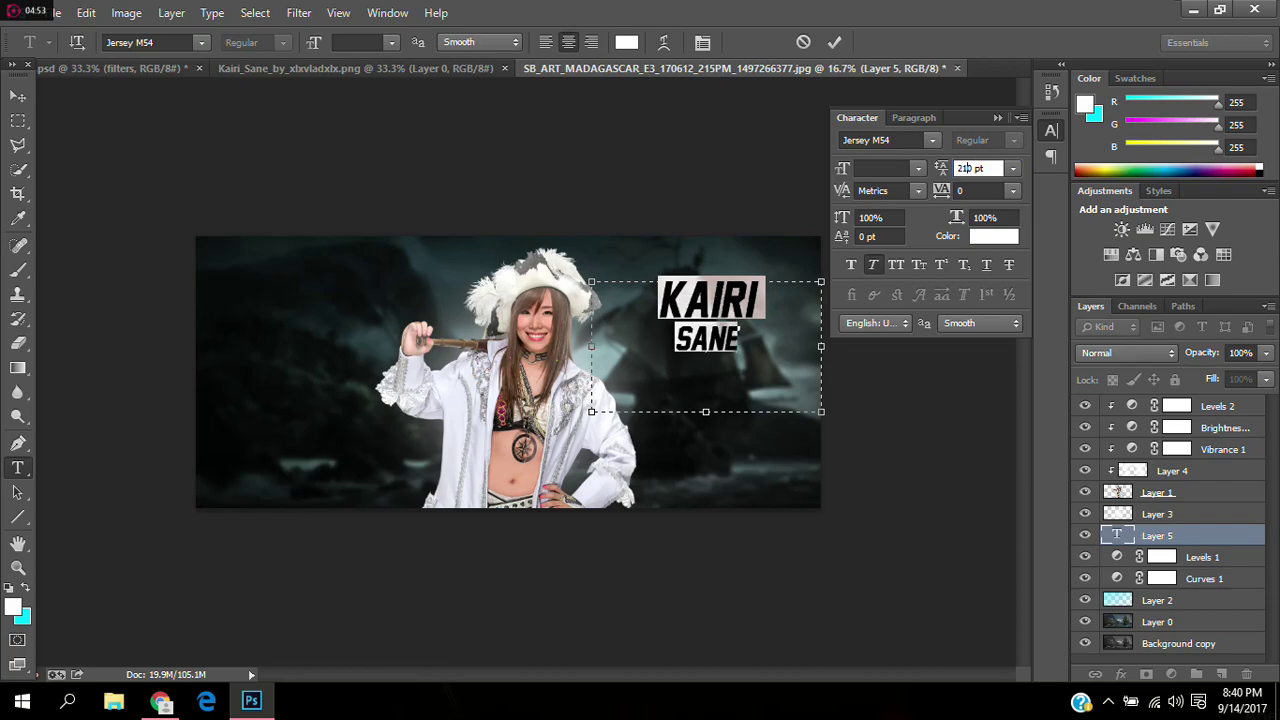
key(Down)
key(Down)
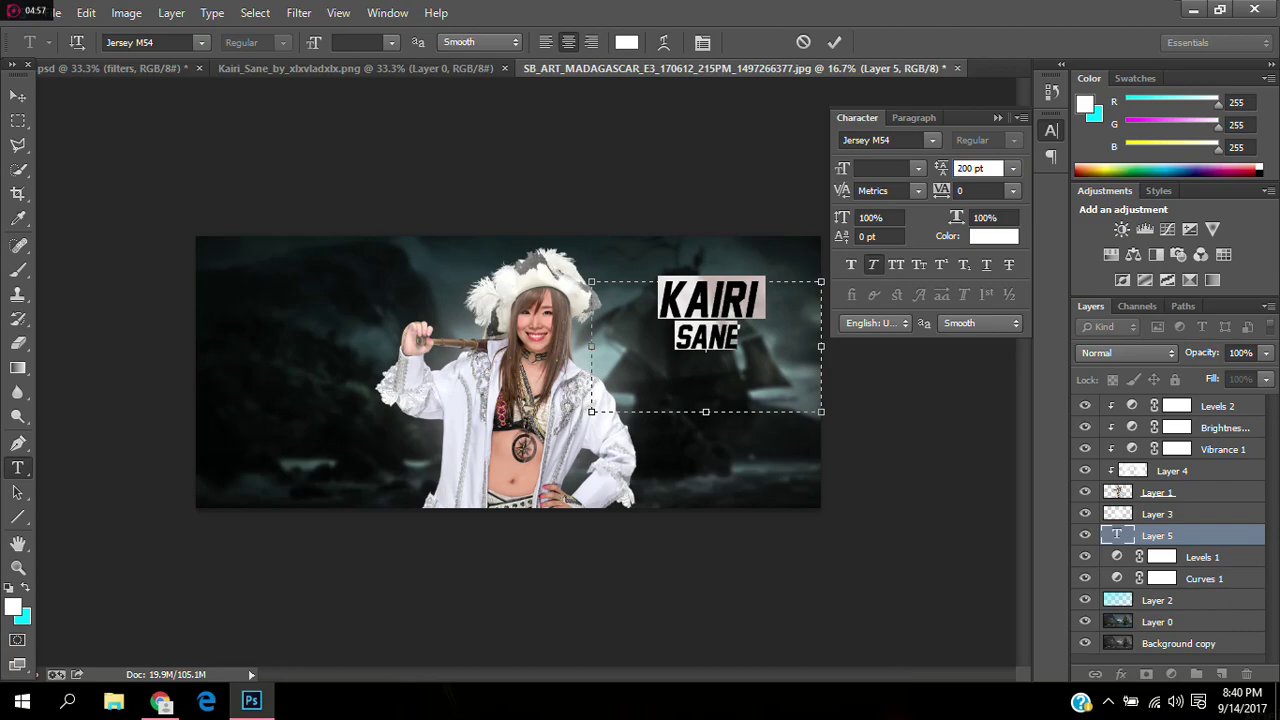
key(shift+Down)
key(shift+Down)
key(shift+Up)
key(shift+Up)
key(shift+Up)
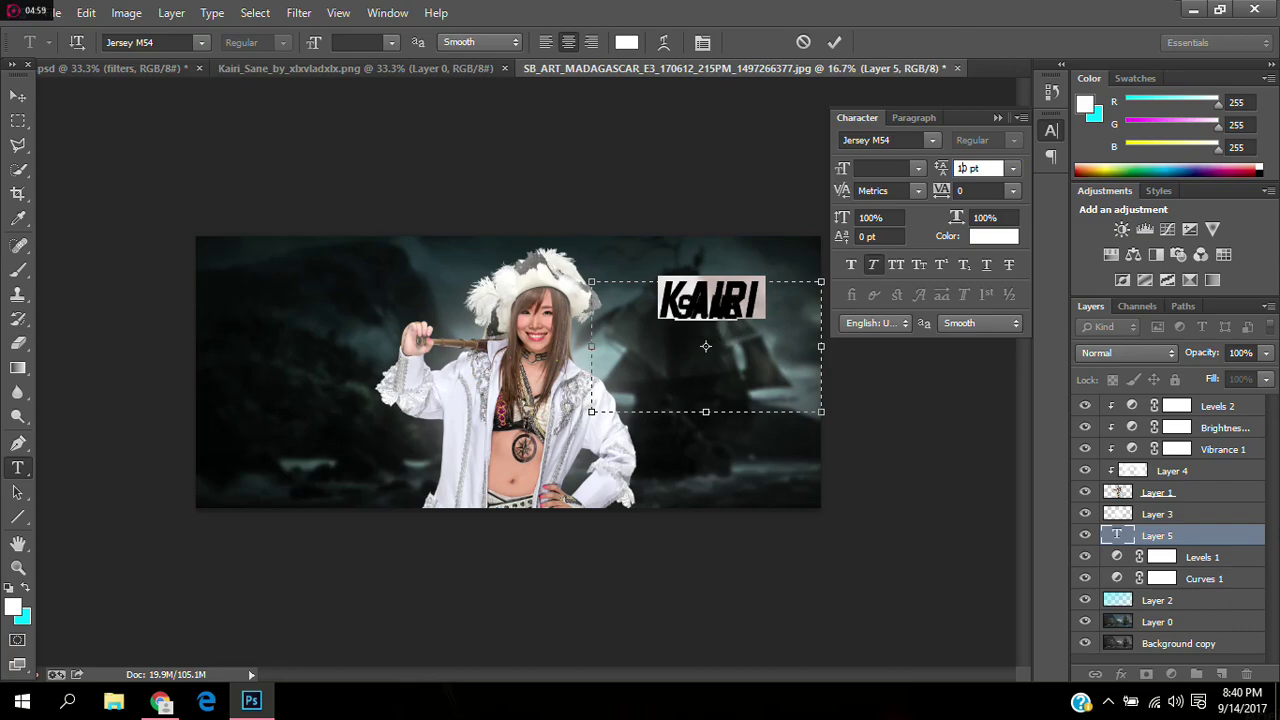
key(shift+Down)
key(shift+Down)
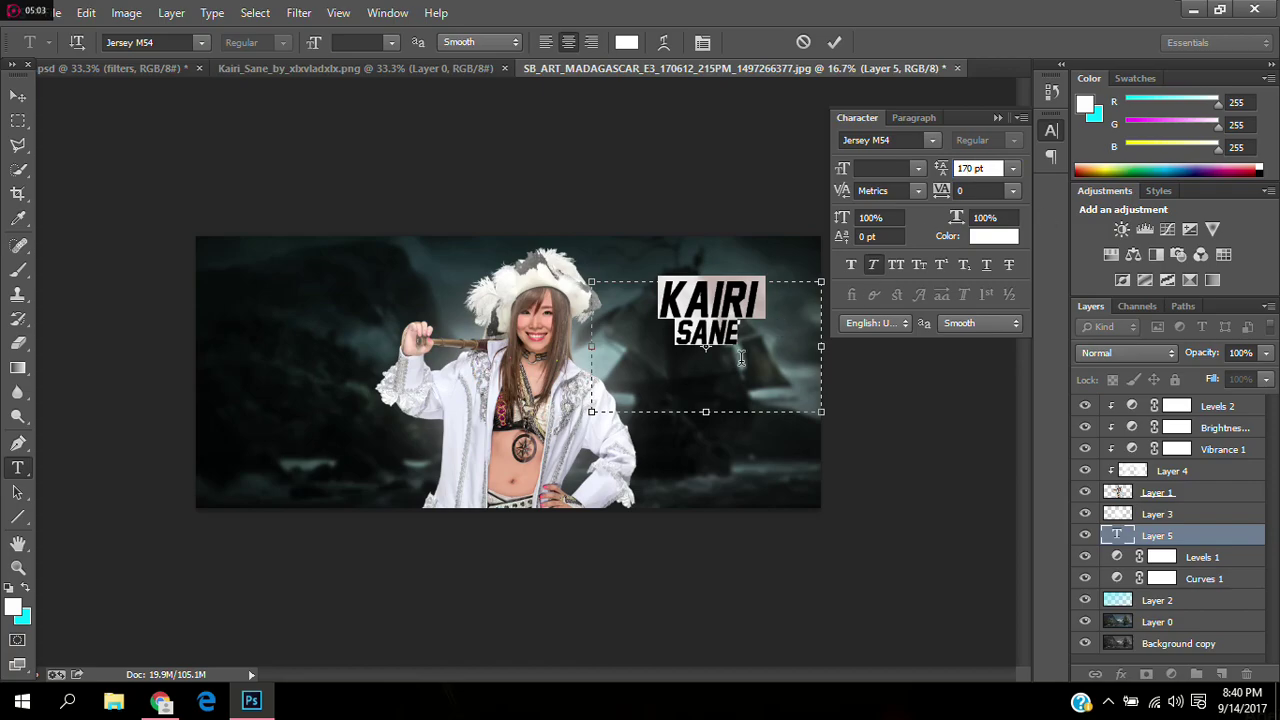
Step: Indent SANE slightly beneath KAIRI and move the text block down and closer to the woman's shoulder
click(741, 358)
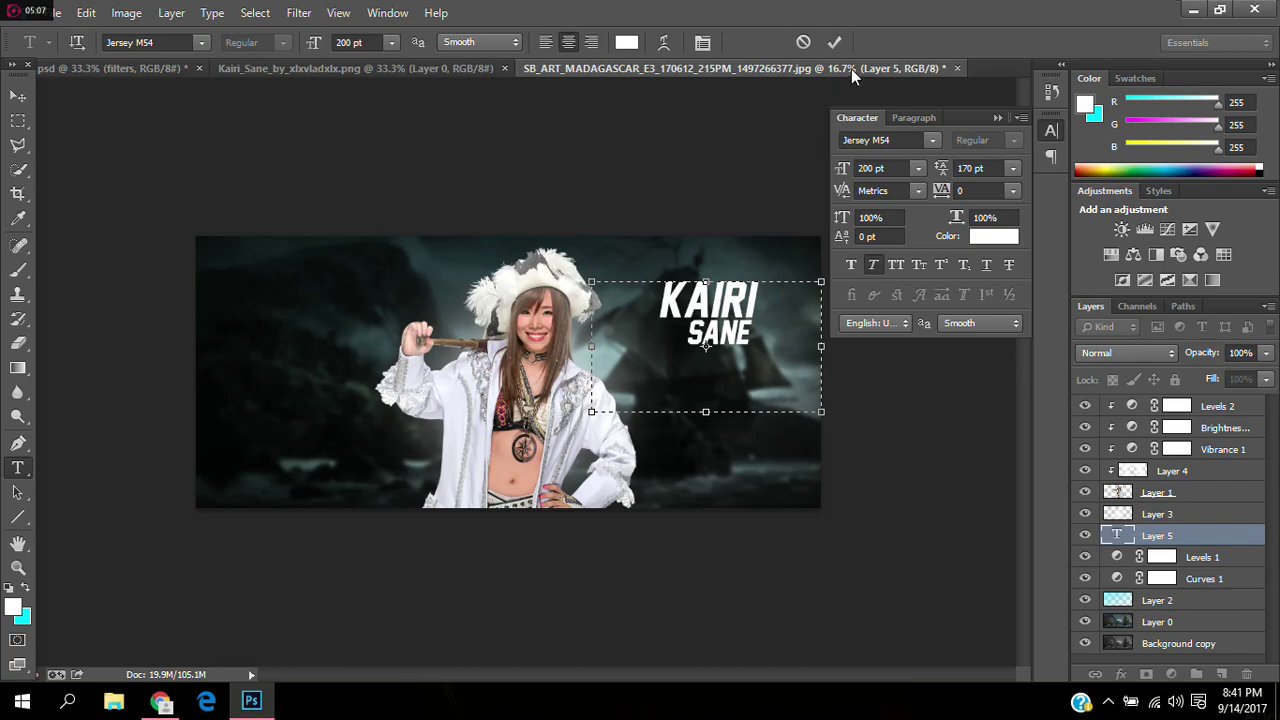
click(835, 44)
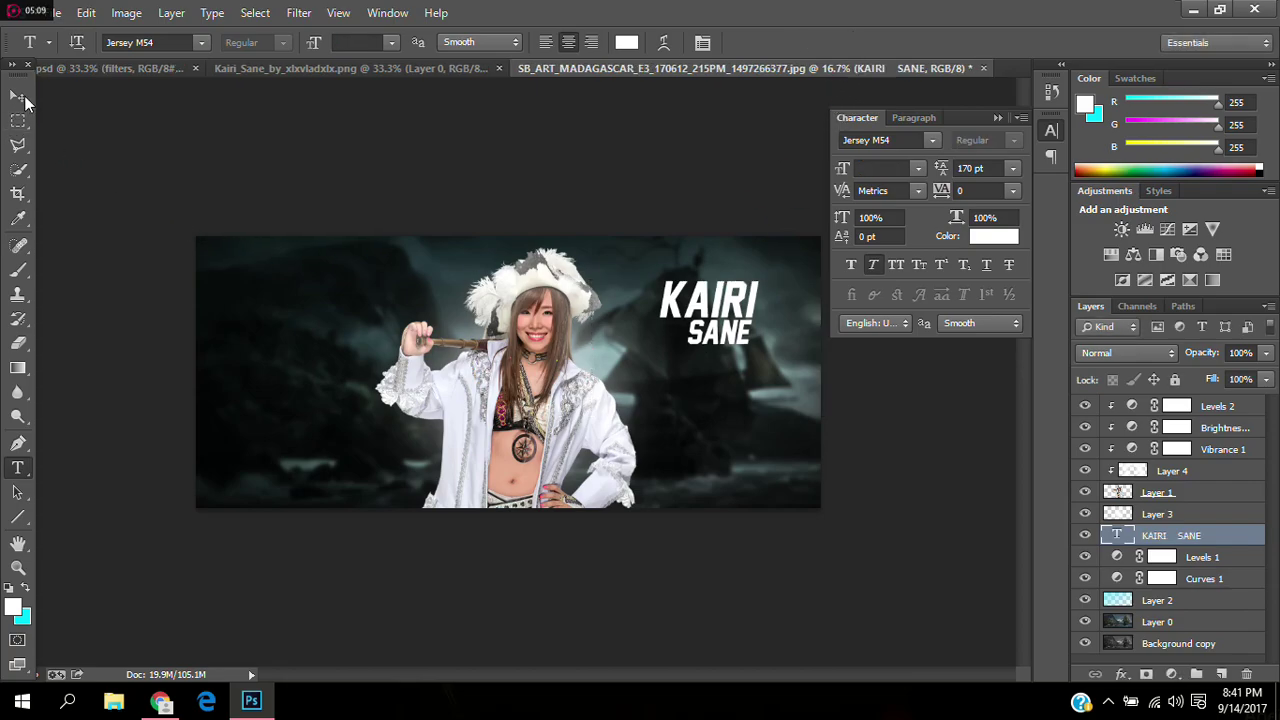
click(745, 350)
drag(885, 572, 818, 618)
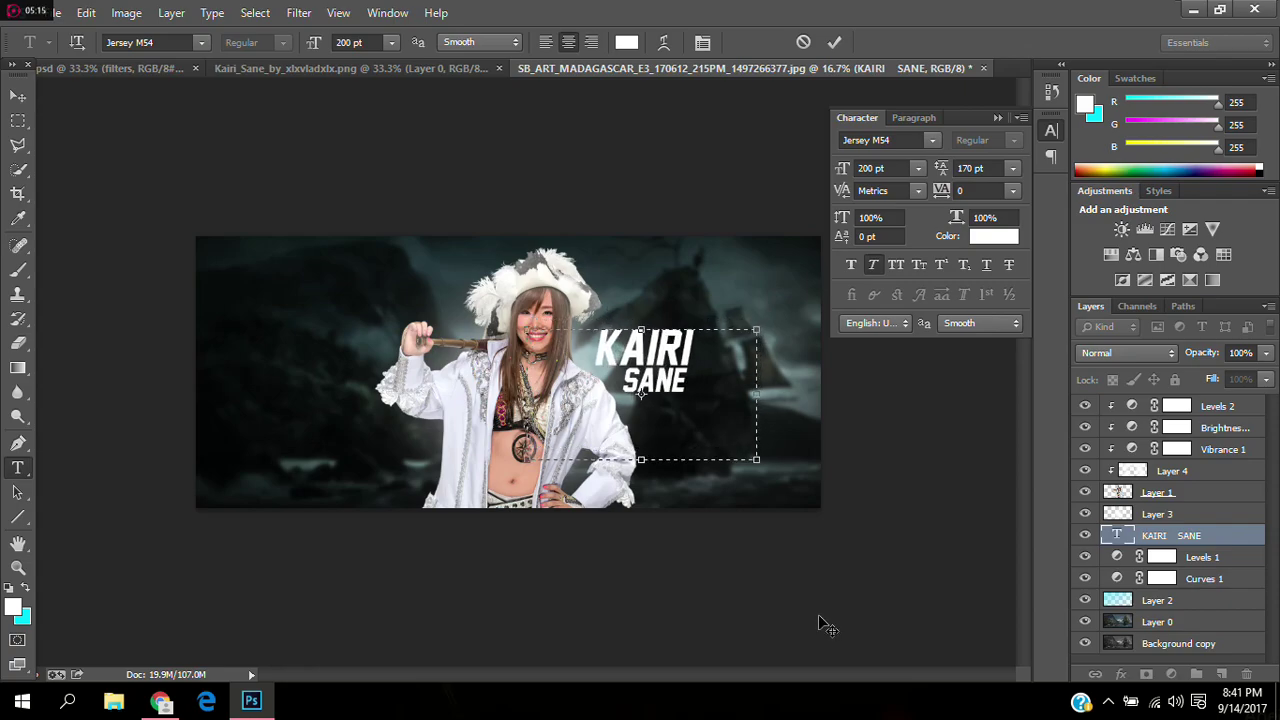
click(832, 43)
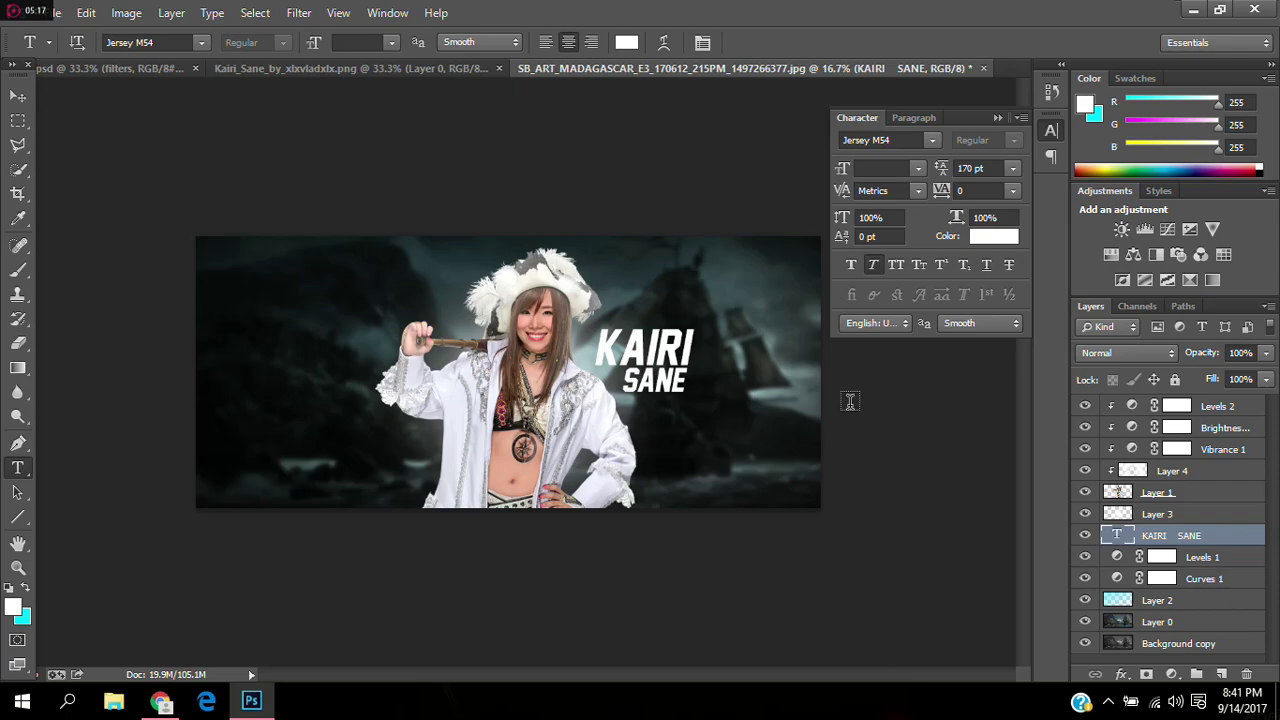
Step: Set the KAIRI SANE text layer's blend mode to Overlay
click(17, 97)
click(1127, 352)
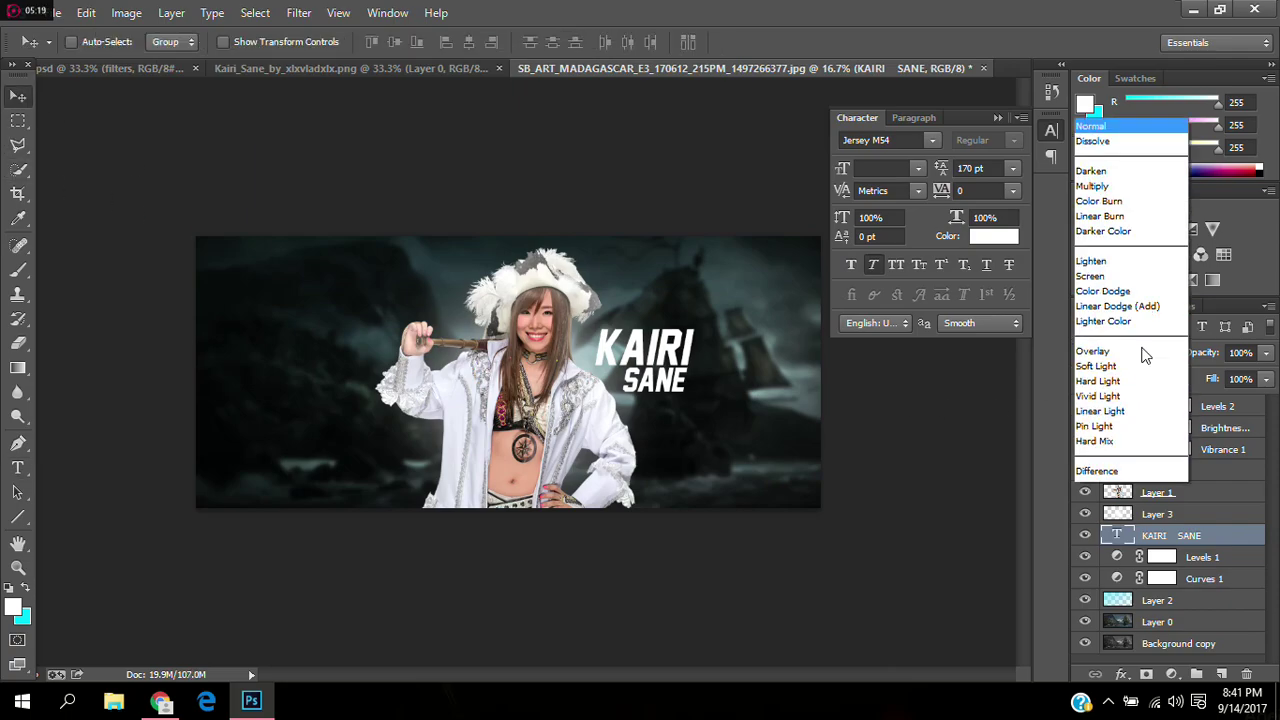
click(1100, 241)
Step: Add a Drop Shadow to the text layer with 43% opacity, 38 px distance, 38% spread and 27 px size, without Bevel & Emboss
click(1122, 674)
click(848, 551)
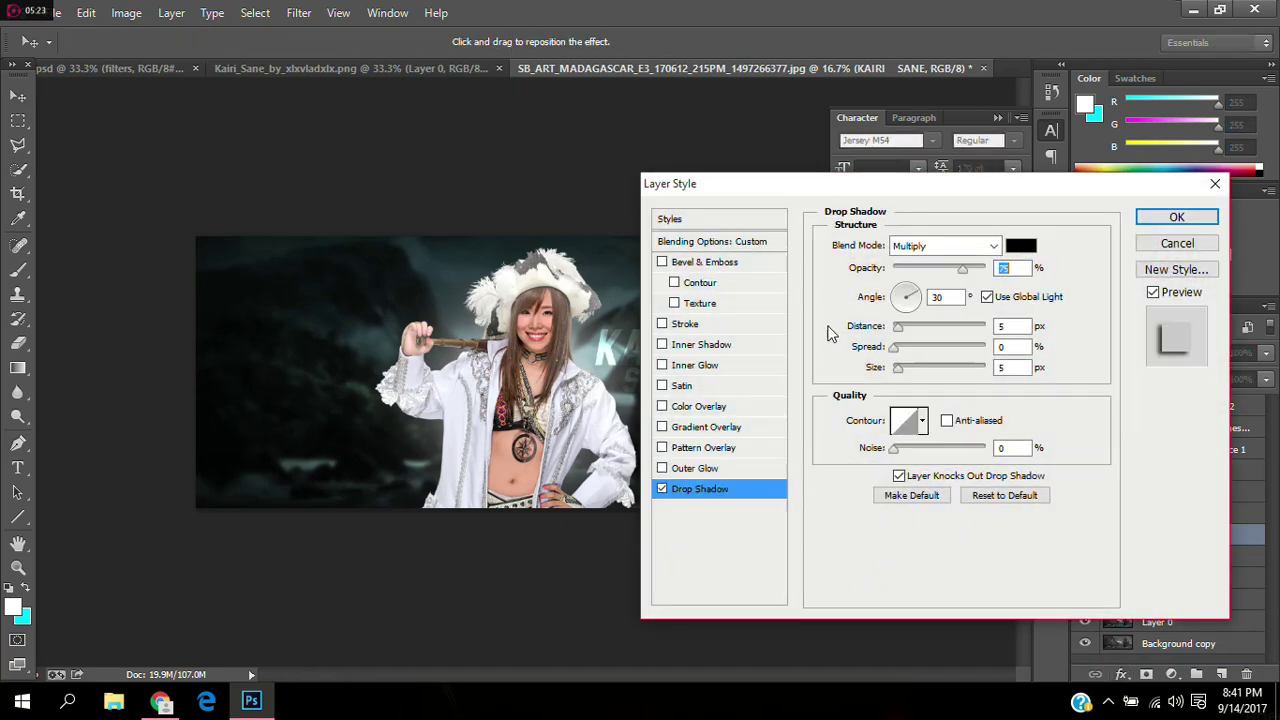
drag(839, 184, 952, 151)
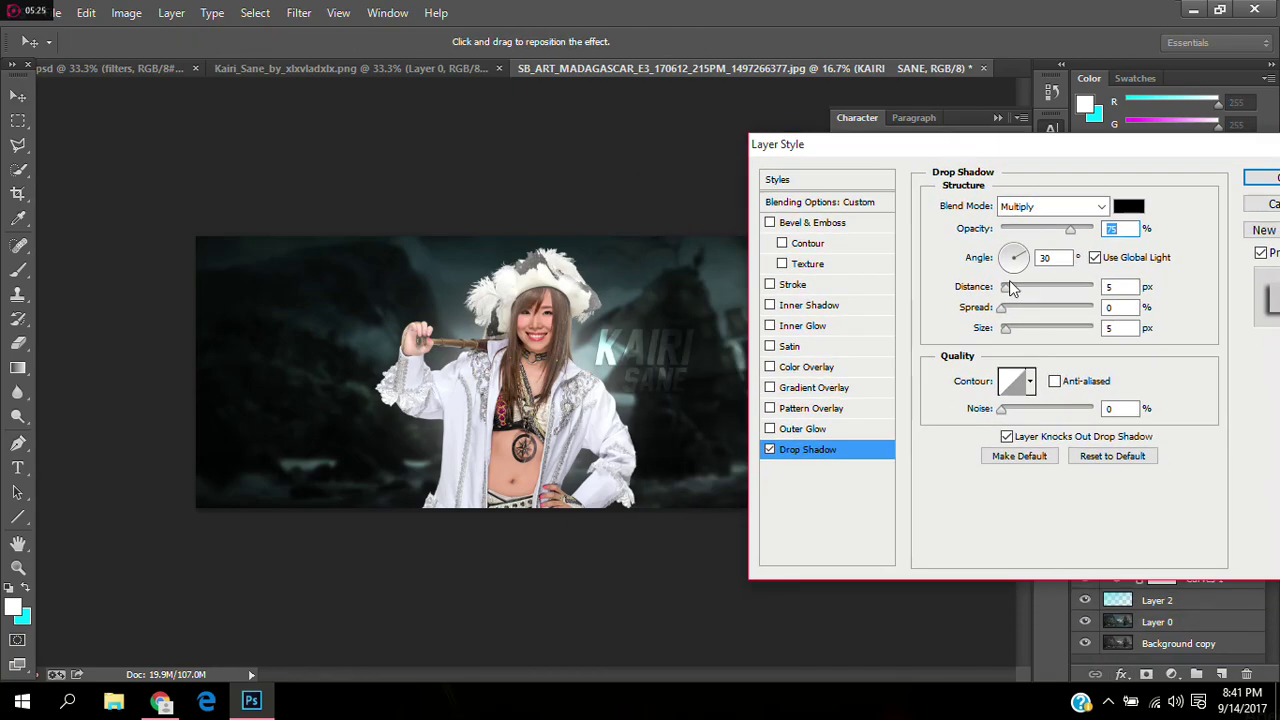
drag(1008, 288, 1019, 332)
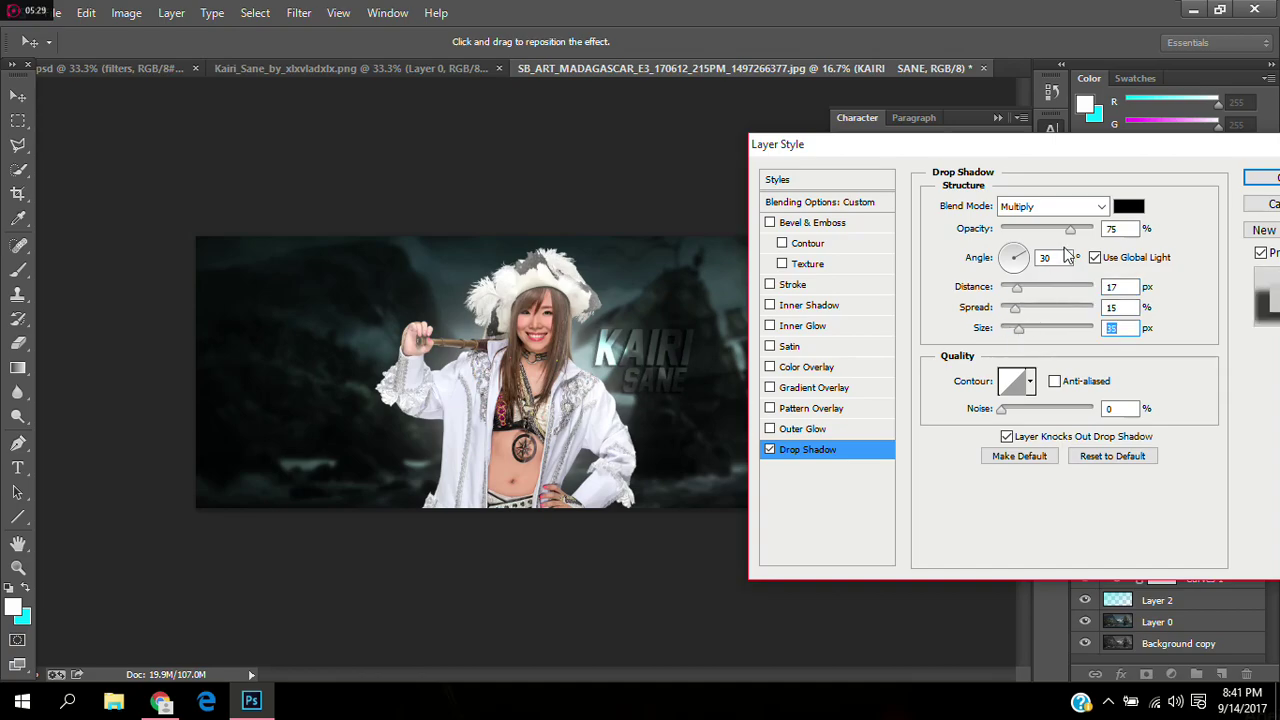
drag(1070, 229, 1052, 229)
drag(1016, 295, 1033, 334)
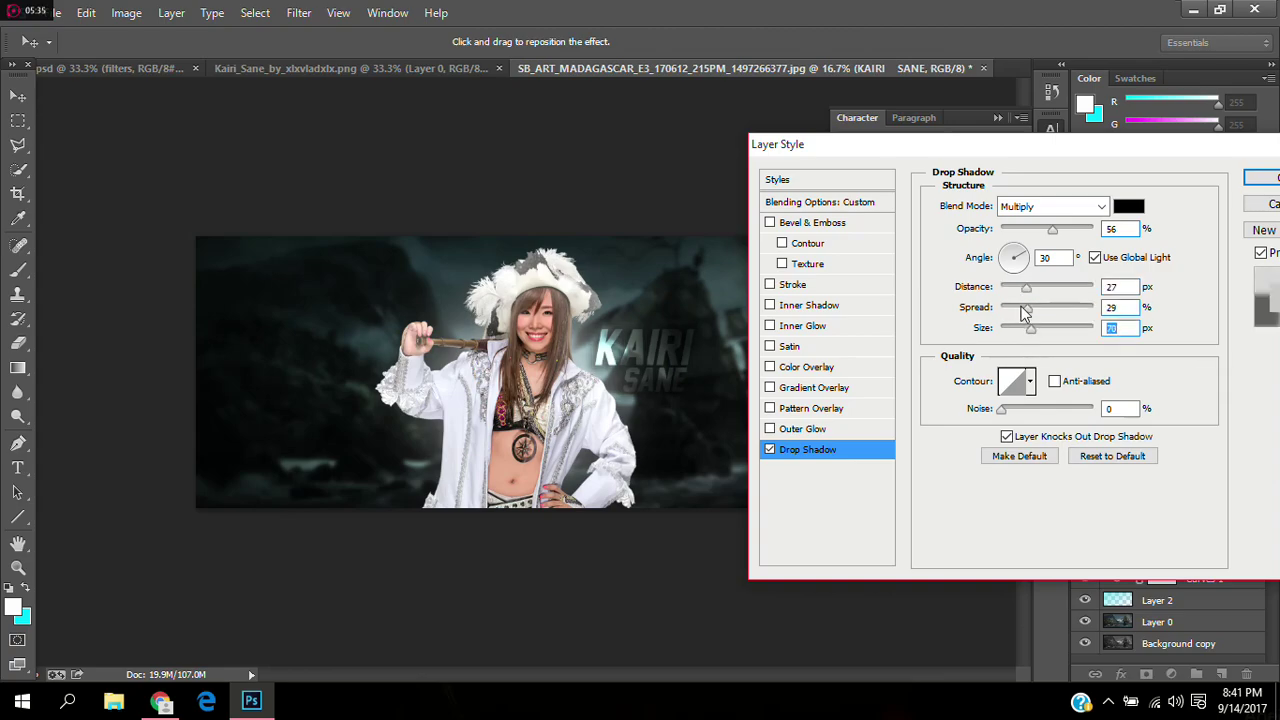
mouse_move(1028, 330)
mouse_down()
mouse_move(1036, 298)
mouse_move(1018, 330)
mouse_up()
drag(1054, 230, 1041, 230)
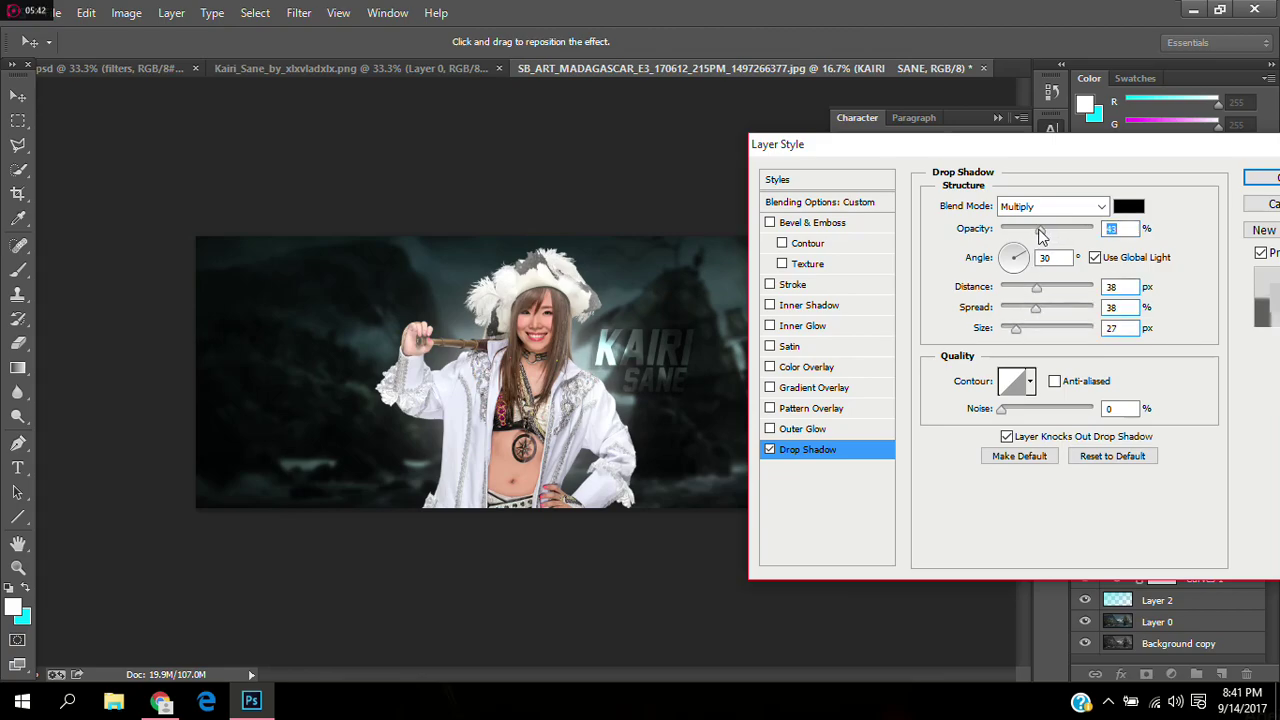
click(820, 222)
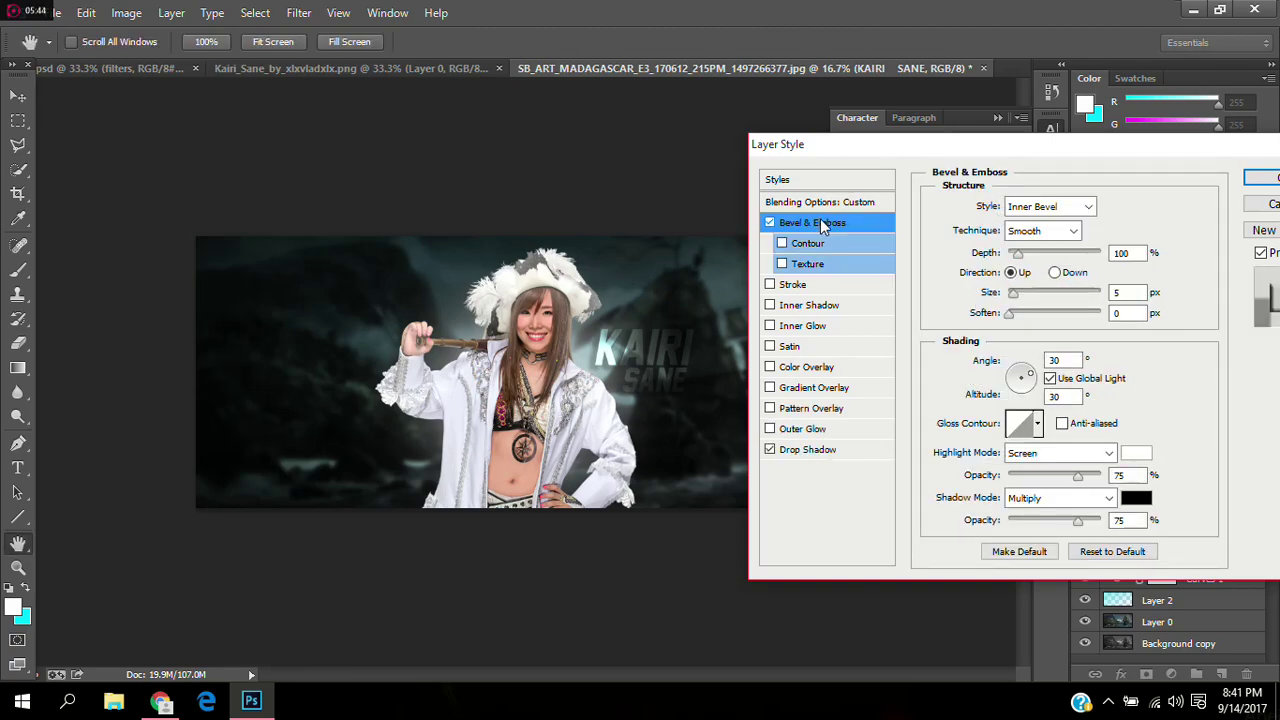
click(769, 222)
click(1260, 178)
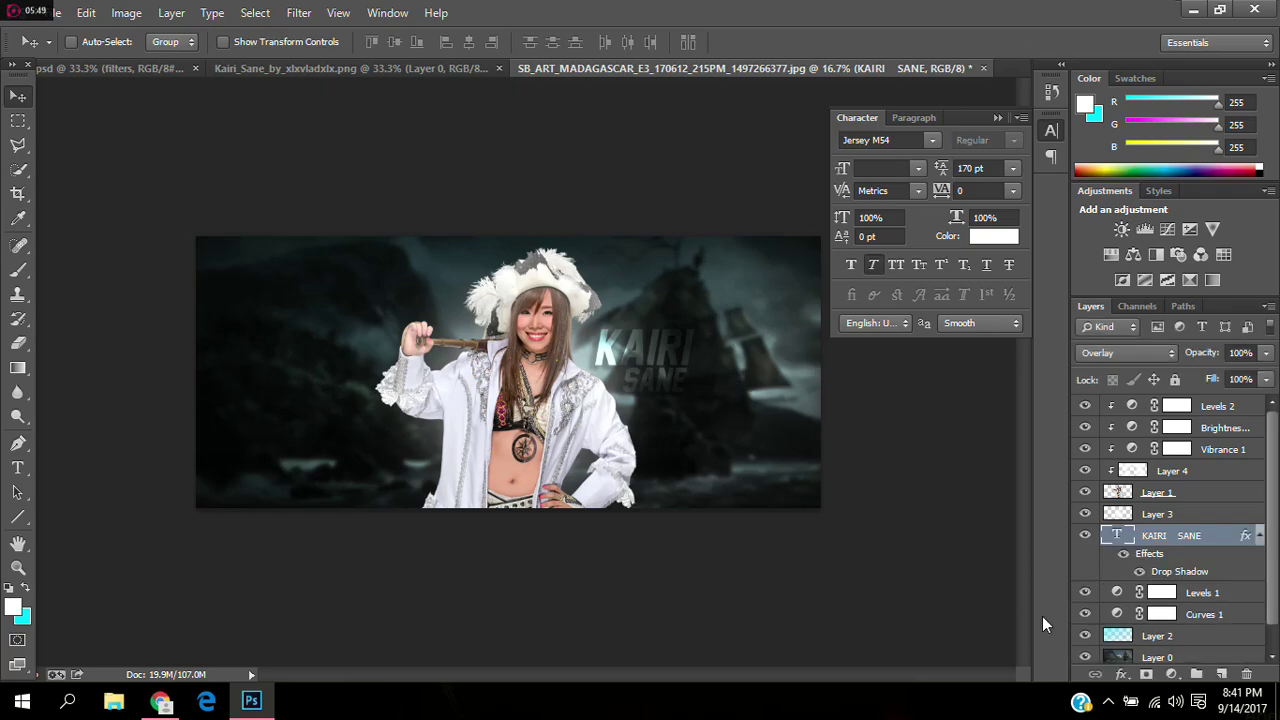
Step: Adjust the KAIRI SANE text's Drop Shadow to 45% opacity, 55 px distance, 57% spread and 24 px size
click(1121, 674)
click(915, 563)
drag(1035, 232, 1040, 232)
drag(1036, 288, 1015, 331)
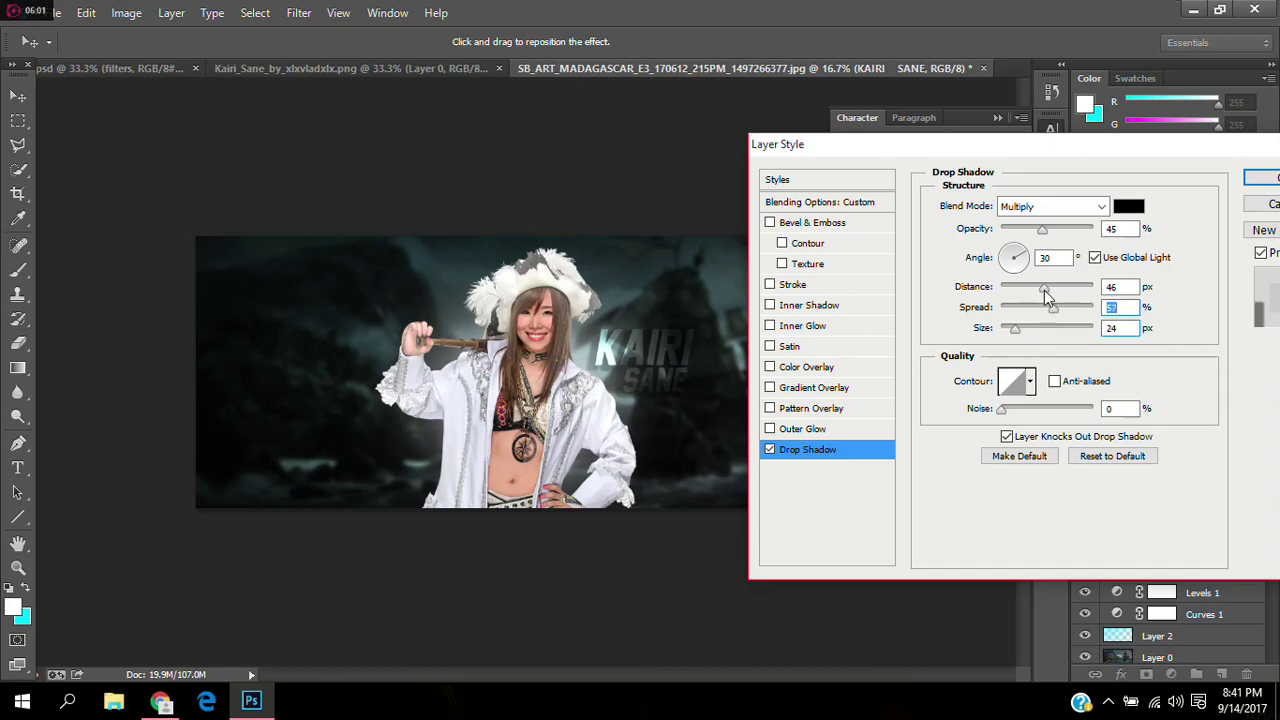
drag(1044, 288, 1052, 292)
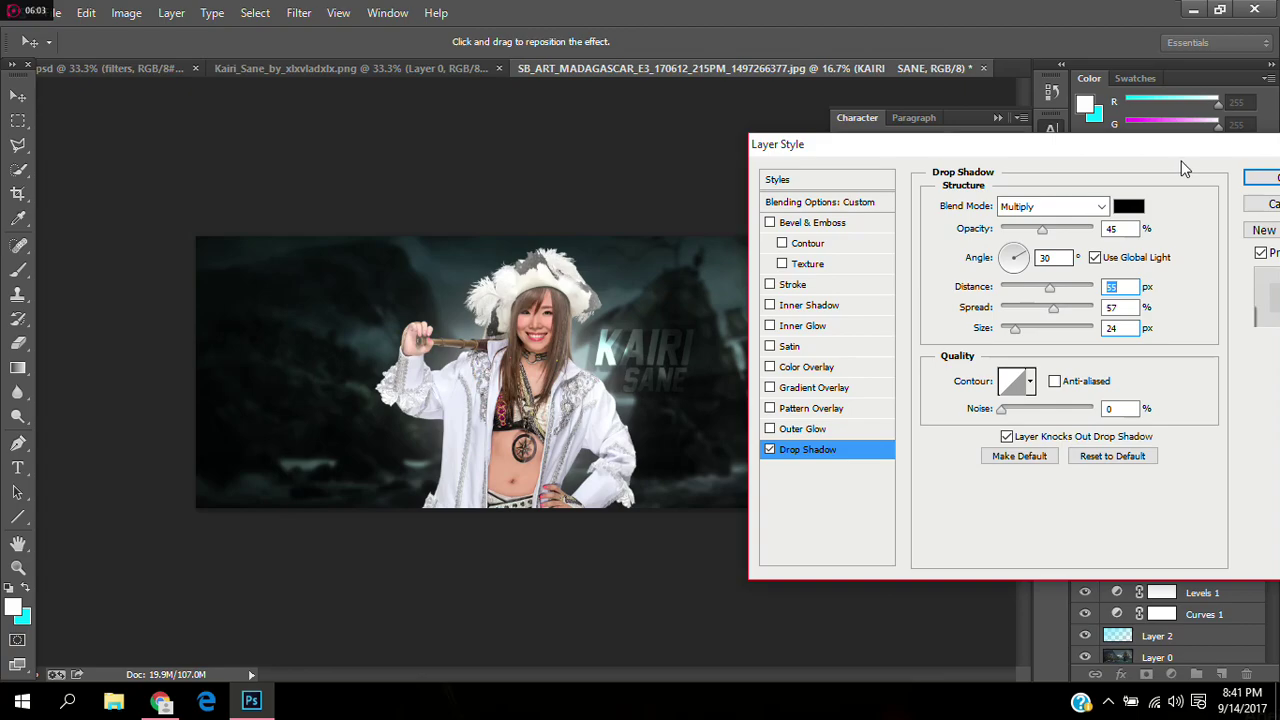
click(1262, 177)
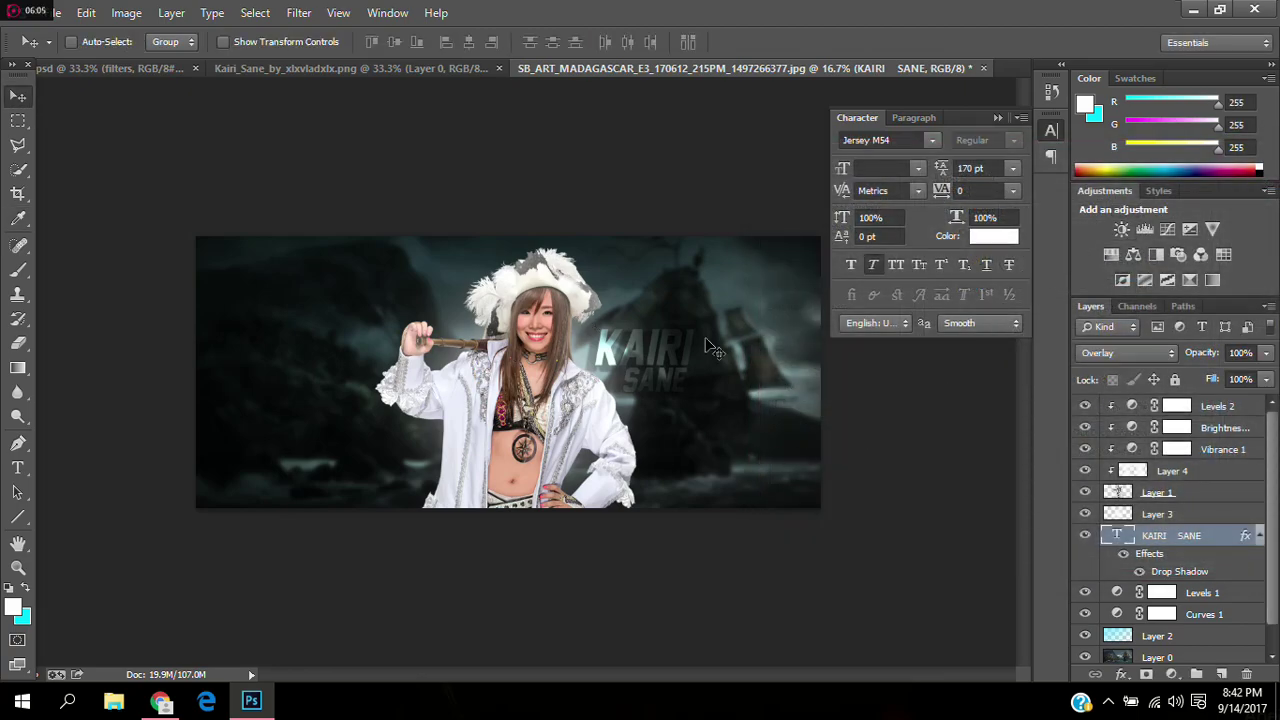
Step: Try nudging the KAIRI SANE text to a slightly different position, and undo the move
mouse_move(678, 373)
mouse_down()
mouse_move(672, 338)
mouse_move(718, 300)
mouse_move(787, 288)
mouse_move(595, 347)
mouse_move(672, 358)
mouse_up()
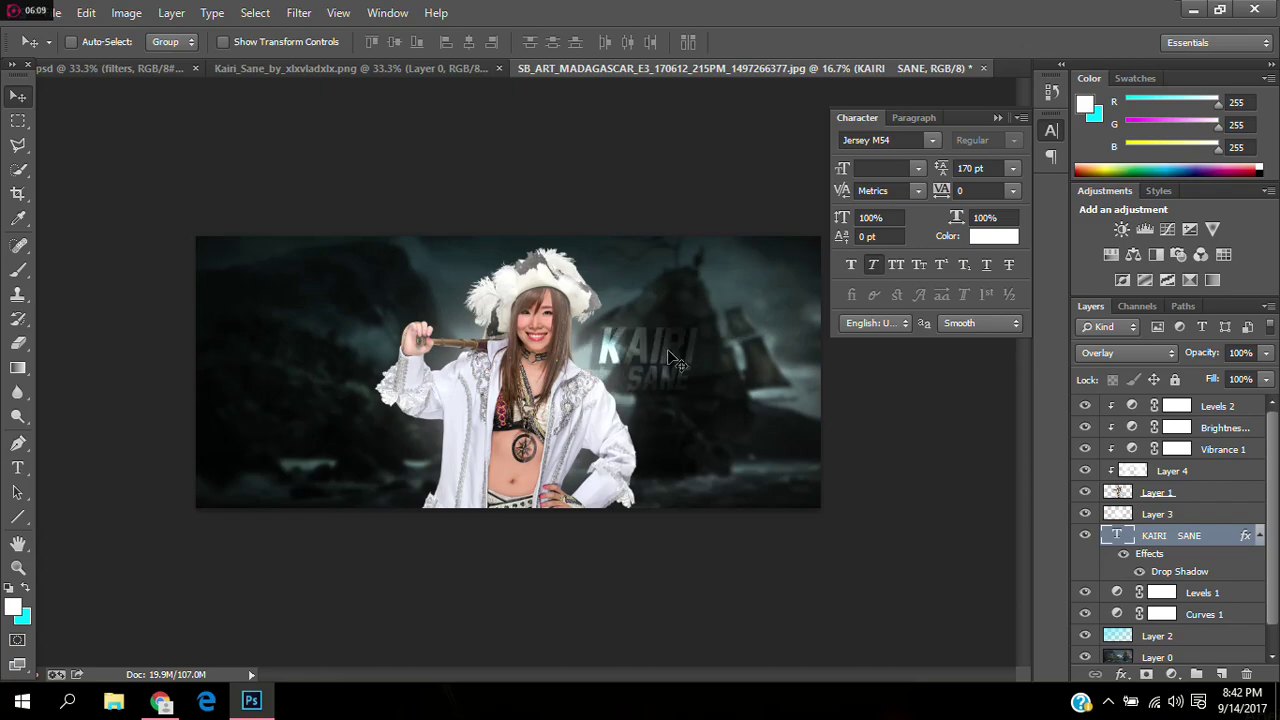
click(1047, 93)
click(922, 254)
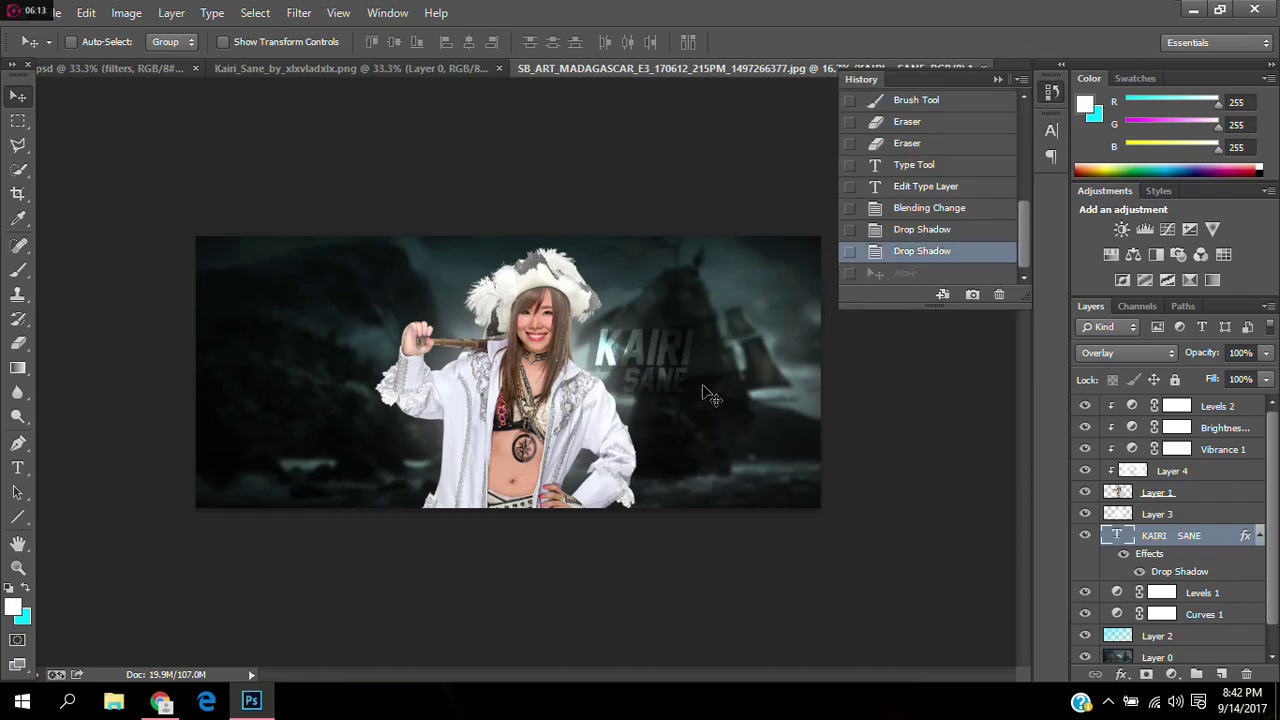
Step: Add a separate white text reading PIRATE over the ship area and set its size to 72 pt
click(18, 468)
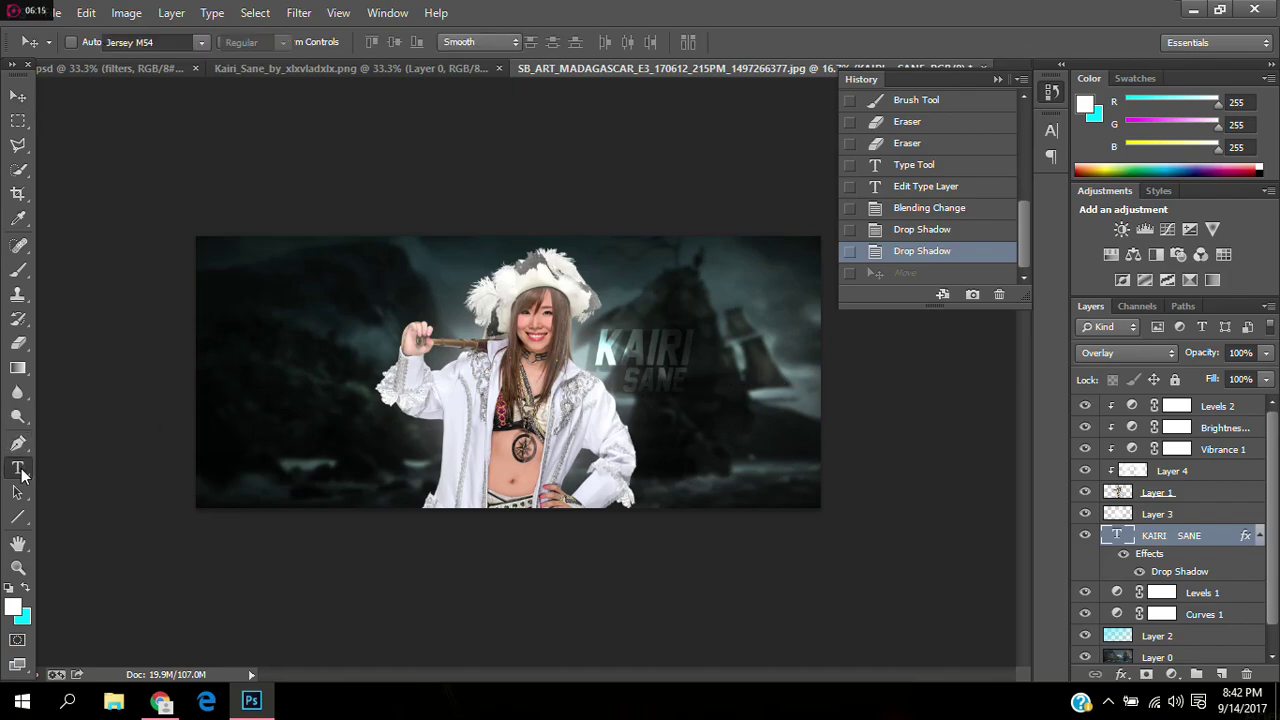
drag(705, 365, 851, 442)
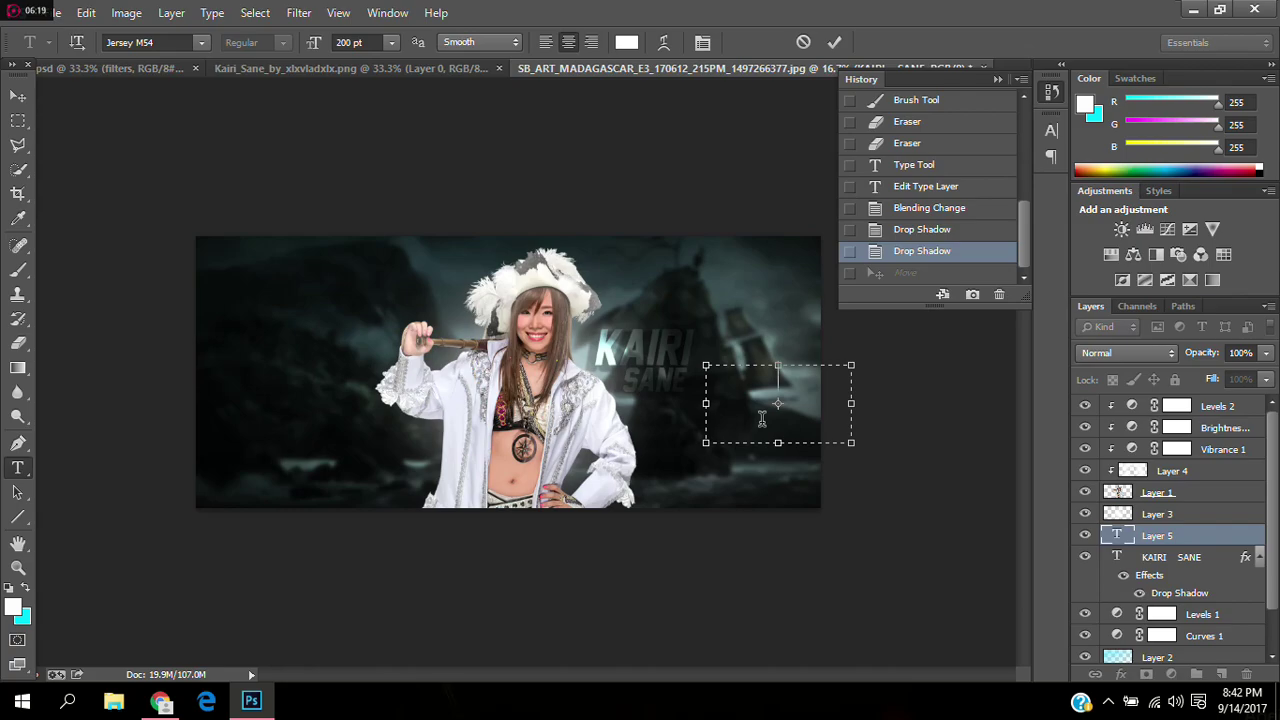
text(PIRATE)
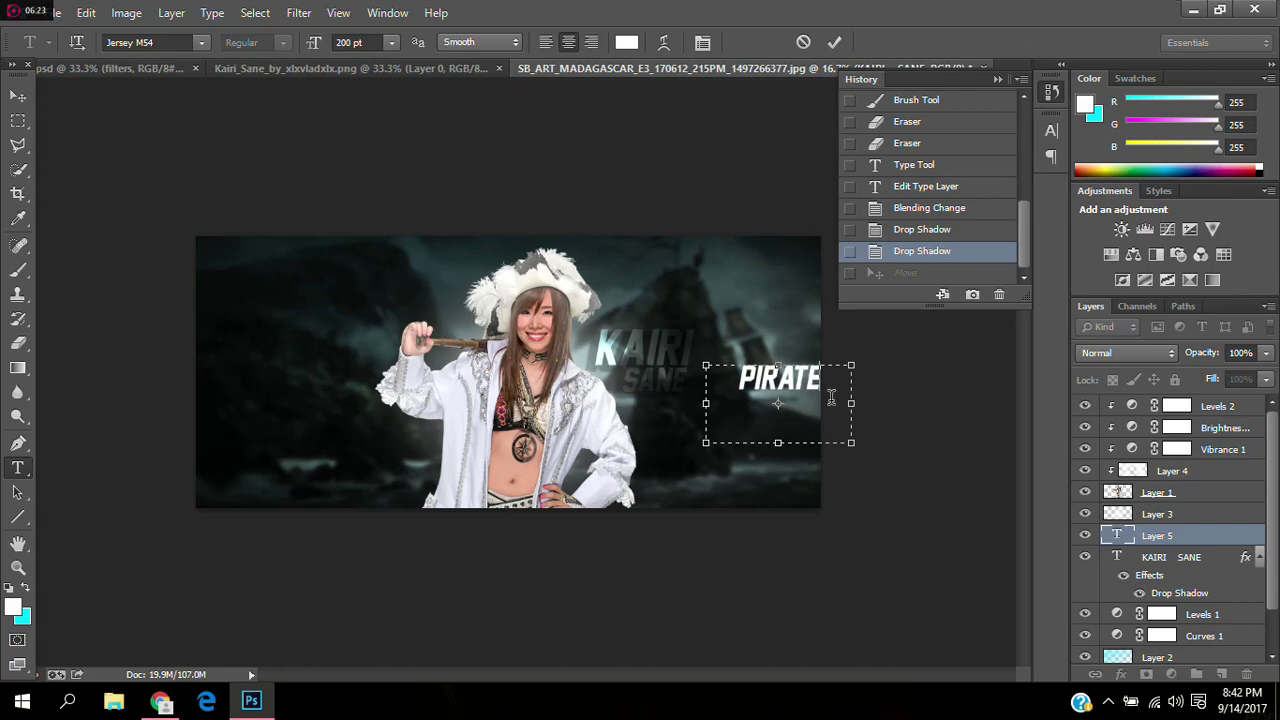
key(ctrl+a)
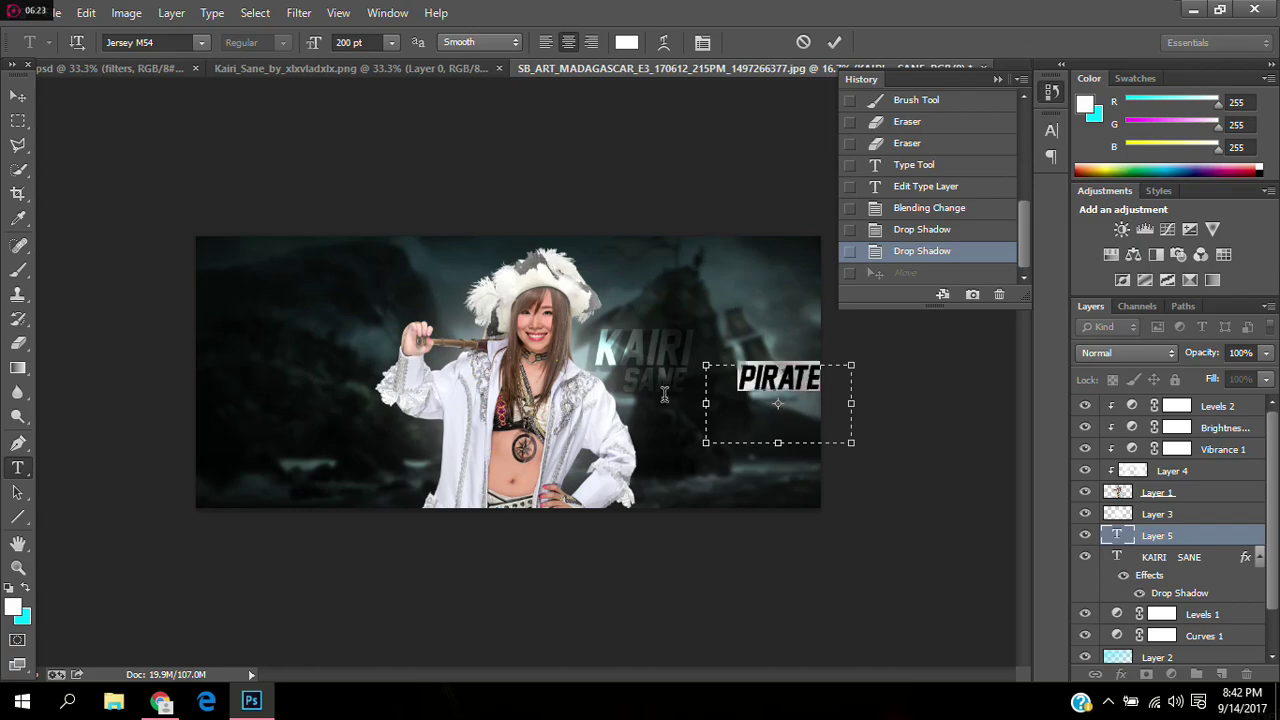
click(391, 42)
click(370, 358)
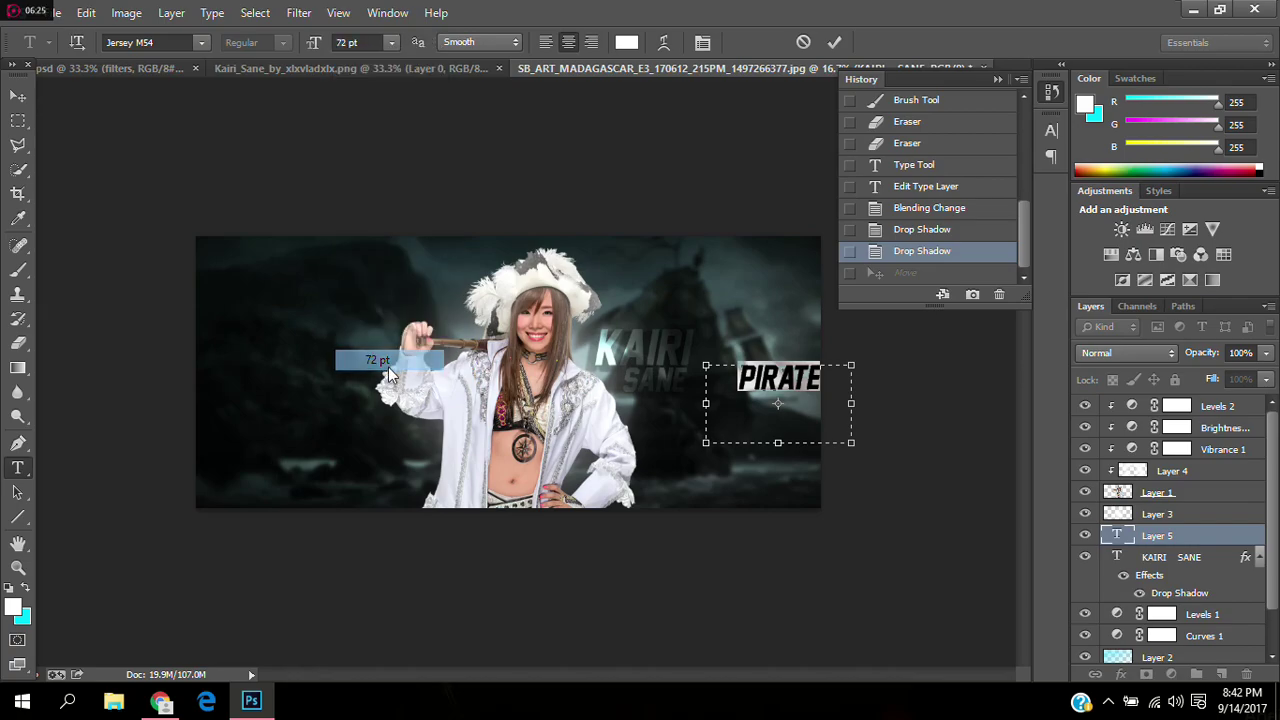
Step: Move the small text next to SANE and extend it to read PIRATE PRINCESS
drag(851, 560, 830, 558)
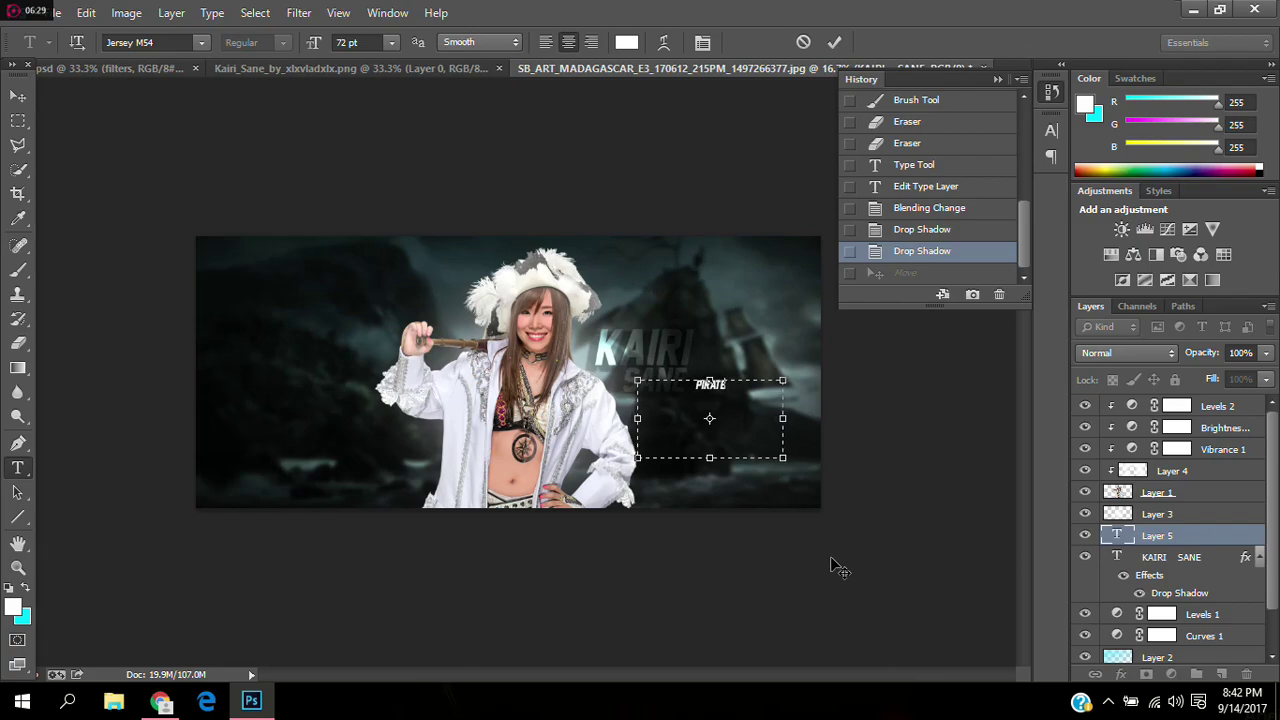
text(PRINCESS)
drag(843, 531, 869, 535)
Step: Reduce PIRATE PRINCESS to 48 pt and place it just beyond the end of SANE, level with its lower edge
drag(776, 396, 664, 395)
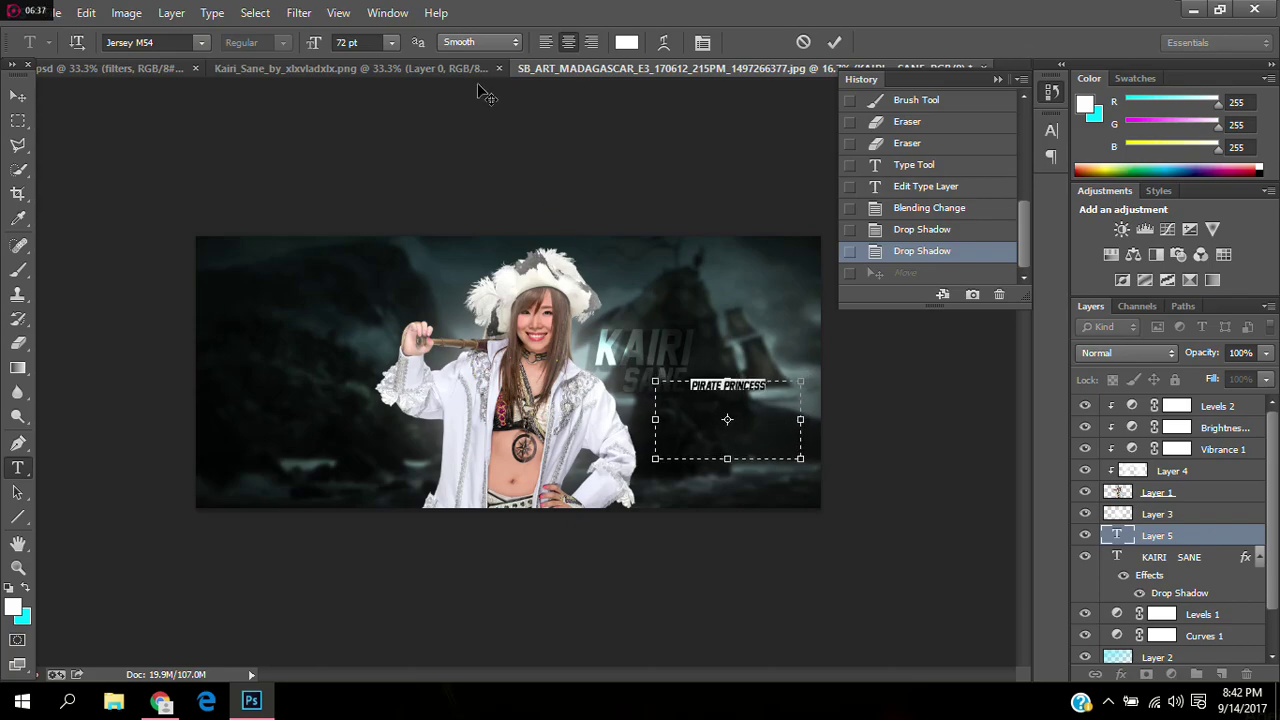
click(390, 42)
click(395, 316)
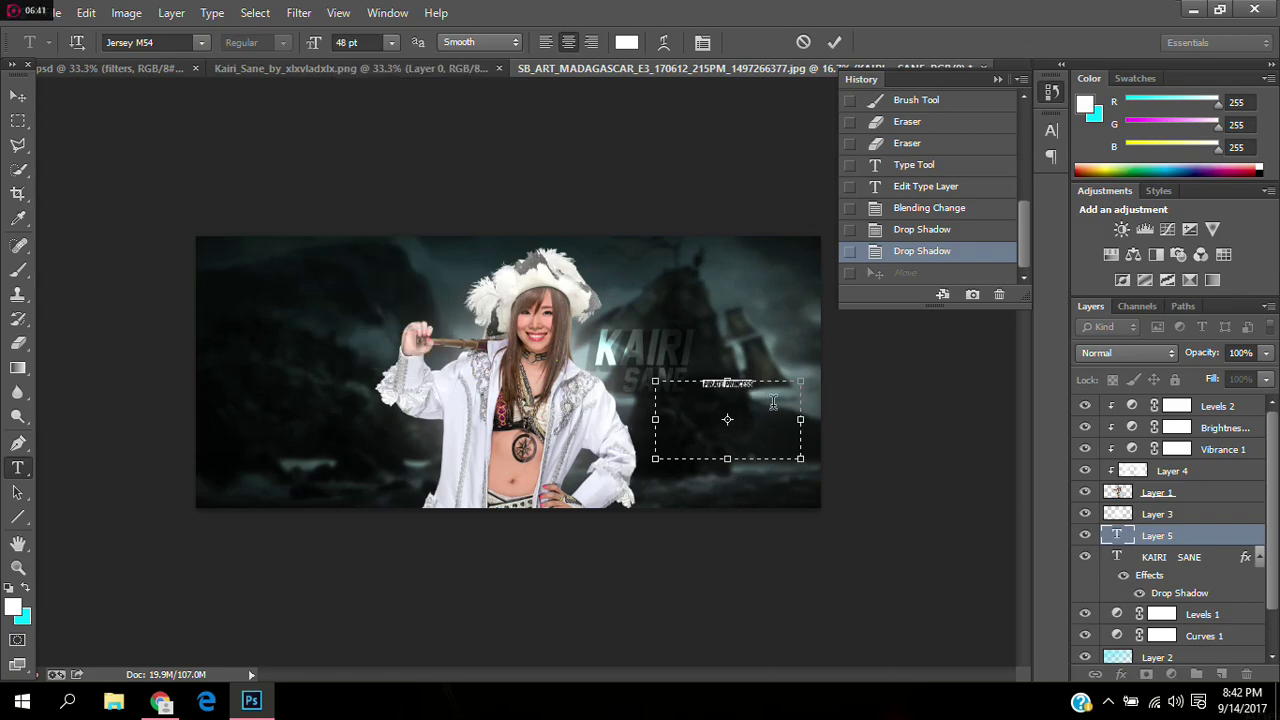
drag(752, 361, 740, 363)
click(832, 48)
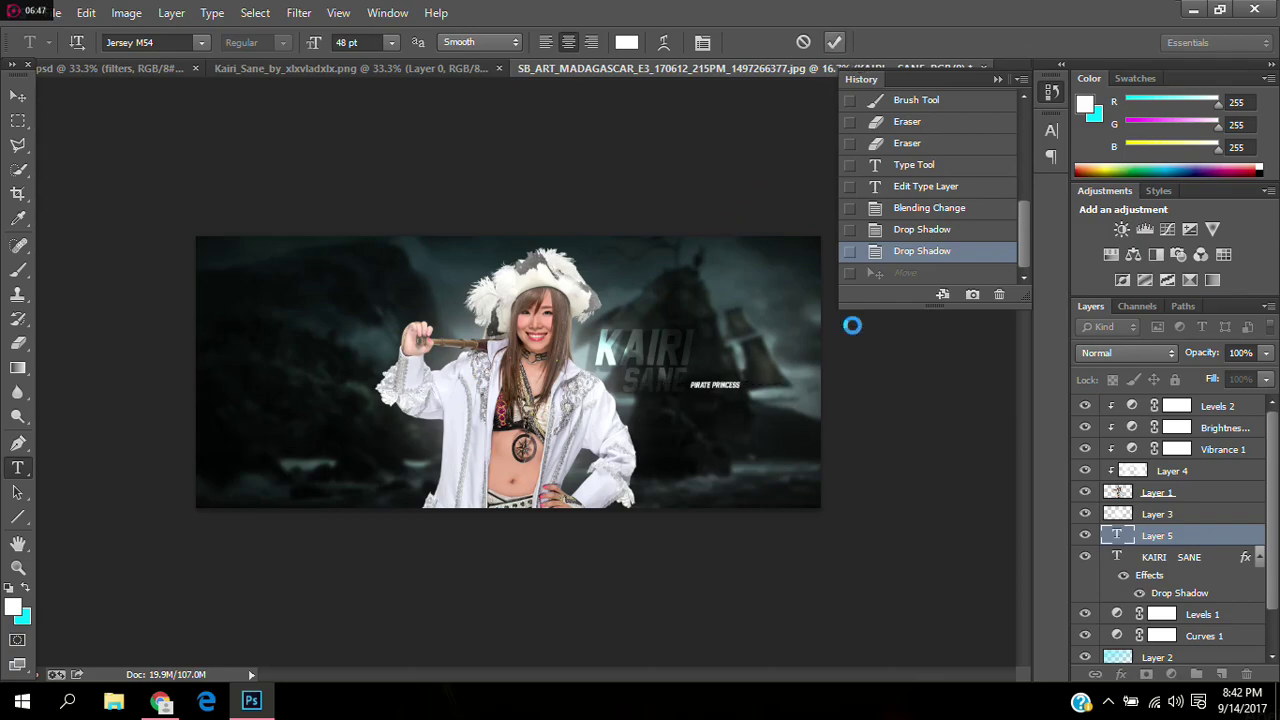
click(1124, 352)
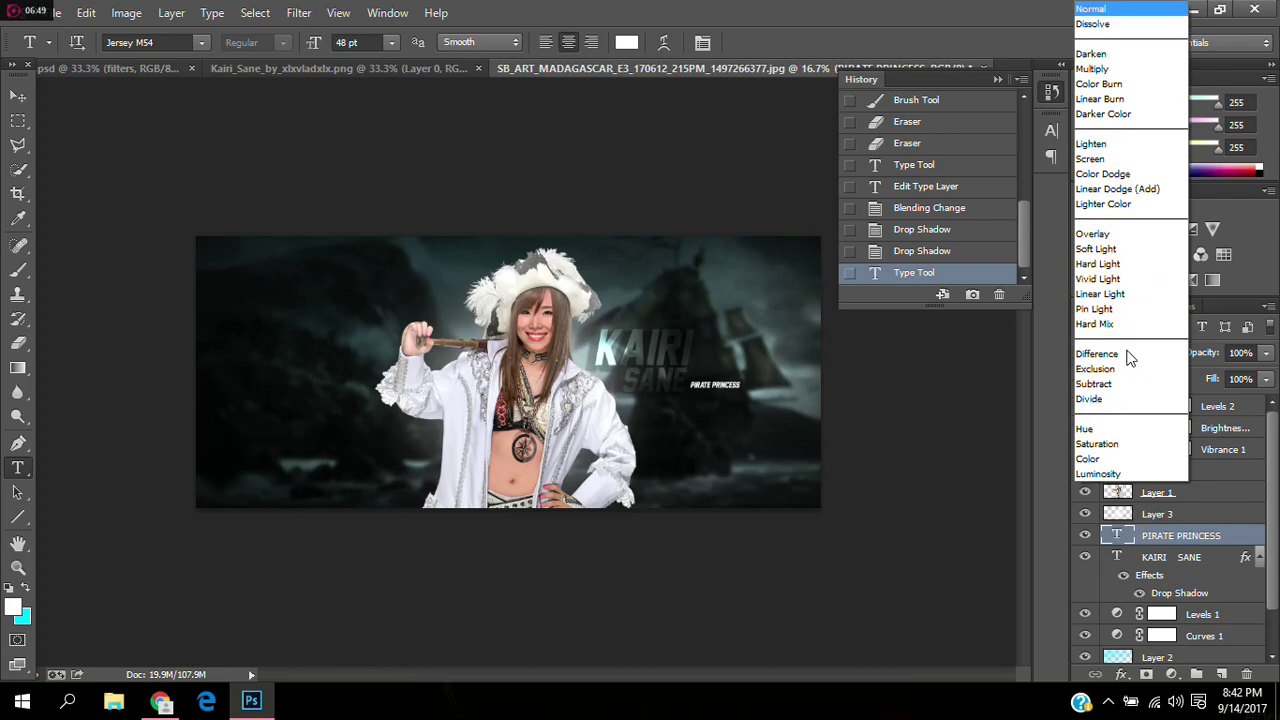
click(725, 390)
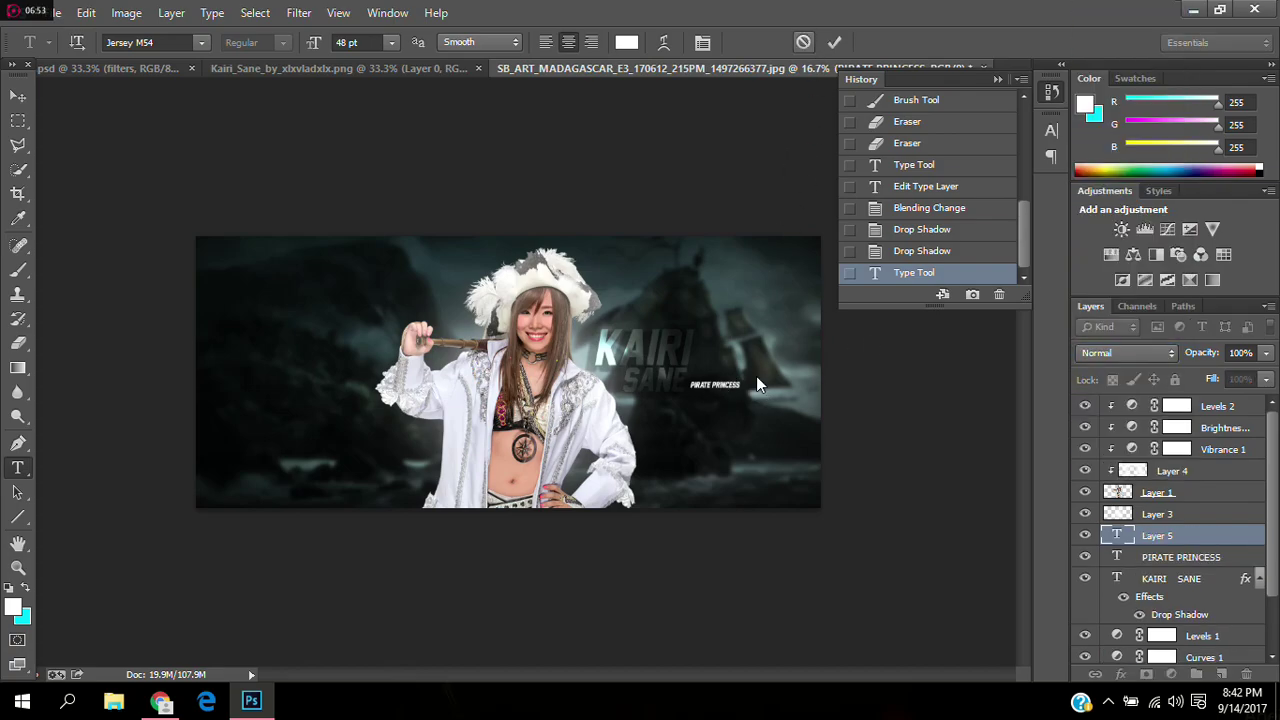
key(Escape)
drag(642, 382, 788, 460)
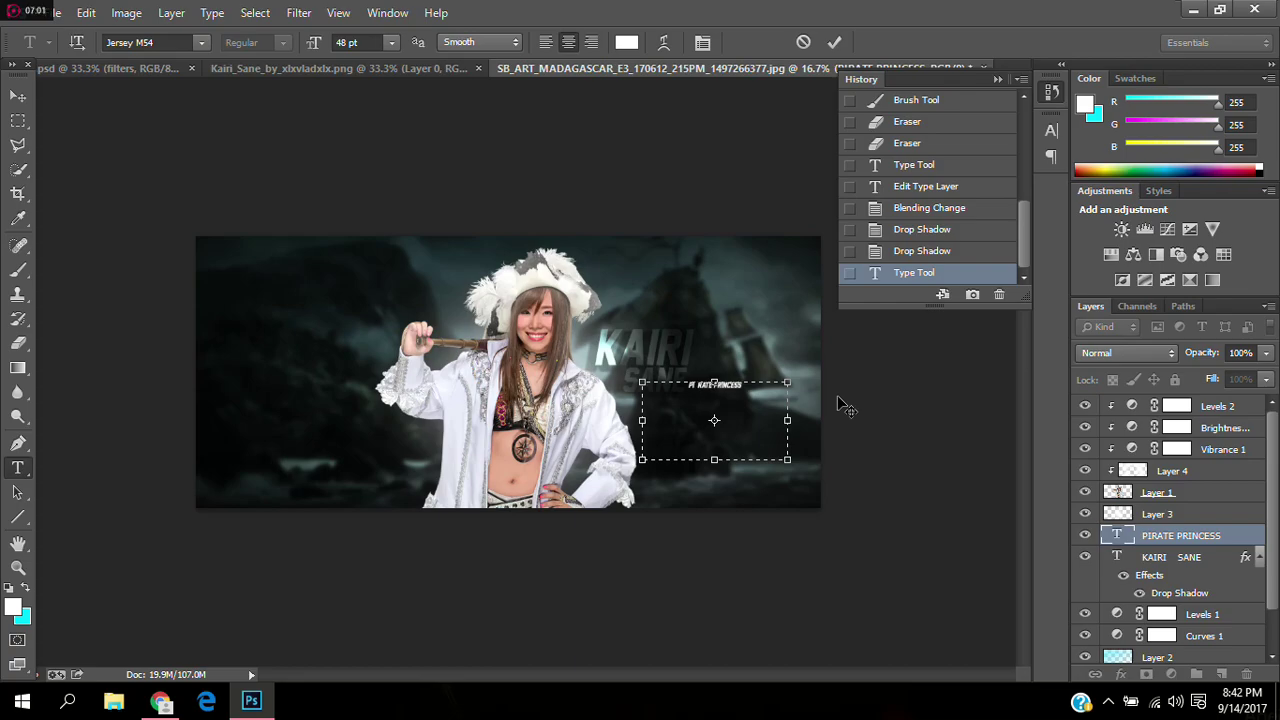
click(803, 42)
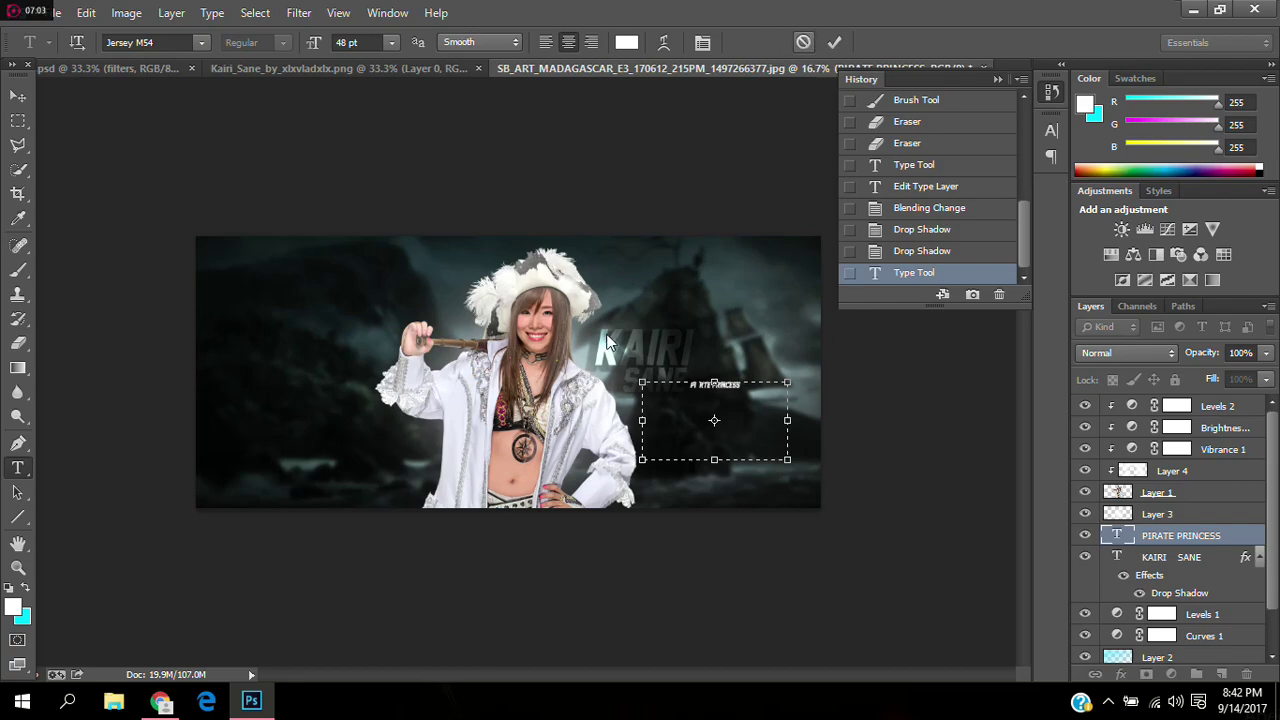
Step: Space out the letters of PIRATE PRINCESS with a blank between each, and shift the text slightly down and away from SANE
click(18, 567)
click(775, 345)
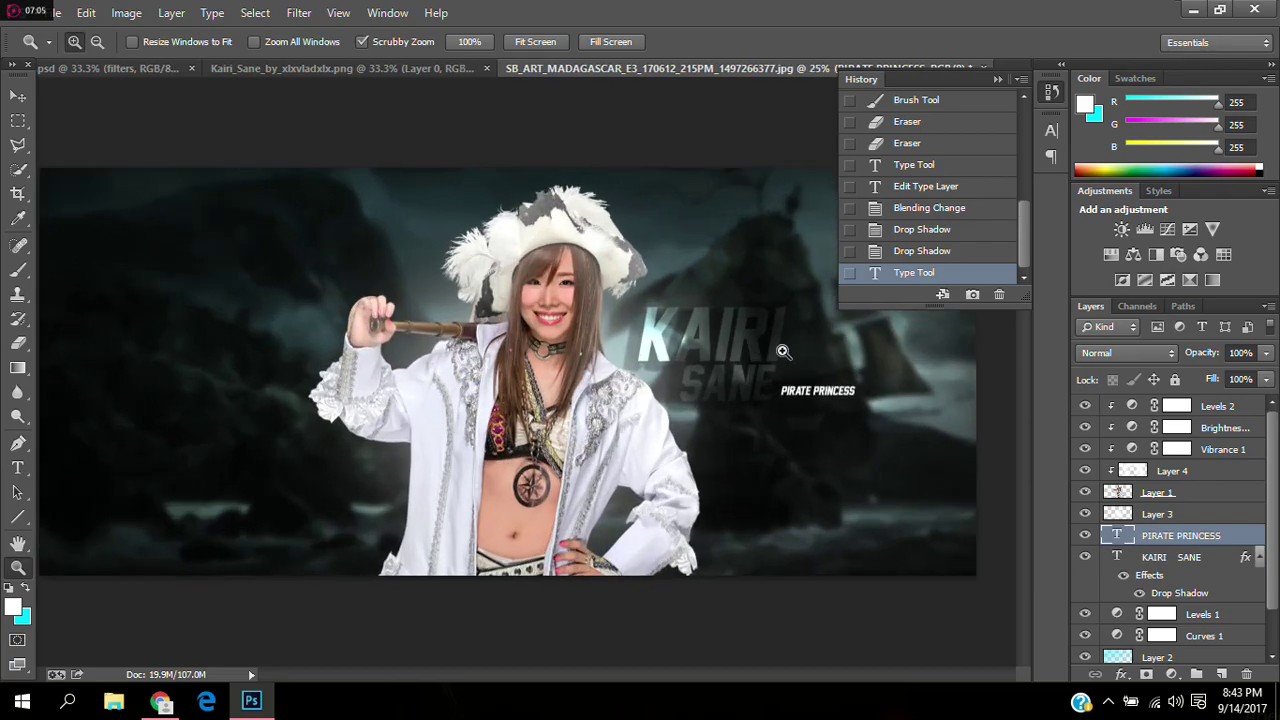
click(892, 354)
click(751, 346)
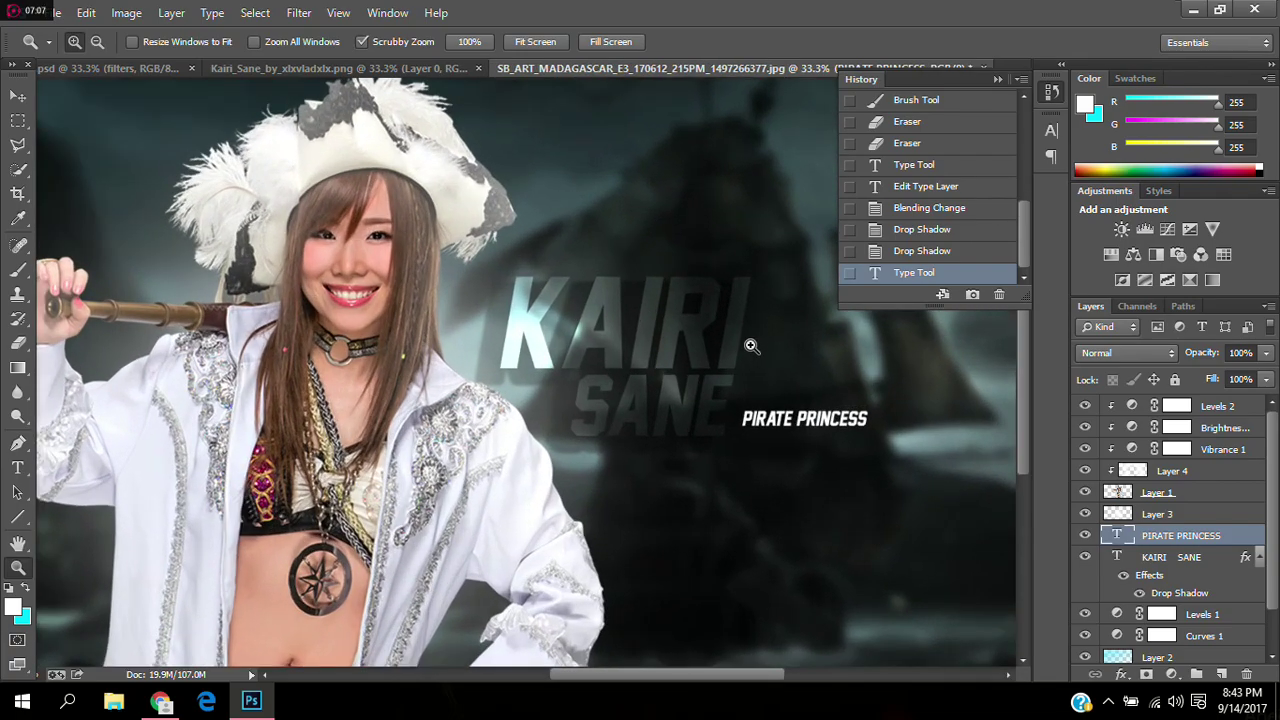
click(18, 467)
click(757, 432)
click(804, 432)
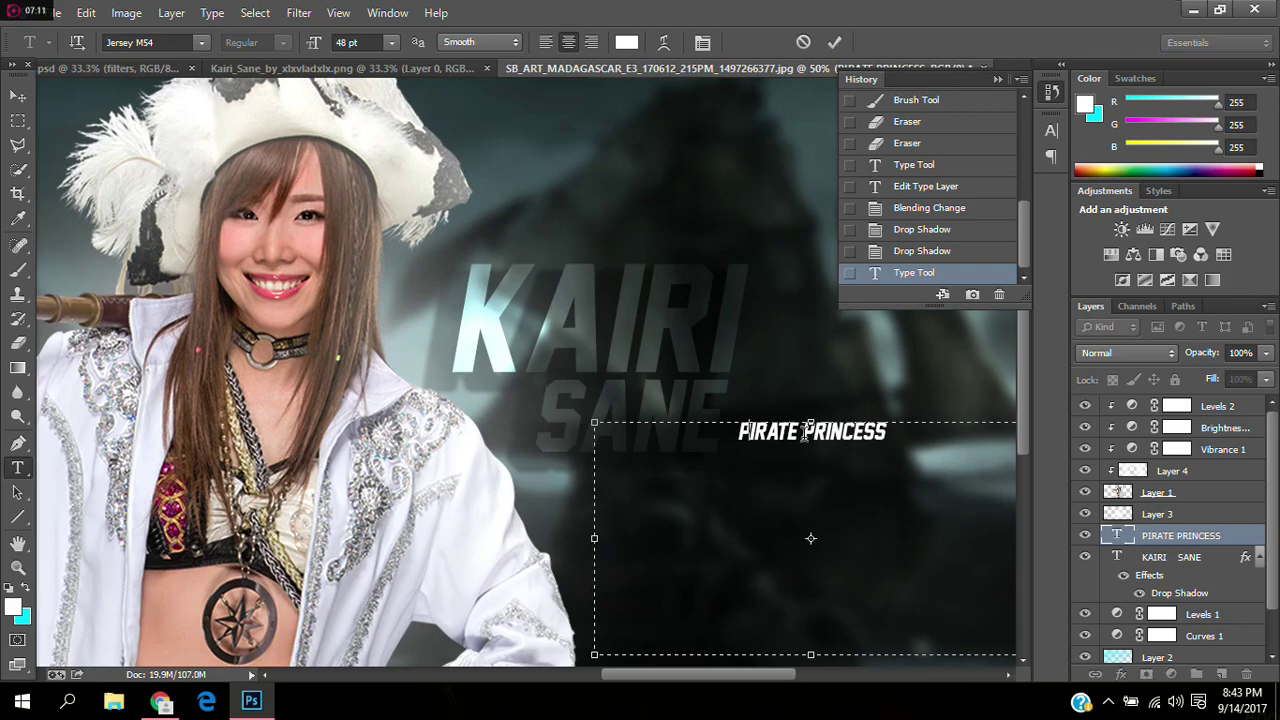
key(Right)
key(Right)
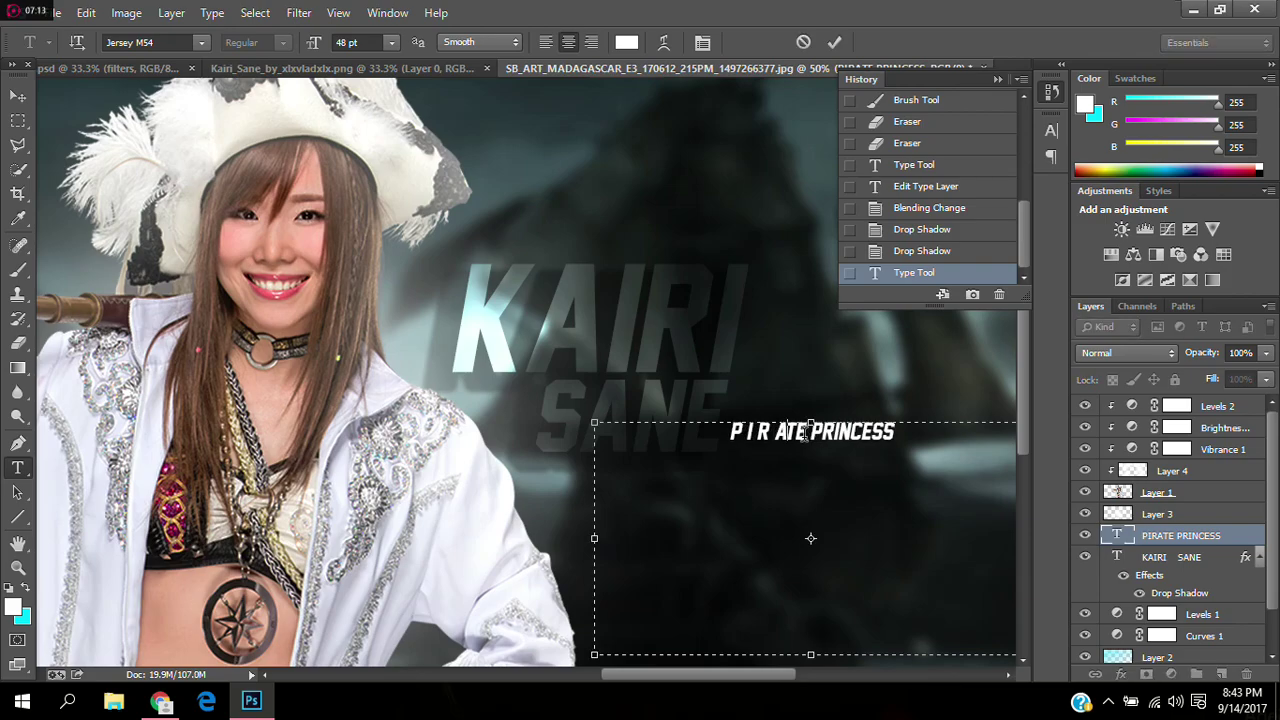
key(Right)
key(Right)
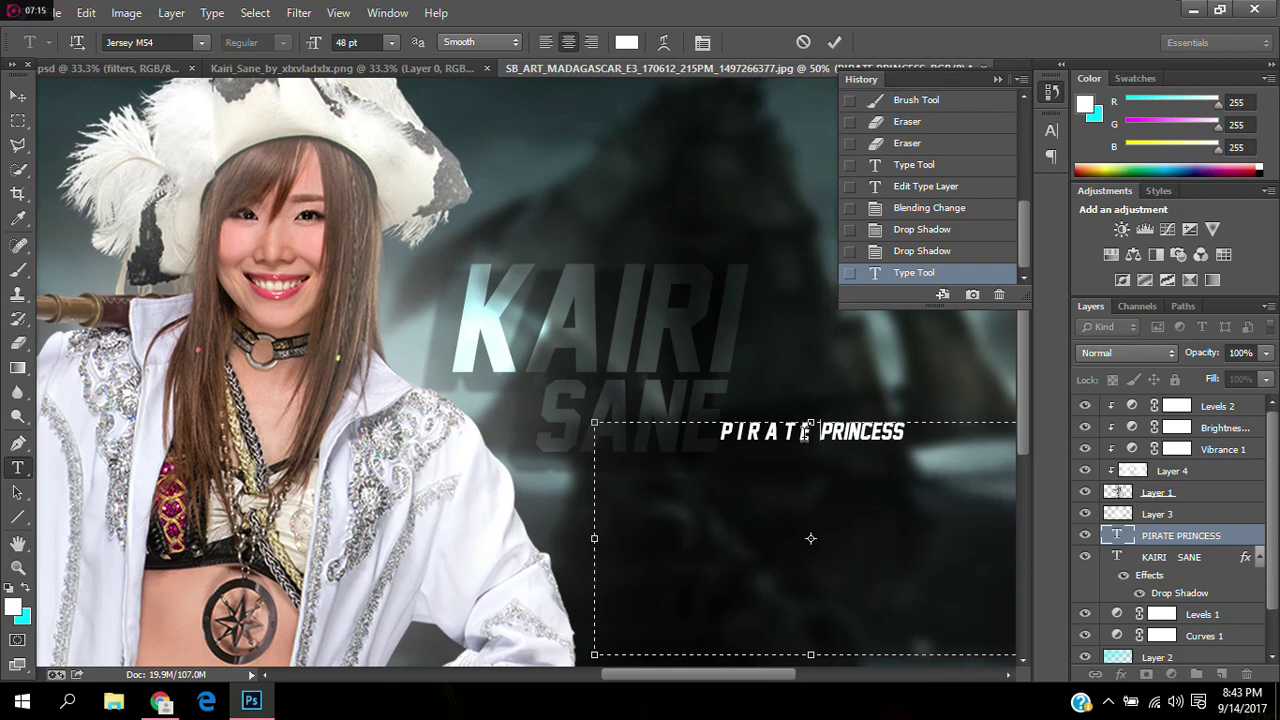
key(Right)
key(Right)
key(Right)
key(Right)
key(Right)
key(Right)
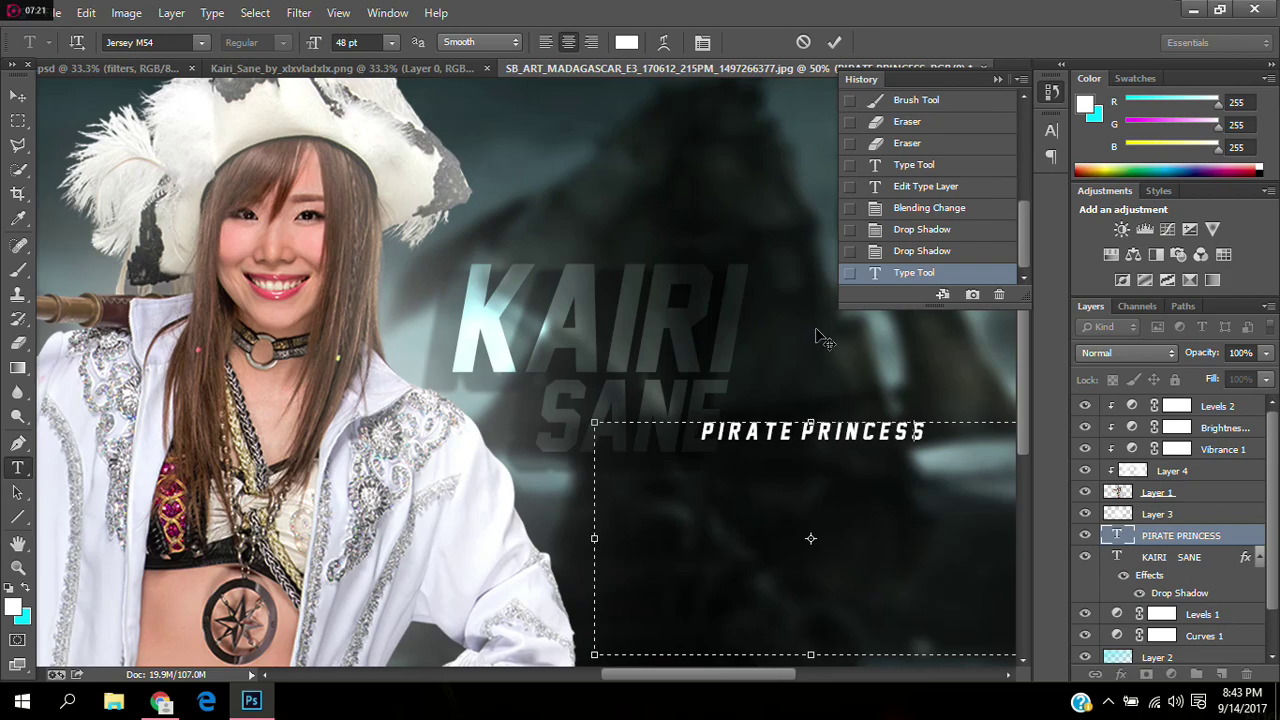
drag(782, 333, 820, 337)
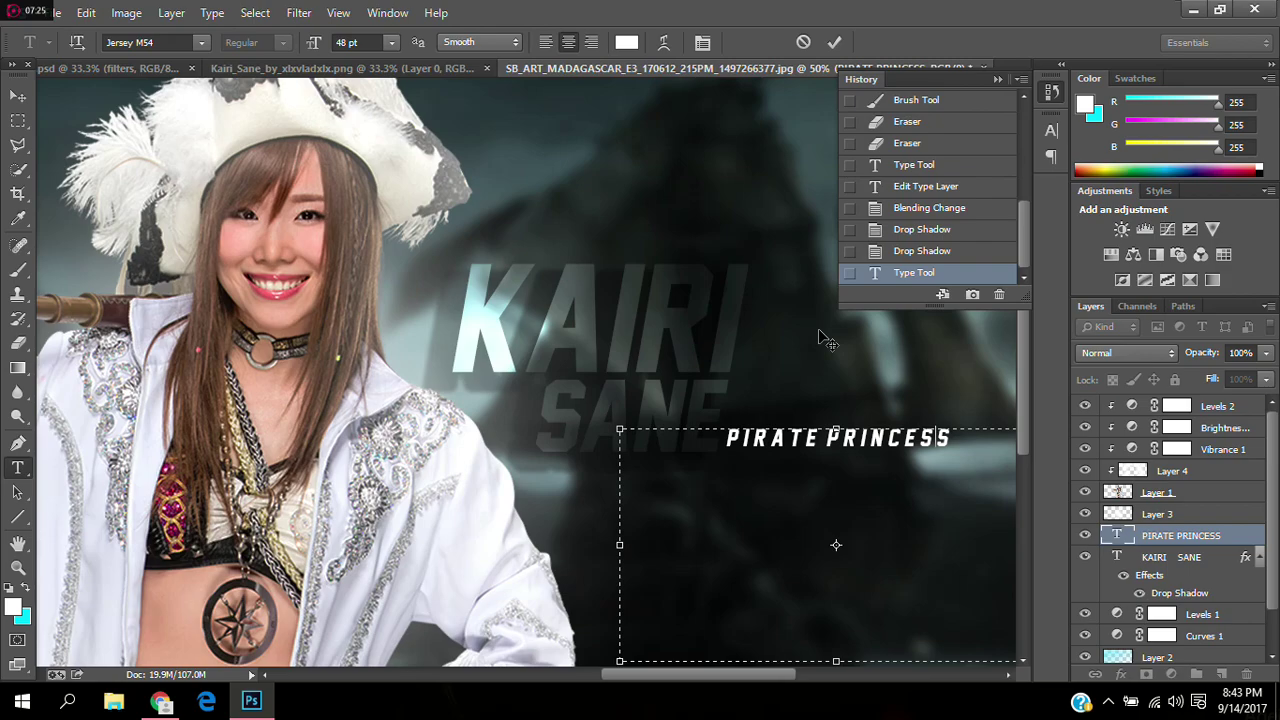
click(836, 42)
Step: Erase the Layer 4 glow over the woman's face with a 244 px soft Eraser at 100% opacity
click(17, 566)
right_click(571, 164)
click(609, 297)
right_click(622, 251)
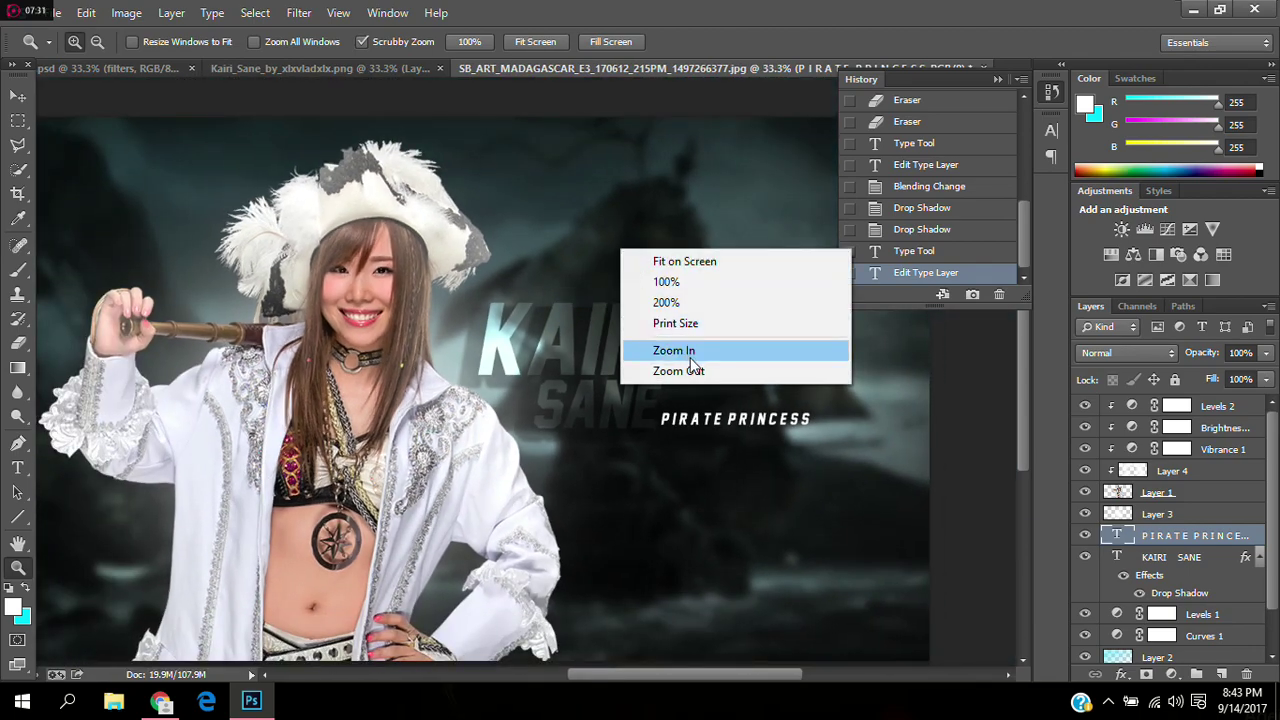
click(693, 369)
right_click(675, 268)
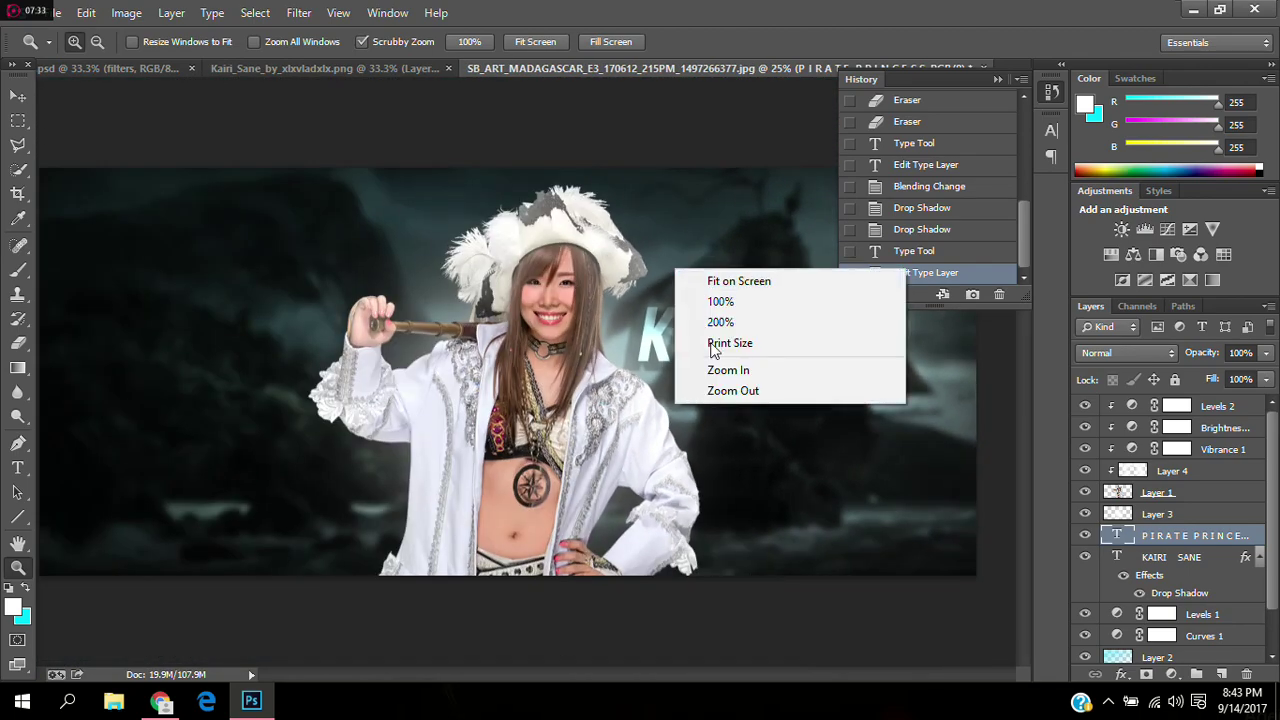
click(748, 393)
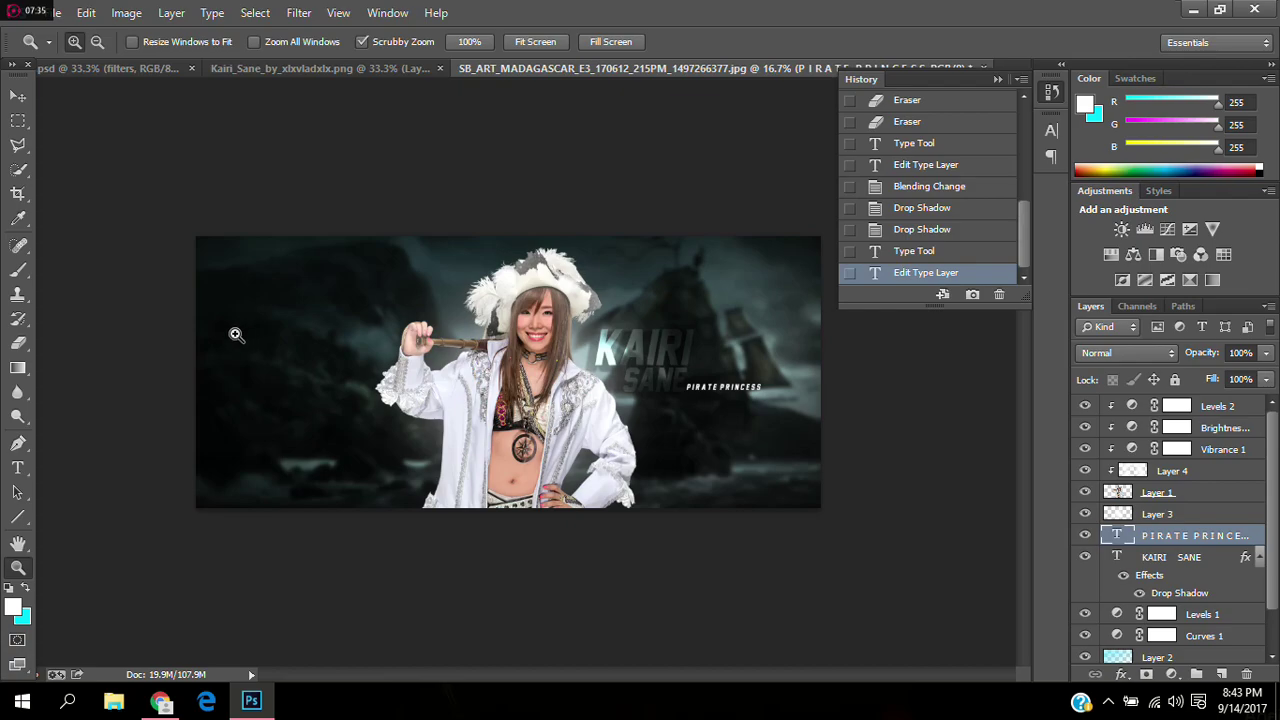
click(18, 343)
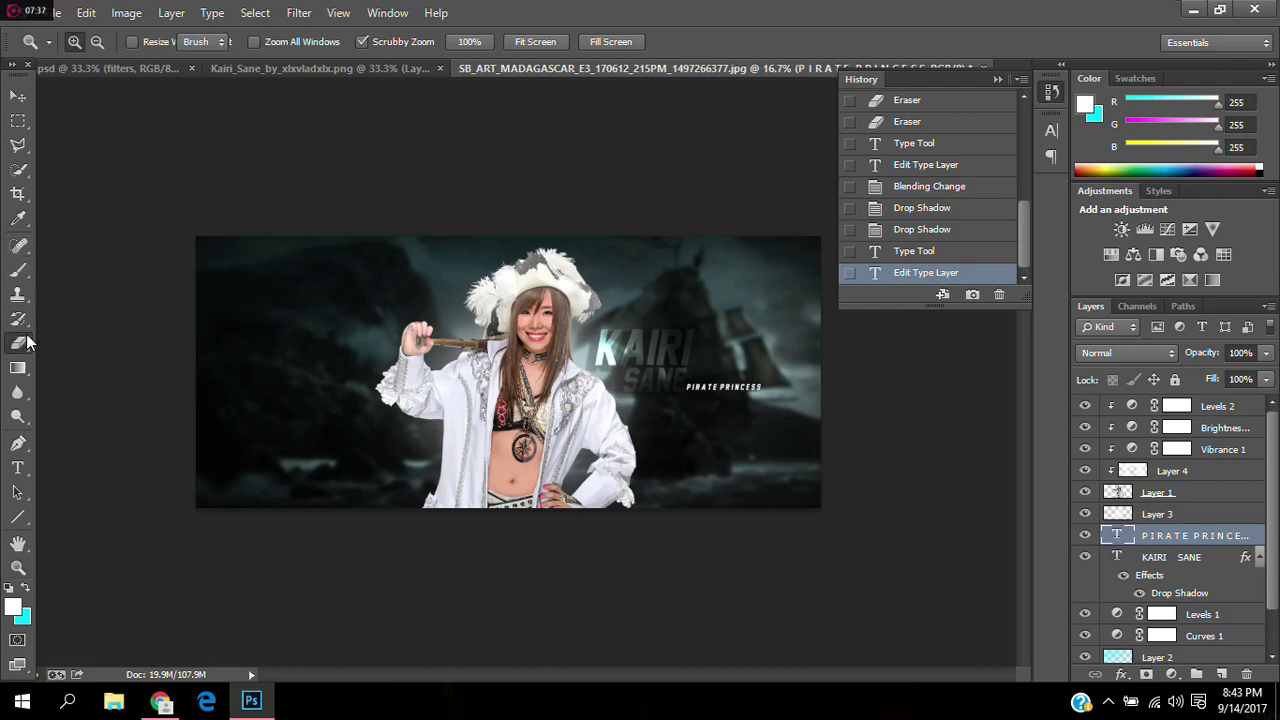
click(1182, 471)
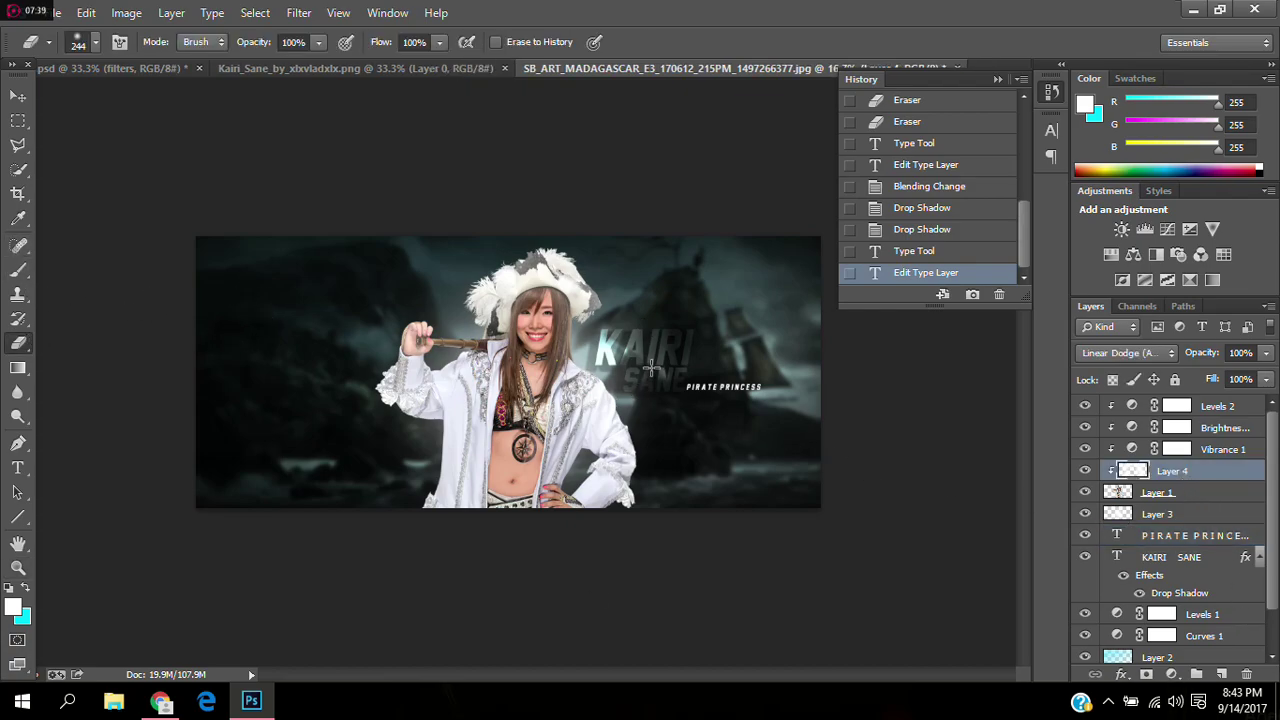
click(538, 326)
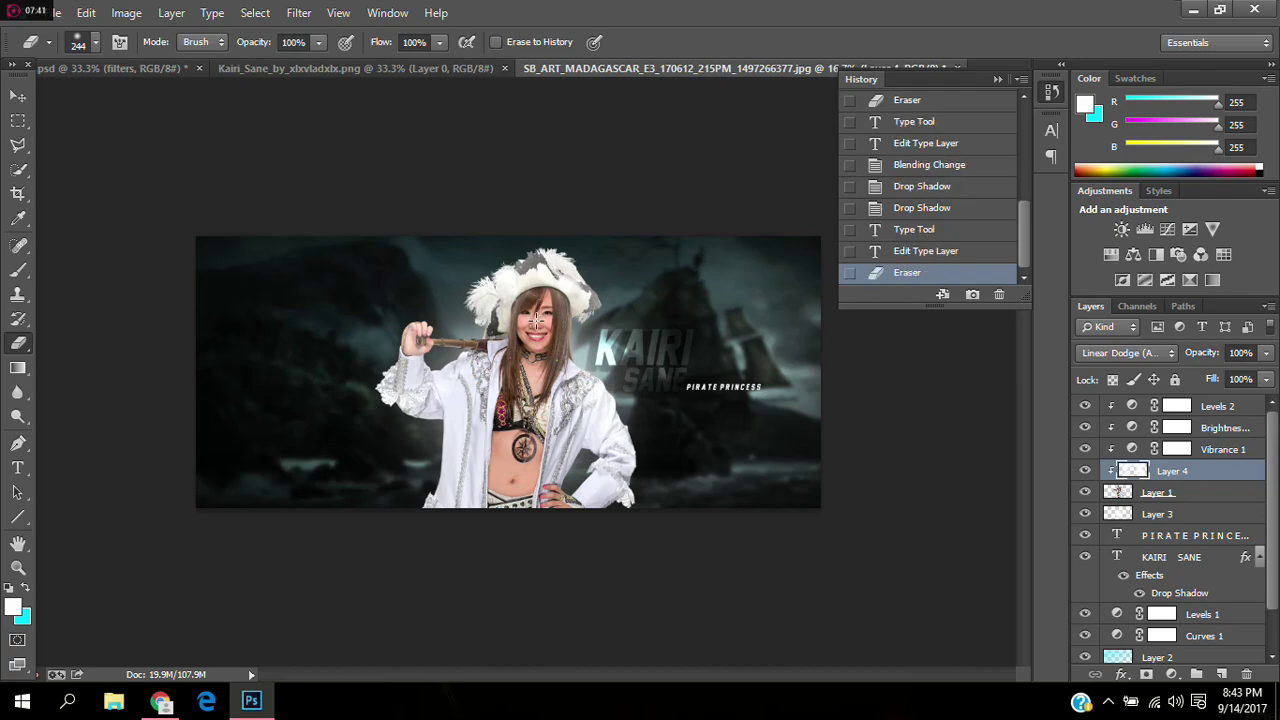
click(540, 316)
Step: Try darkening the woman's face on Layer 4 with the Burn tool at 50% midtones exposure, and undo it
click(18, 96)
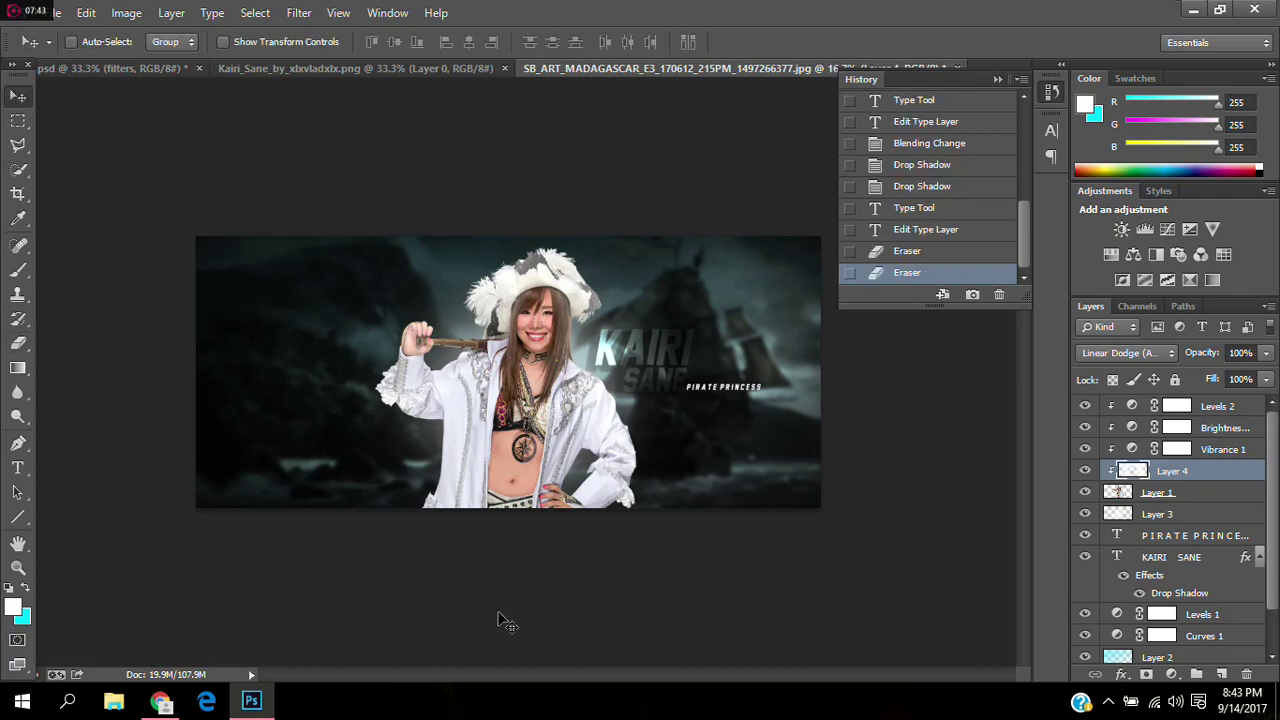
click(18, 416)
right_click(18, 416)
click(95, 430)
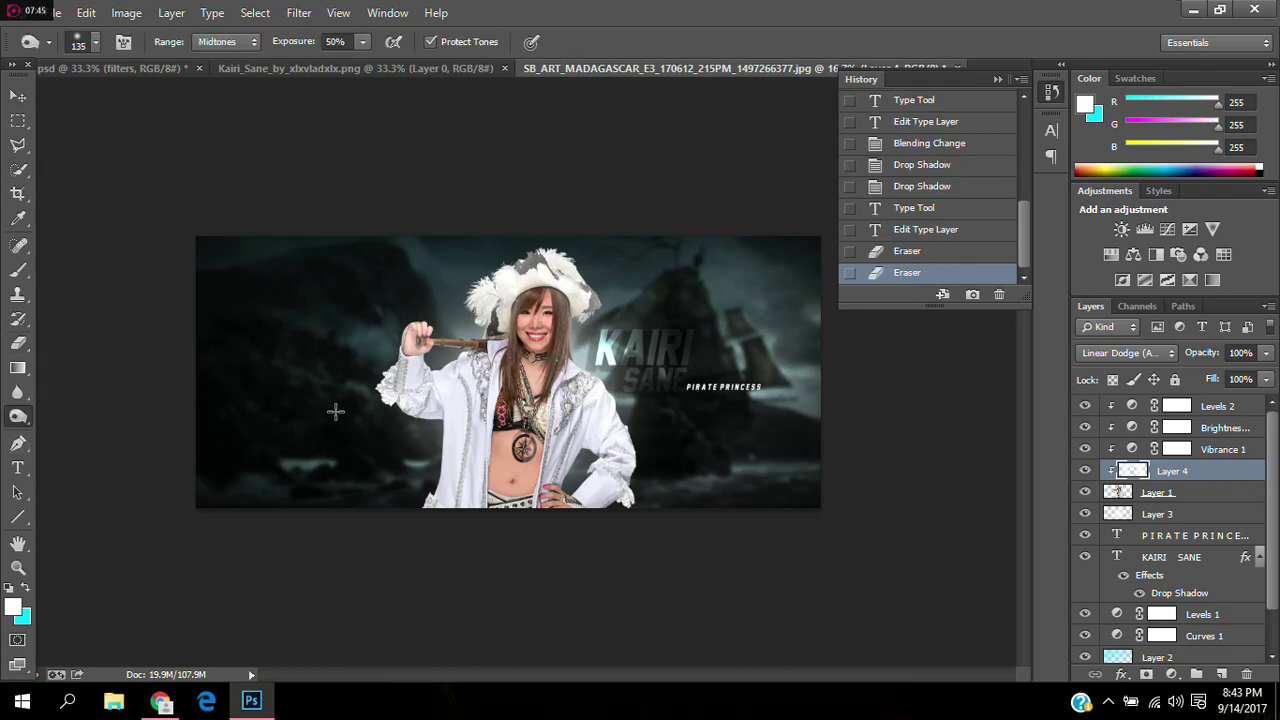
click(522, 326)
click(925, 253)
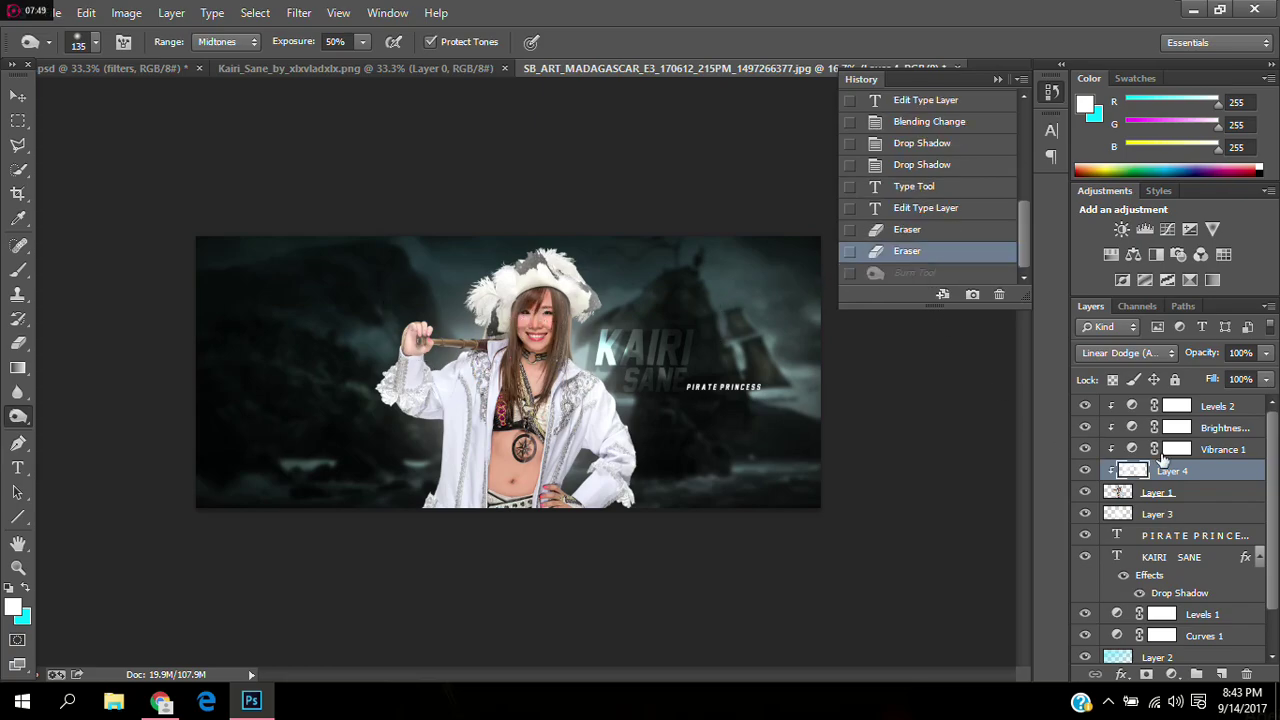
Step: Darken the woman's face on Layer 1 with a 135 px Burn tool set to Midtones at 50% exposure
click(1195, 490)
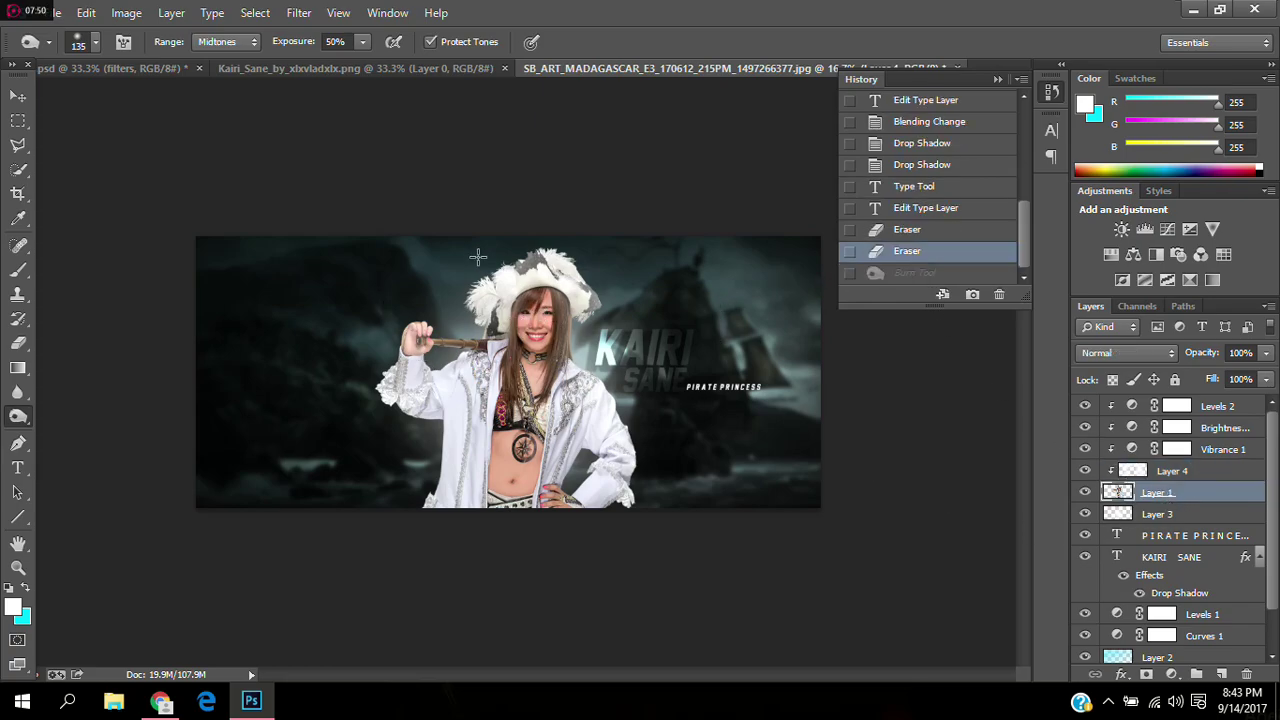
click(522, 338)
drag(556, 360, 547, 319)
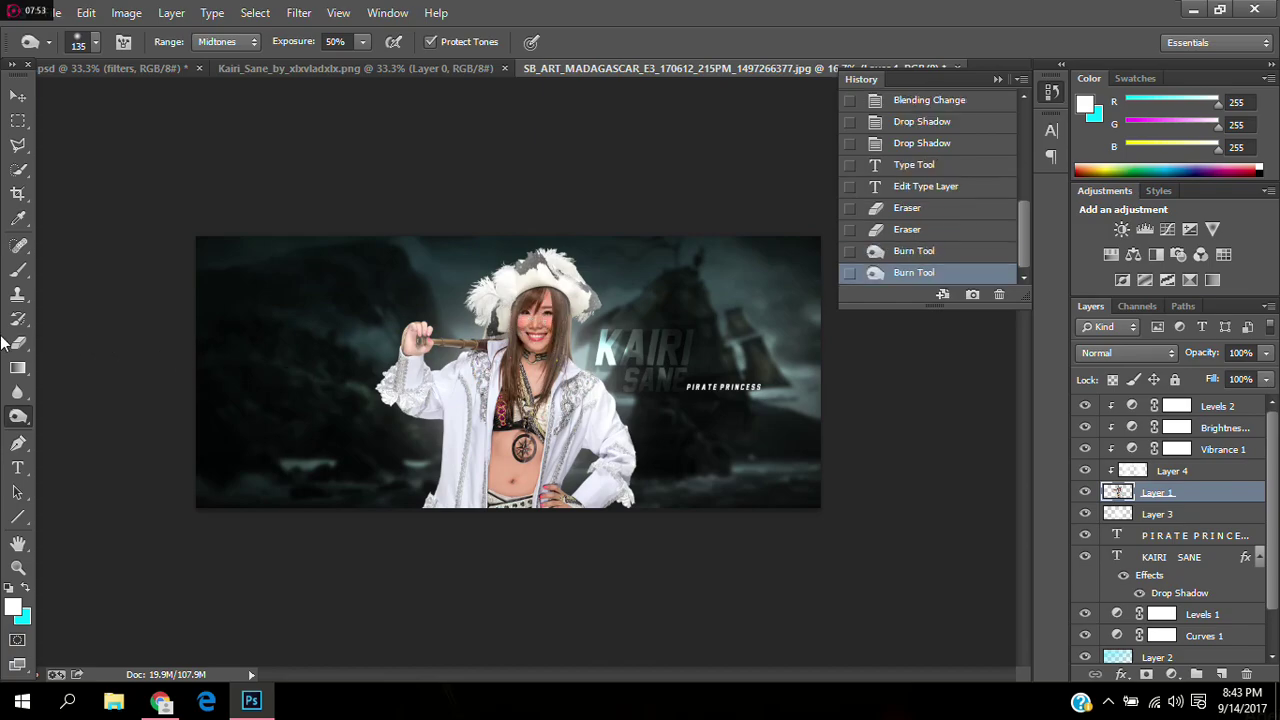
Step: Try the Overlay blend mode on the PIRATE PRINCESS text layer, and undo it
click(18, 96)
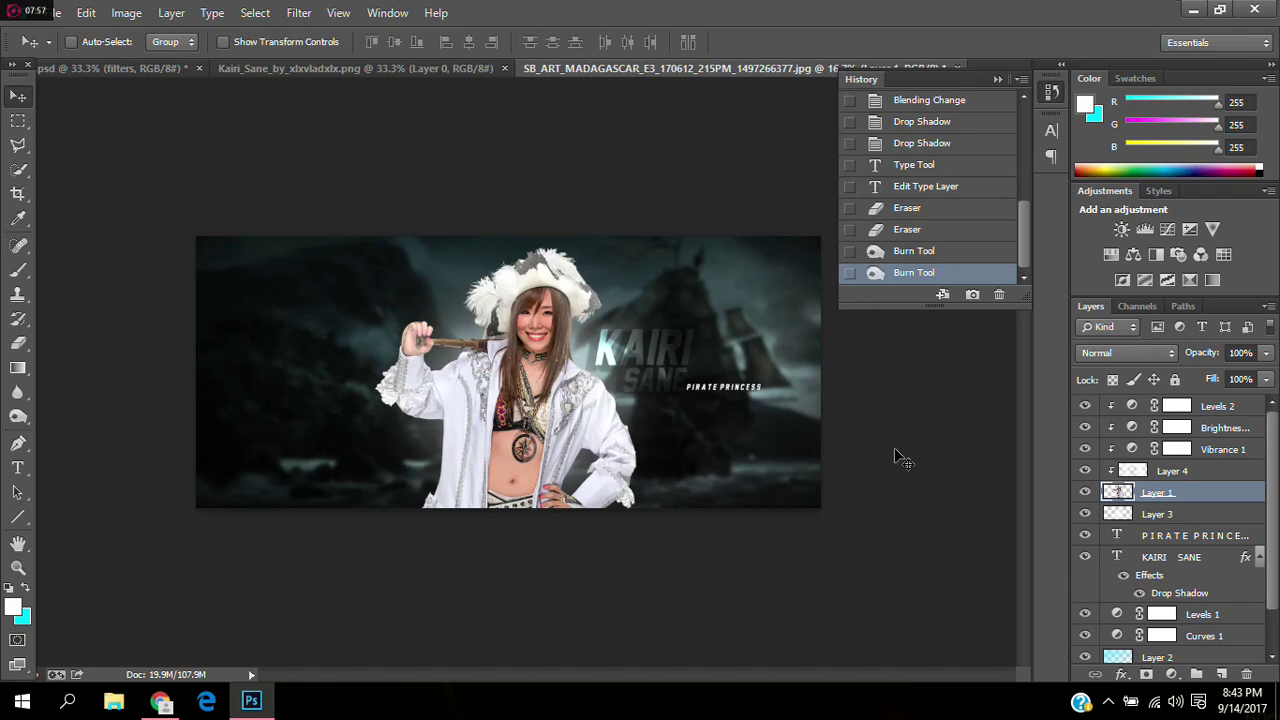
click(1186, 536)
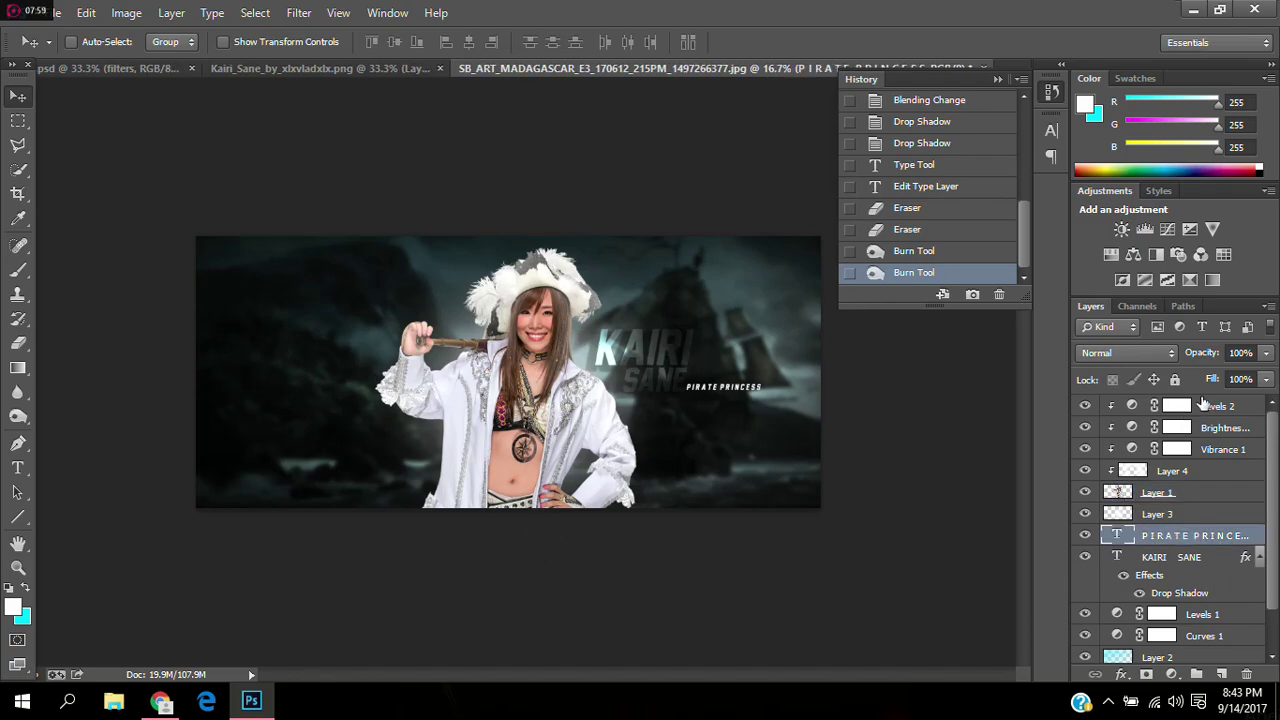
click(1152, 353)
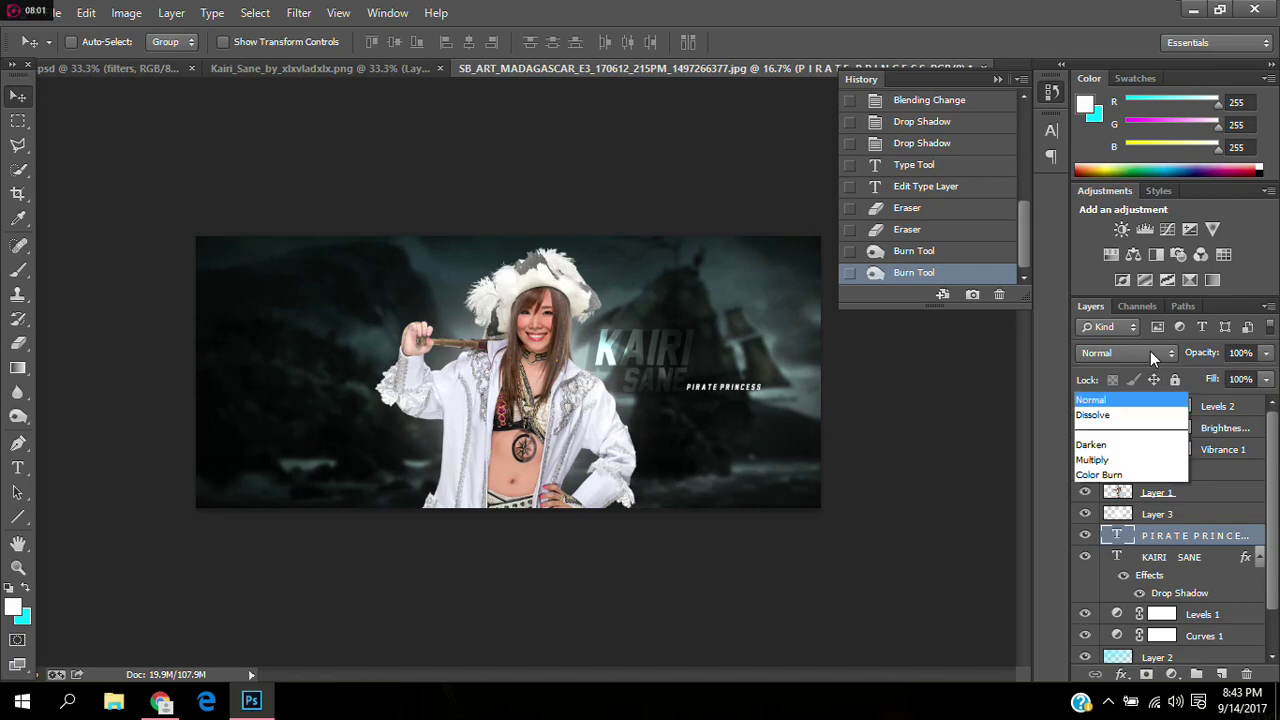
click(1112, 242)
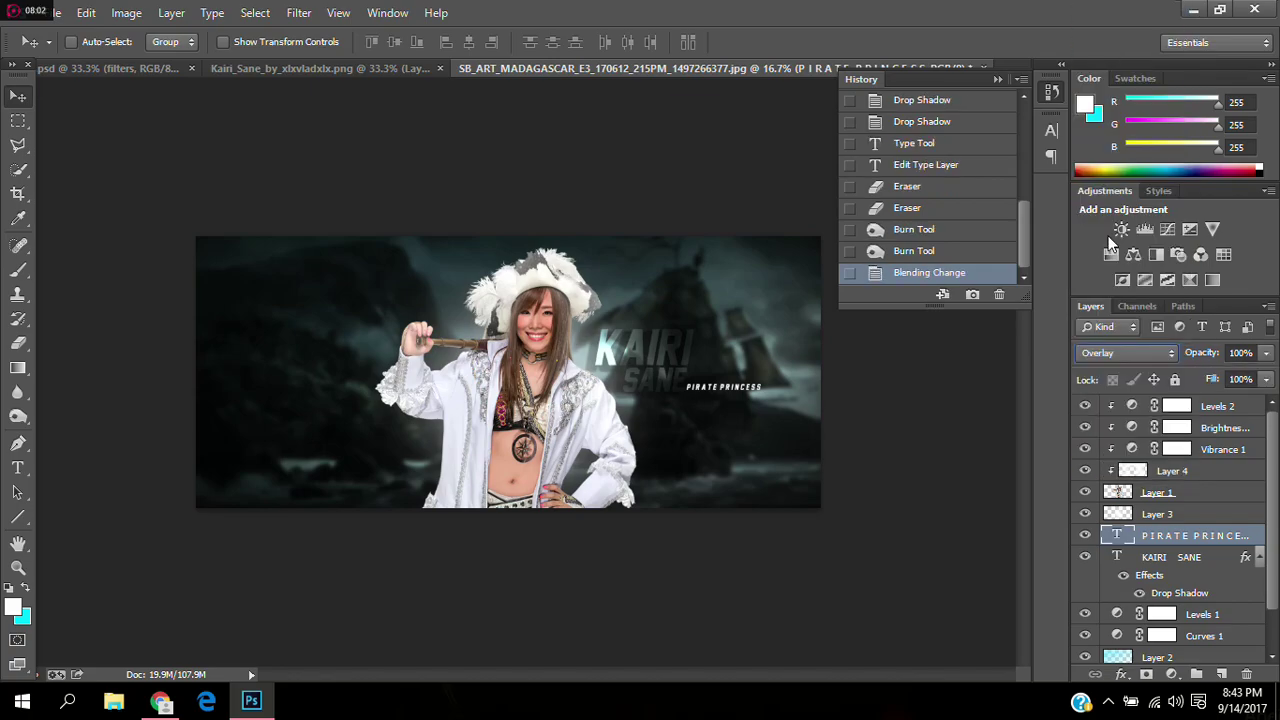
click(914, 251)
Step: Reduce the opacity of the PIRATE PRINCESS text layer to 58%
click(1182, 539)
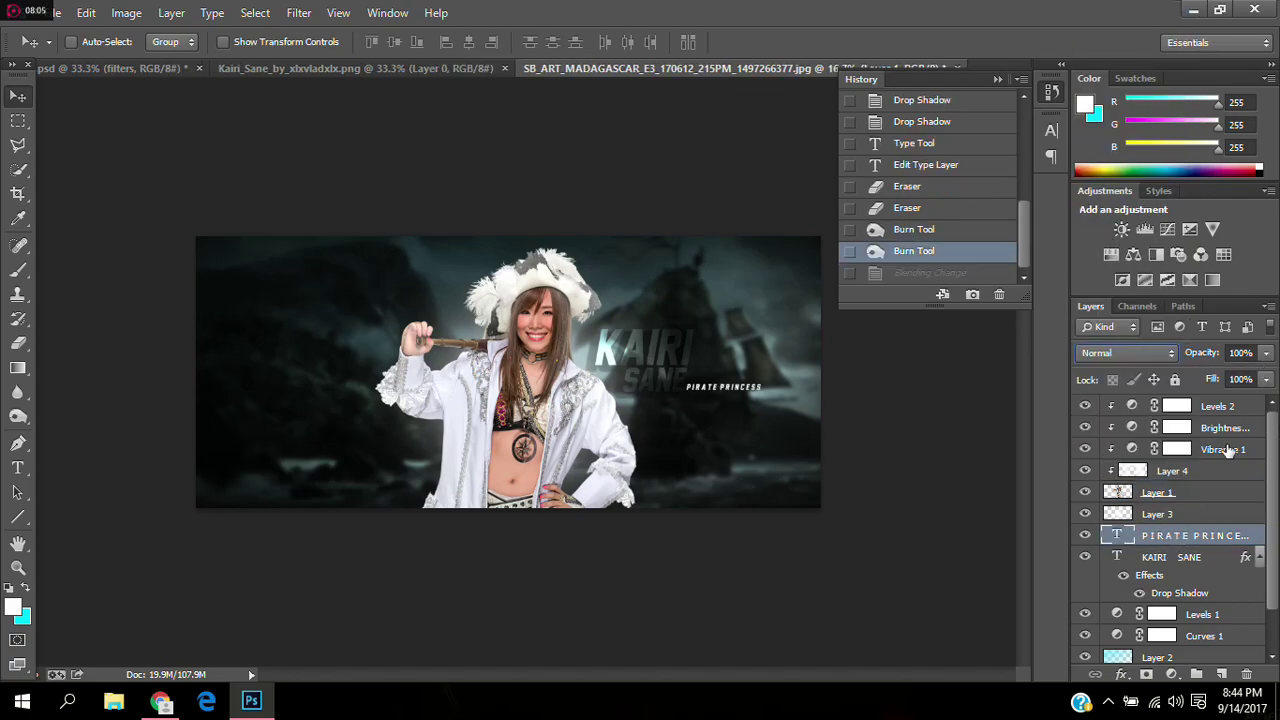
click(1262, 377)
drag(1260, 377, 1226, 371)
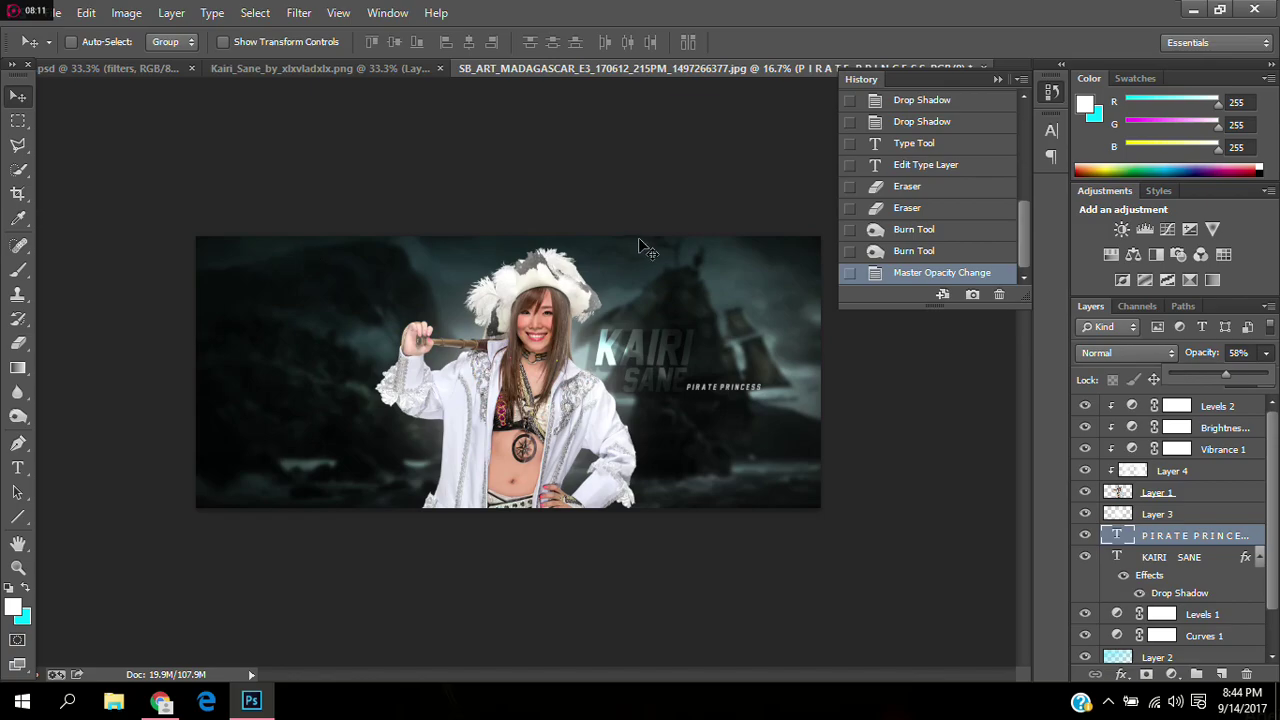
Step: Merge Layer 2, Layer 0 and Background copy into a single background layer
scroll(1107, 575, down, 2)
click(1174, 614)
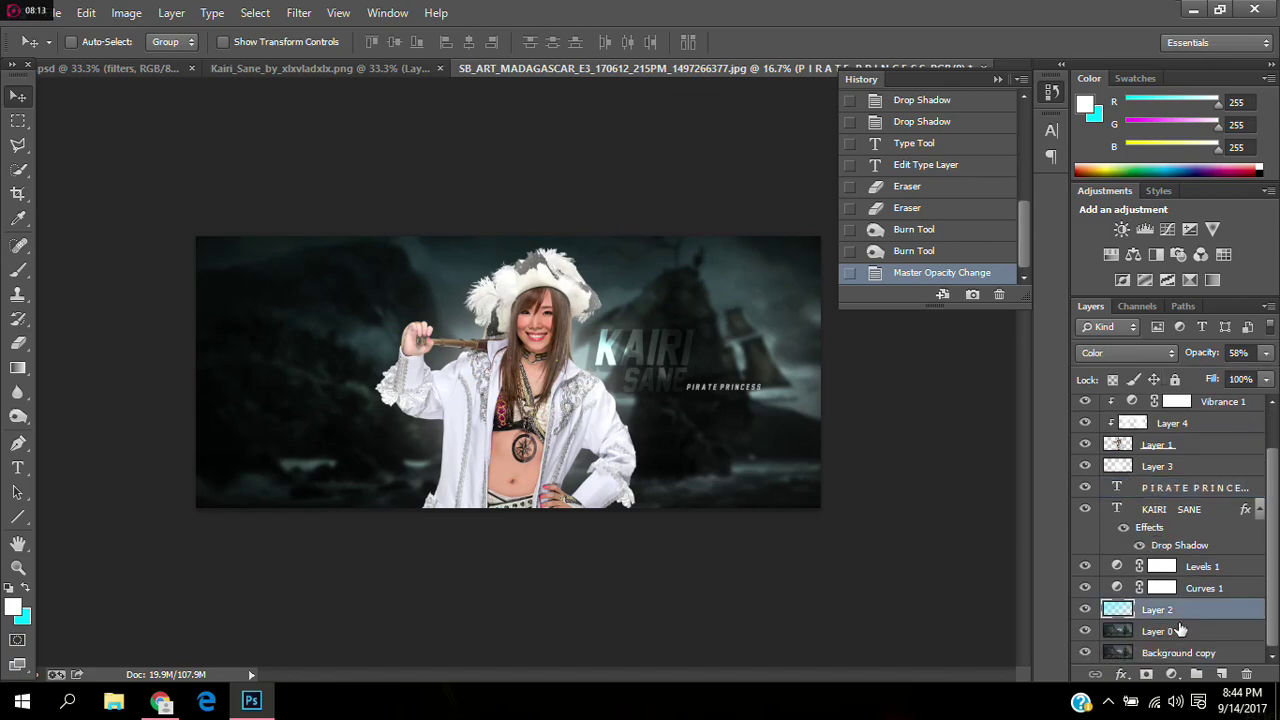
click(1170, 634)
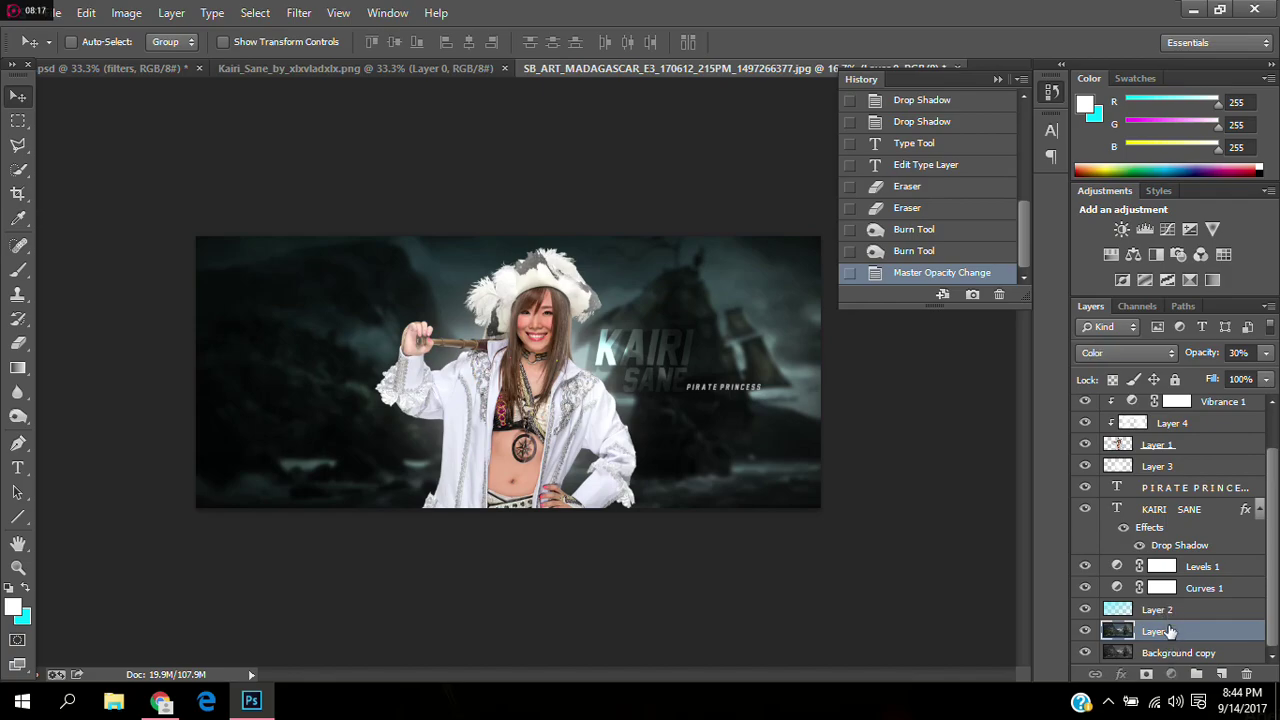
shift+click(1166, 612)
right_click(1168, 650)
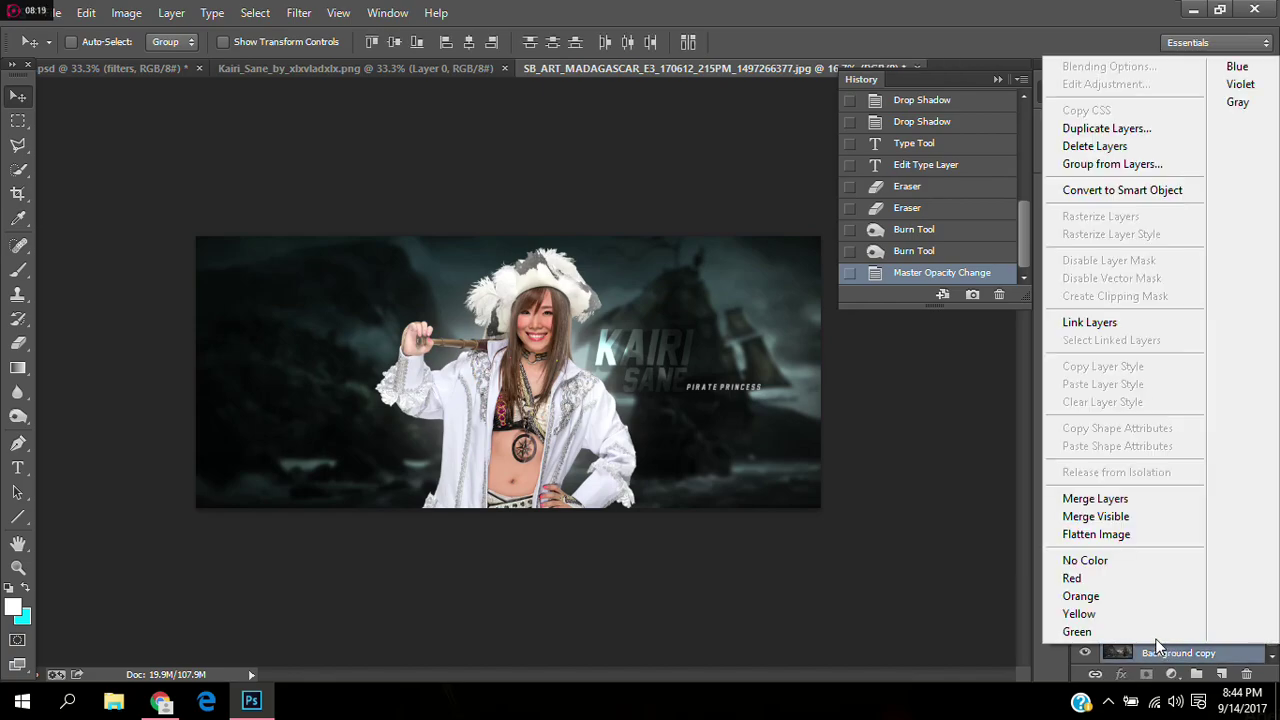
click(1108, 500)
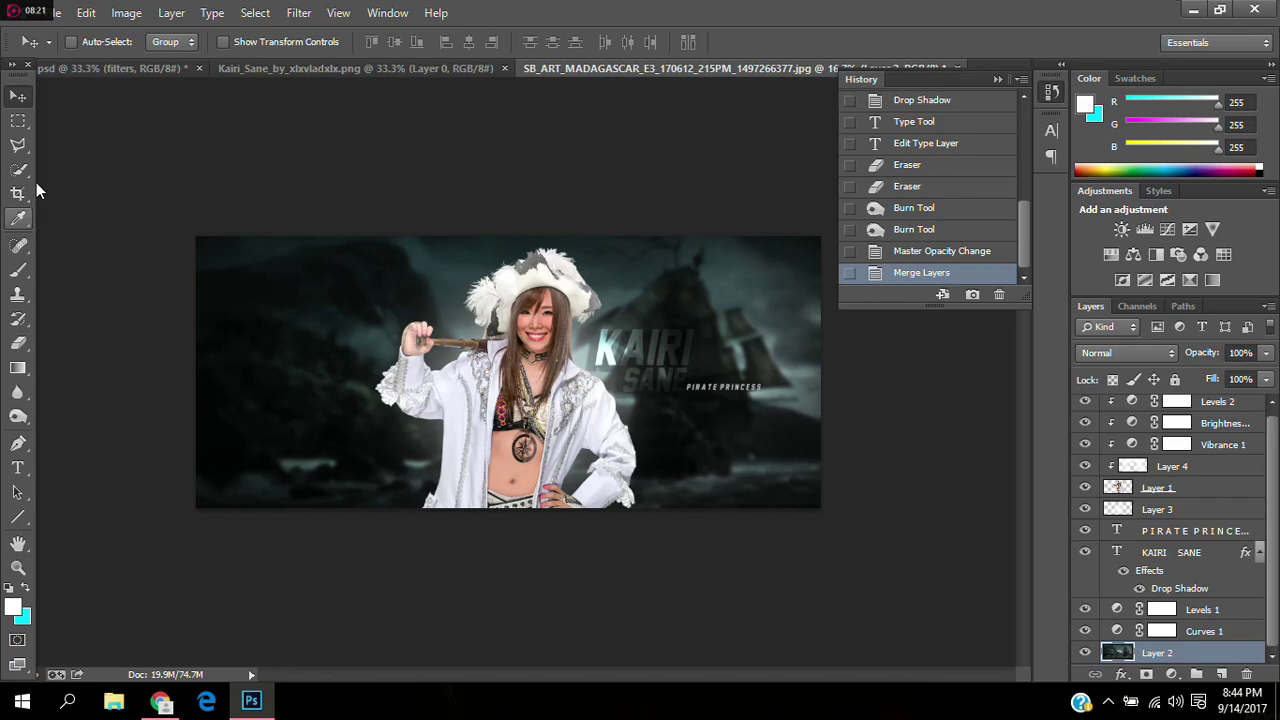
Step: Select the ship side of the background with the Polygonal Lasso along a slanted edge behind the woman, and copy it to a new layer
click(18, 145)
click(584, 219)
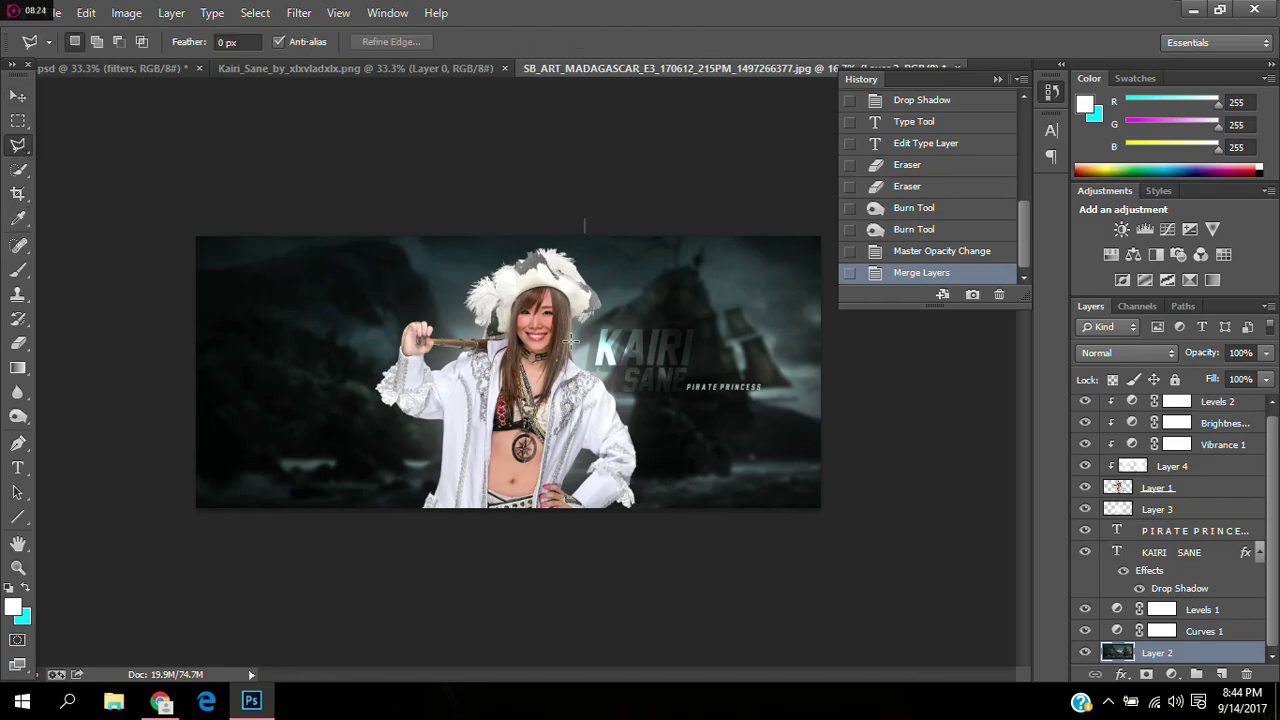
click(535, 542)
click(894, 539)
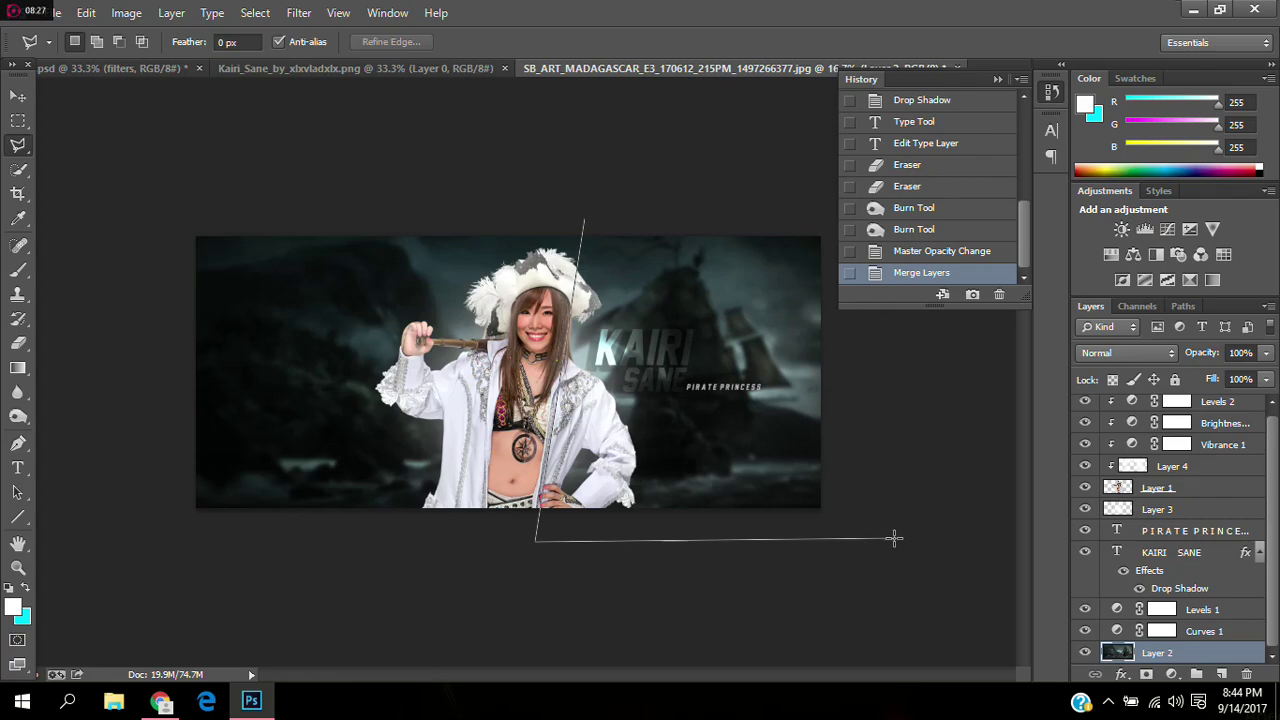
click(916, 184)
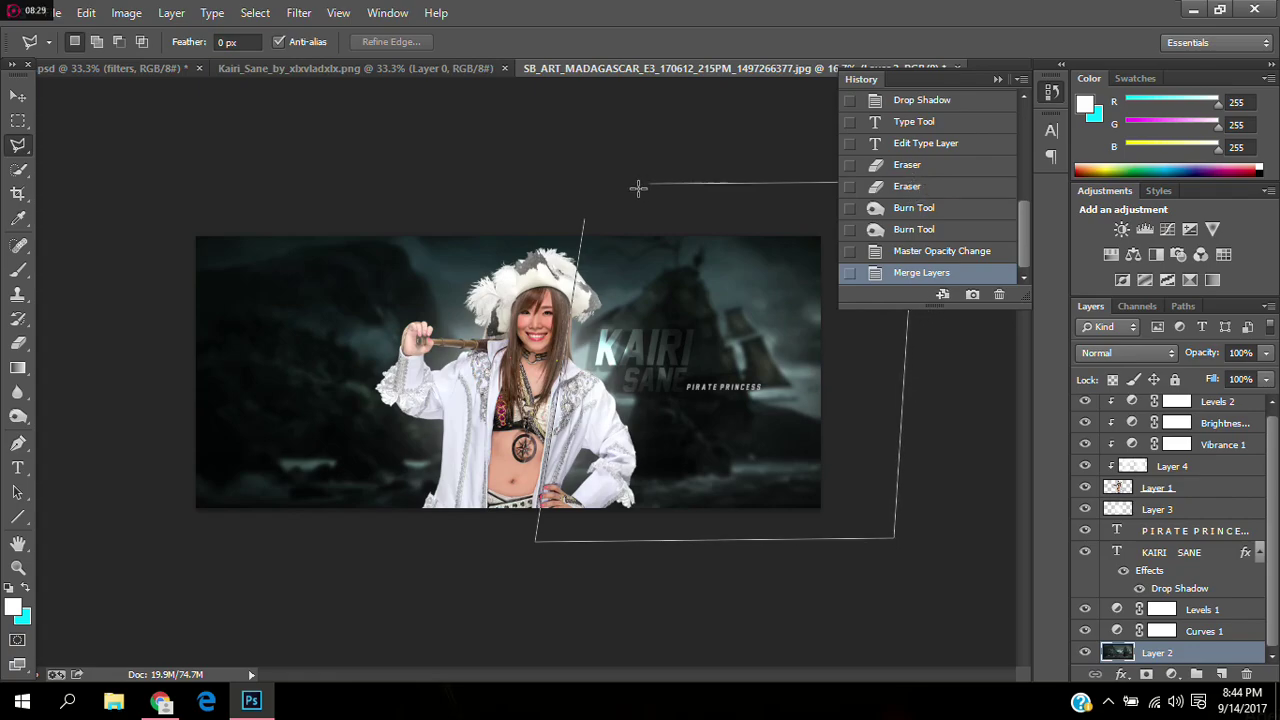
click(588, 186)
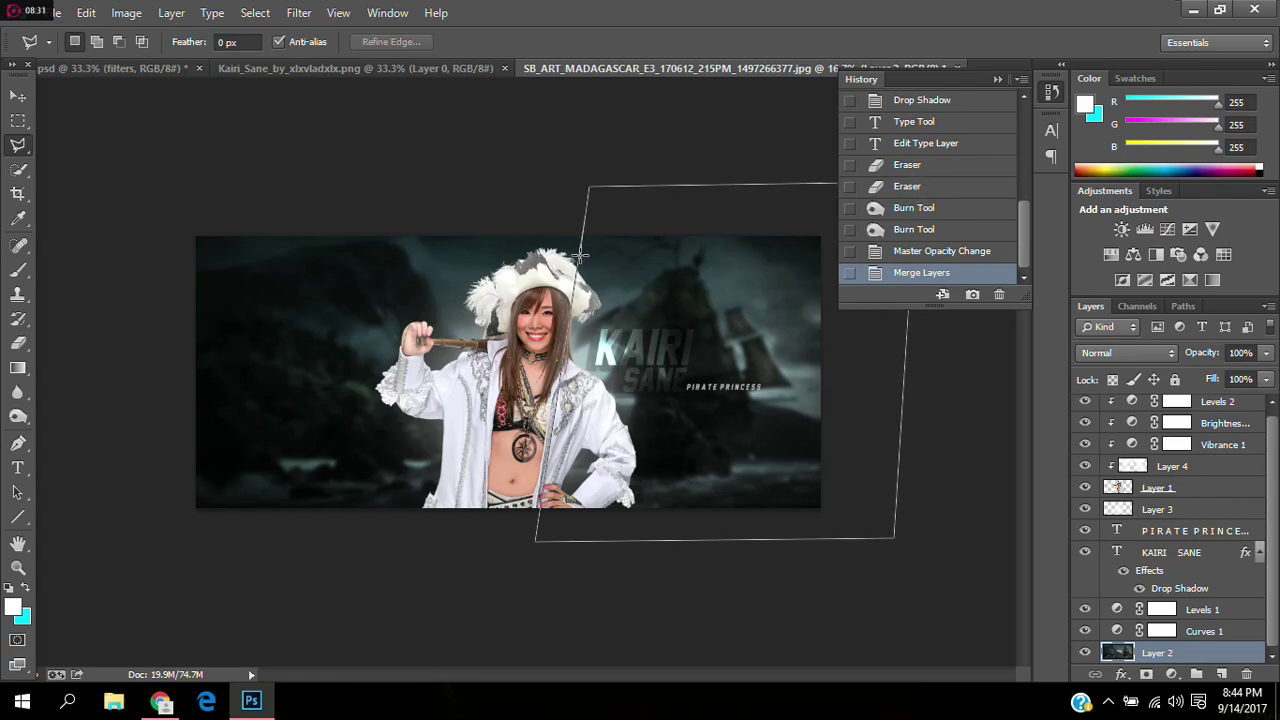
double_click(580, 256)
right_click(677, 288)
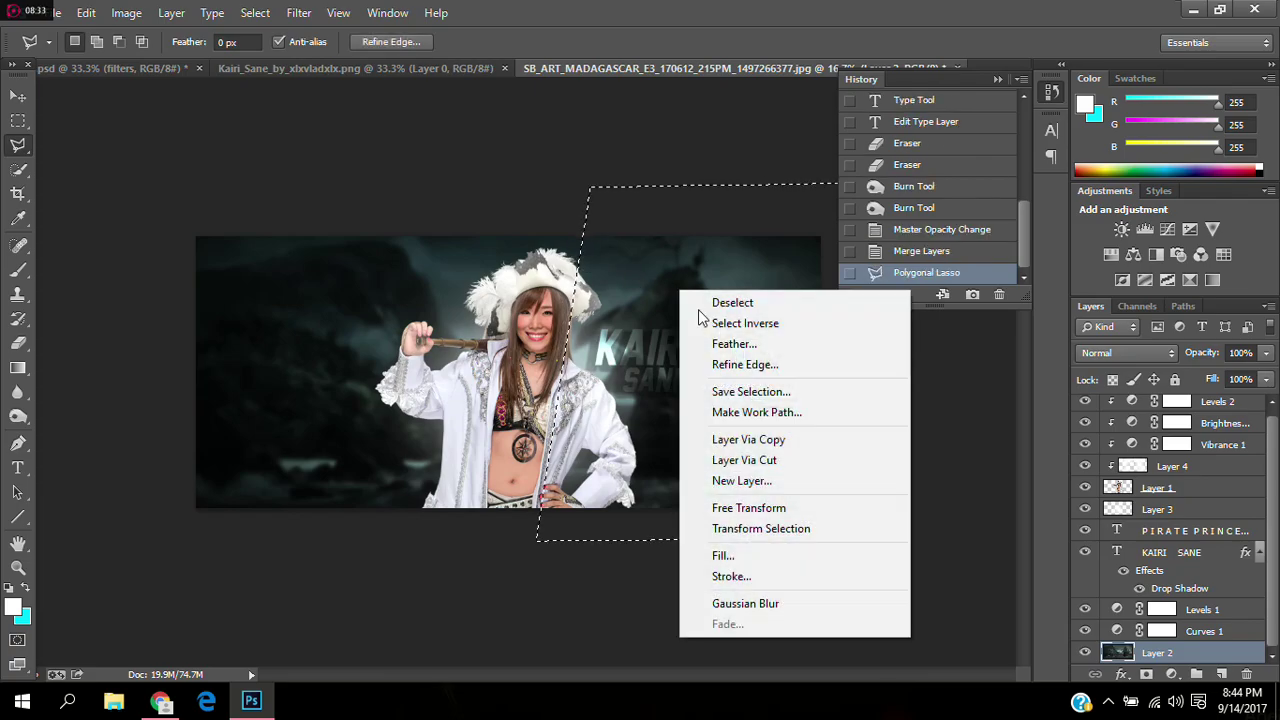
click(816, 443)
click(18, 95)
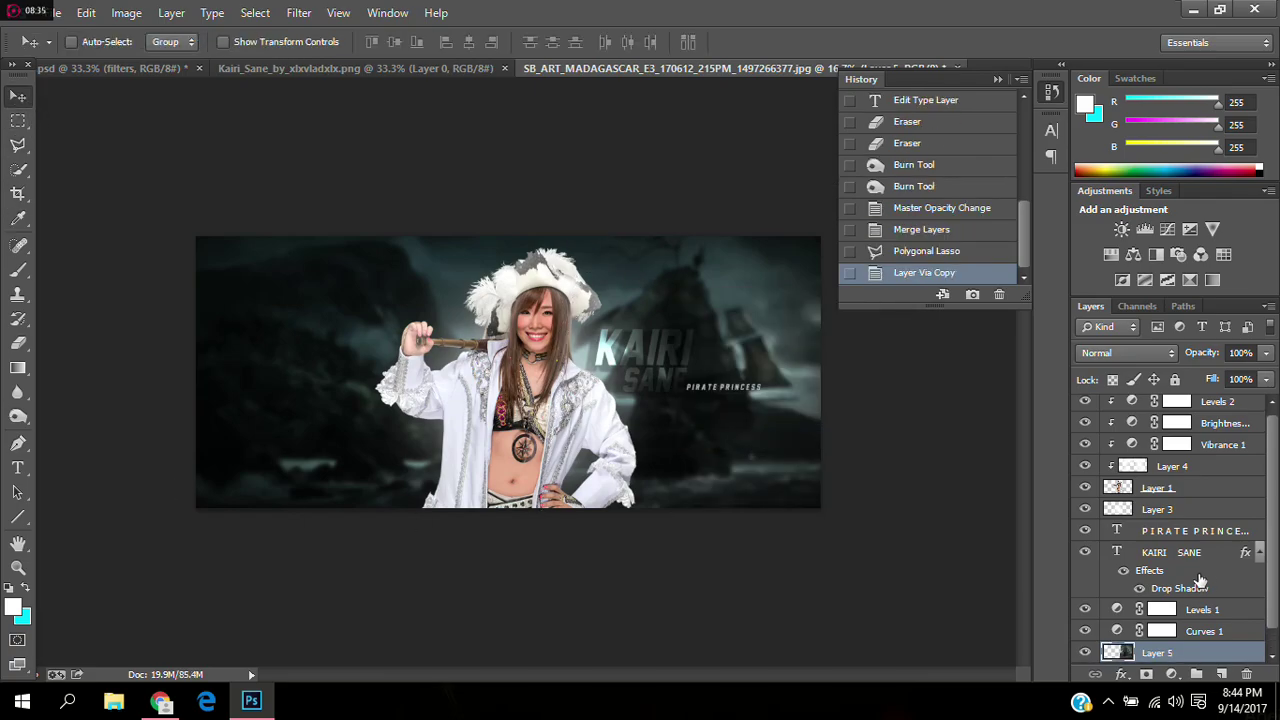
Step: Add a Multiply drop shadow to Layer 5 with 29% opacity, 77 px distance, 71% spread and 144 px size
scroll(1200, 580, down, 1)
click(1123, 673)
click(1160, 684)
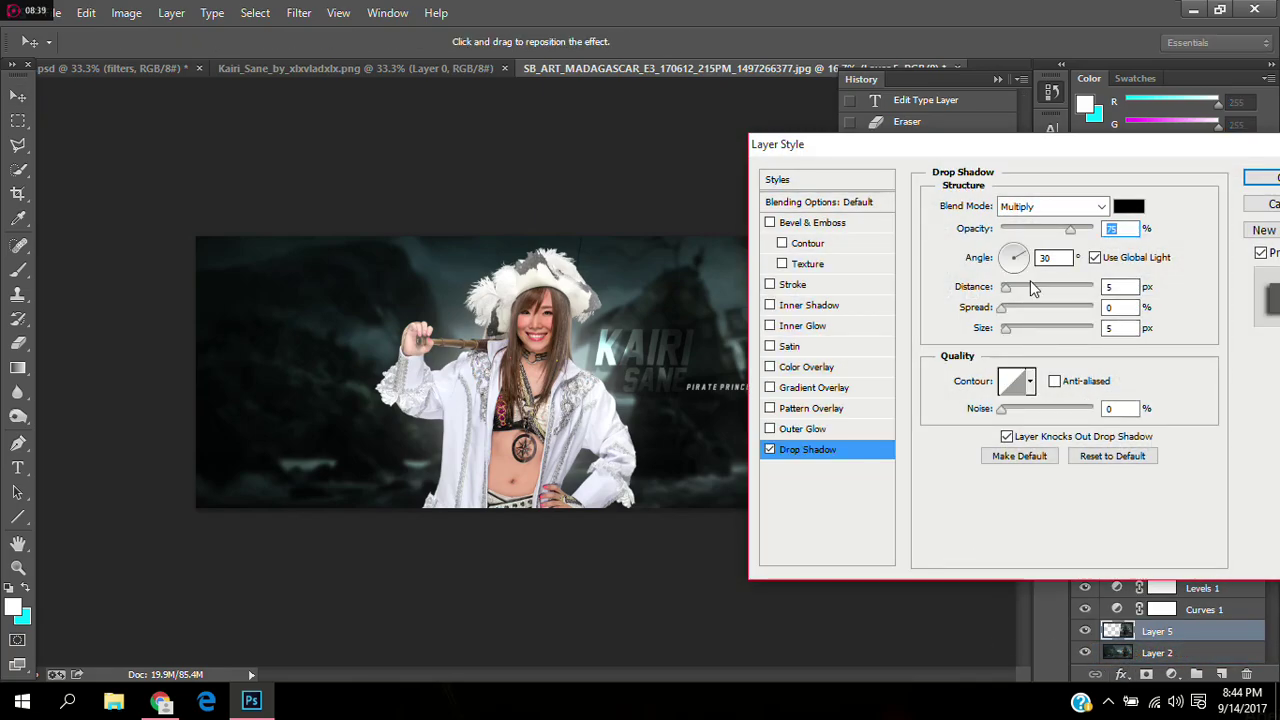
drag(1006, 288, 1028, 331)
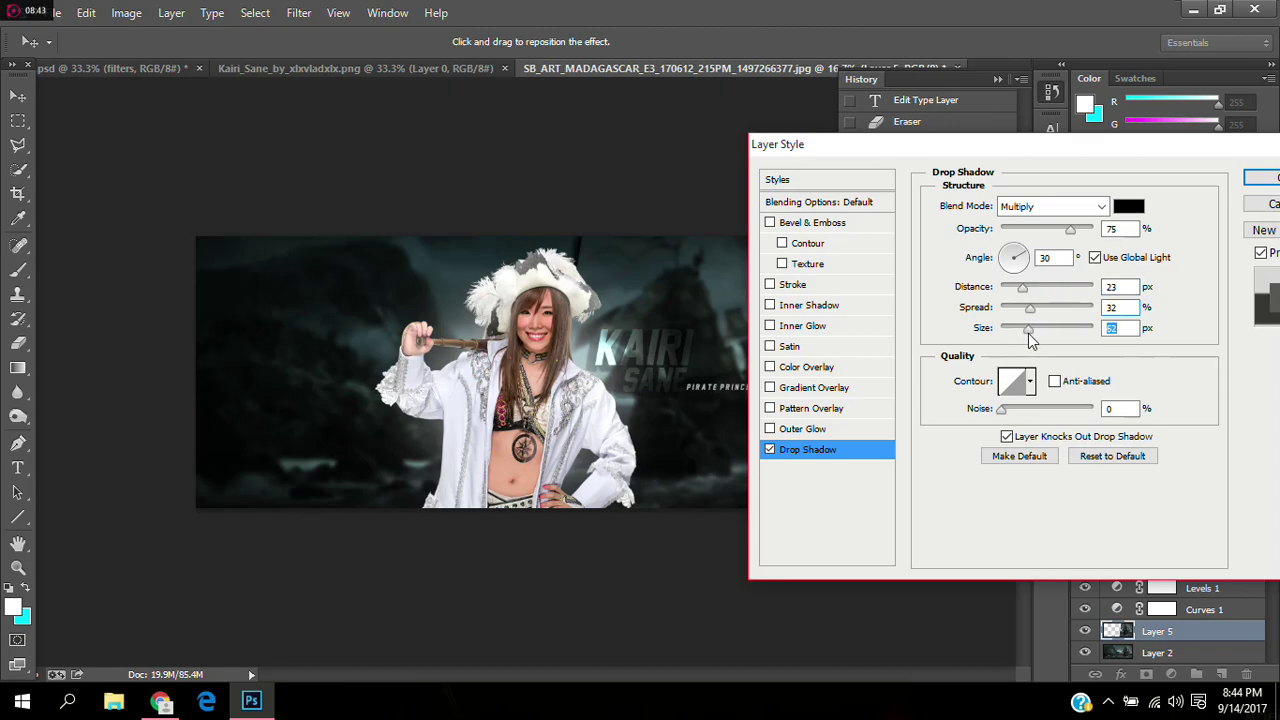
drag(1070, 228, 1032, 236)
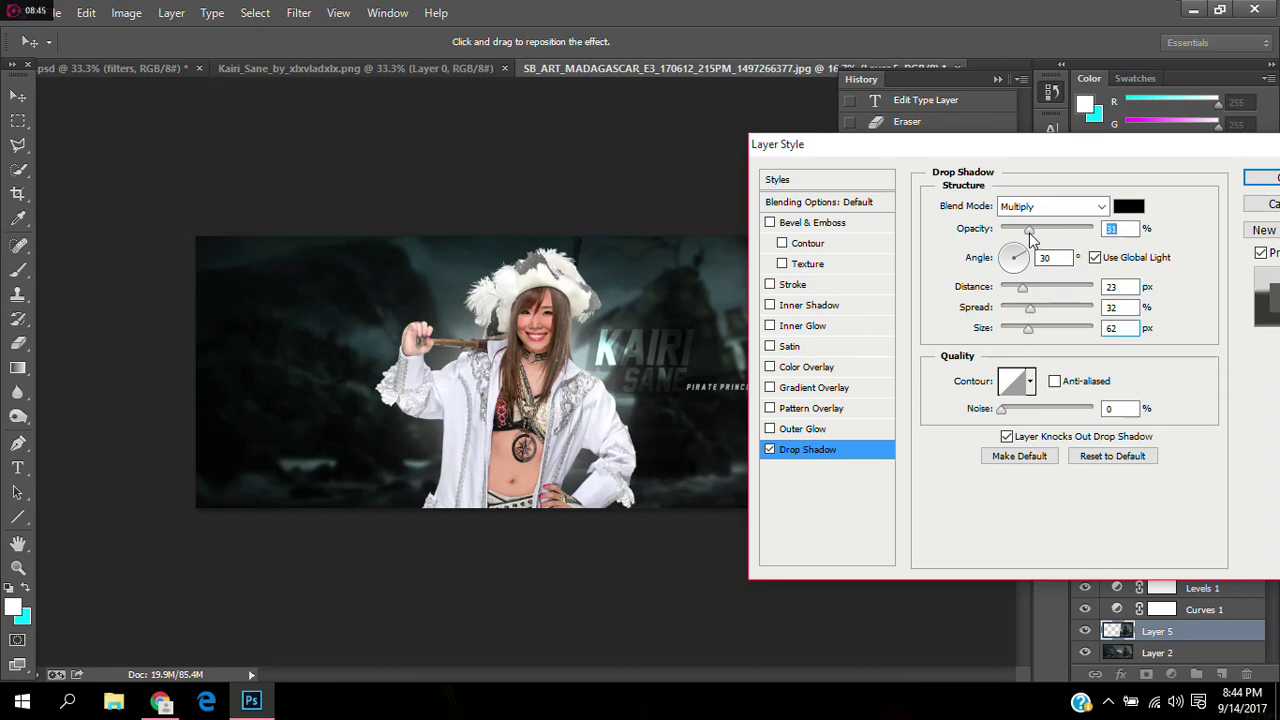
drag(1029, 293, 1045, 340)
mouse_move(1031, 233)
mouse_down()
mouse_move(1020, 232)
mouse_move(1047, 232)
mouse_up()
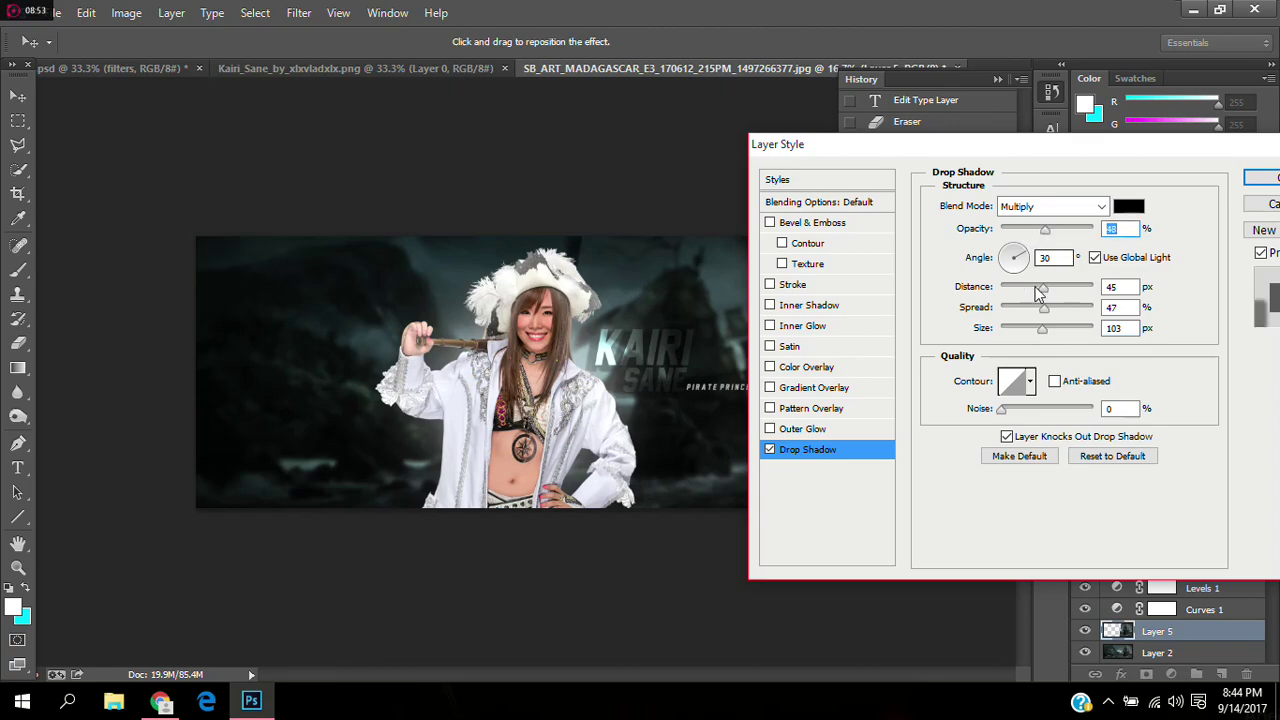
drag(1052, 290, 1056, 330)
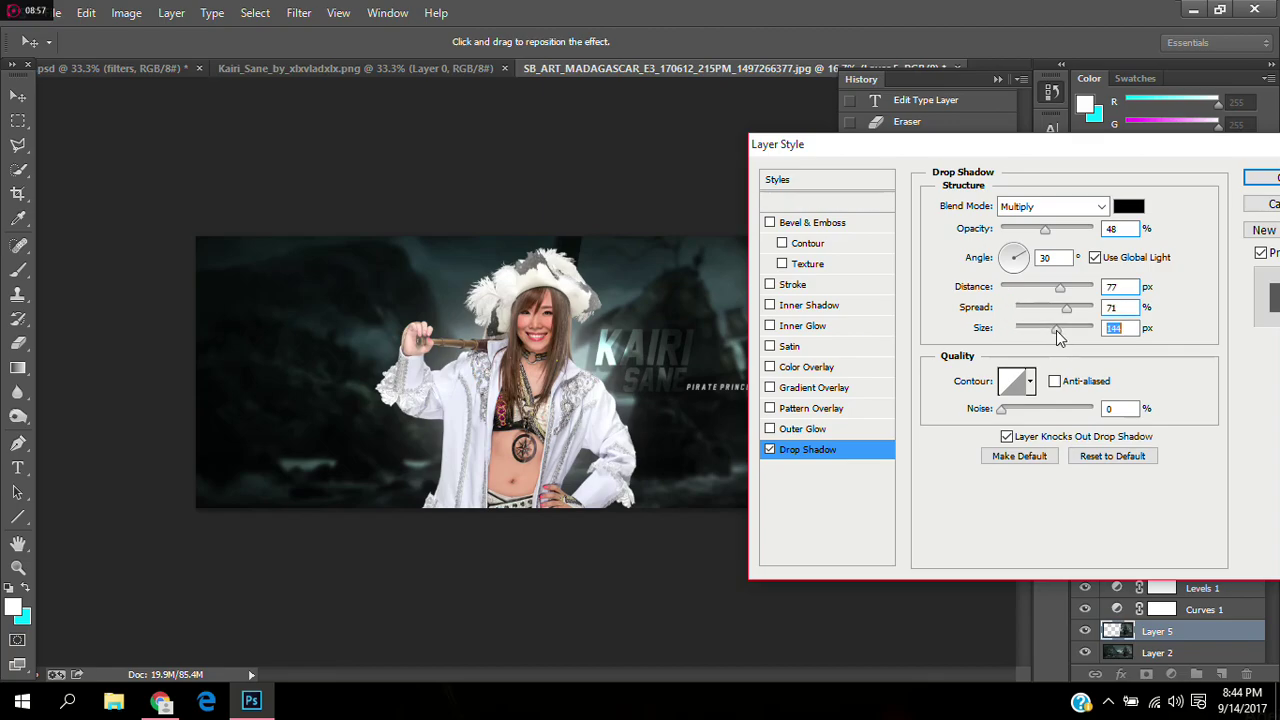
drag(1045, 231, 1024, 234)
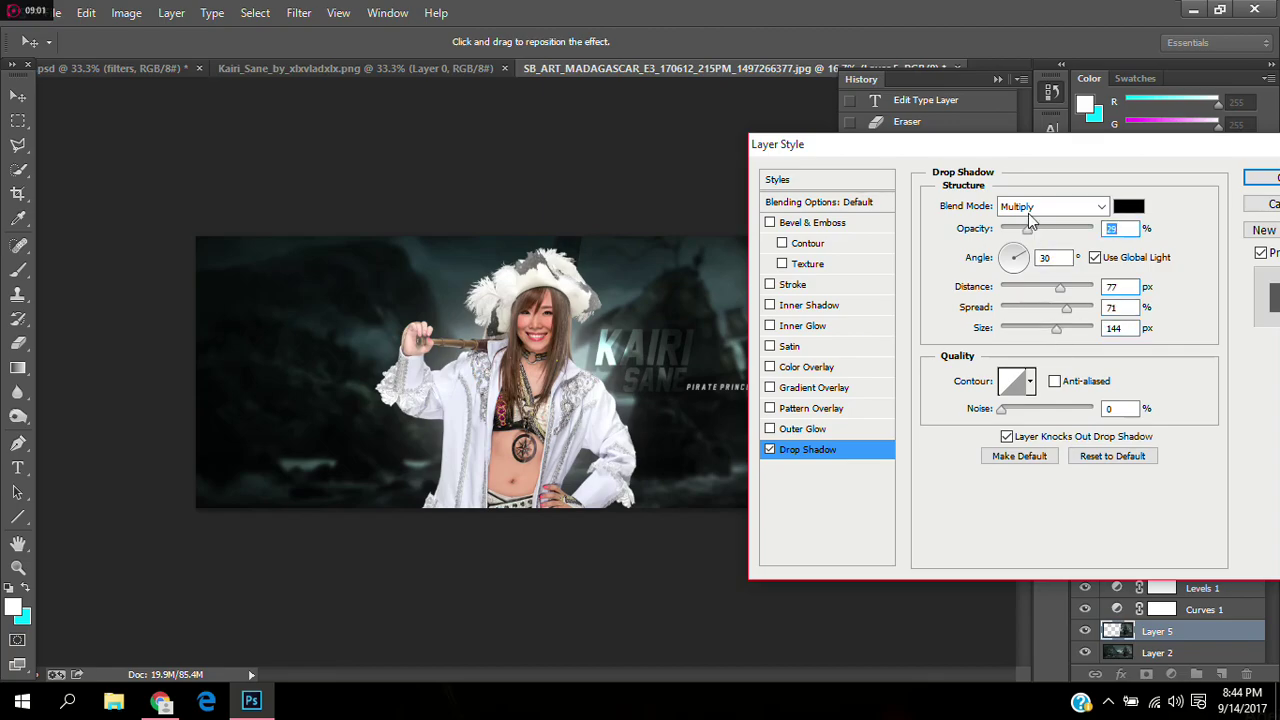
click(1262, 177)
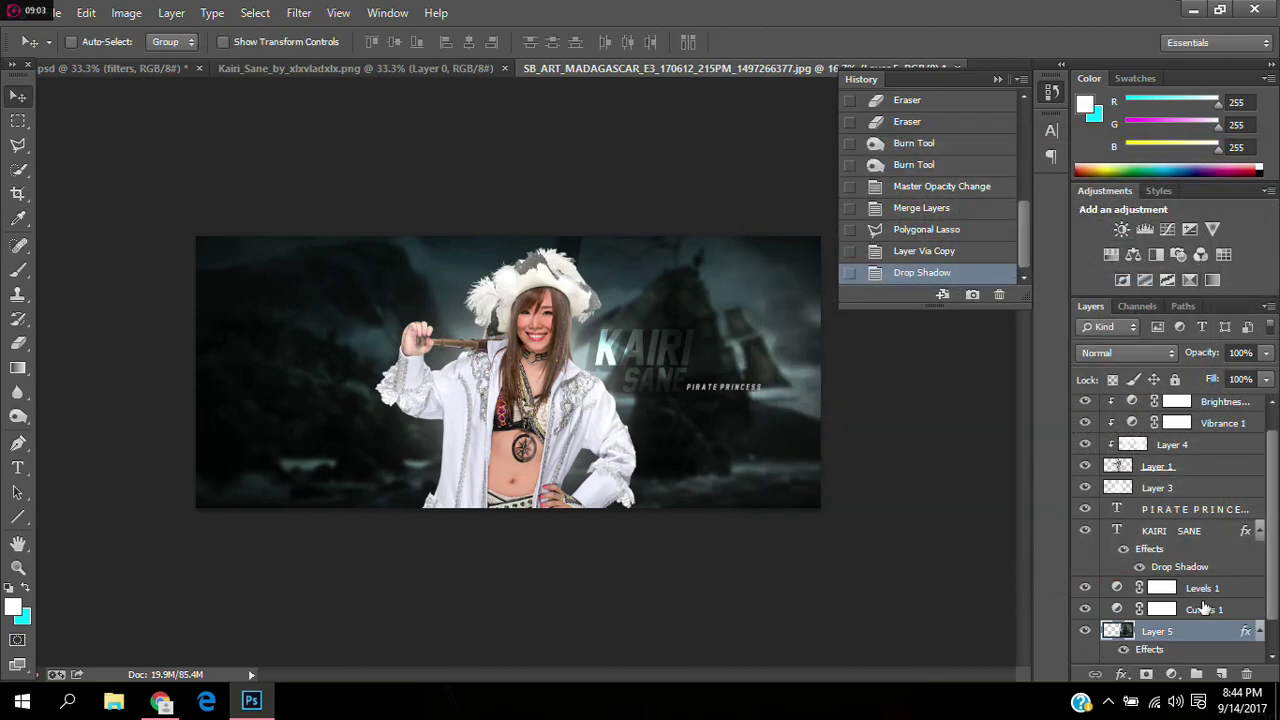
Step: Add a Hue/Saturation adjustment directly above Layer 2 and shift its hue to tint the rocky side of the background dark purplish blue
scroll(1205, 608, down, 2)
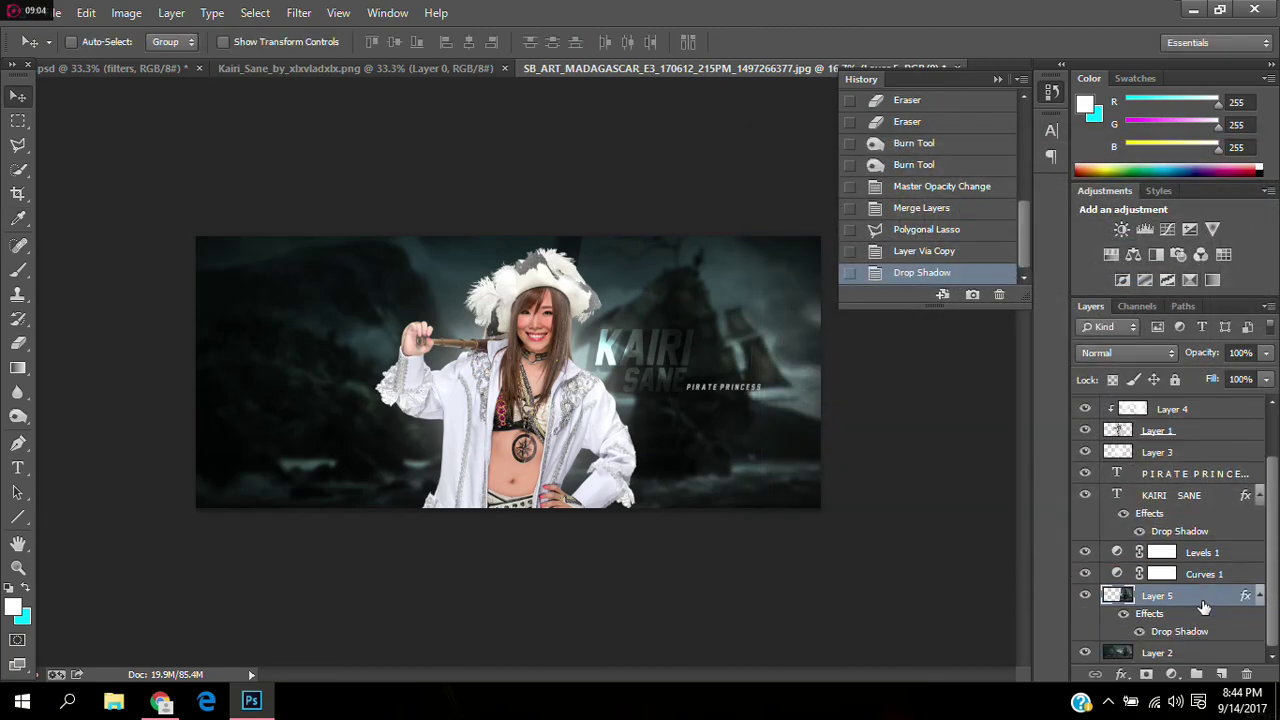
click(1178, 656)
click(1172, 676)
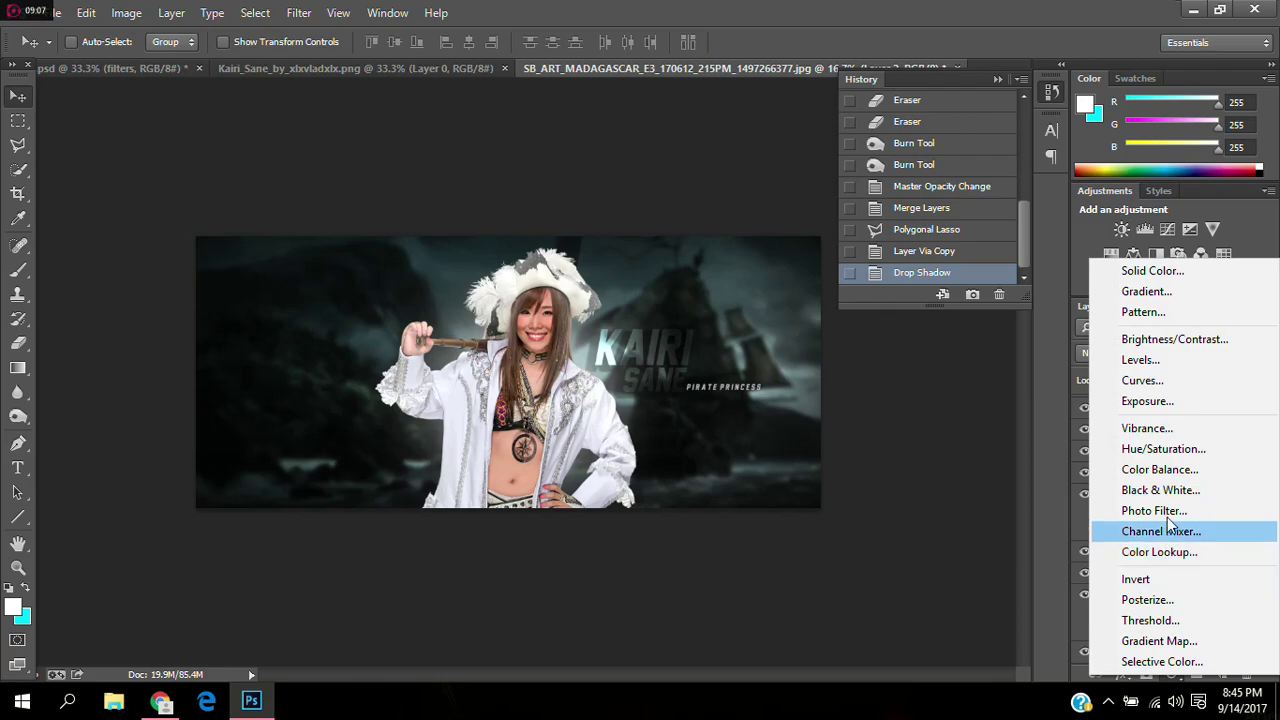
click(1158, 446)
drag(950, 408, 841, 412)
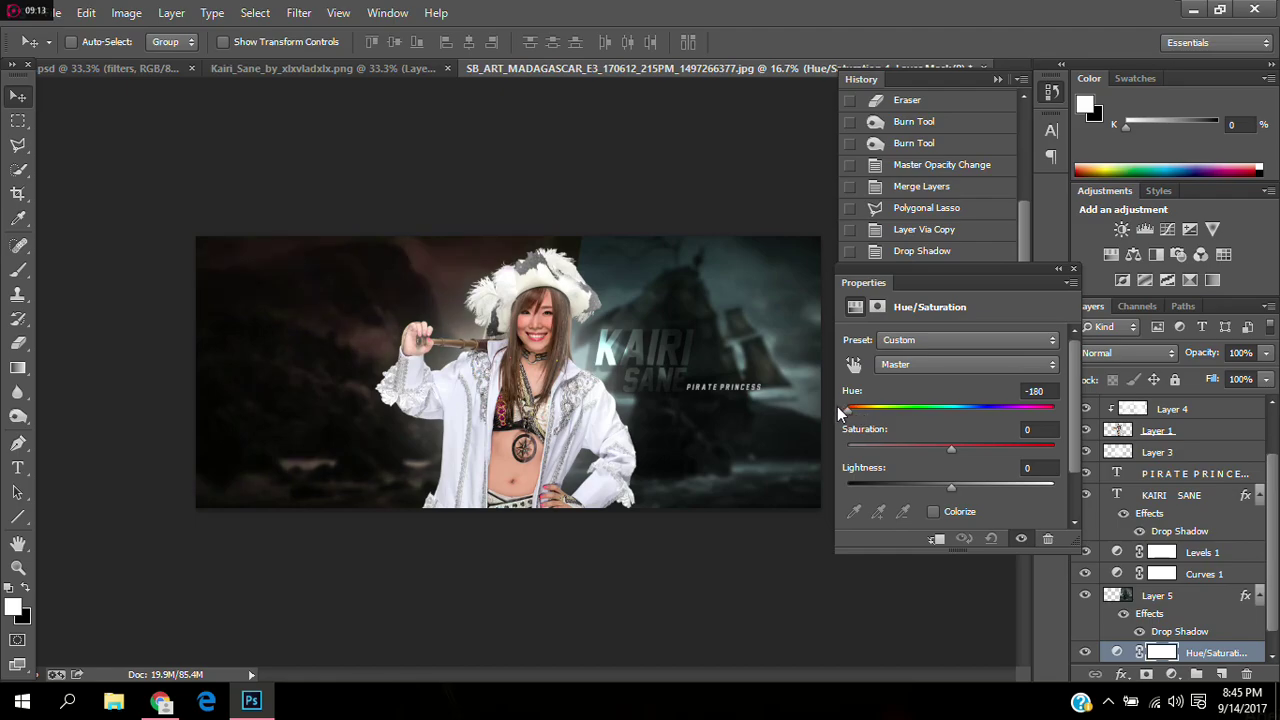
drag(843, 412, 1002, 414)
drag(990, 400, 808, 396)
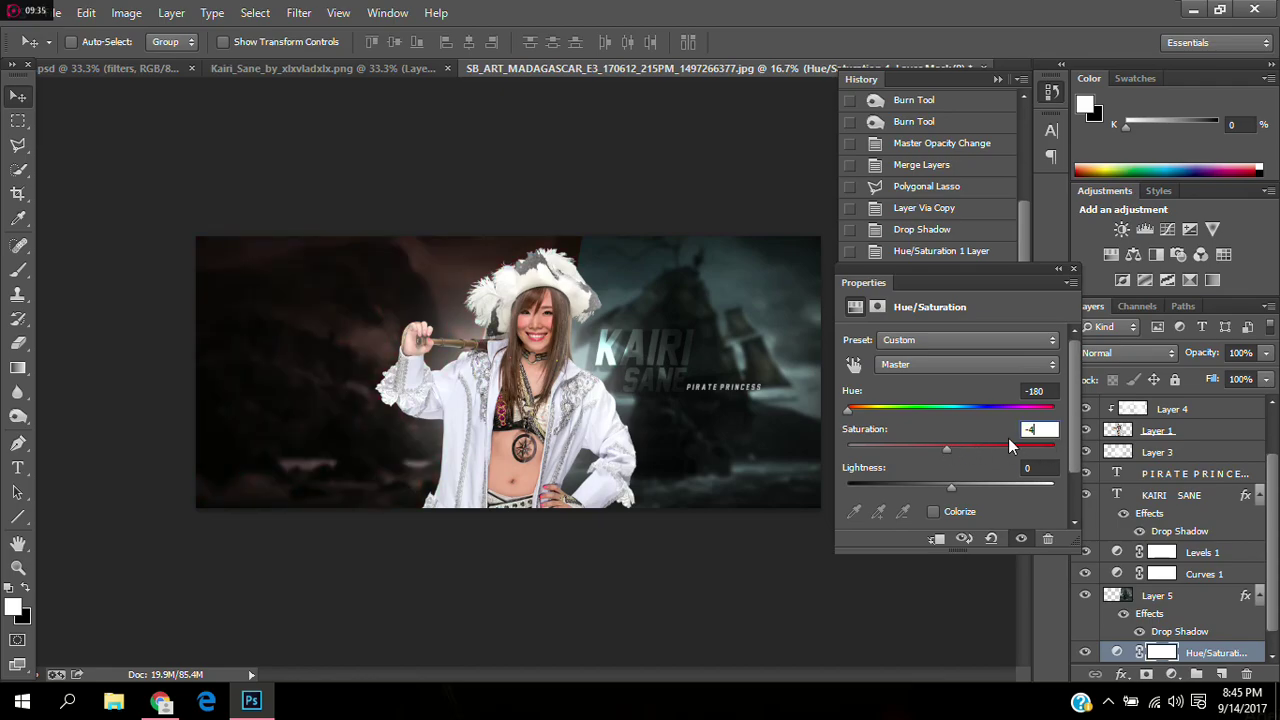
text(00)
drag(848, 410, 998, 420)
click(1073, 268)
Step: Duplicate the woman's Layer 1
scroll(1160, 608, down, 1)
scroll(1178, 490, up, 2)
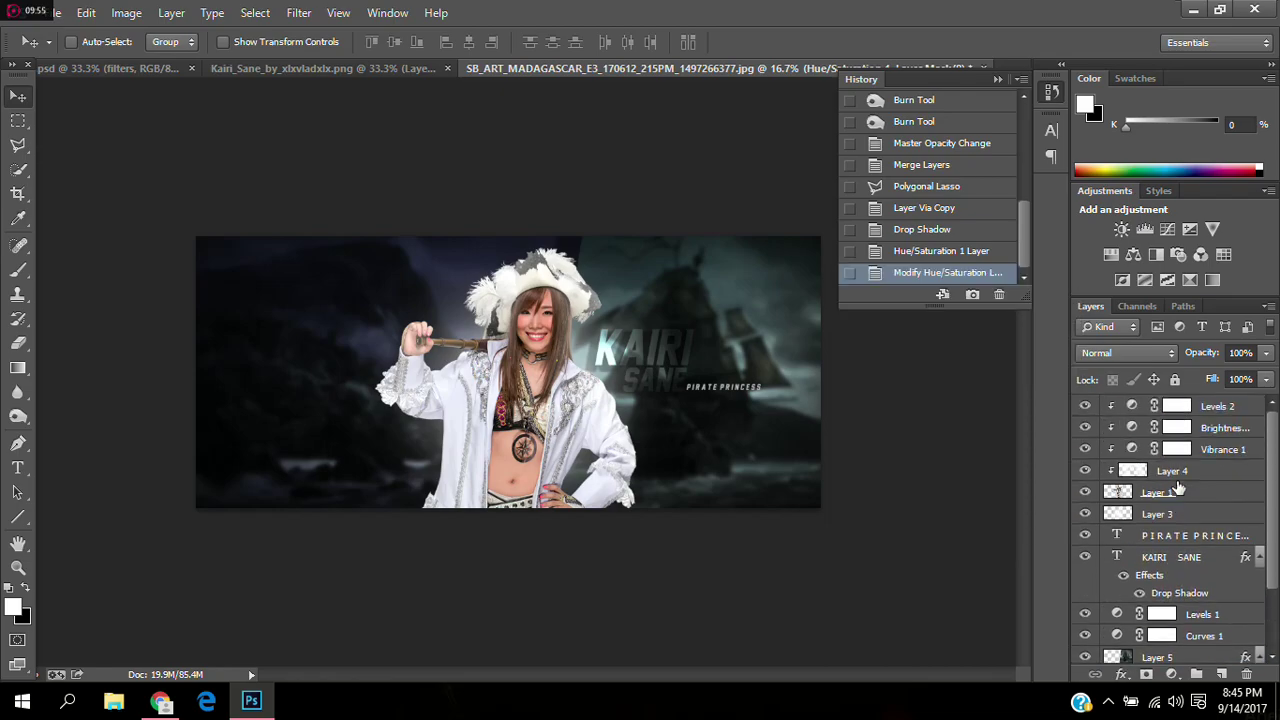
click(1187, 492)
key(ctrl+j)
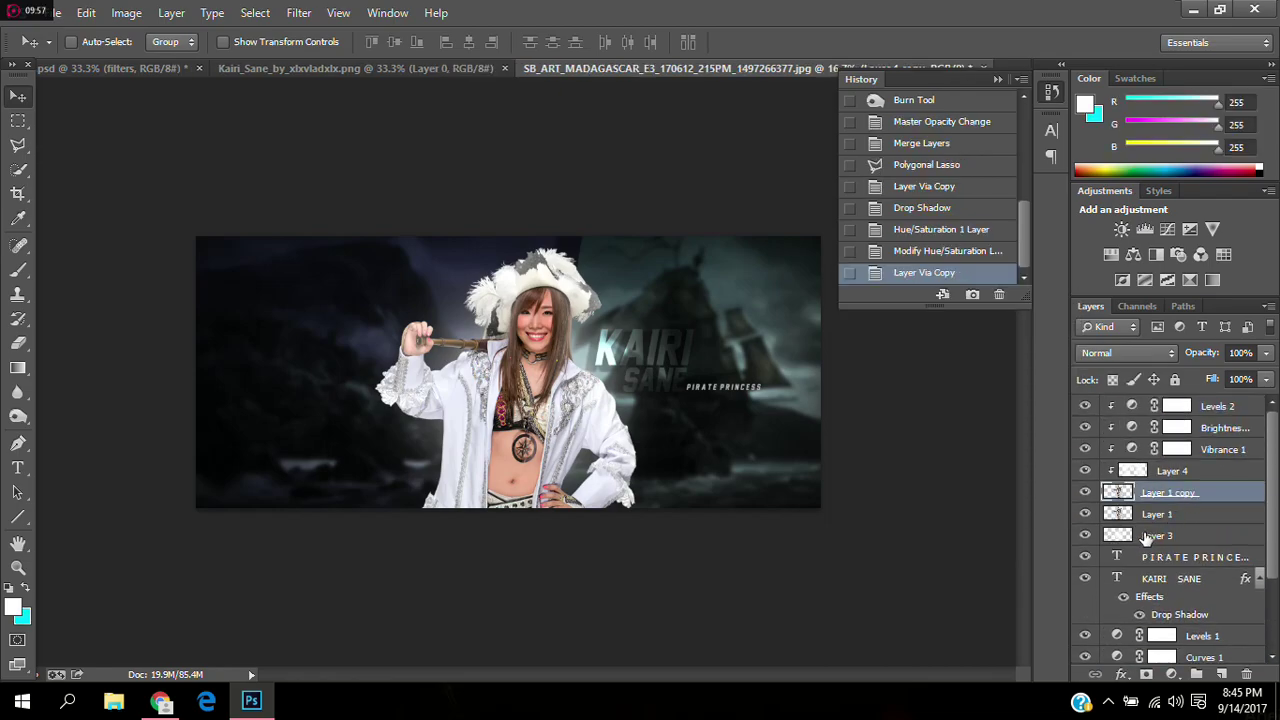
Step: Move the original Layer 1 between Layer 5 and the Hue/Saturation layer, and shift its woman toward the rocky side behind the front figure
scroll(1192, 500, down, 4)
click(1192, 432)
scroll(1203, 430, down, 1)
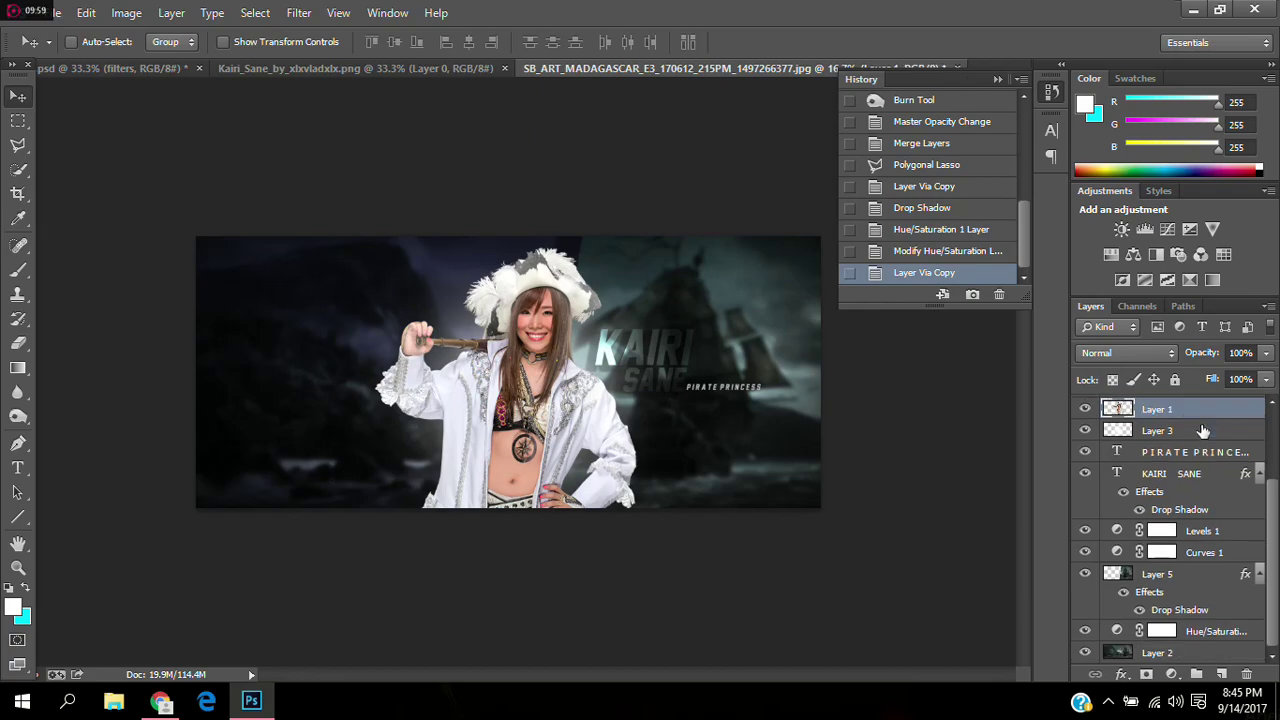
drag(1199, 421, 1206, 640)
drag(575, 430, 507, 425)
drag(1190, 632, 1180, 606)
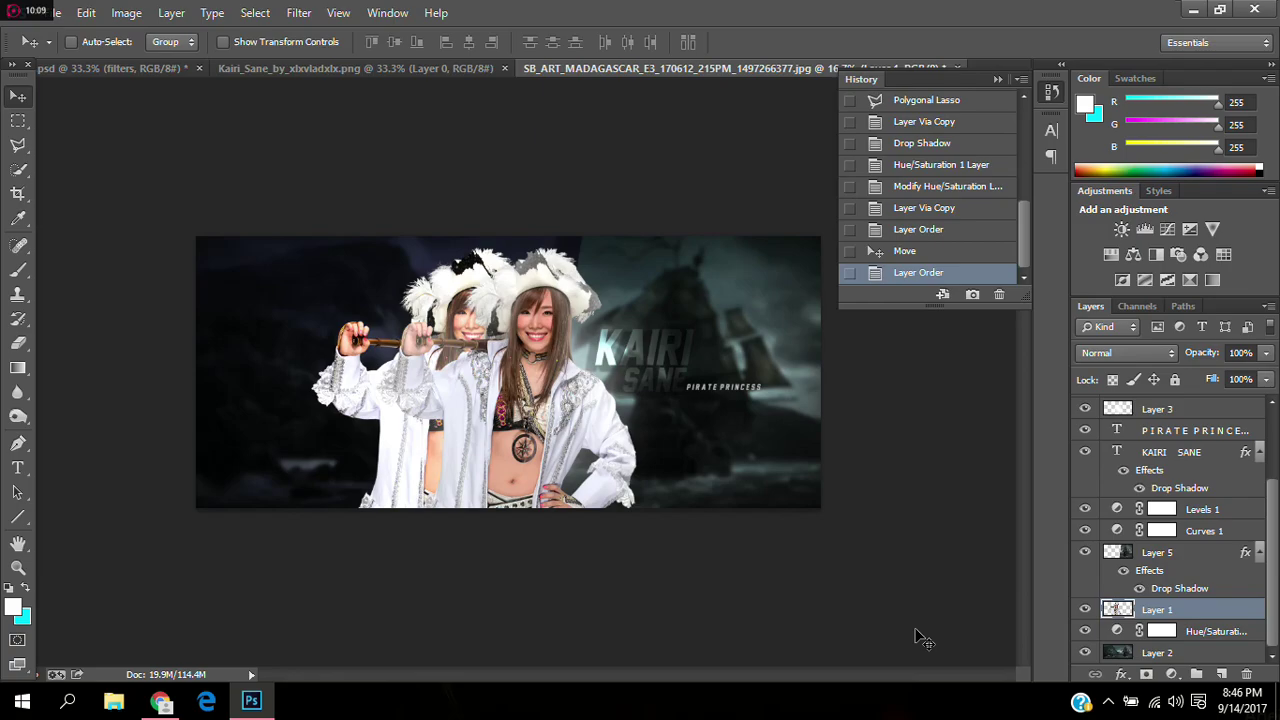
Step: Enlarge the rear woman on Layer 1 to about 124% and move her down so her raised hand and face show behind the front figure
key(ctrl+t)
drag(590, 241, 779, 186)
click(943, 41)
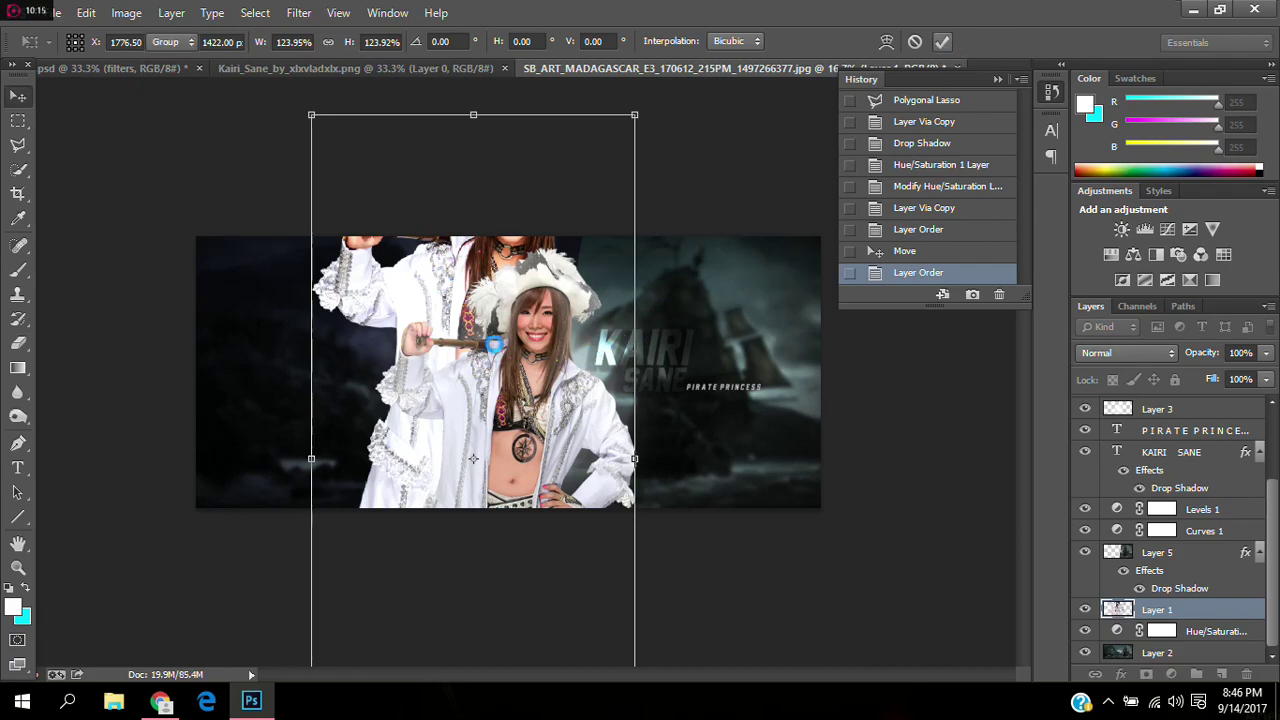
drag(470, 333, 475, 383)
Step: Set the rear woman's Layer 1 to Overlay blending and apply a Zoom Radial Blur with amount 15 and Good quality
click(1100, 352)
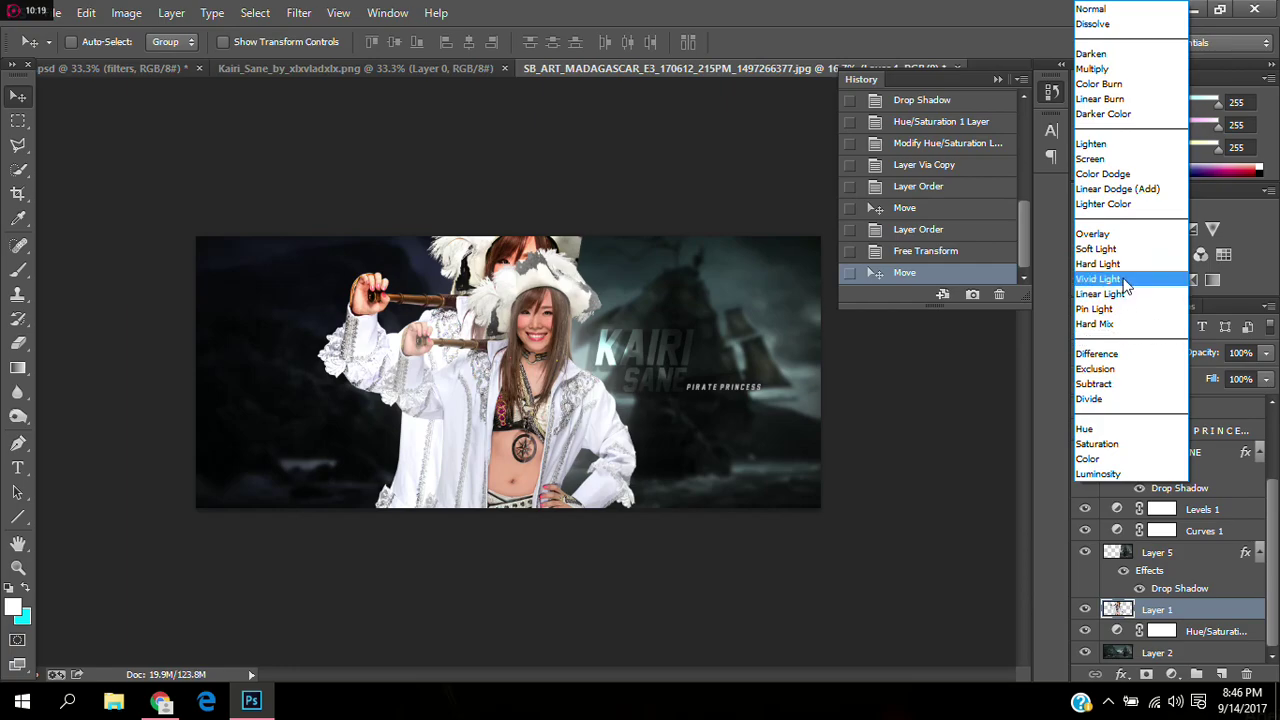
click(1113, 238)
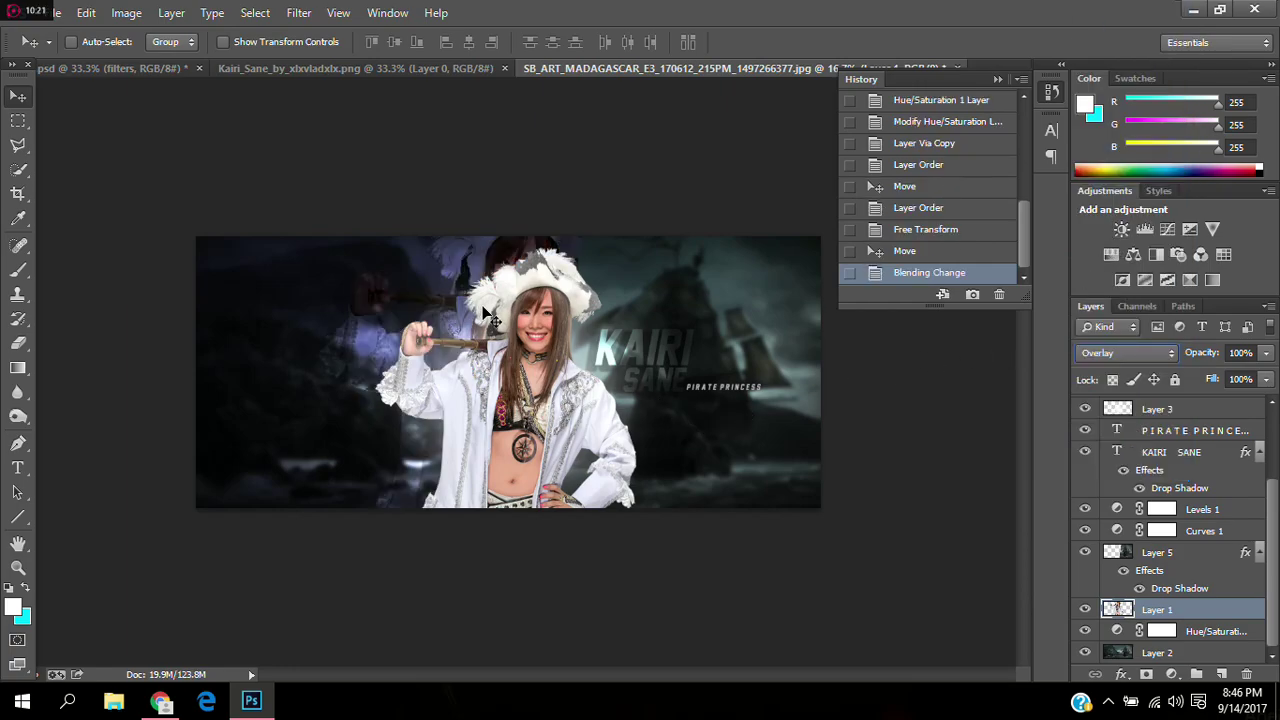
click(299, 13)
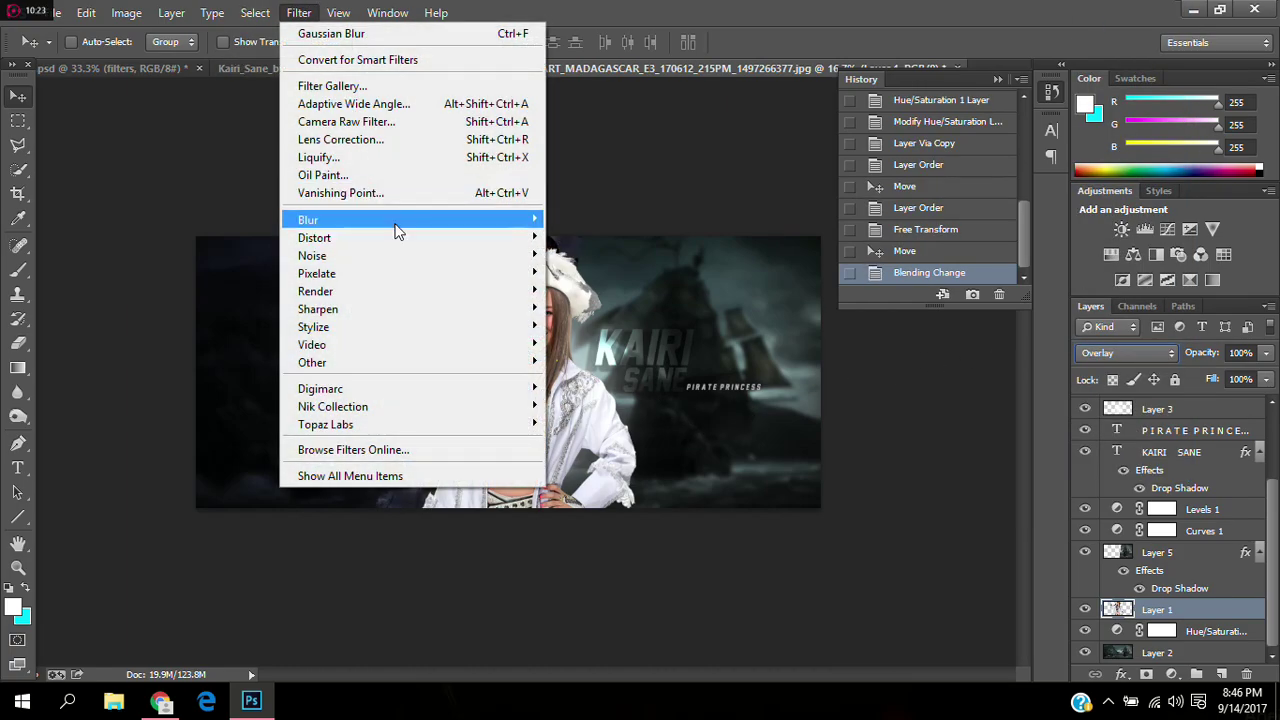
mouse_move(395, 225)
click(588, 406)
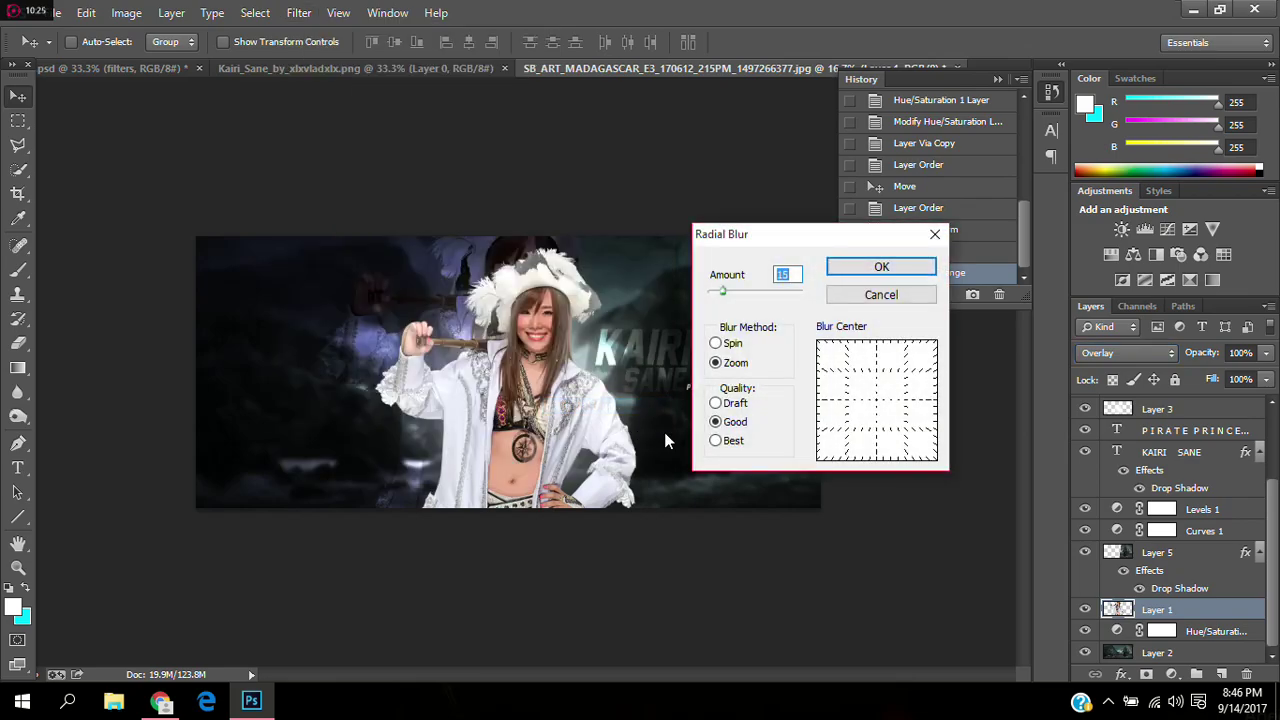
click(851, 268)
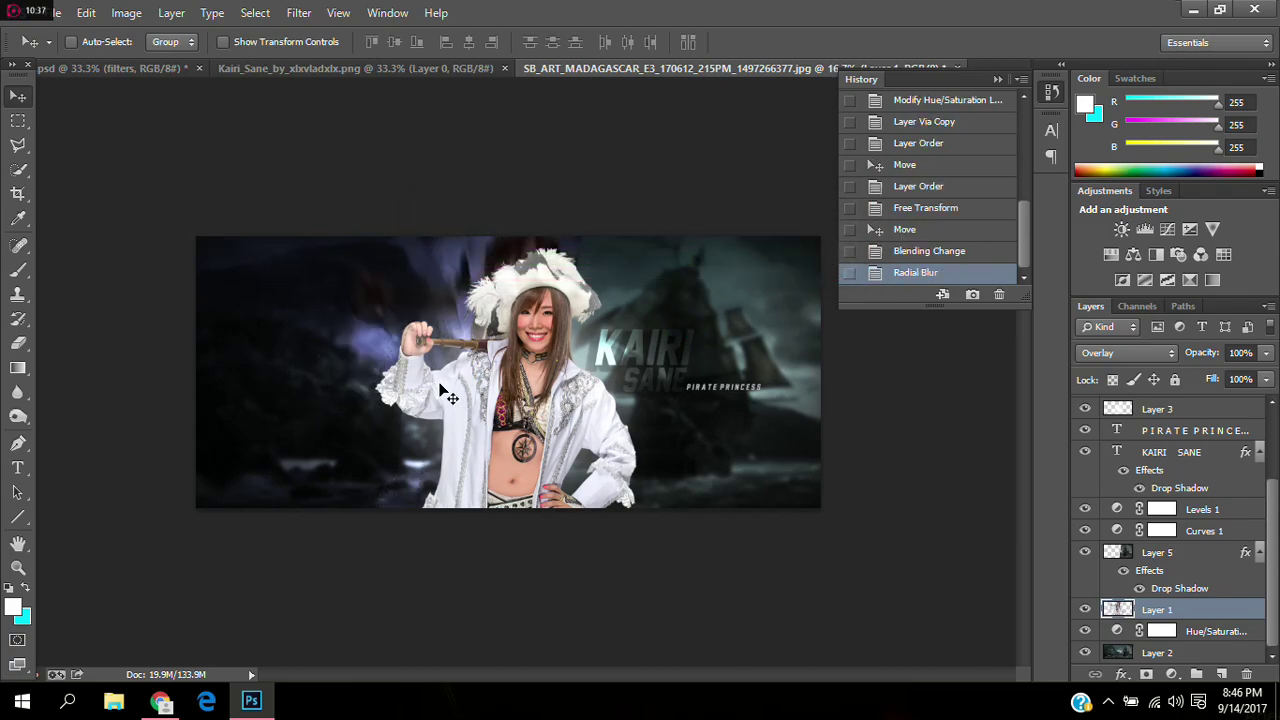
Step: Flatten the whole banner into a single background layer, without keeping any extra layer group
scroll(1170, 503, up, 5)
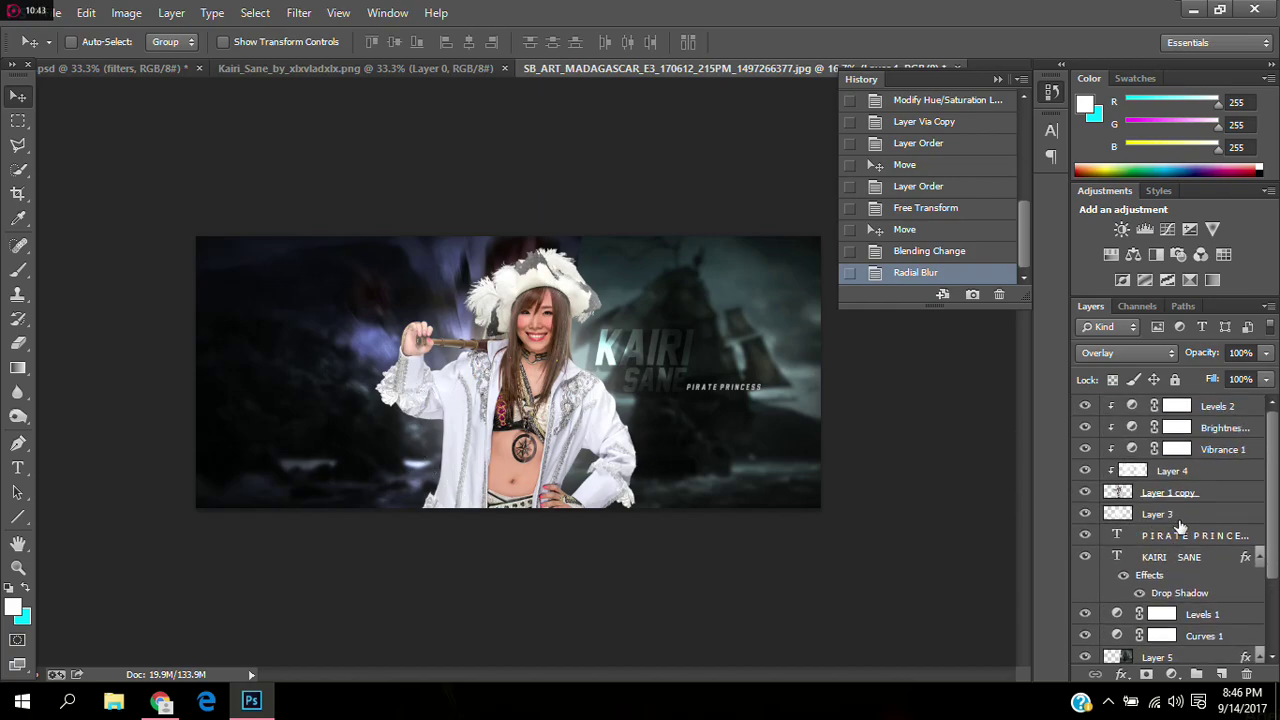
scroll(1180, 527, down, 1)
right_click(1190, 652)
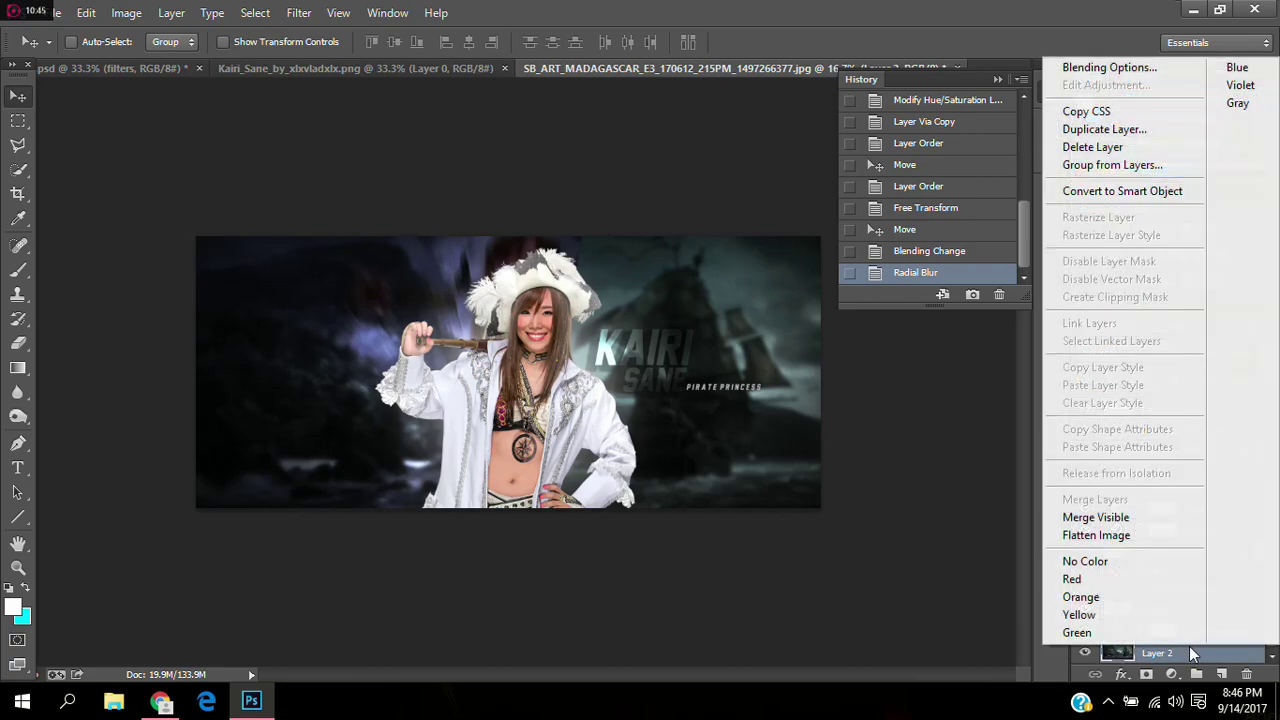
click(1148, 540)
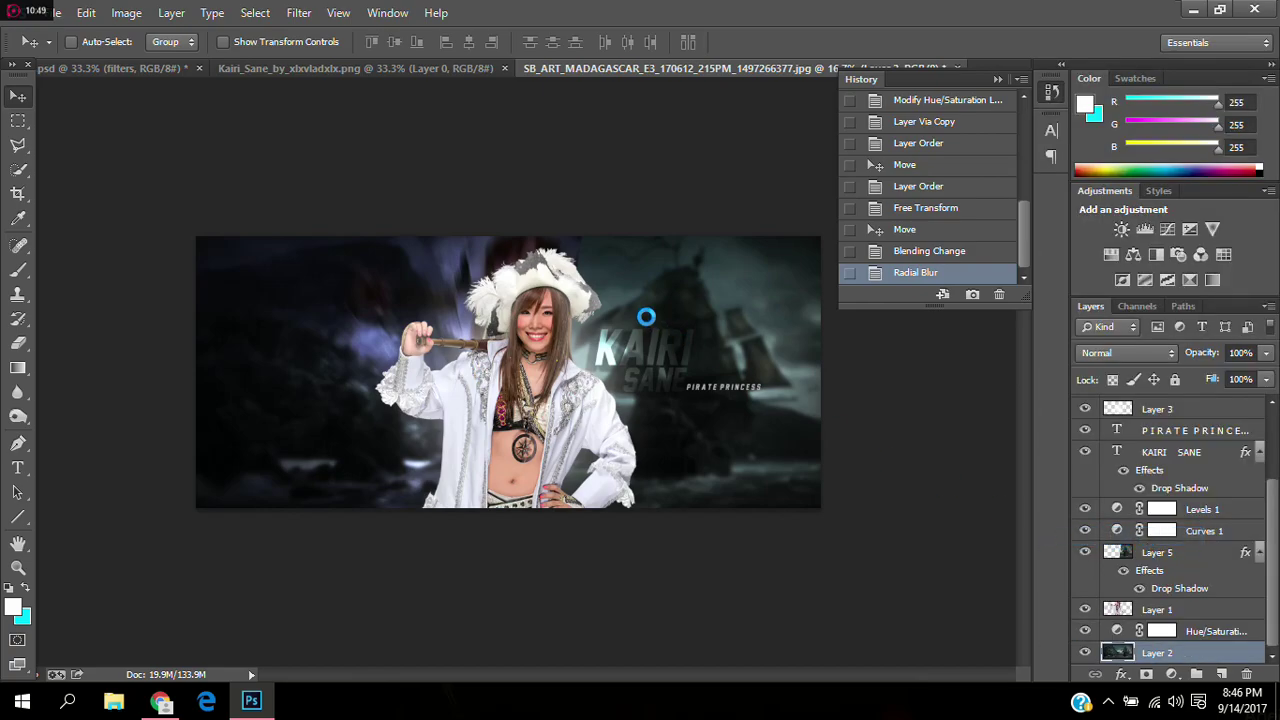
click(1198, 676)
click(900, 254)
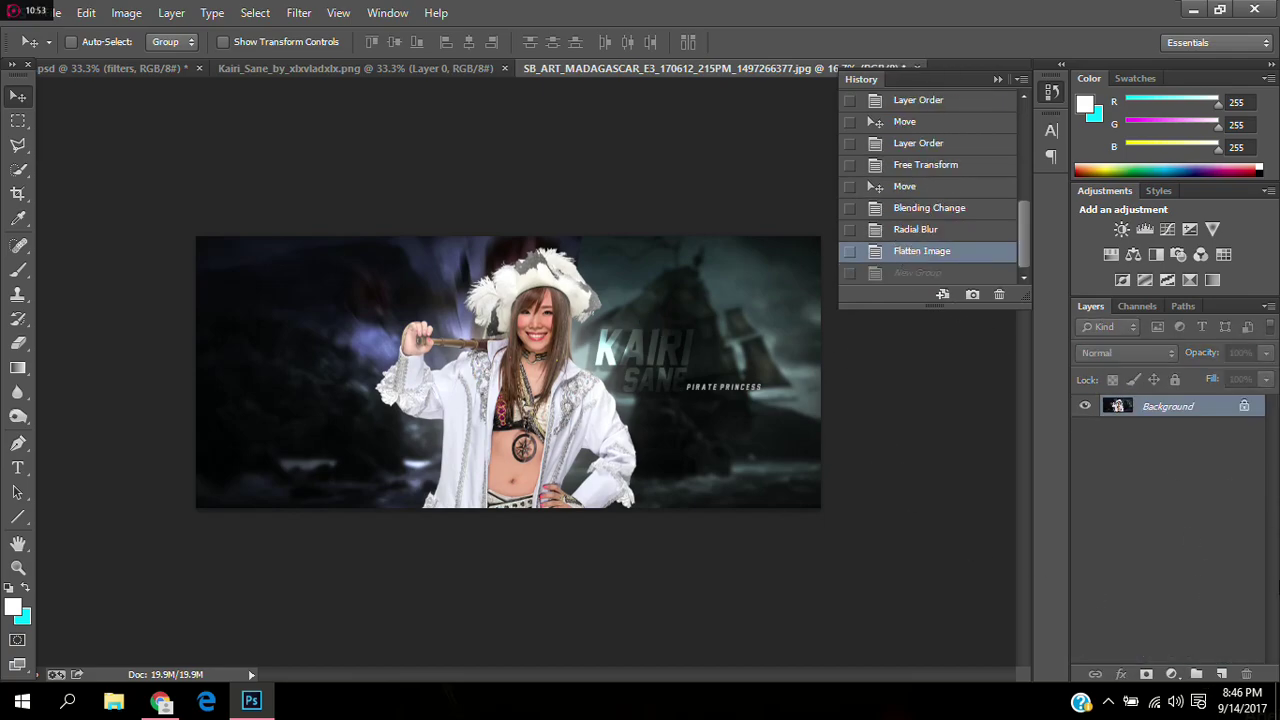
Step: Add a new layer above the flattened background and set its blending mode to Linear Dodge (Add)
click(1222, 673)
click(1127, 352)
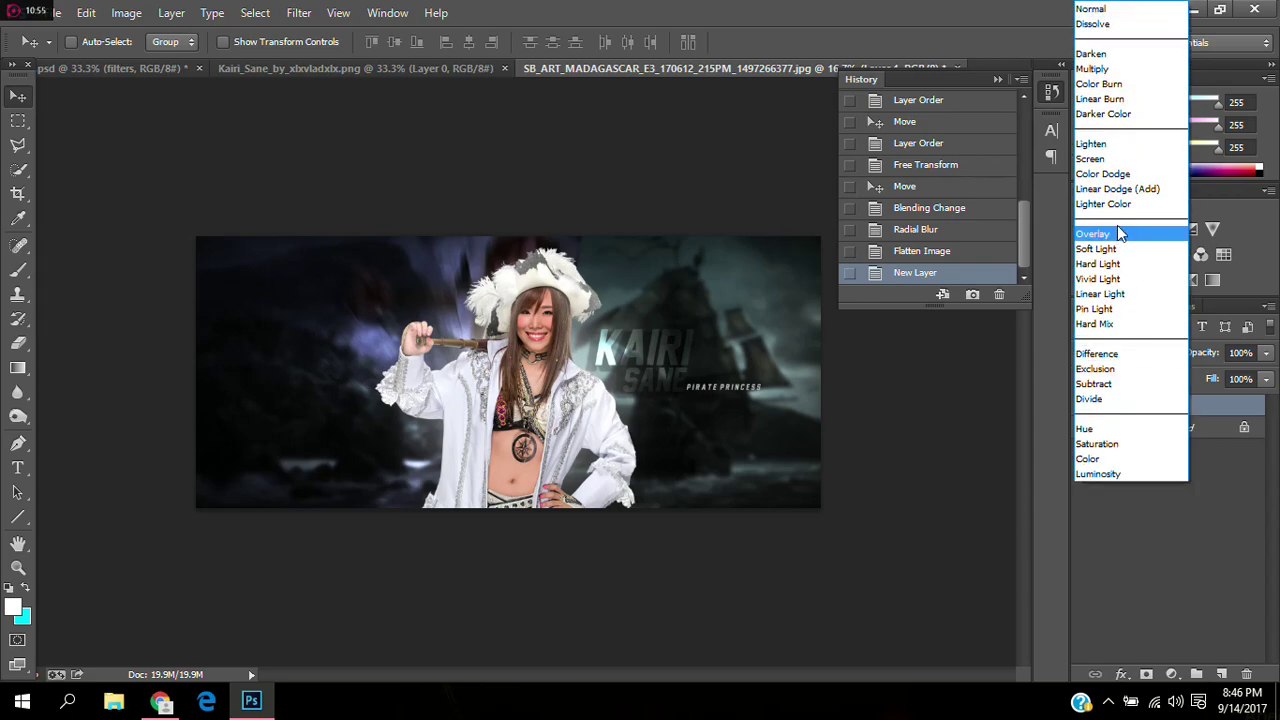
click(1118, 189)
Step: Paint a cyan glow over the lower edge of the ship side with a soft 3026 px brush
key(b)
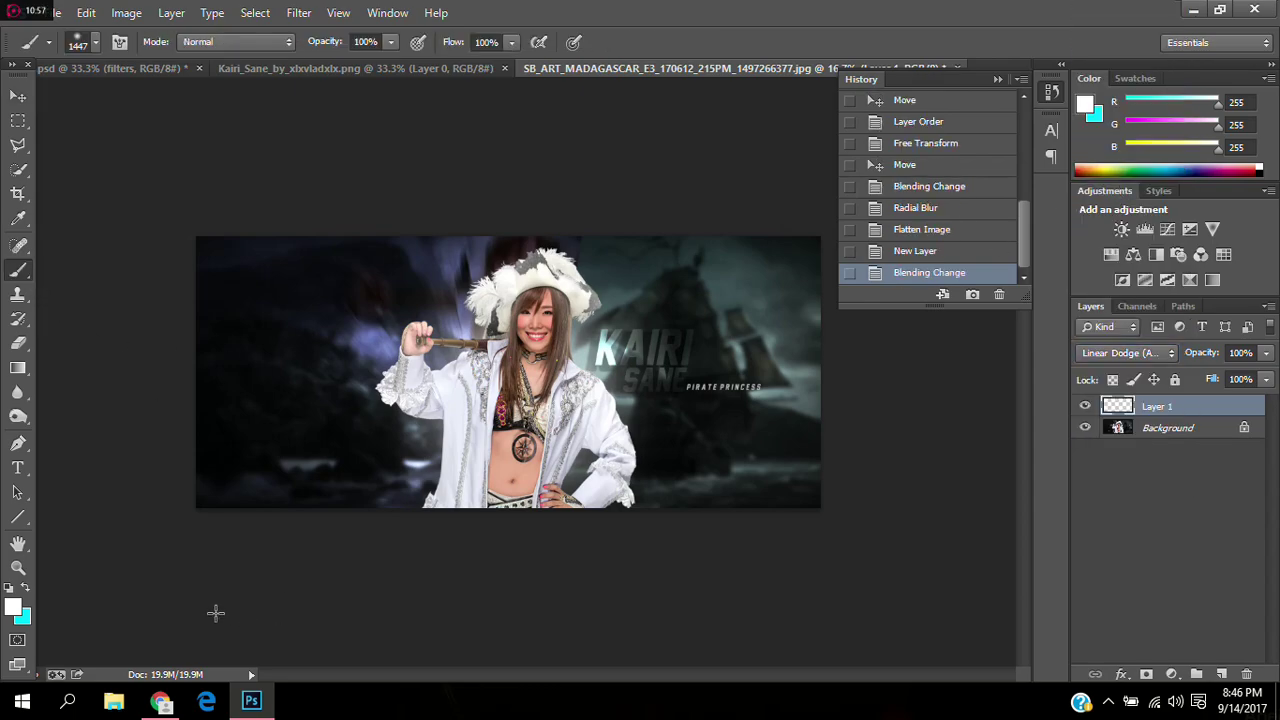
click(25, 588)
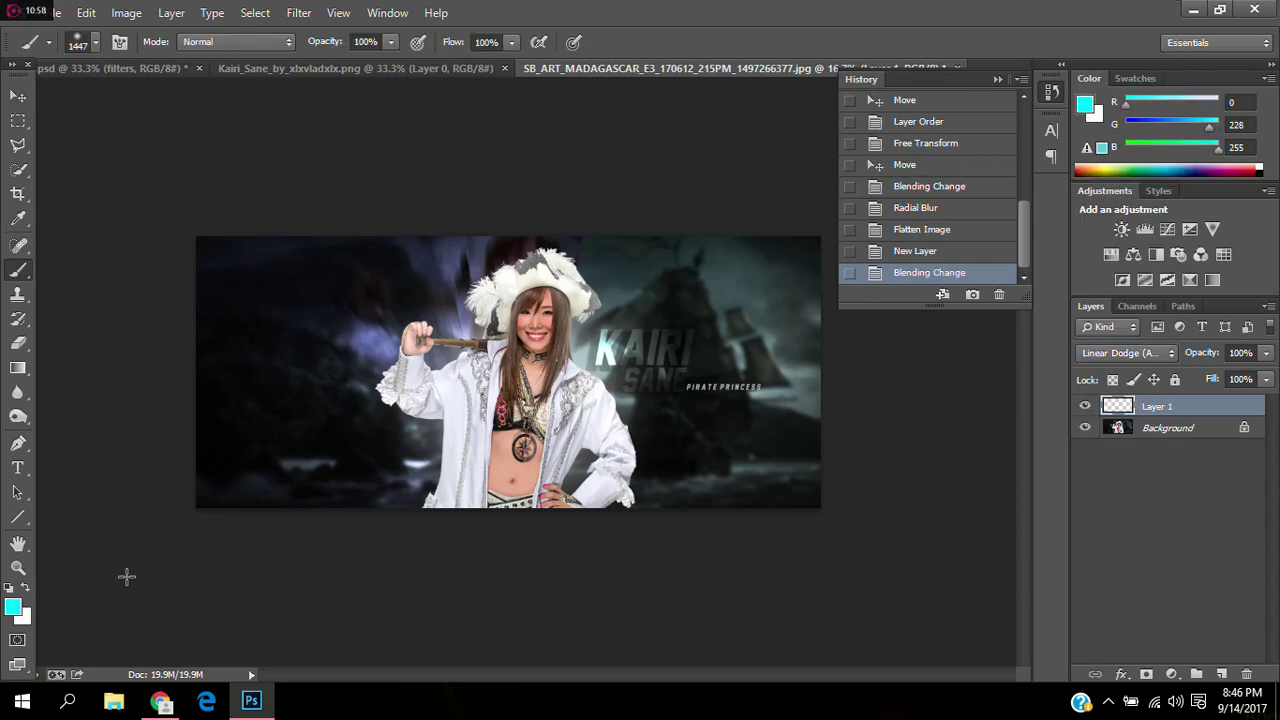
click(893, 530)
click(903, 256)
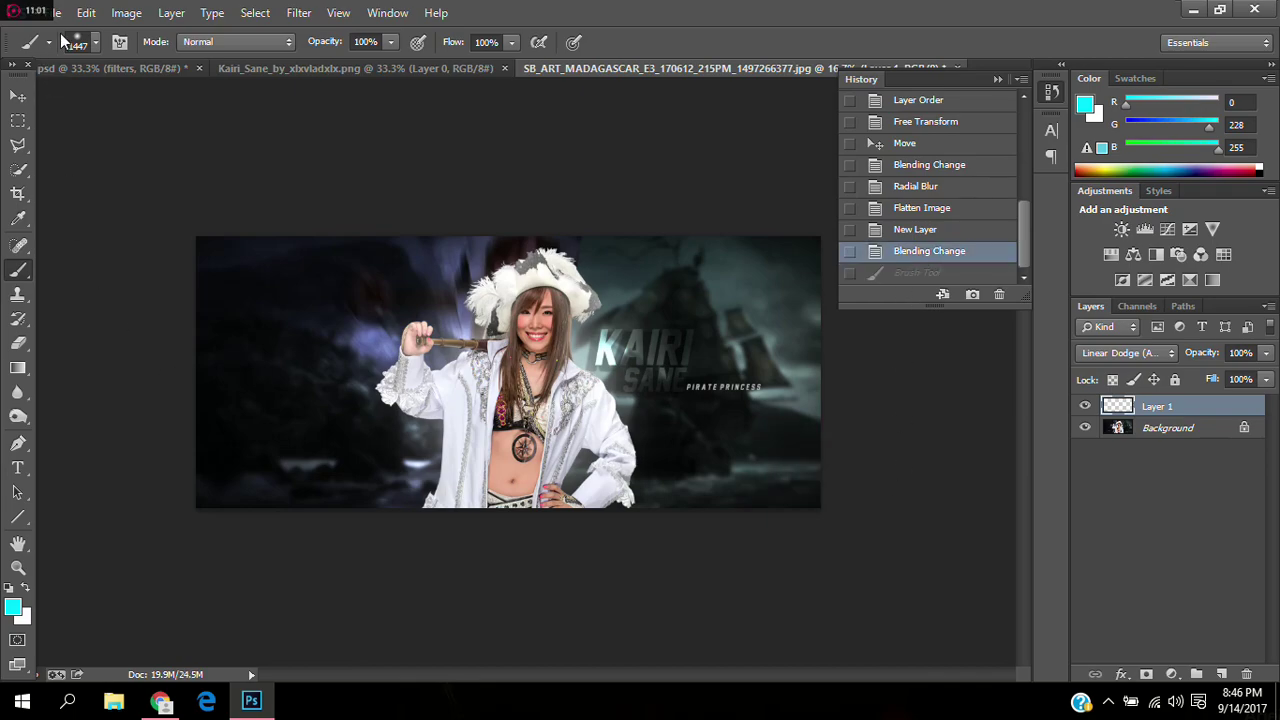
click(94, 44)
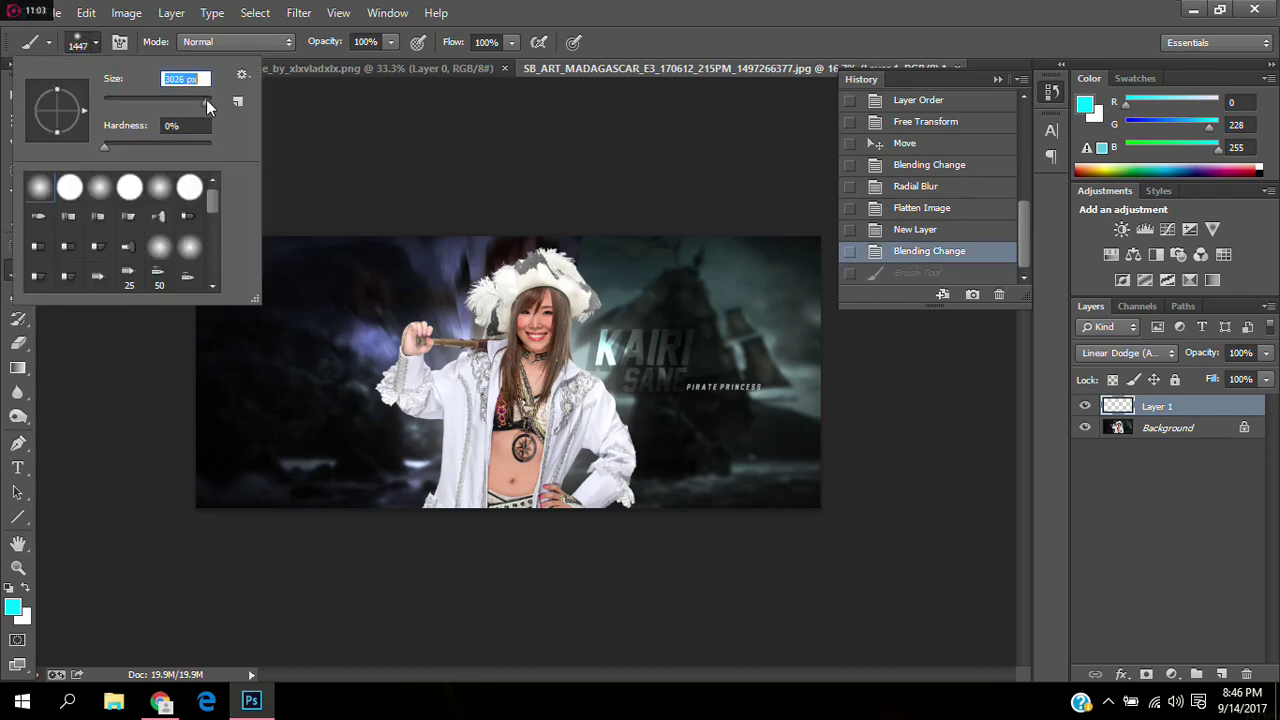
drag(206, 99, 208, 99)
click(706, 569)
drag(726, 516, 735, 514)
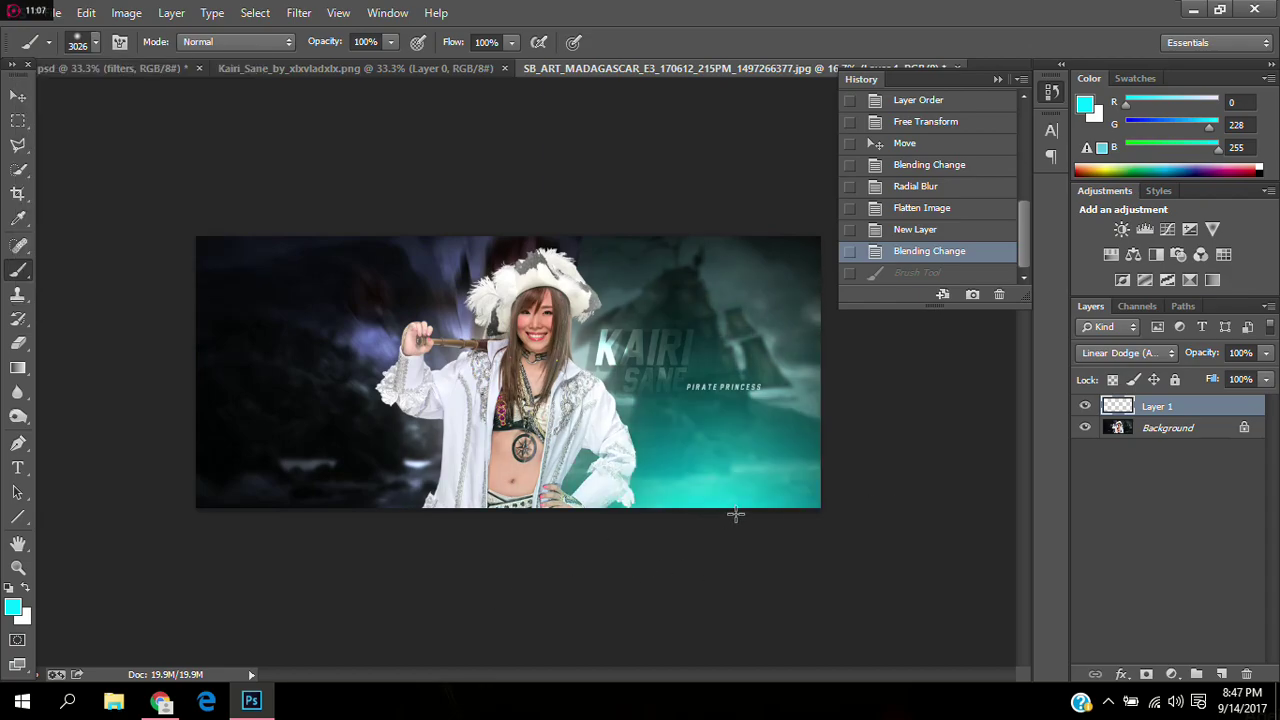
Step: Set the cyan glow layer to Overlay blending after trying Color, and shift the glow slightly toward the banner's lower-right corner
click(1110, 356)
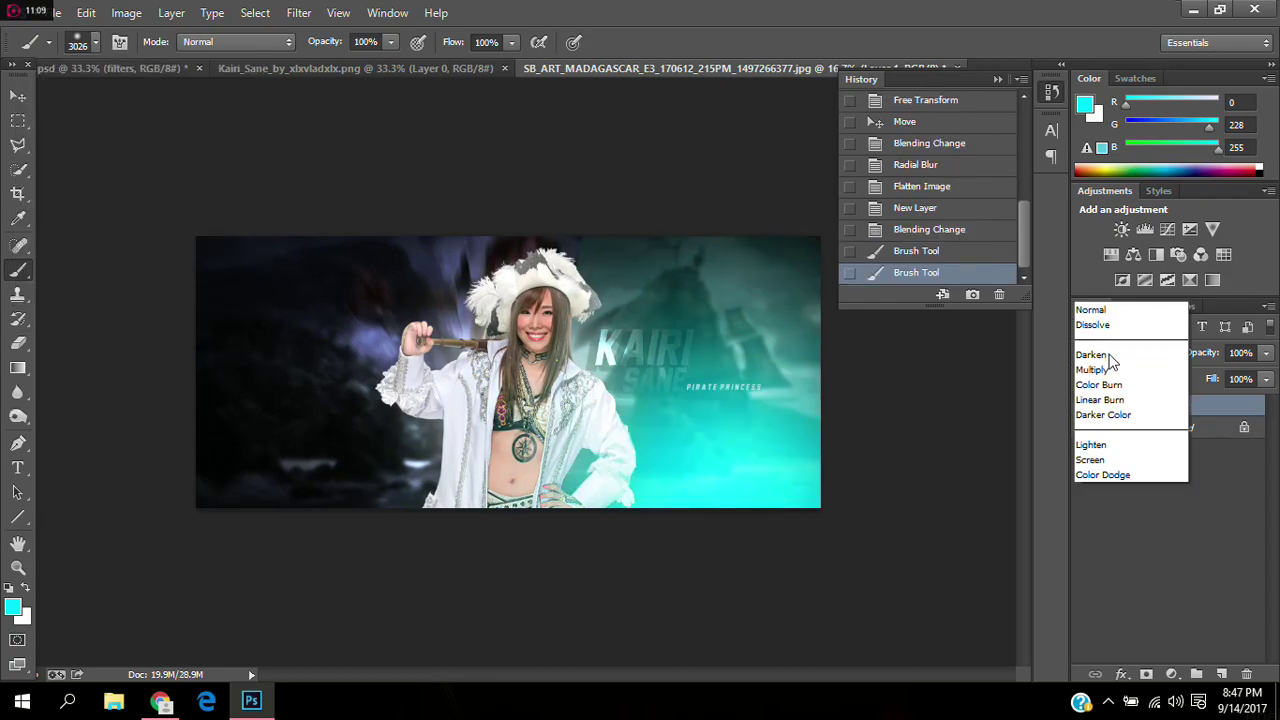
click(1100, 458)
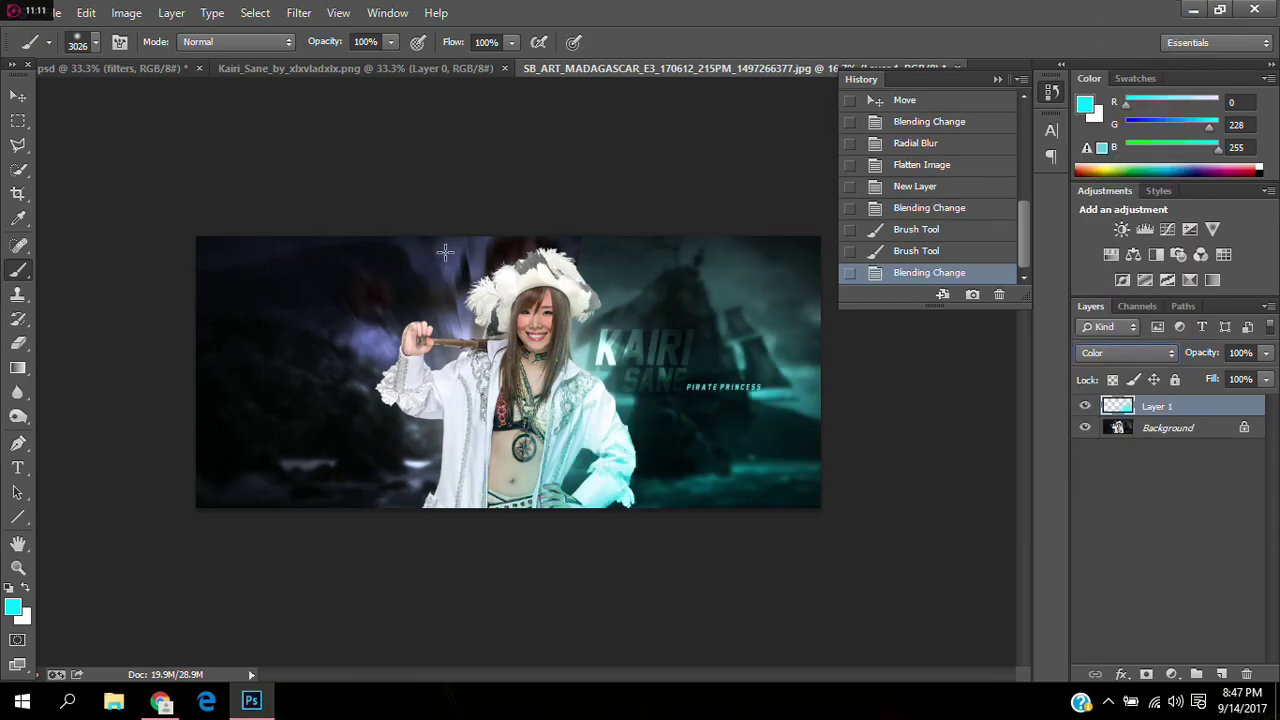
click(1114, 348)
click(1112, 235)
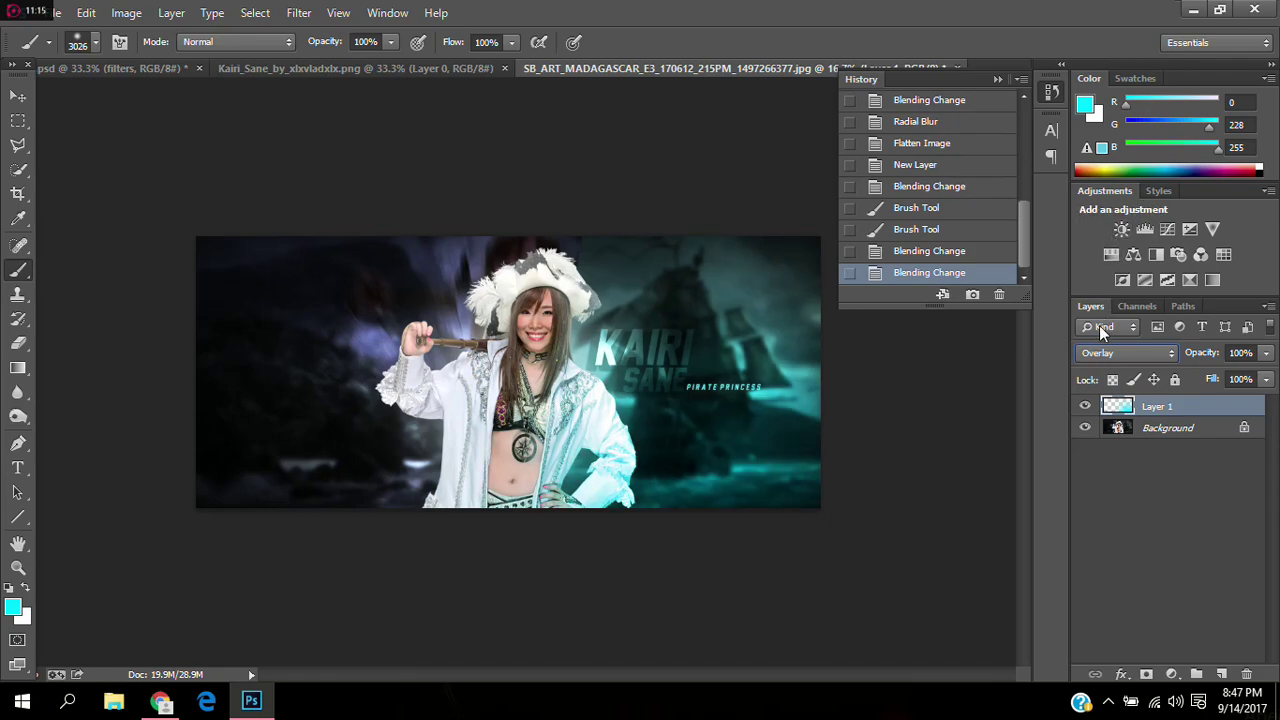
click(18, 97)
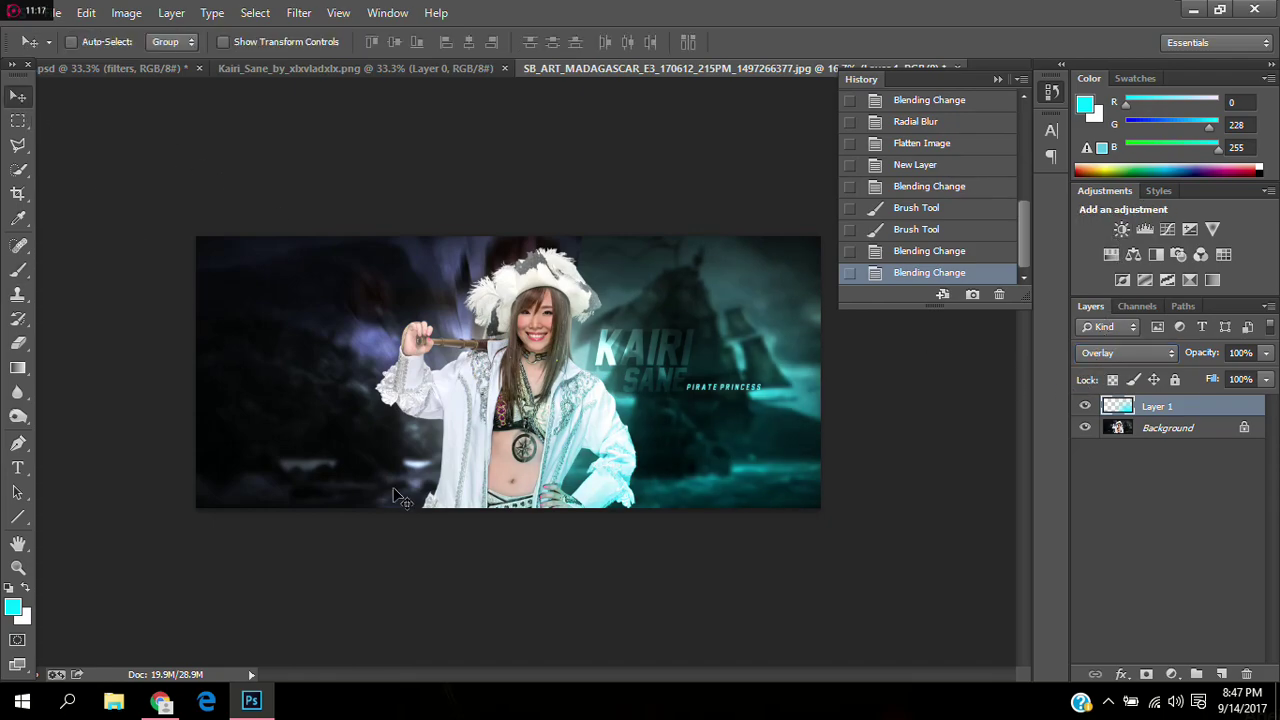
drag(657, 474, 672, 491)
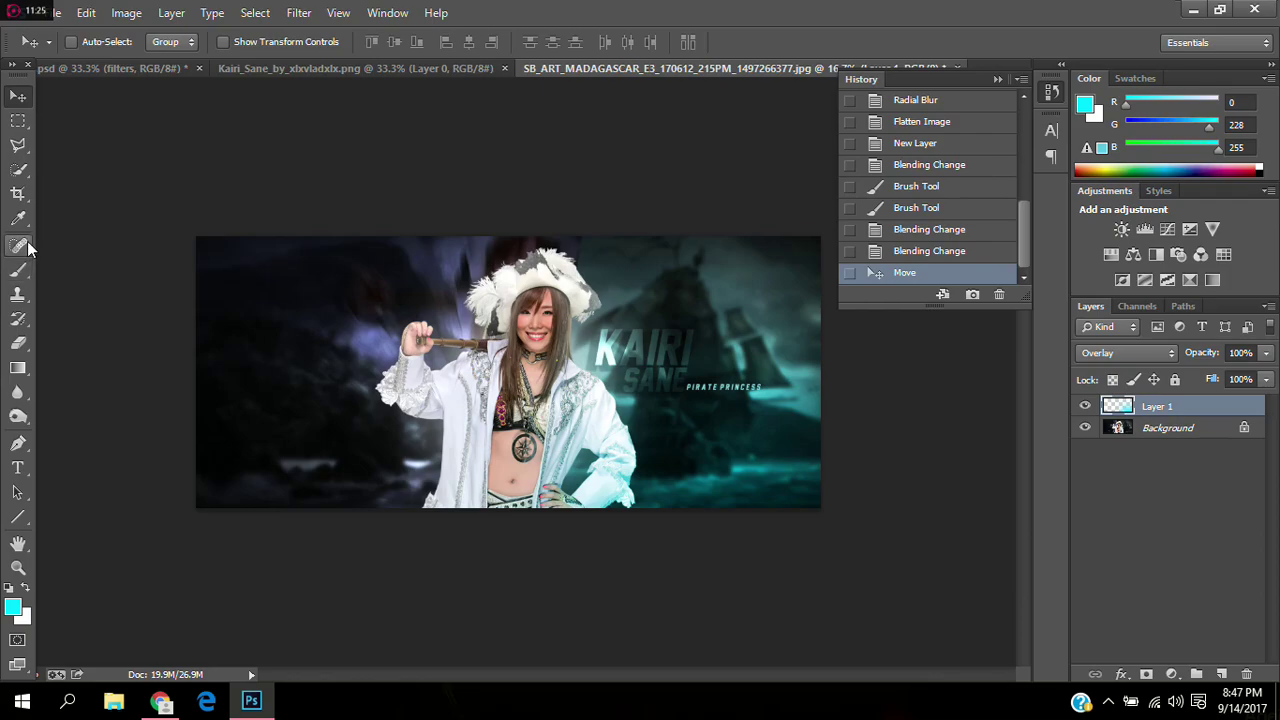
Step: Sample the muted purple #595b76 from the rocky background, paint it over the lower rocky side, and compare before and after
click(18, 270)
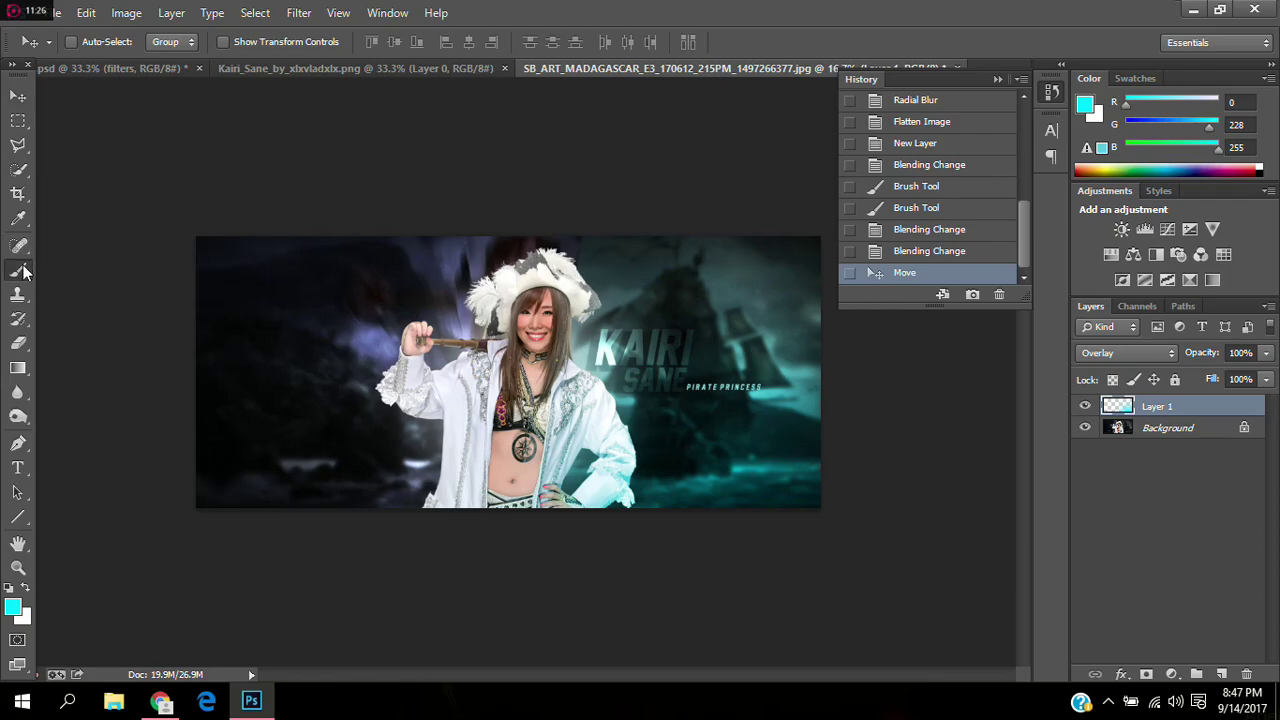
click(15, 609)
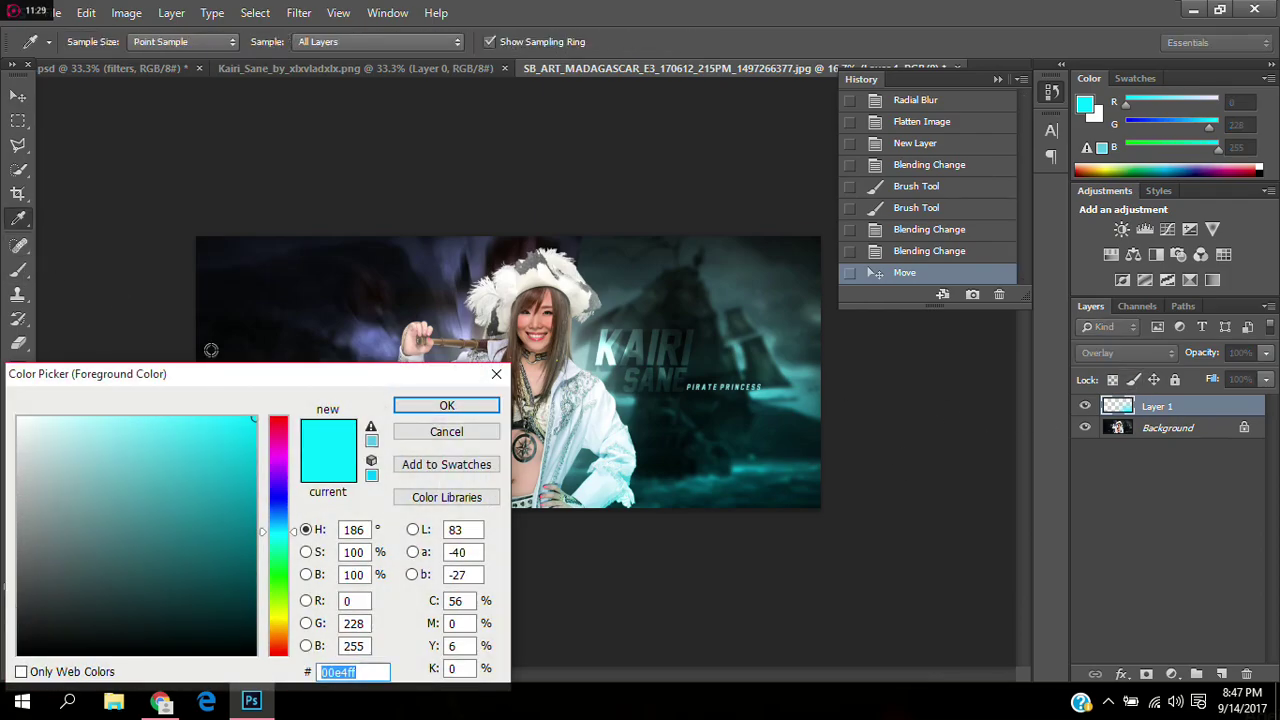
click(459, 320)
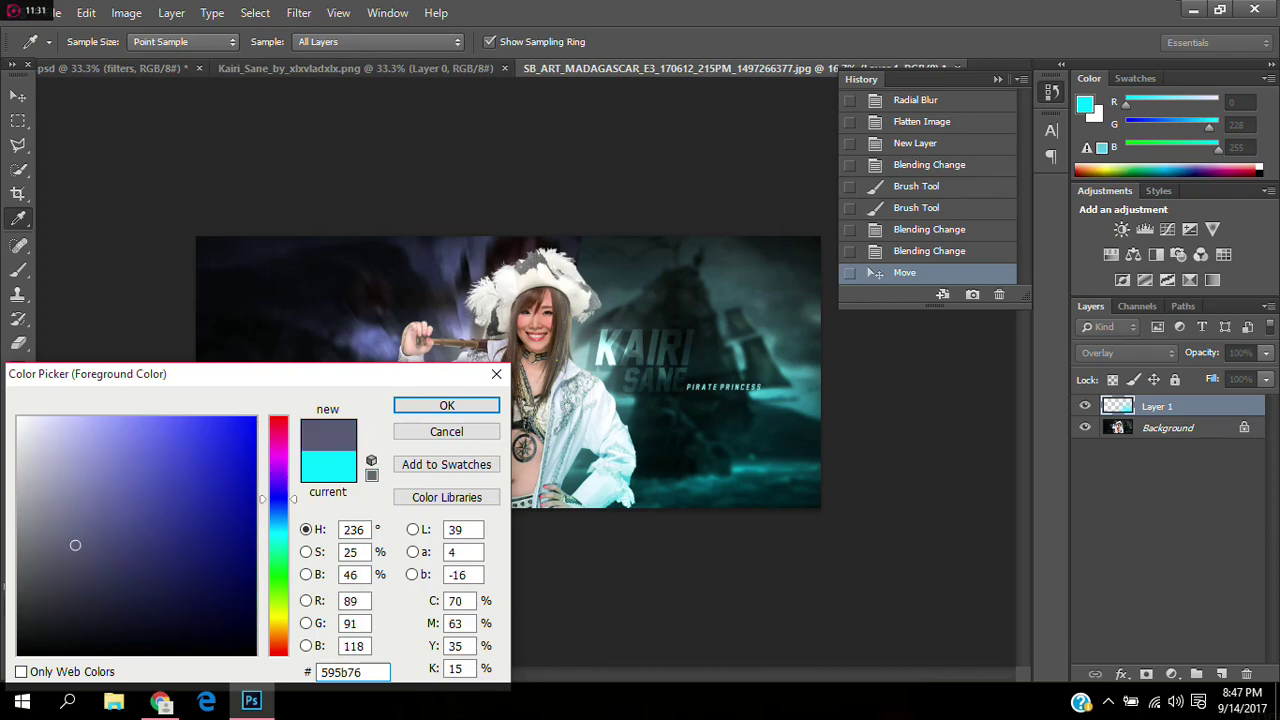
click(445, 407)
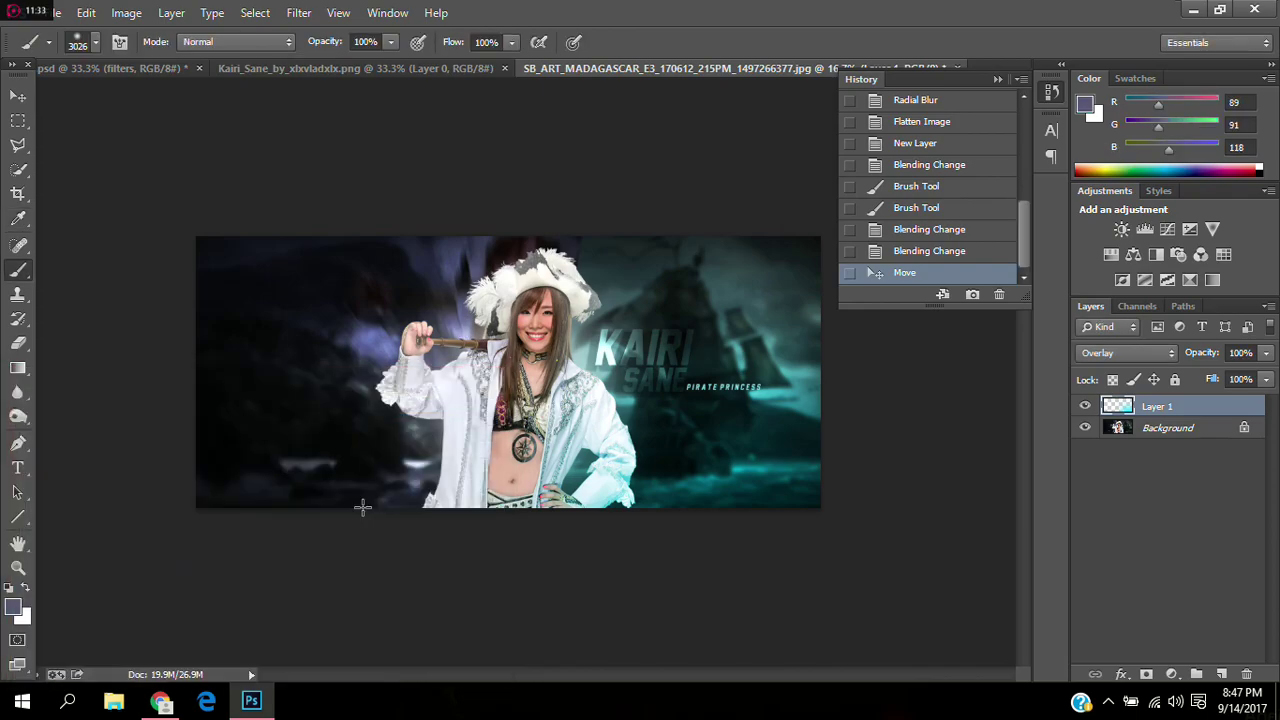
click(276, 514)
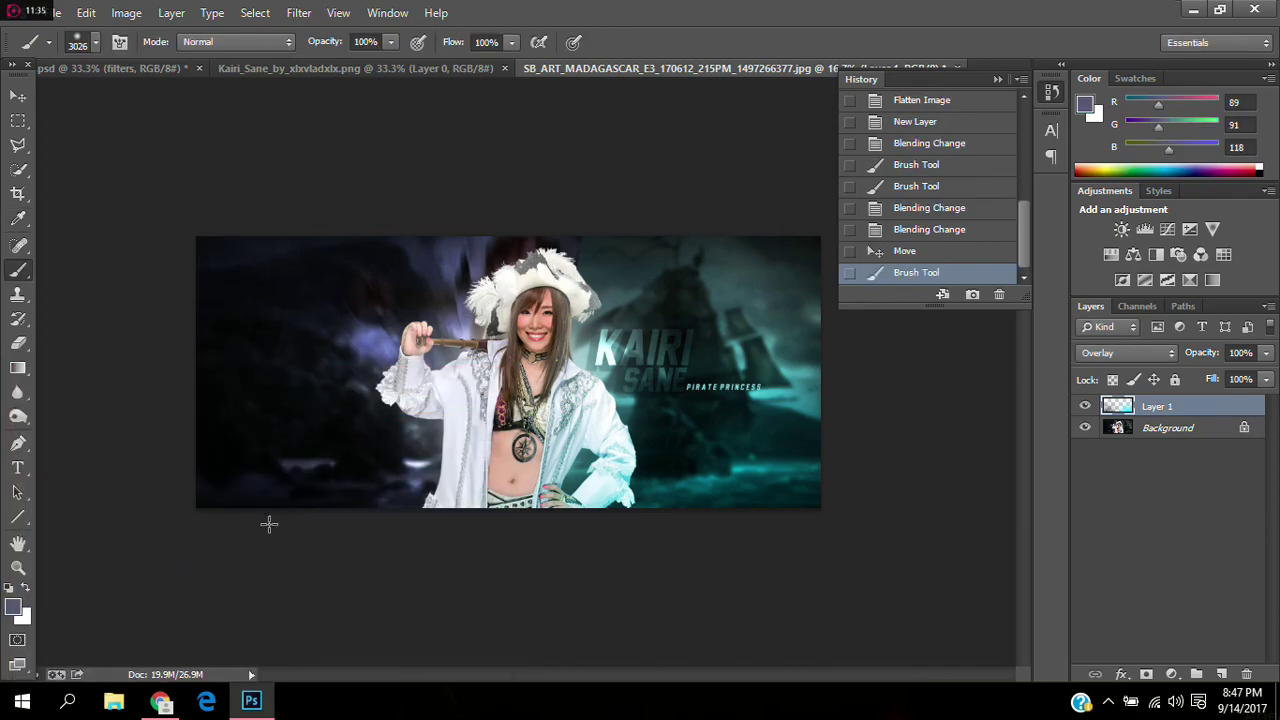
click(386, 484)
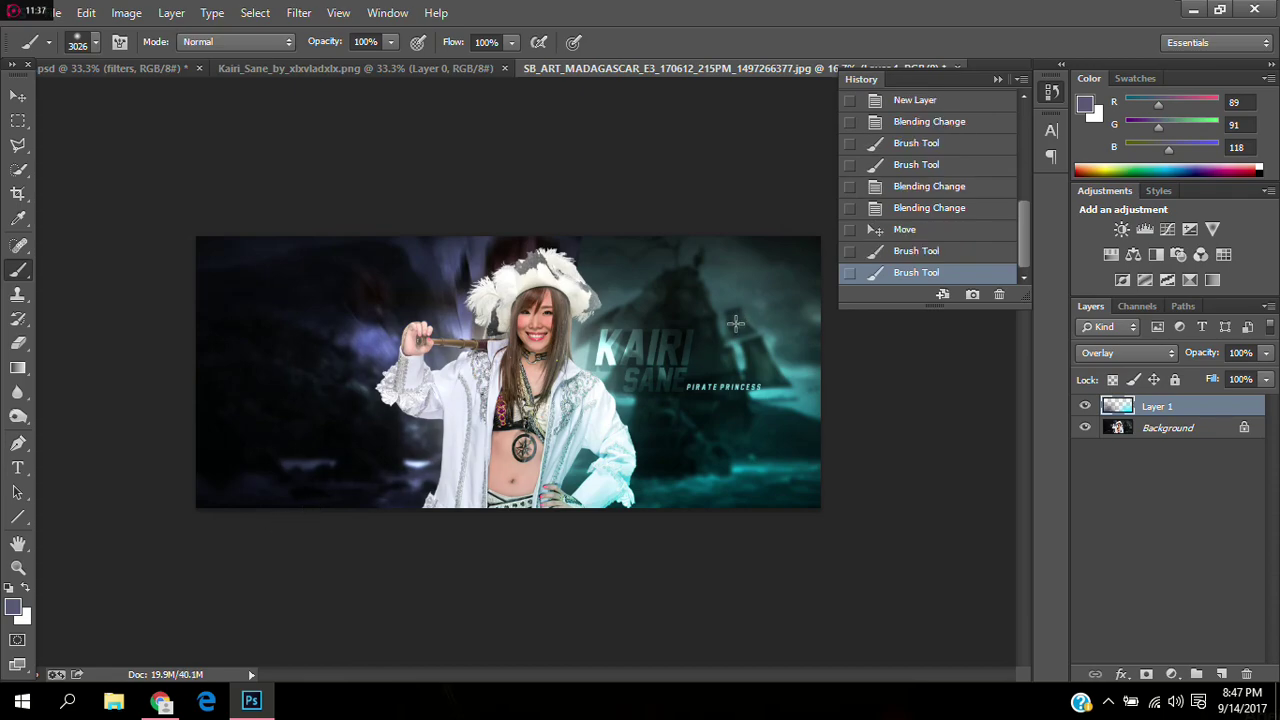
click(940, 236)
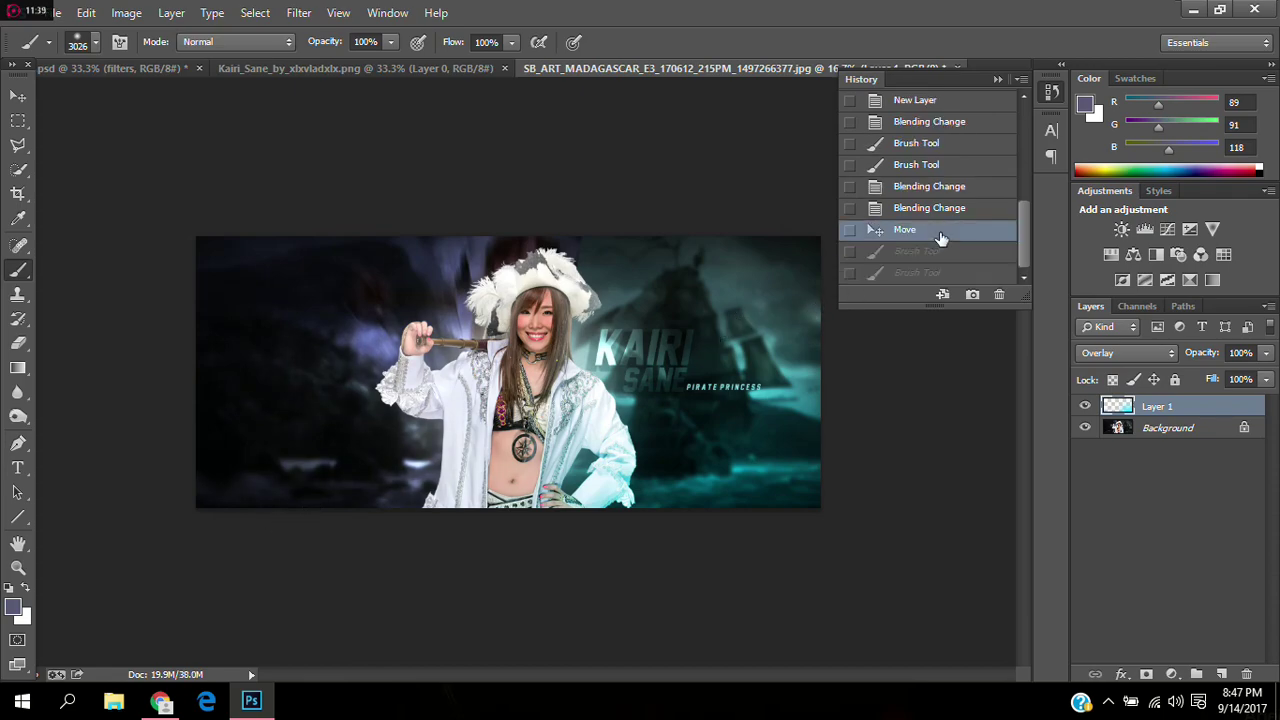
click(926, 277)
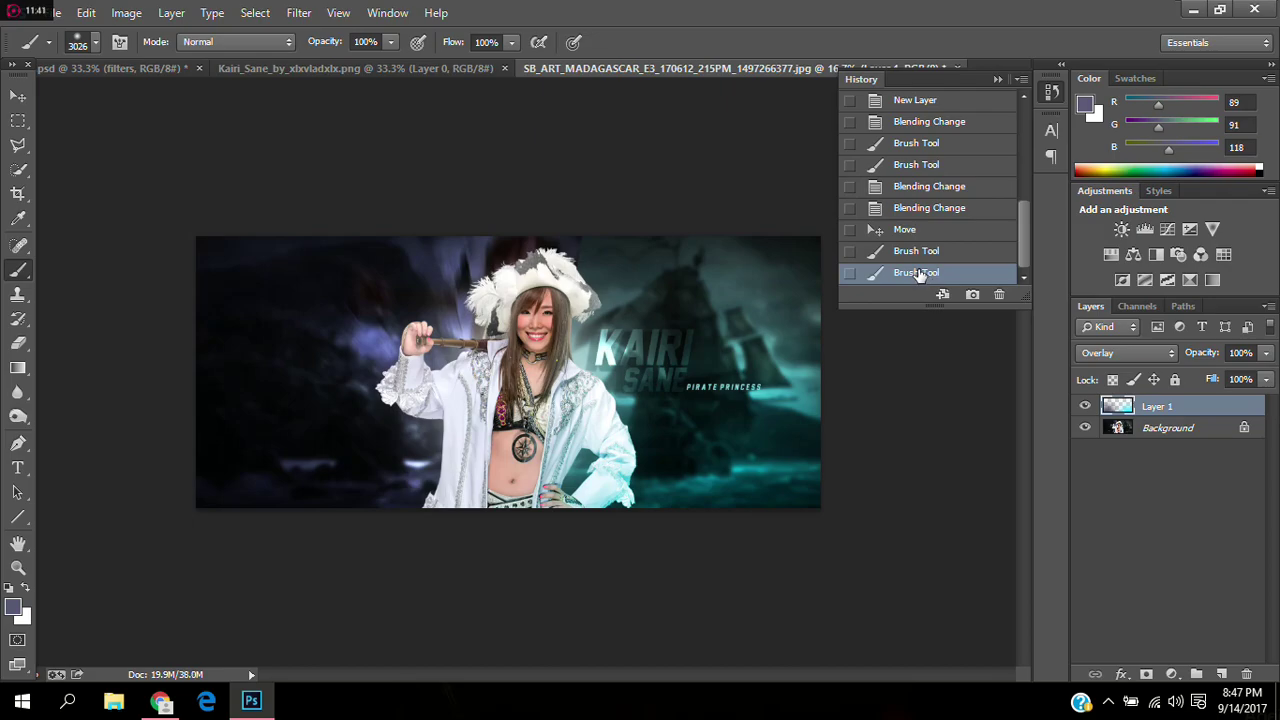
Step: Merge the painted color layer with the background using Merge Visible
click(17, 95)
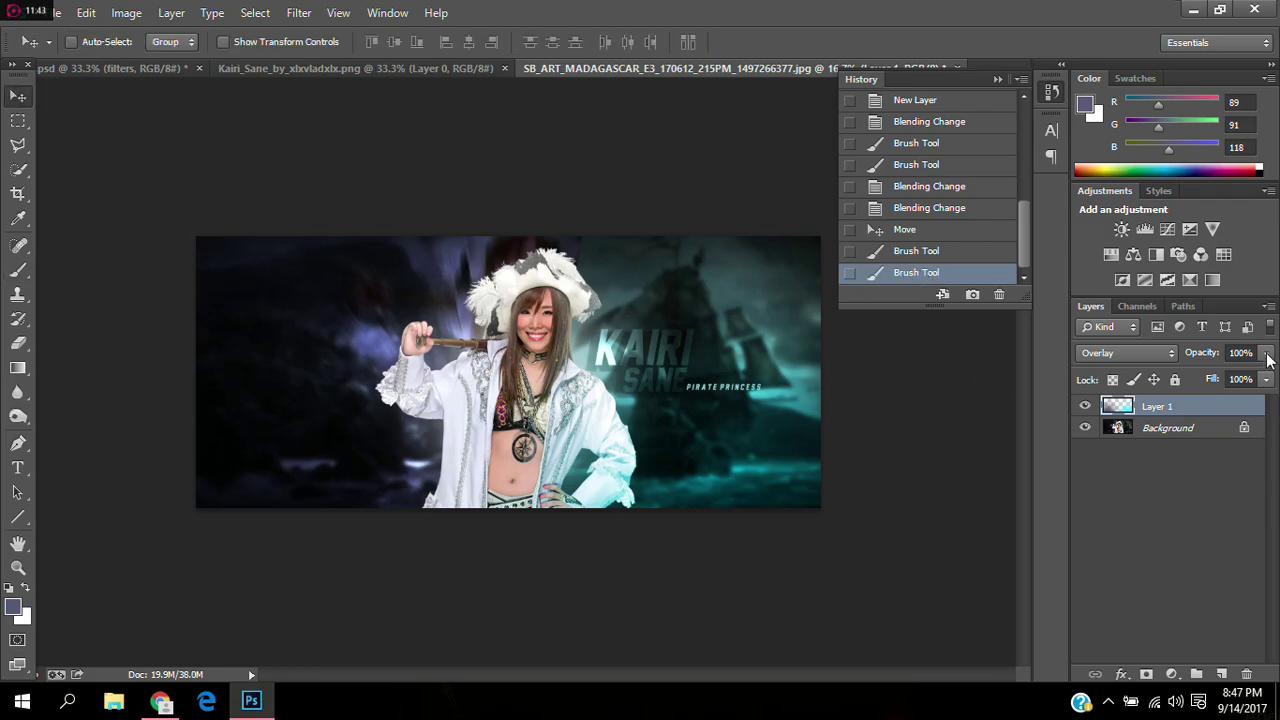
right_click(1175, 410)
click(990, 554)
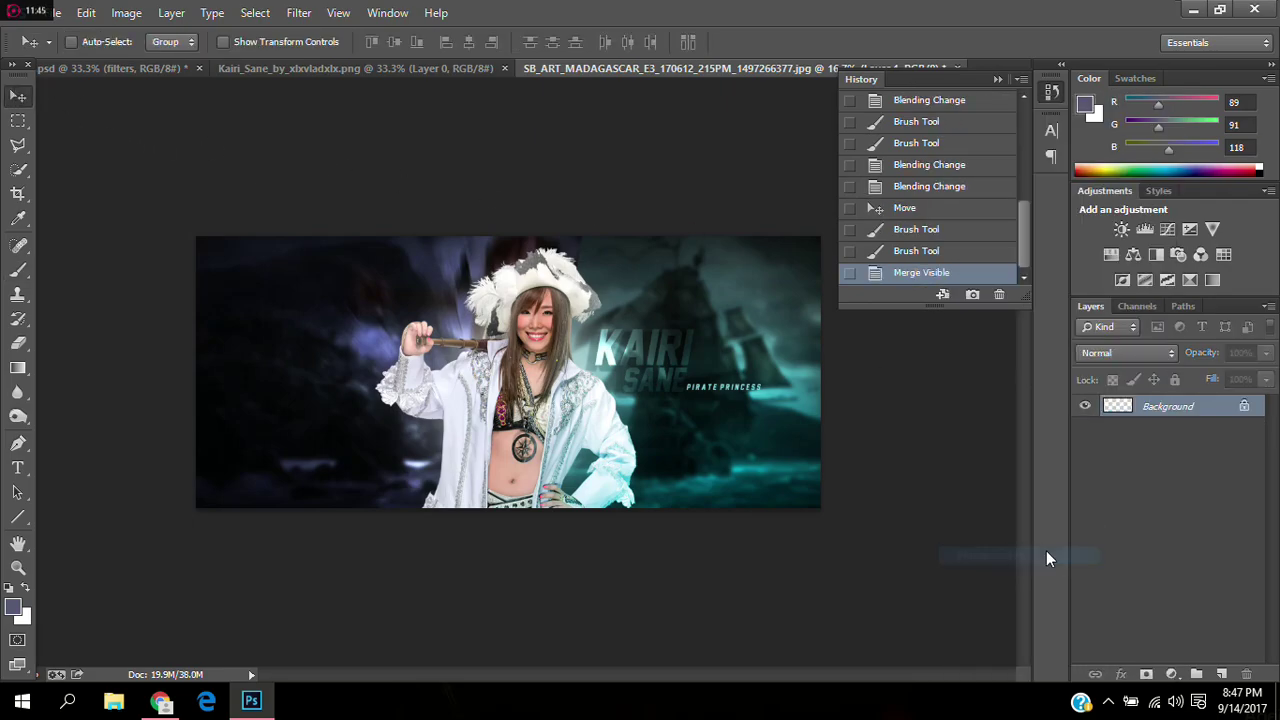
Step: Add a Curves adjustment above the merged background and pull two points slightly below the diagonal to darken the banner
click(1171, 674)
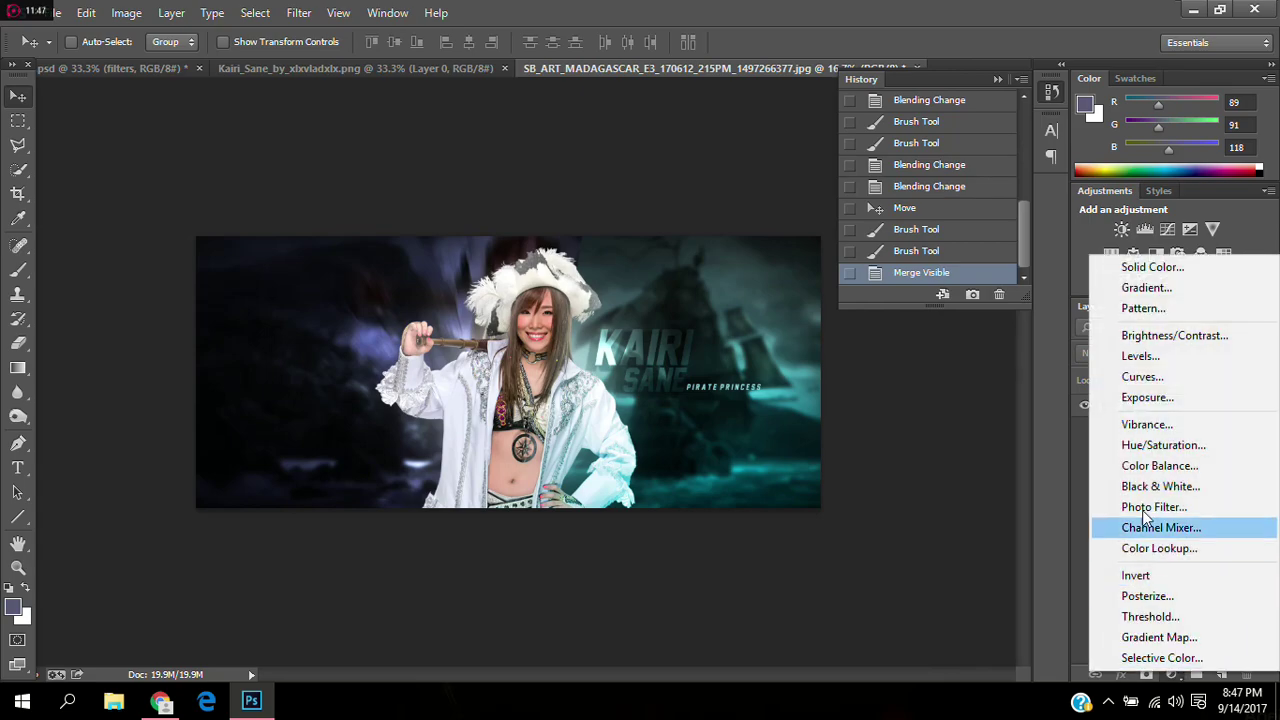
click(1140, 378)
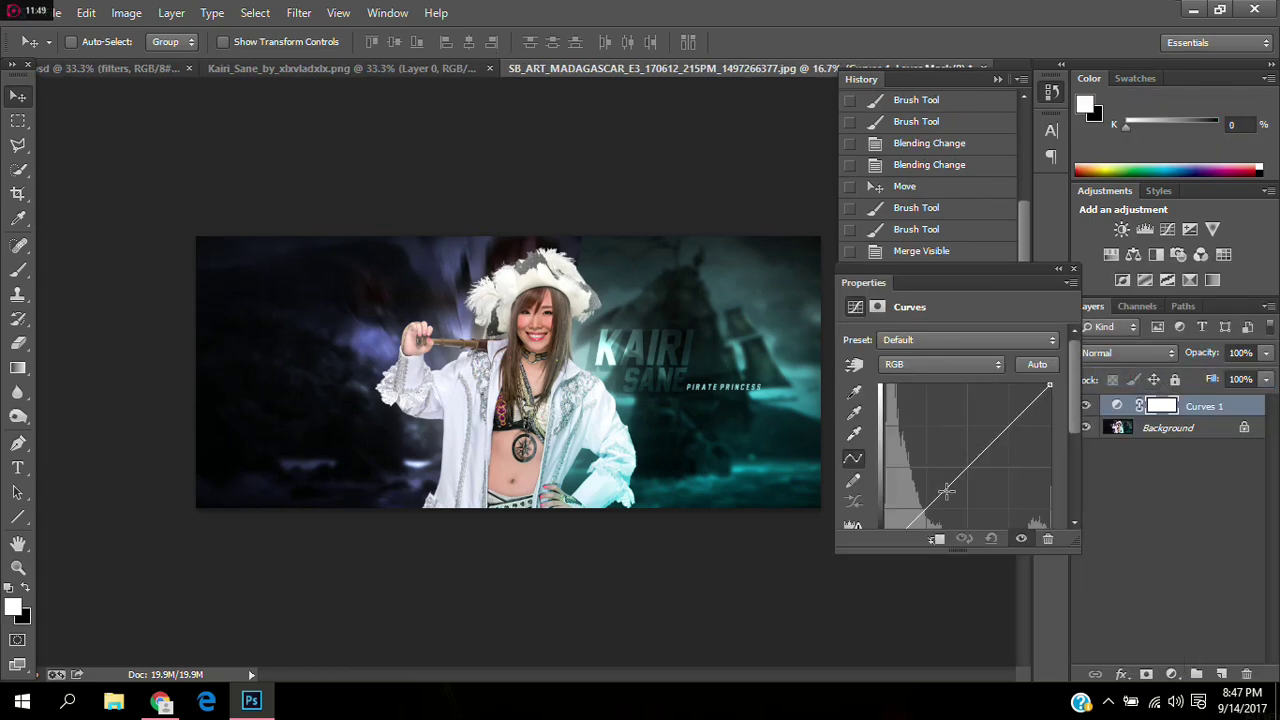
drag(946, 491, 951, 492)
click(993, 453)
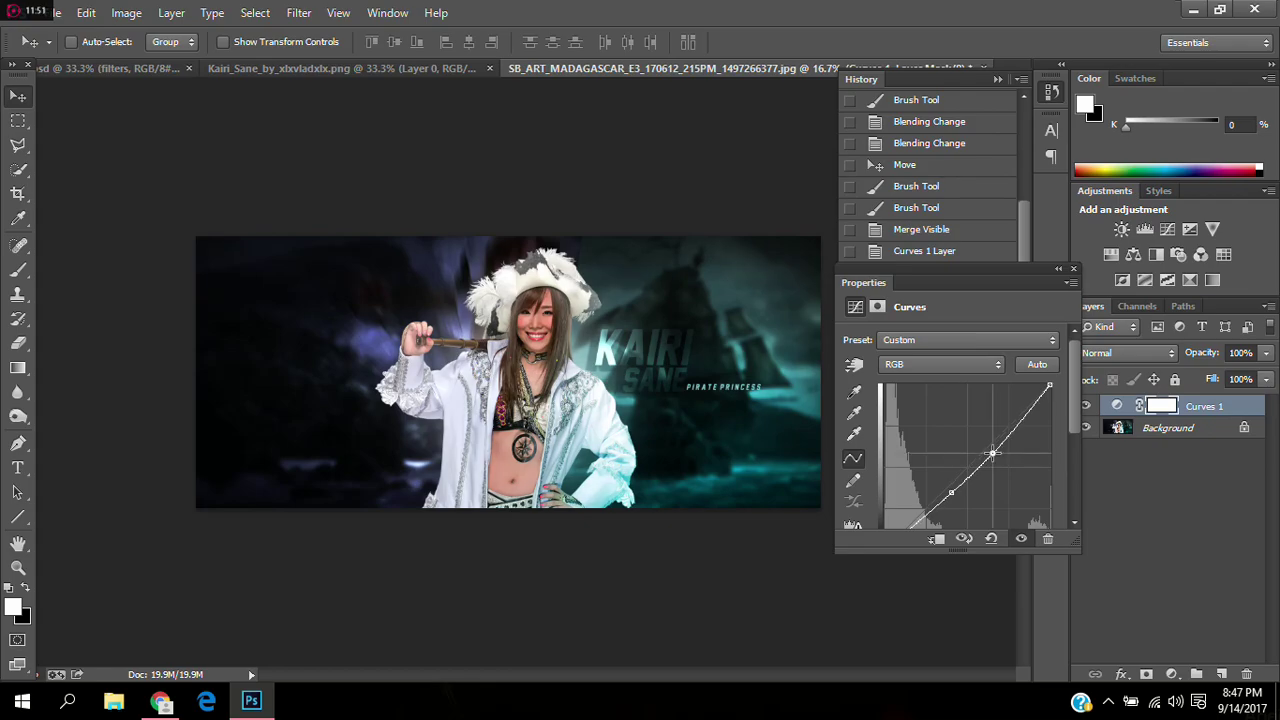
drag(992, 453, 988, 451)
click(1073, 270)
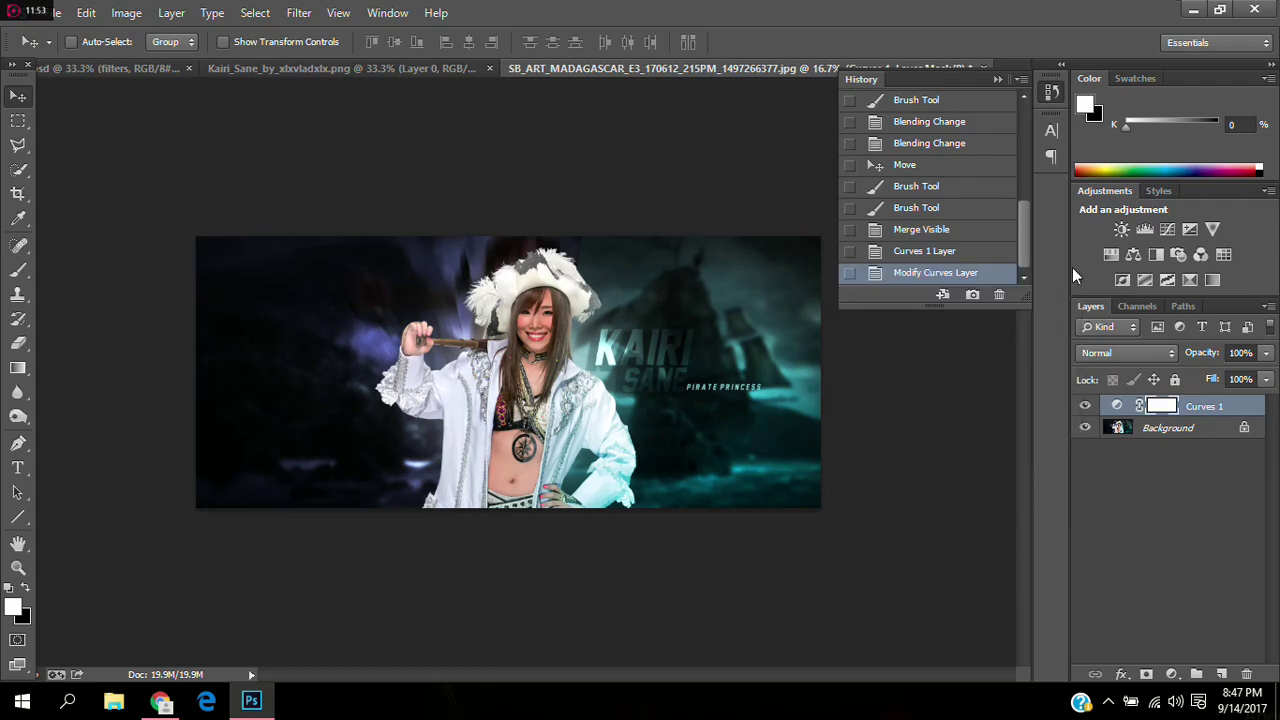
Step: Add a Vibrance adjustment layer above the curves with vibrance at -19 and saturation at +15
click(1172, 674)
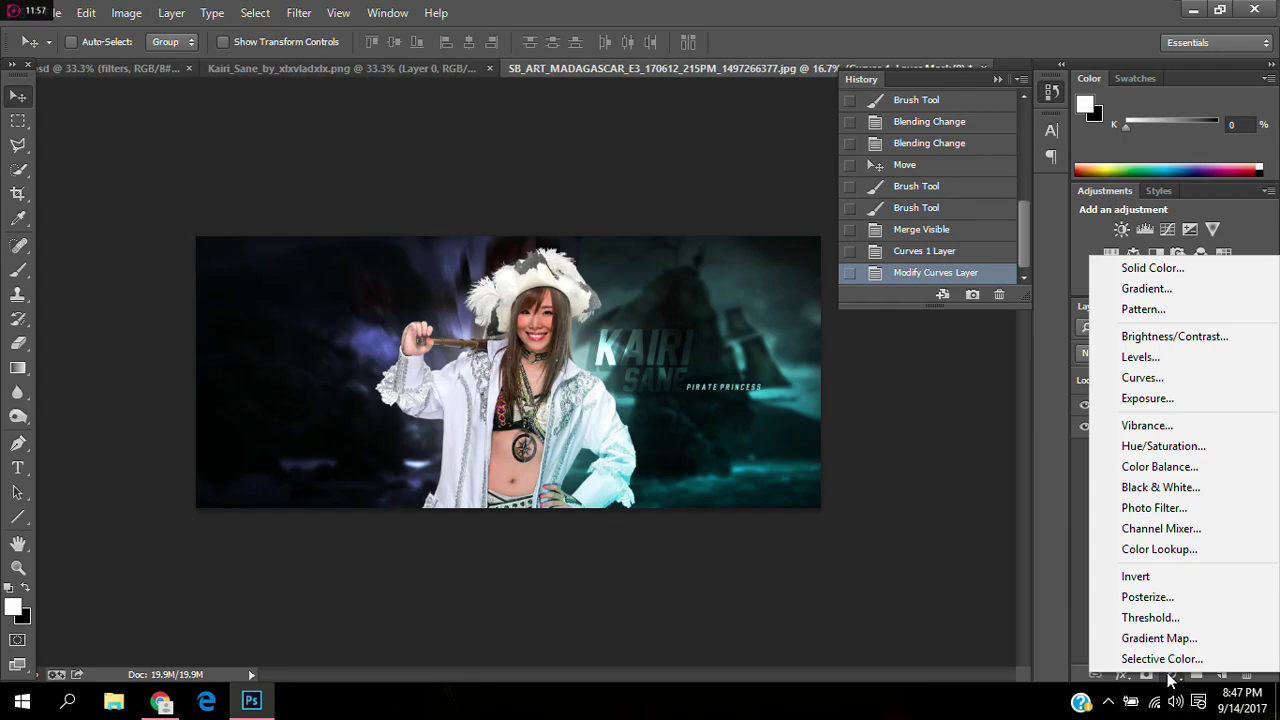
click(1167, 424)
drag(951, 356, 966, 396)
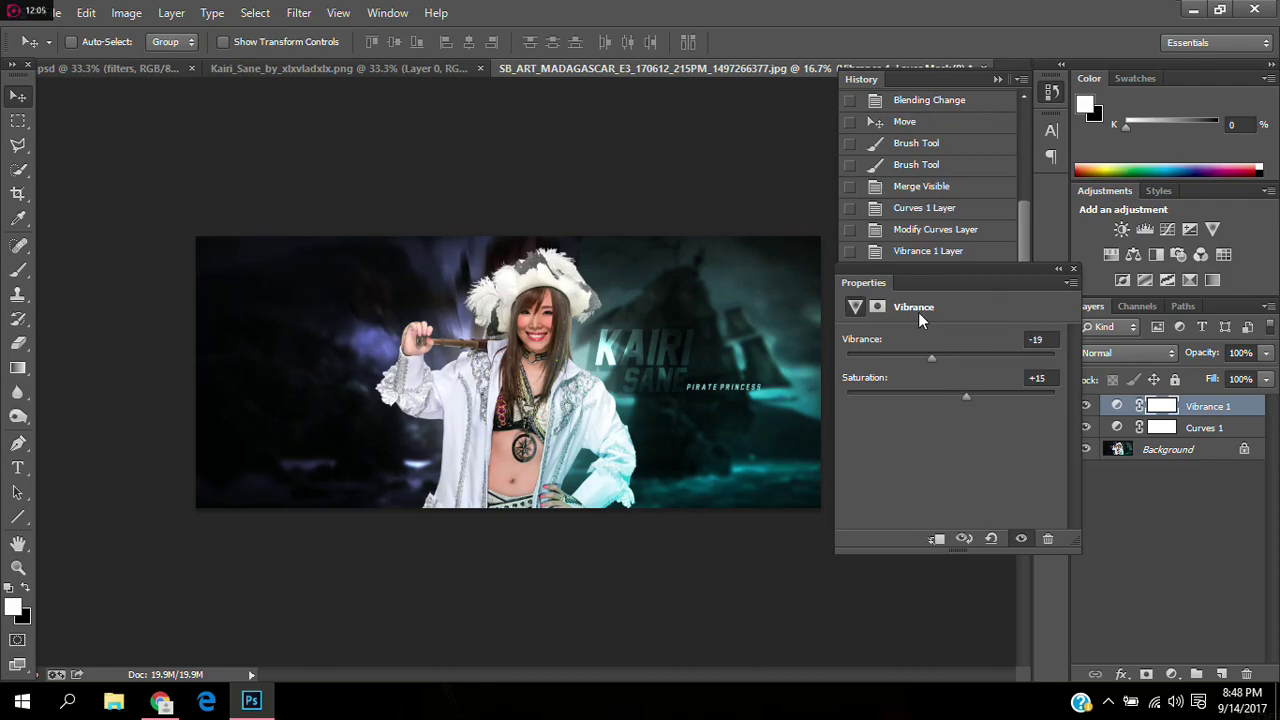
click(1074, 269)
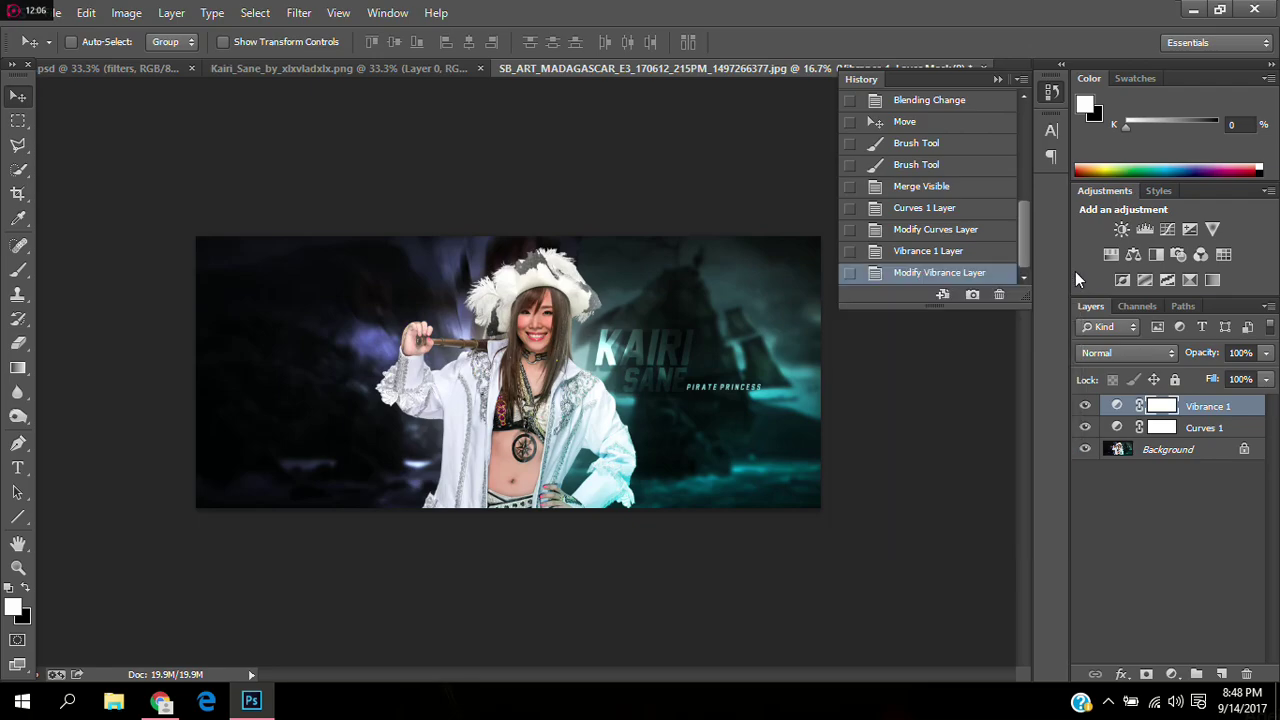
Step: Add a Levels adjustment layer, setting the midtones to 0.94 and pulling the white input point in to about 236
click(1171, 674)
click(1141, 364)
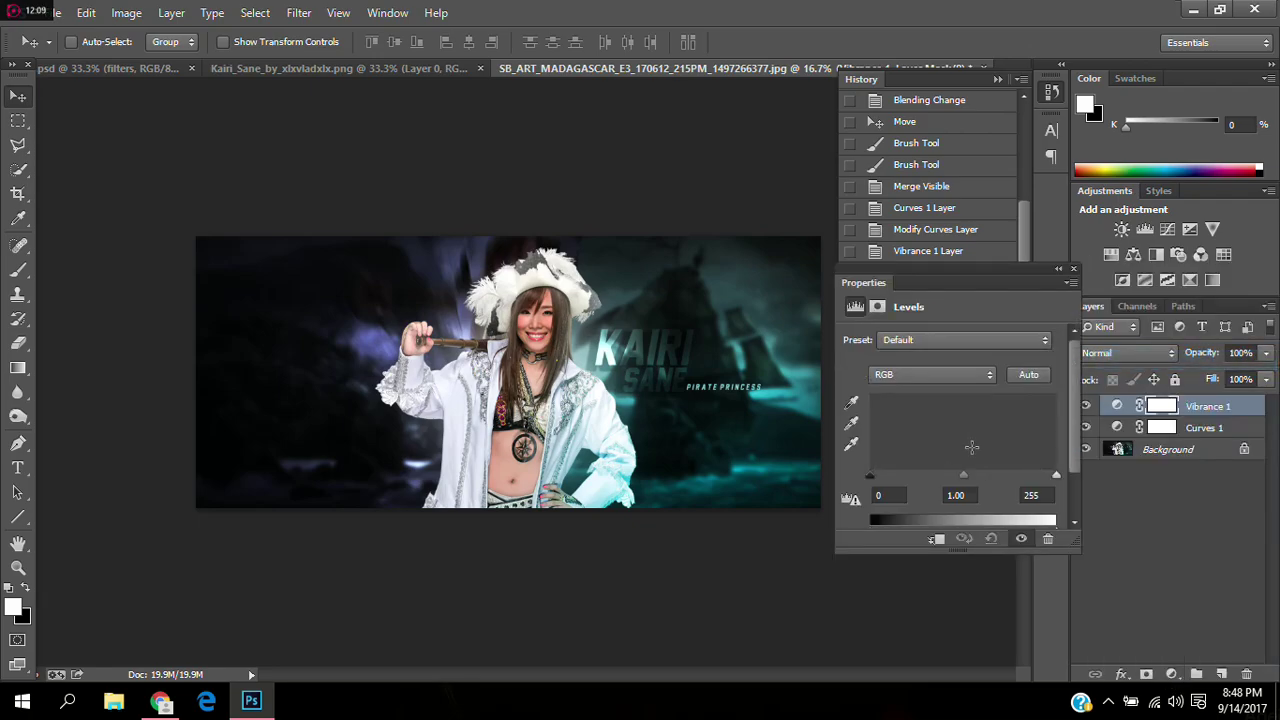
drag(964, 474, 967, 473)
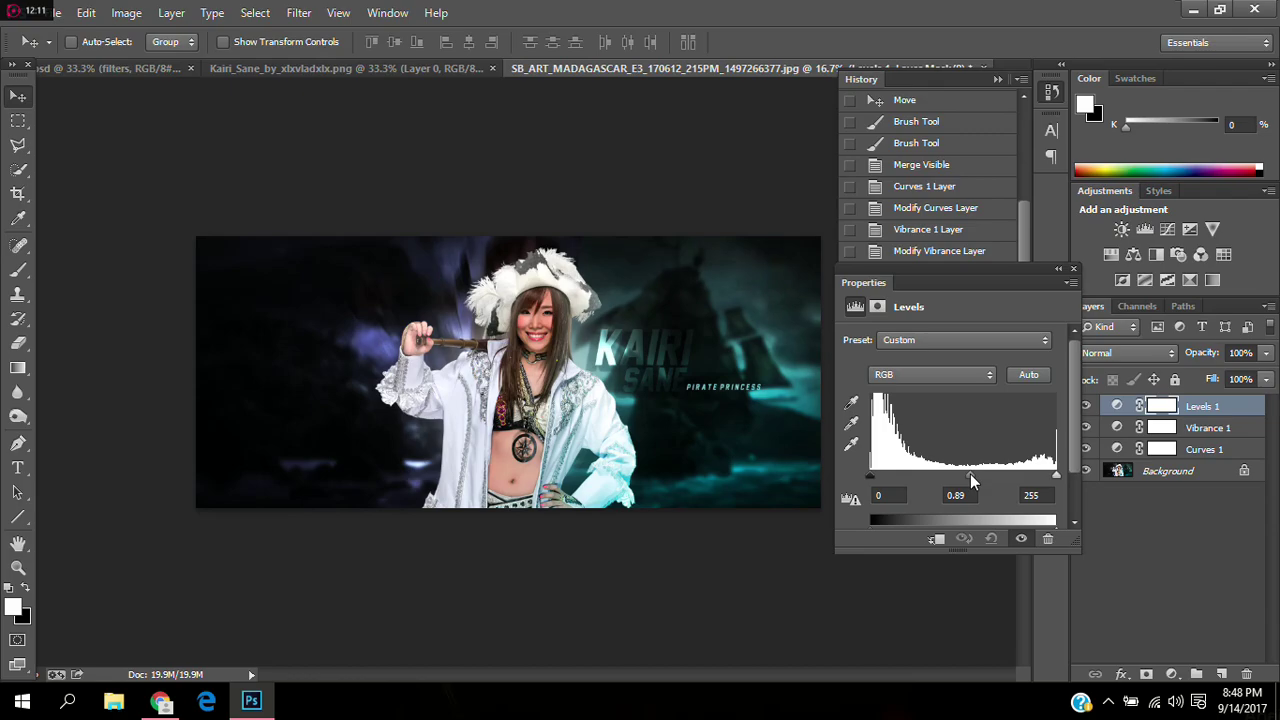
drag(1048, 477, 1050, 477)
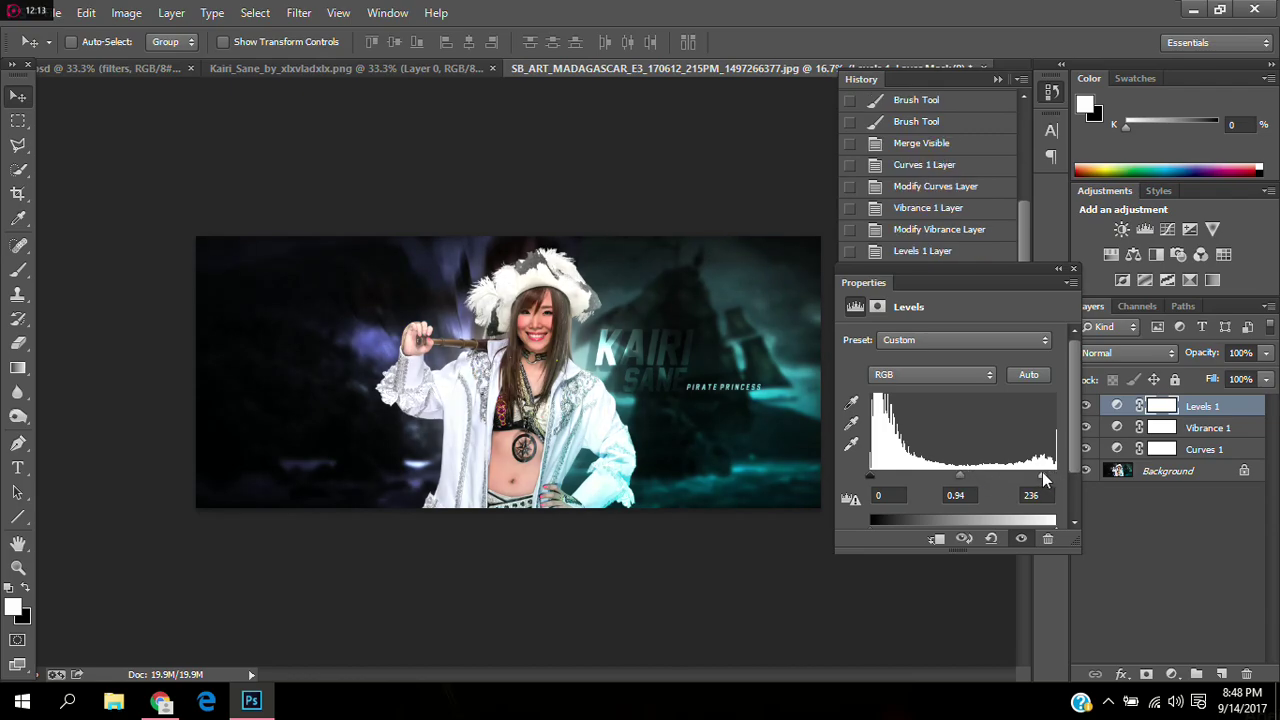
click(870, 475)
click(1073, 268)
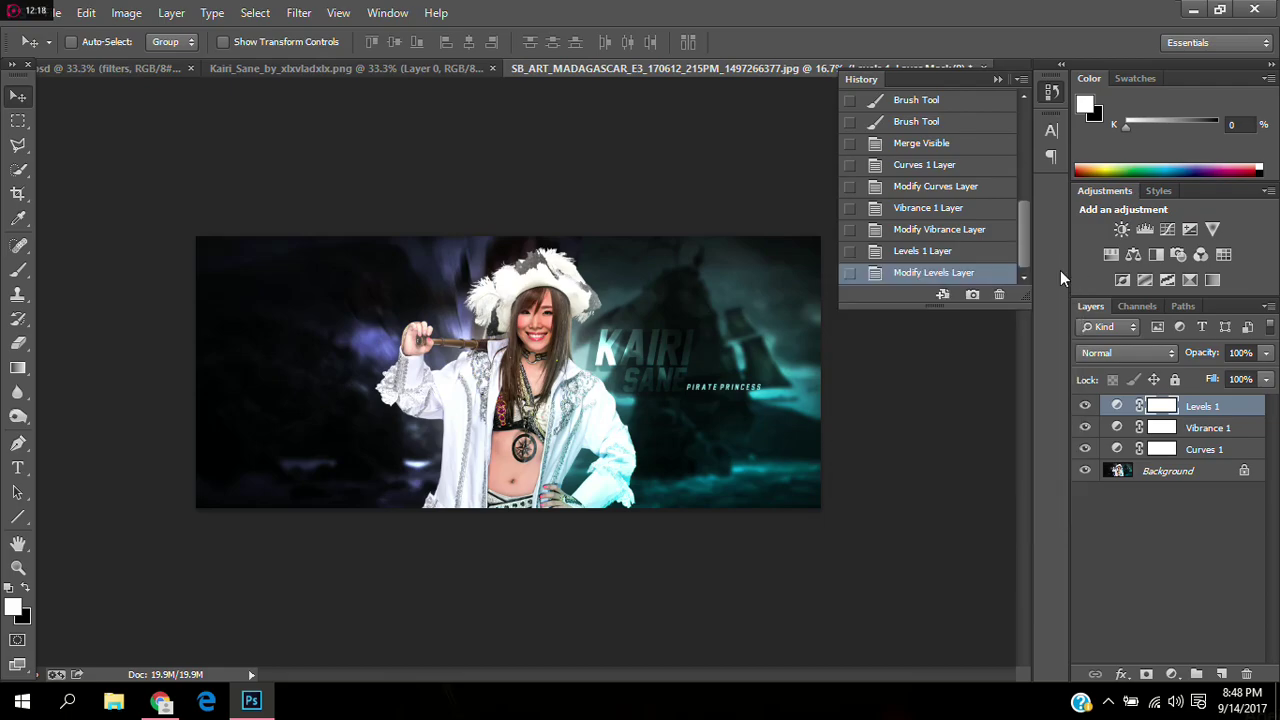
Step: Compare the banner's merged state before the adjustments with its current Levels state in the history
click(943, 146)
click(929, 273)
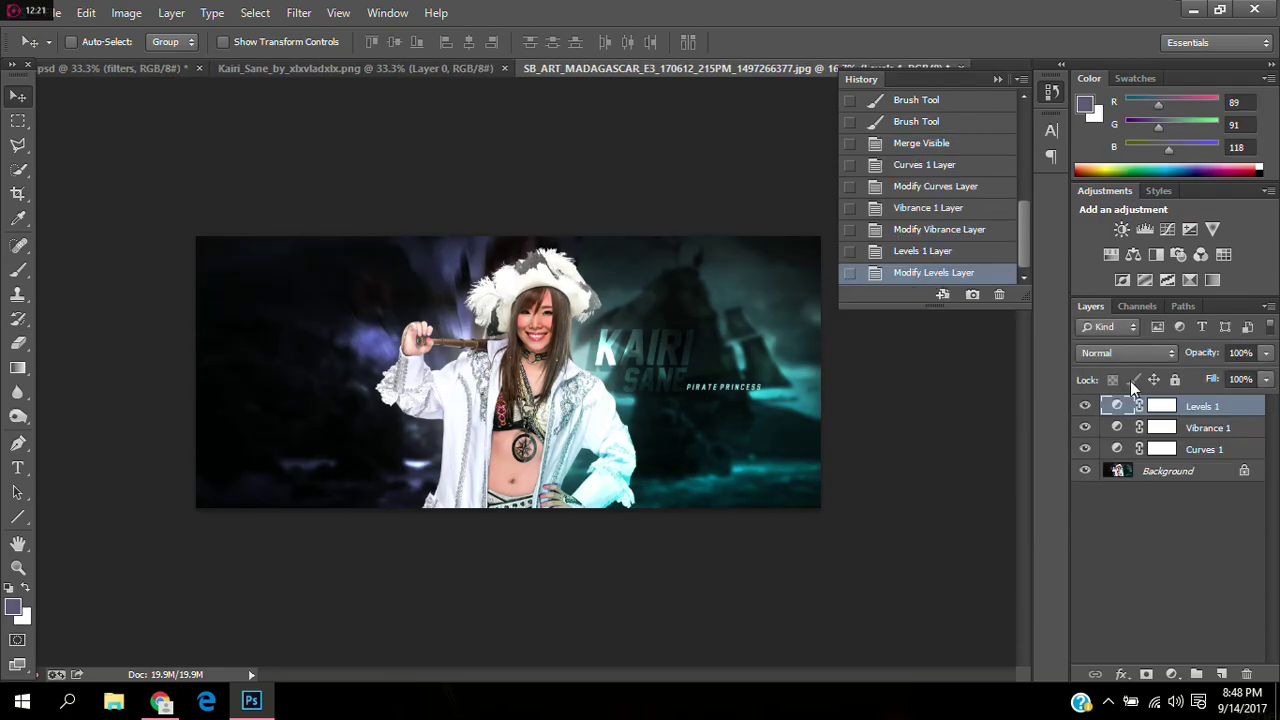
click(126, 12)
click(1176, 548)
click(1170, 471)
click(1206, 416)
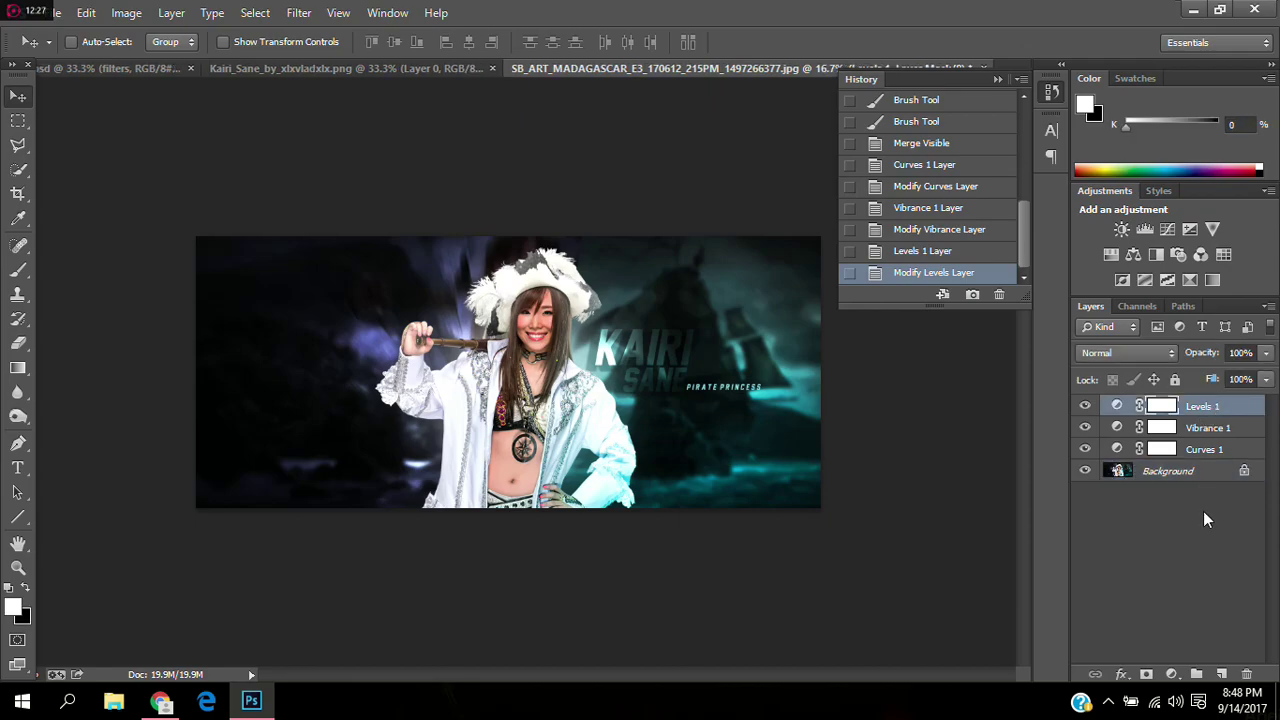
Step: Add an Exposure adjustment layer and set its offset to 0.0040 after trying 0.0080
click(1171, 674)
click(1145, 403)
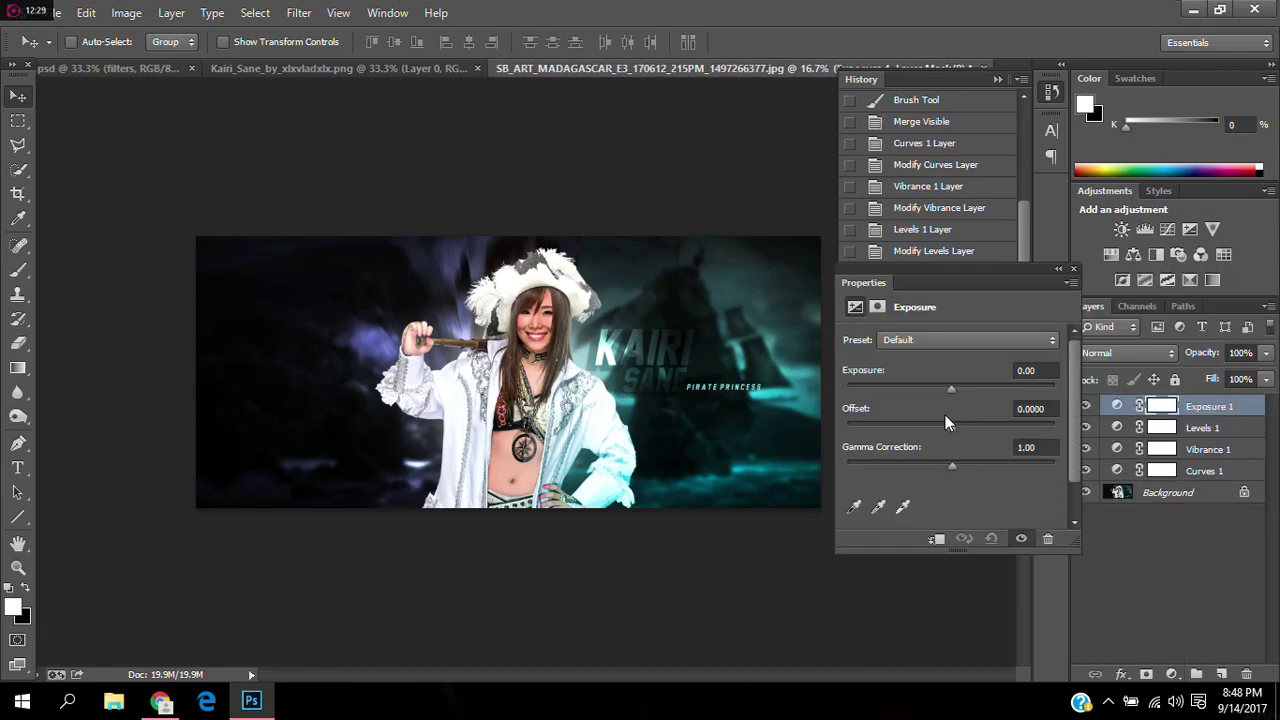
click(1042, 409)
text(0.0080)
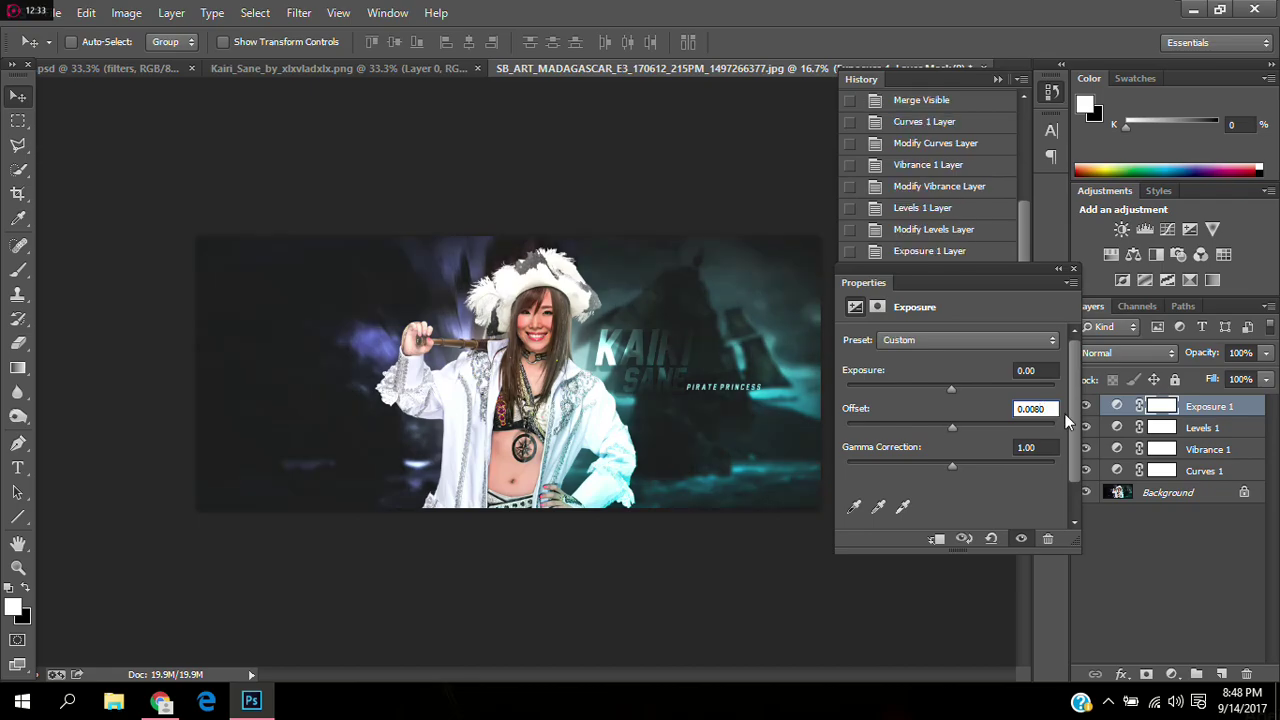
key(BackSpace)
key(BackSpace)
text(40)
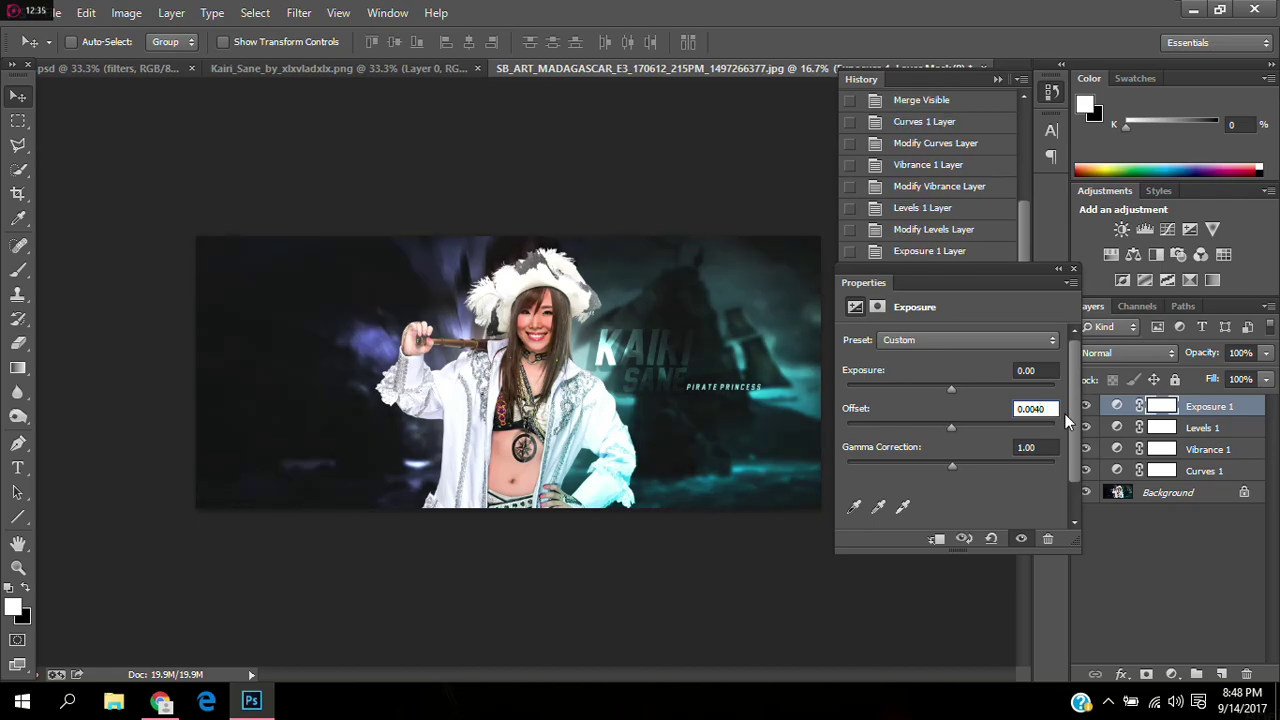
click(1073, 269)
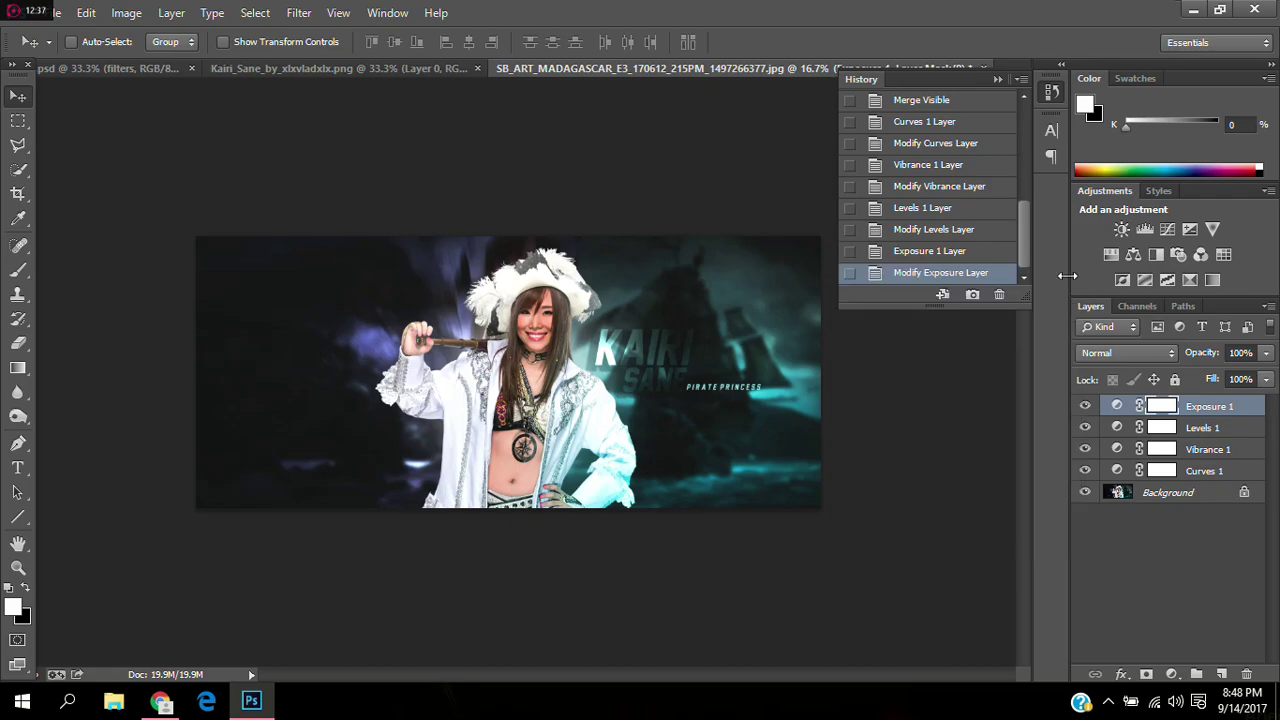
Step: Flatten the adjusted banner into a single background and make two layer copies of it
right_click(1180, 430)
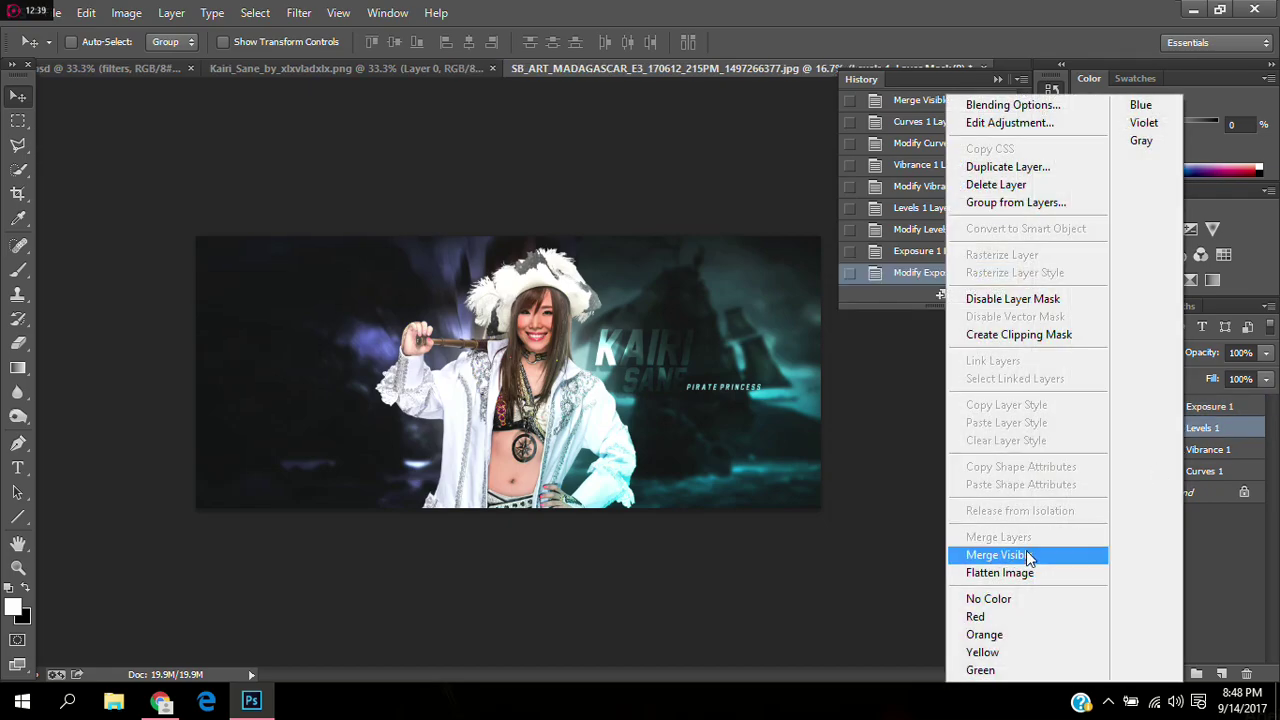
click(1021, 577)
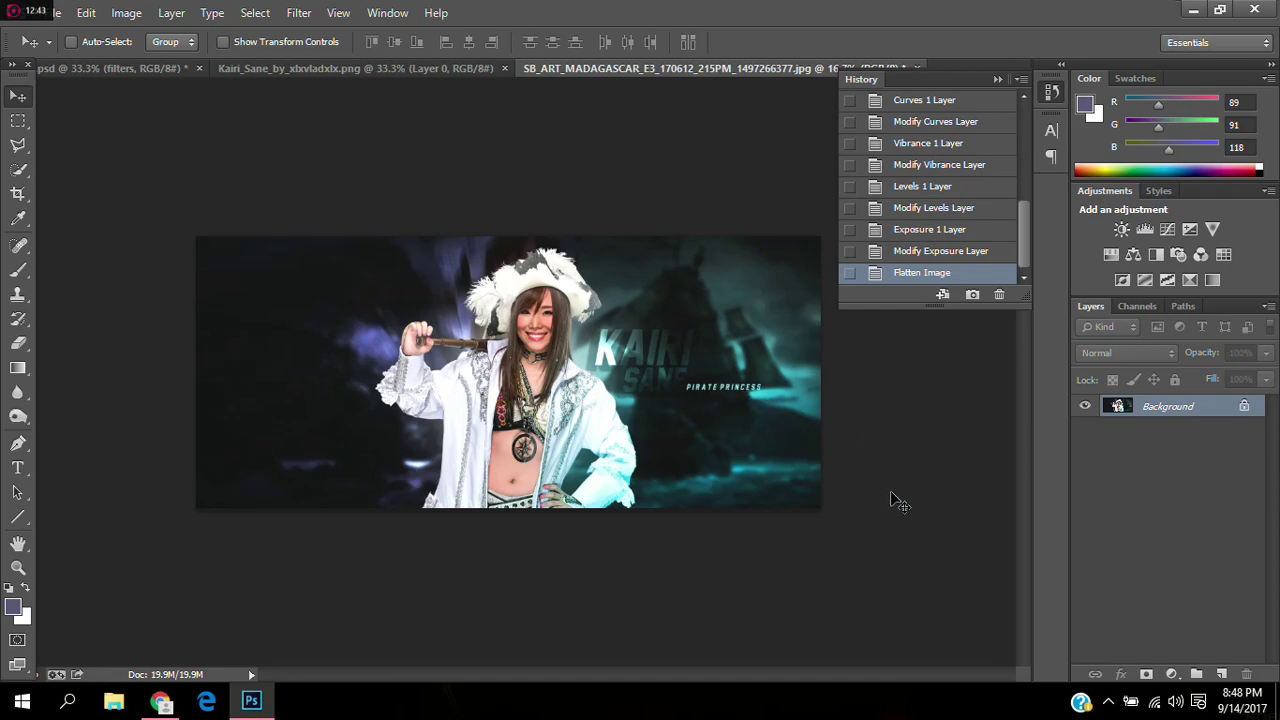
key(ctrl+j)
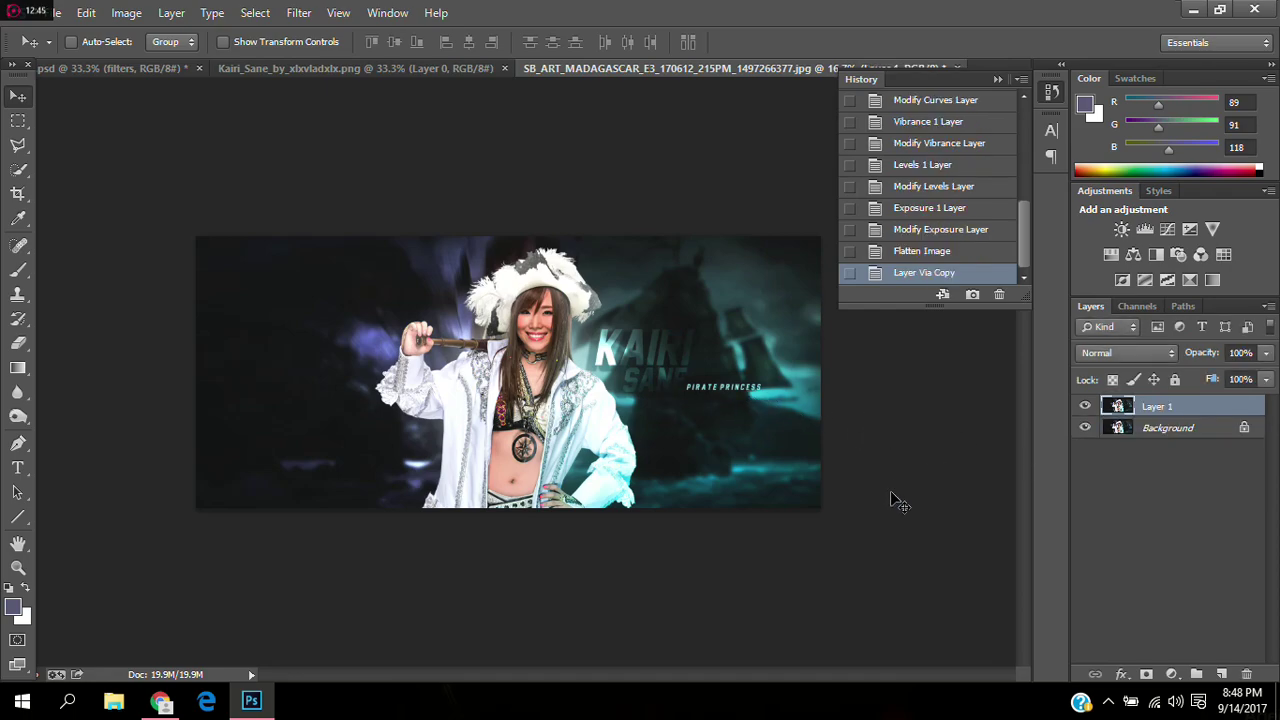
key(ctrl+j)
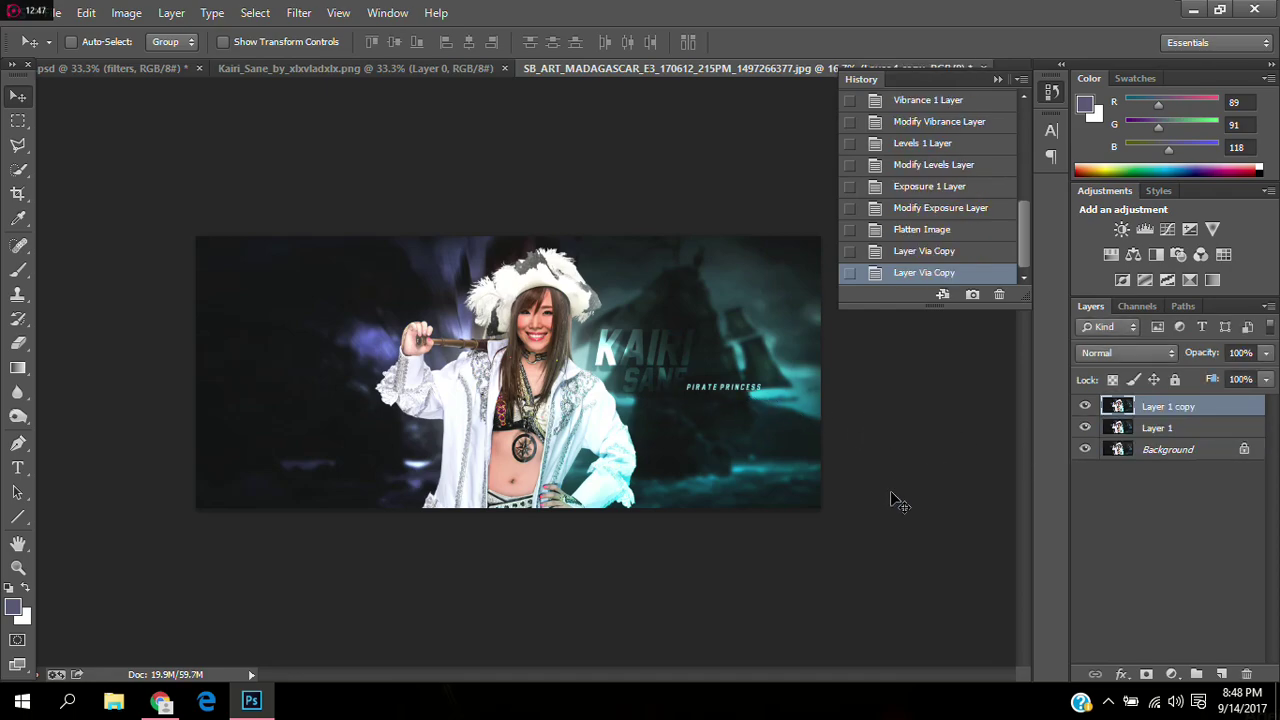
Step: Extend the canvas height to 27 inches, keeping the artwork centered between the added strips
click(1172, 449)
click(118, 13)
click(185, 163)
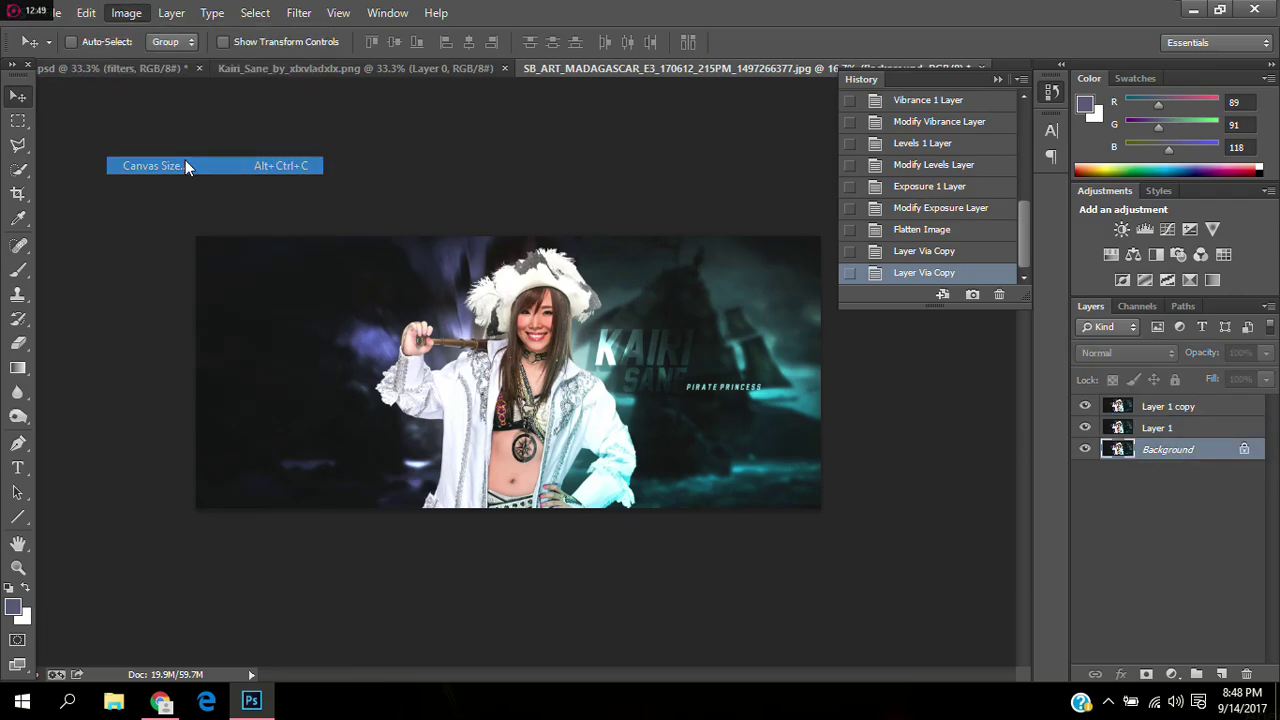
drag(997, 326, 915, 328)
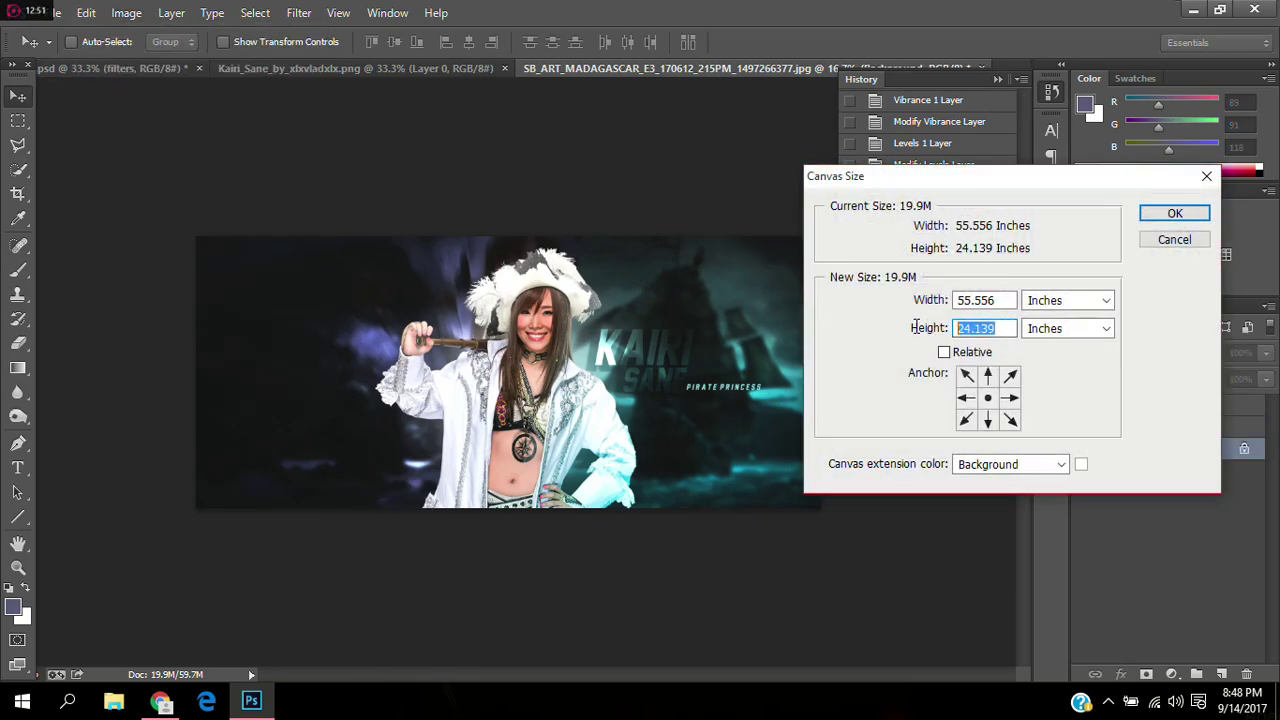
text(27)
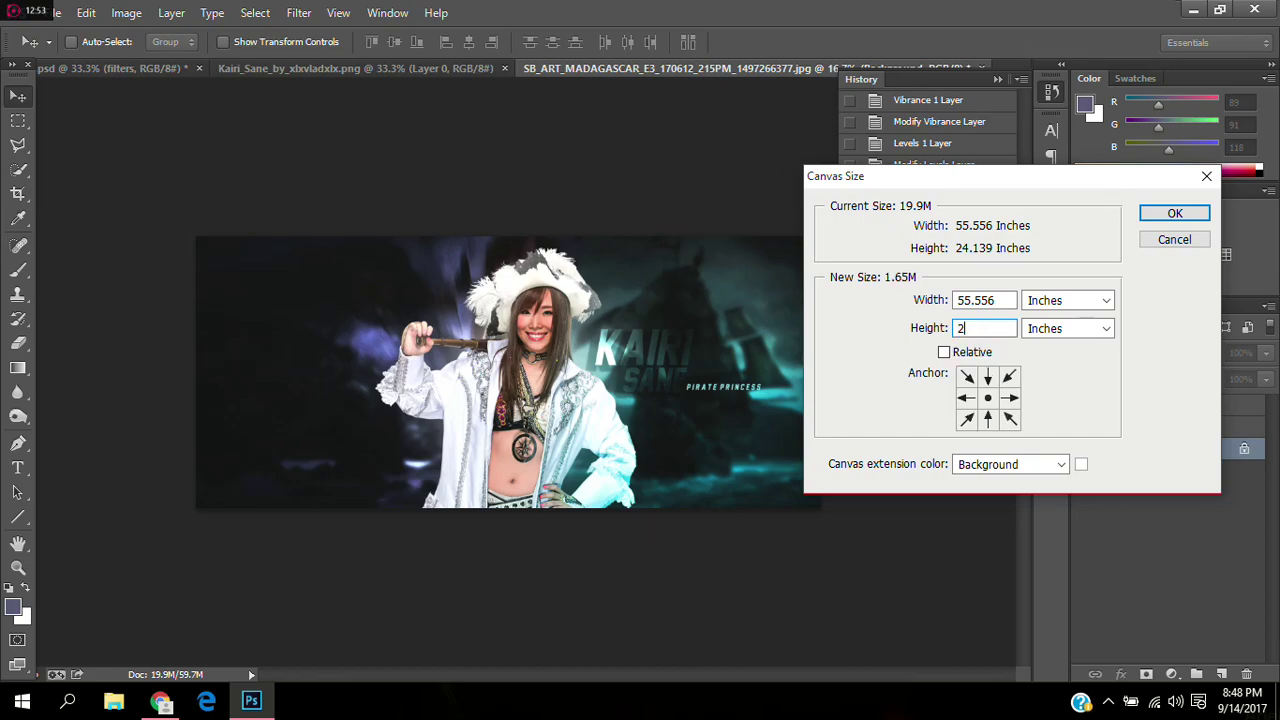
click(1170, 215)
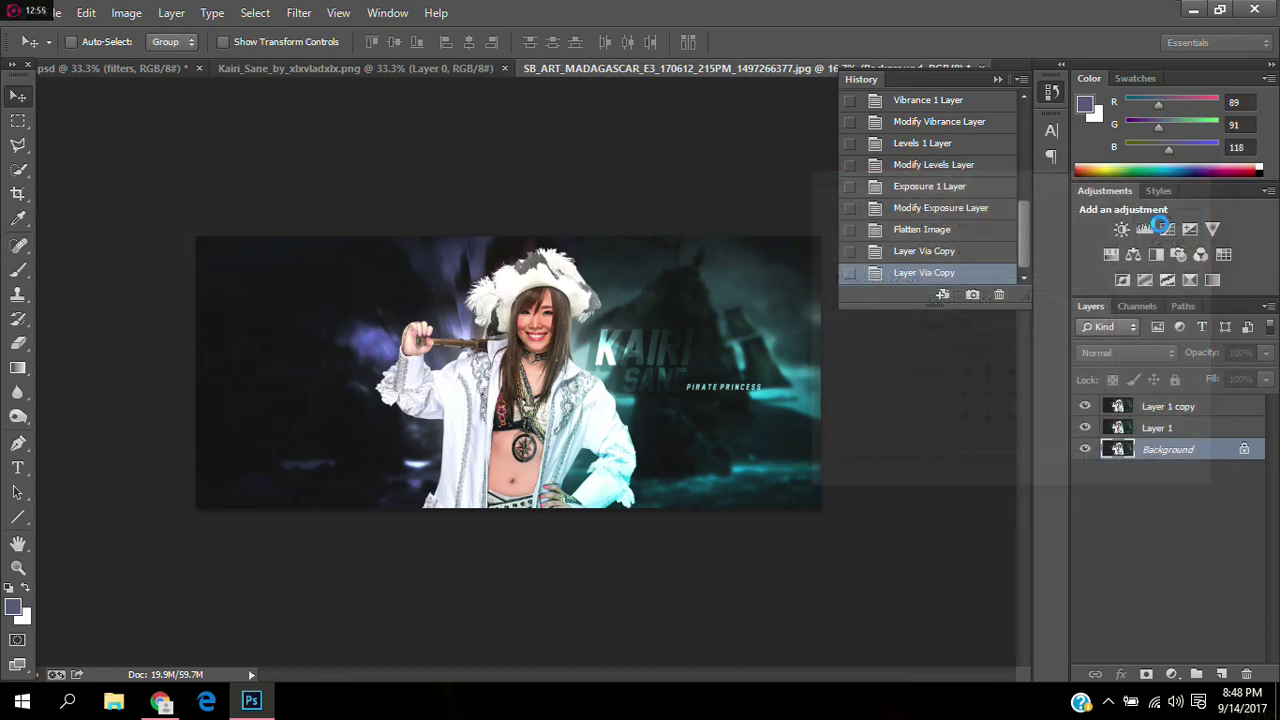
Step: Scale the lower banner copy, Layer 1, to about 127.5% so it extends beyond the canvas on all sides
click(1178, 434)
key(ctrl+t)
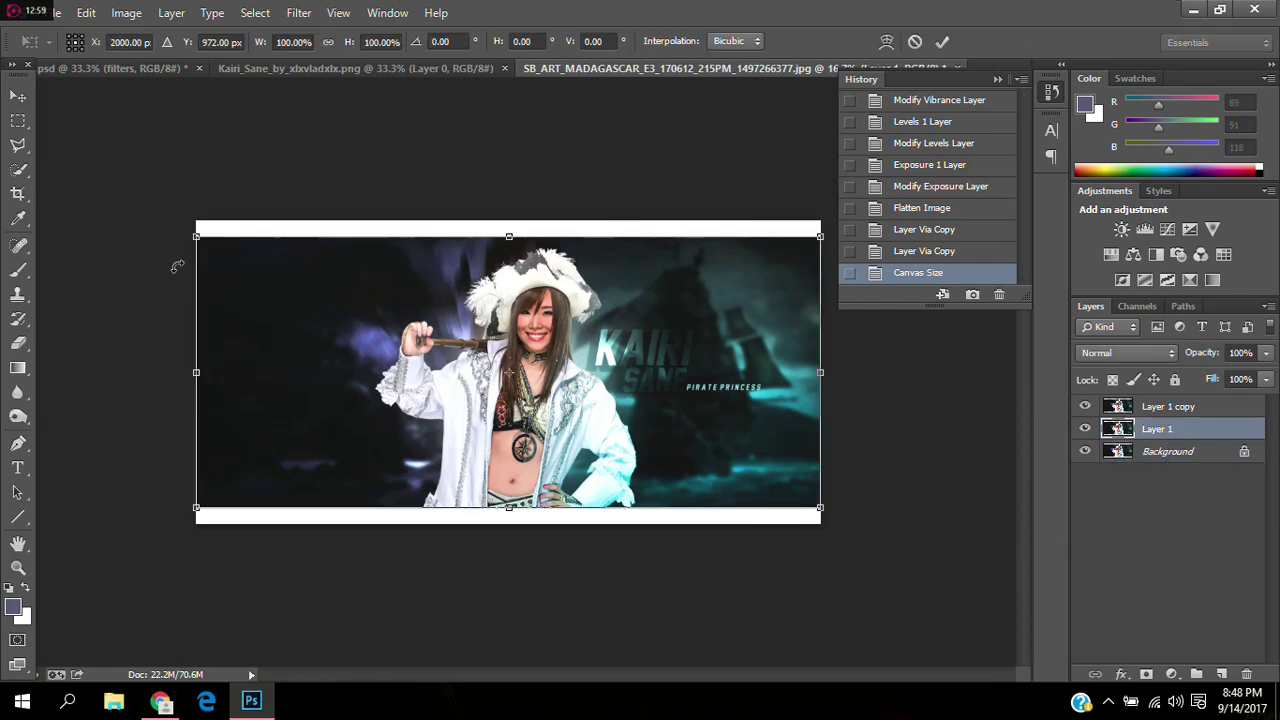
drag(195, 237, 125, 180)
drag(820, 508, 914, 547)
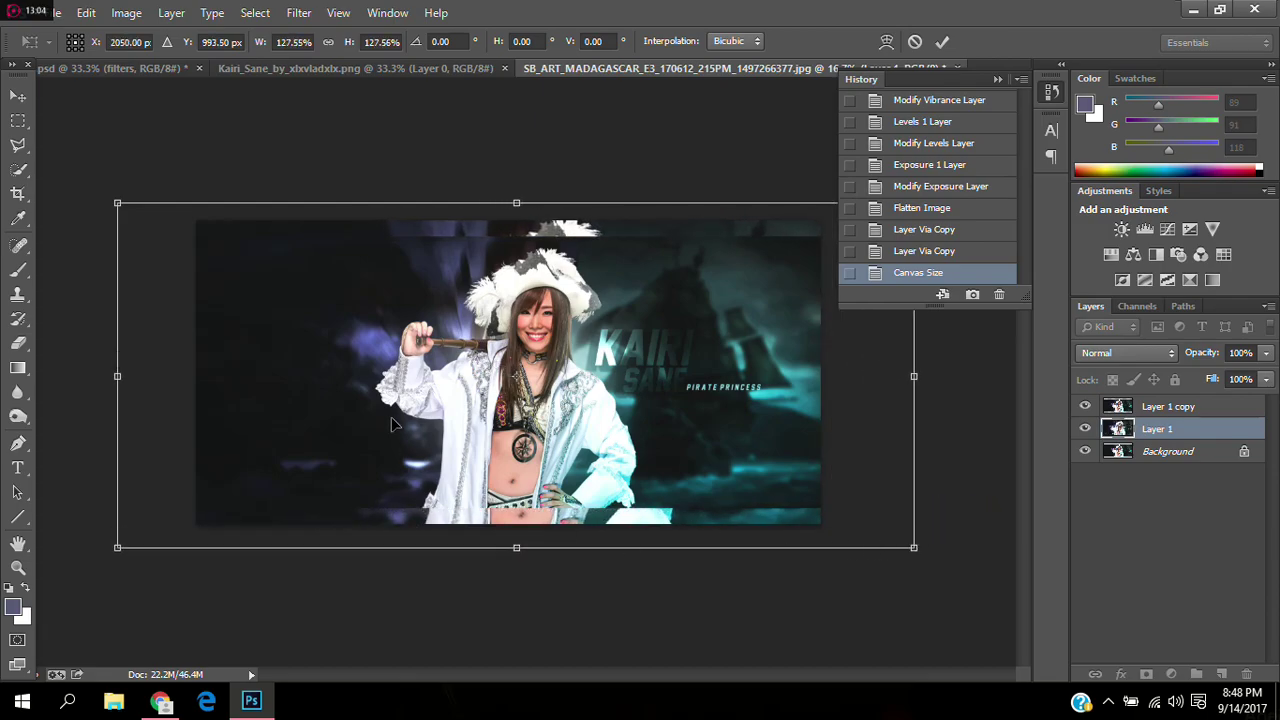
click(942, 41)
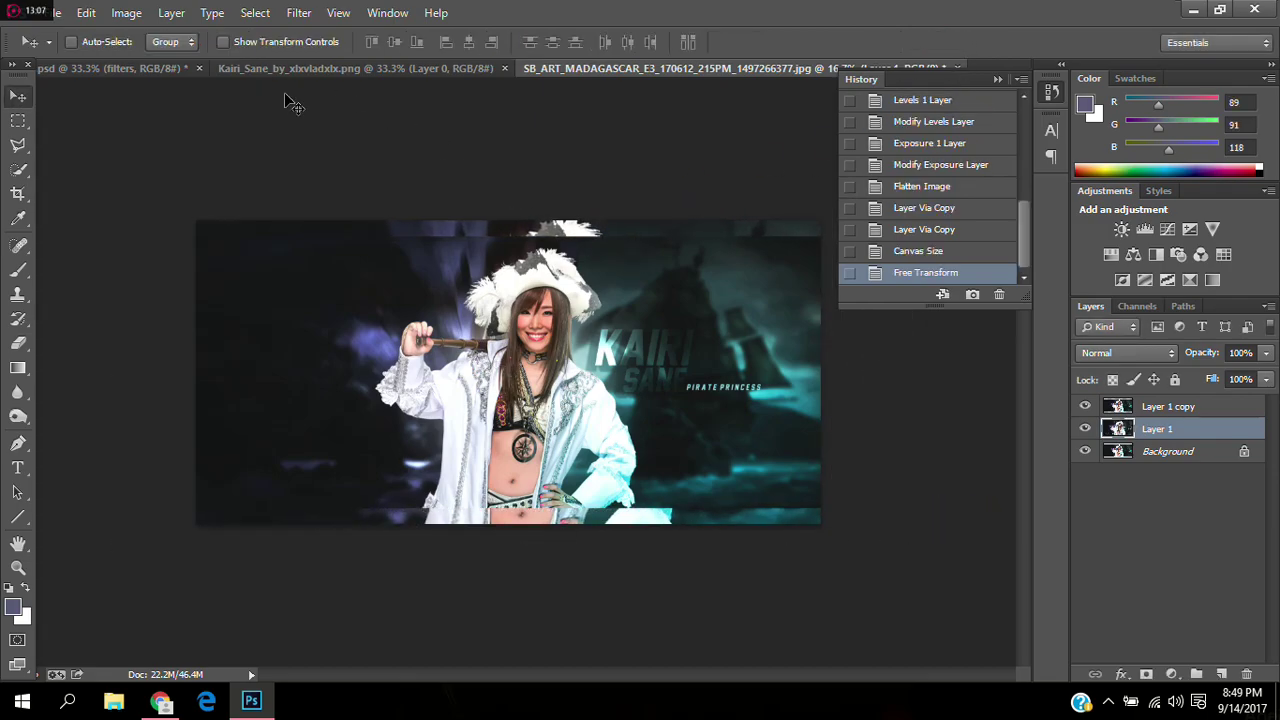
Step: Desaturate the enlarged banner copy behind the main artwork
click(126, 13)
mouse_move(243, 62)
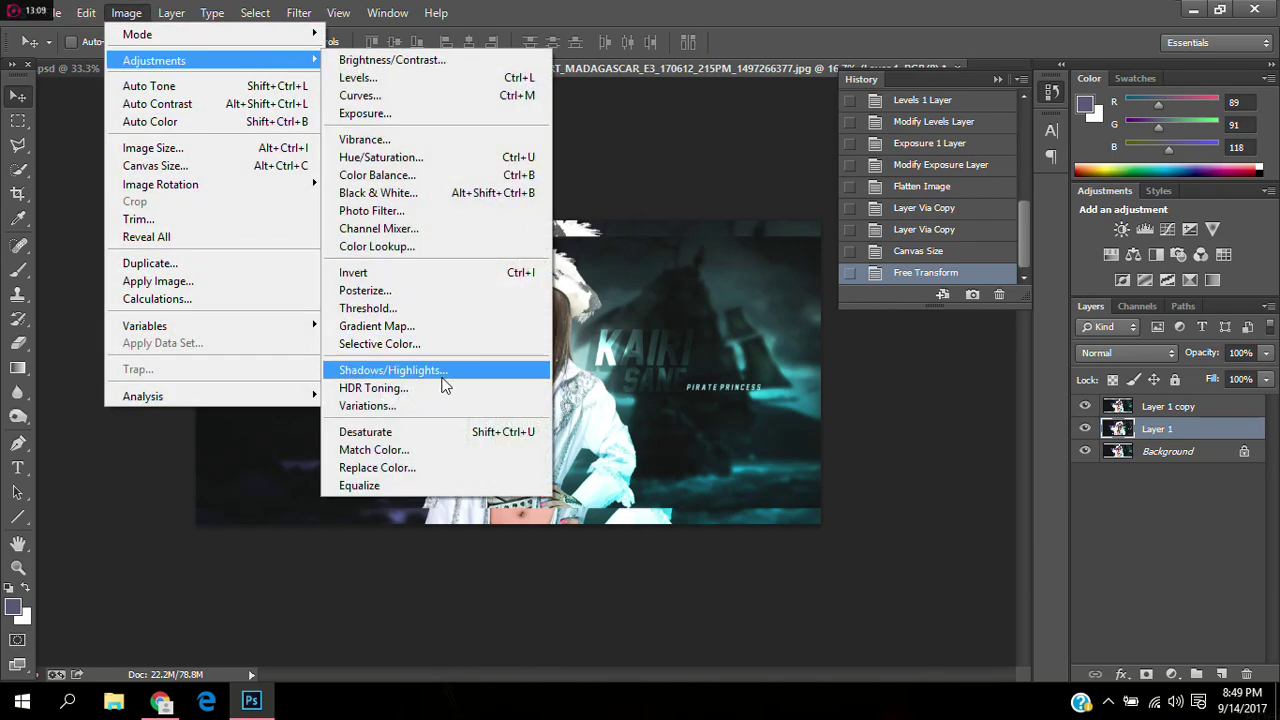
click(417, 432)
Step: Darken the desaturated copy with Brightness/Contrast, trying contrast 100 before settling on brightness -150 and contrast -50
click(127, 14)
mouse_move(154, 60)
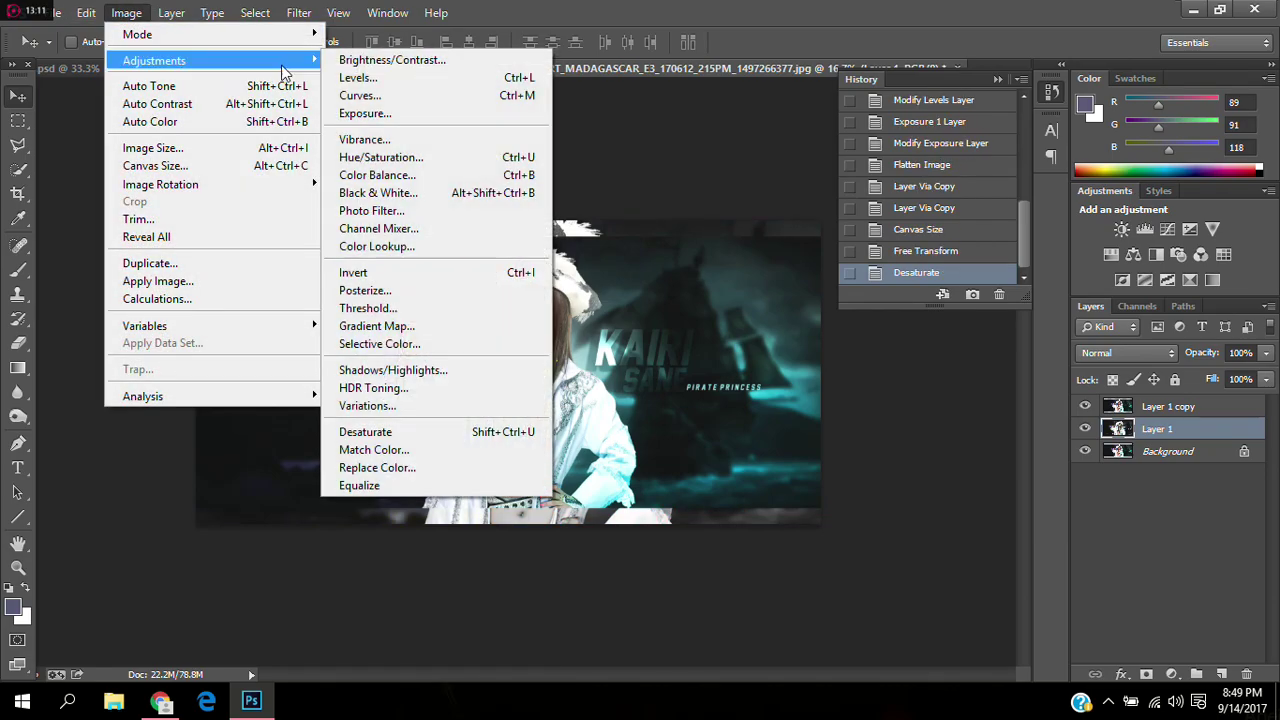
click(370, 52)
drag(876, 364, 785, 369)
drag(904, 420, 1040, 410)
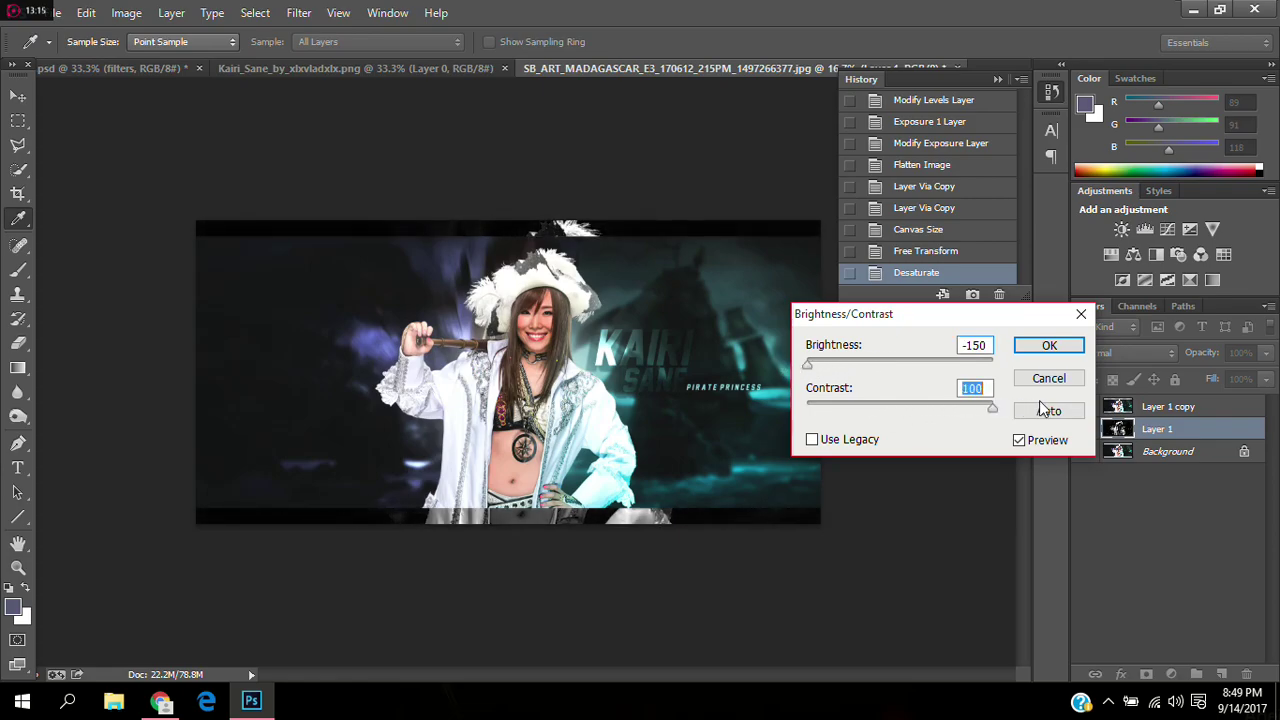
drag(905, 363, 877, 362)
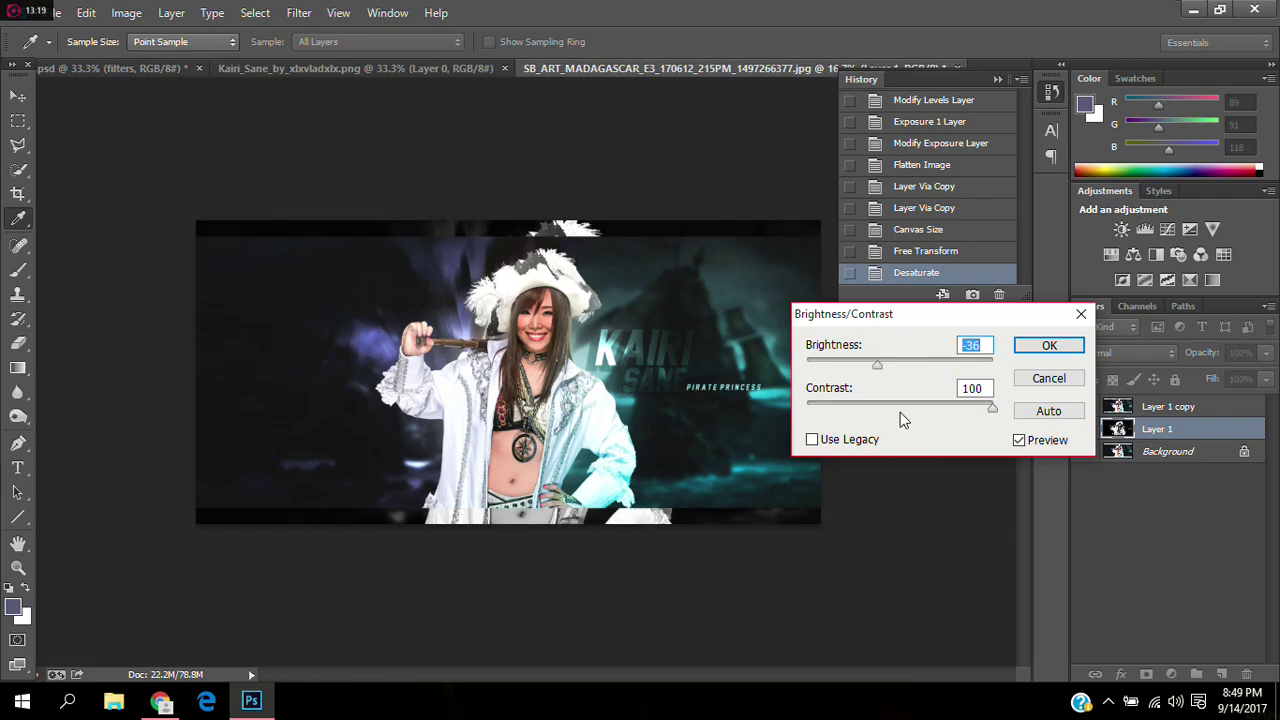
drag(898, 410, 756, 395)
drag(877, 365, 808, 363)
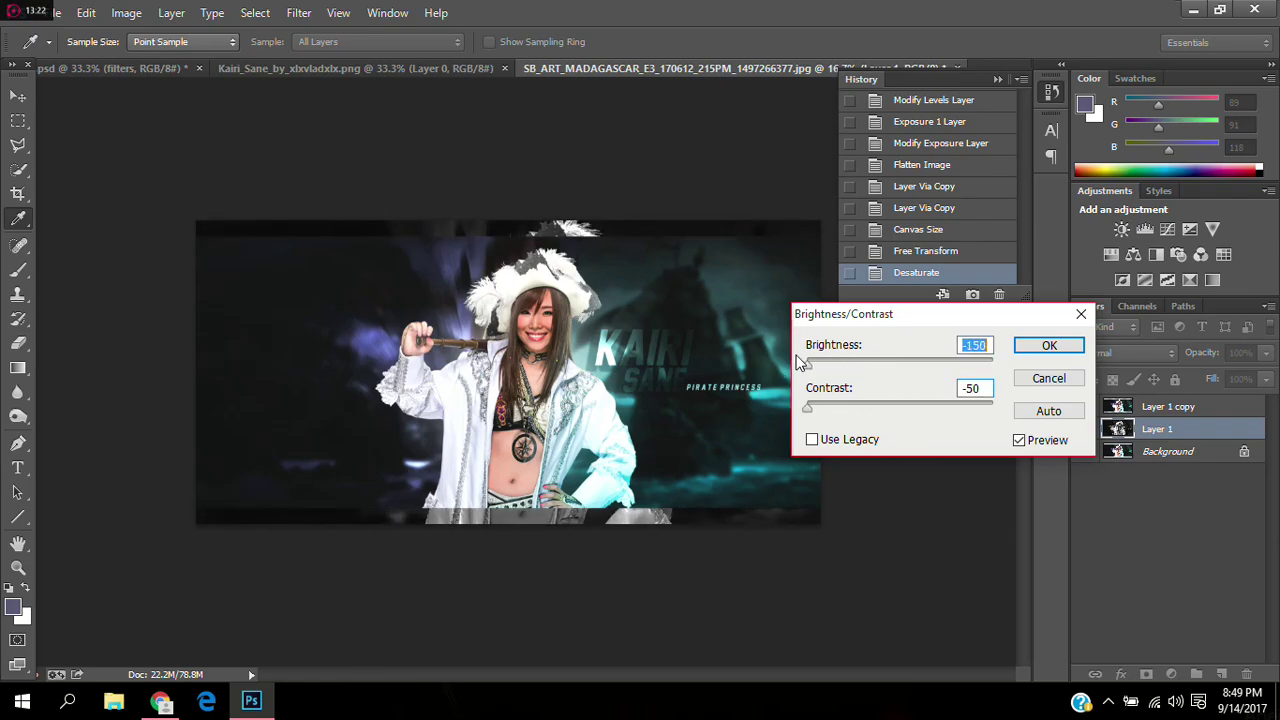
click(1047, 345)
Step: Apply a Gaussian Blur with a 12.7-pixel radius to the darkened banner copy
key(v)
click(298, 12)
mouse_move(371, 219)
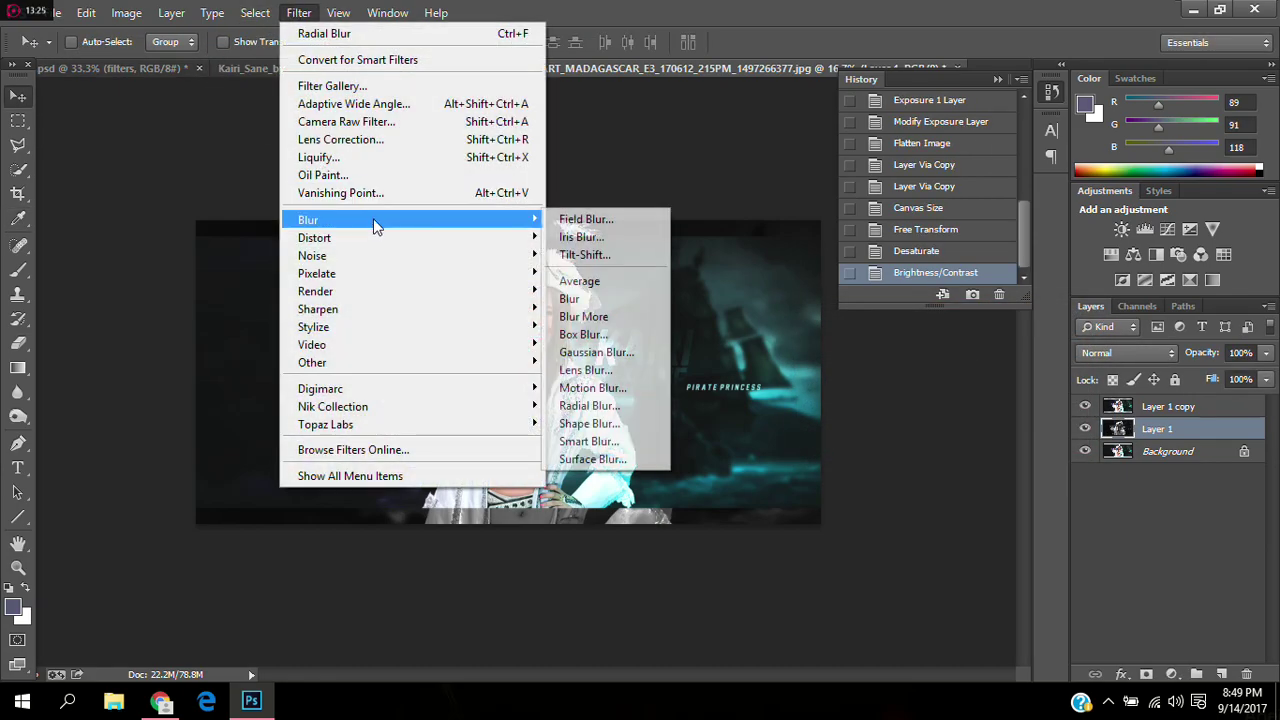
click(560, 434)
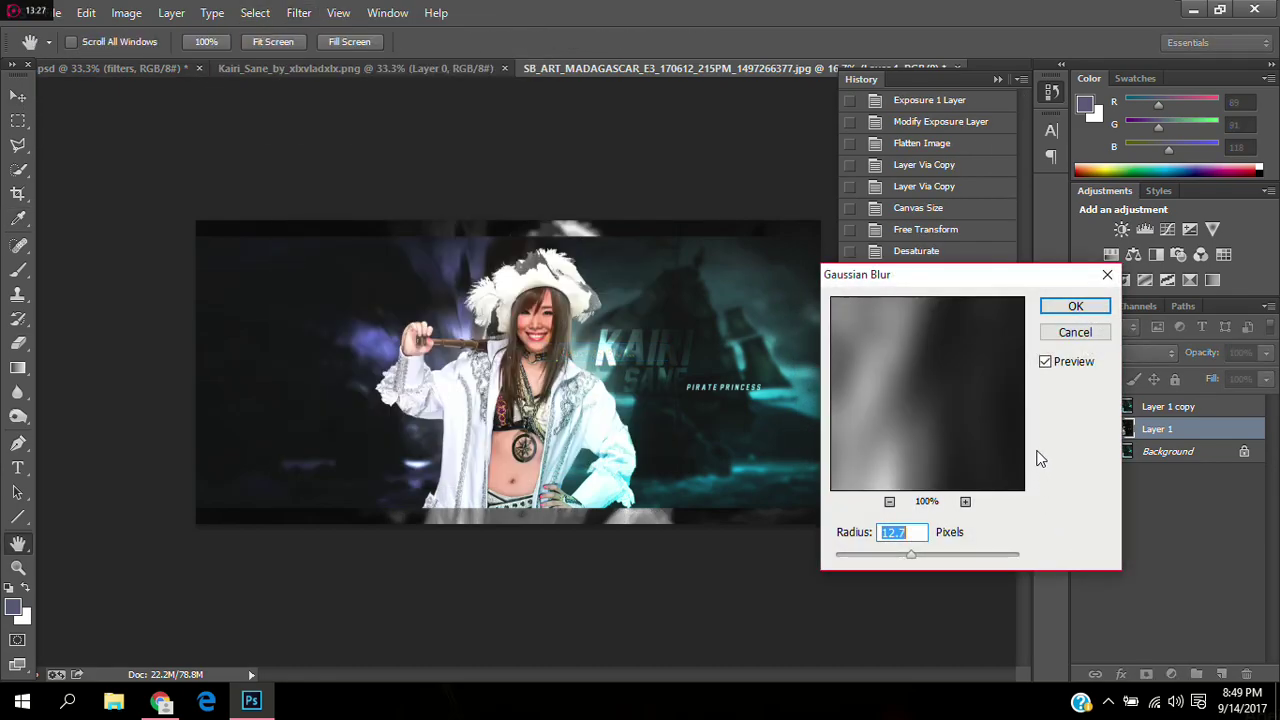
click(1070, 305)
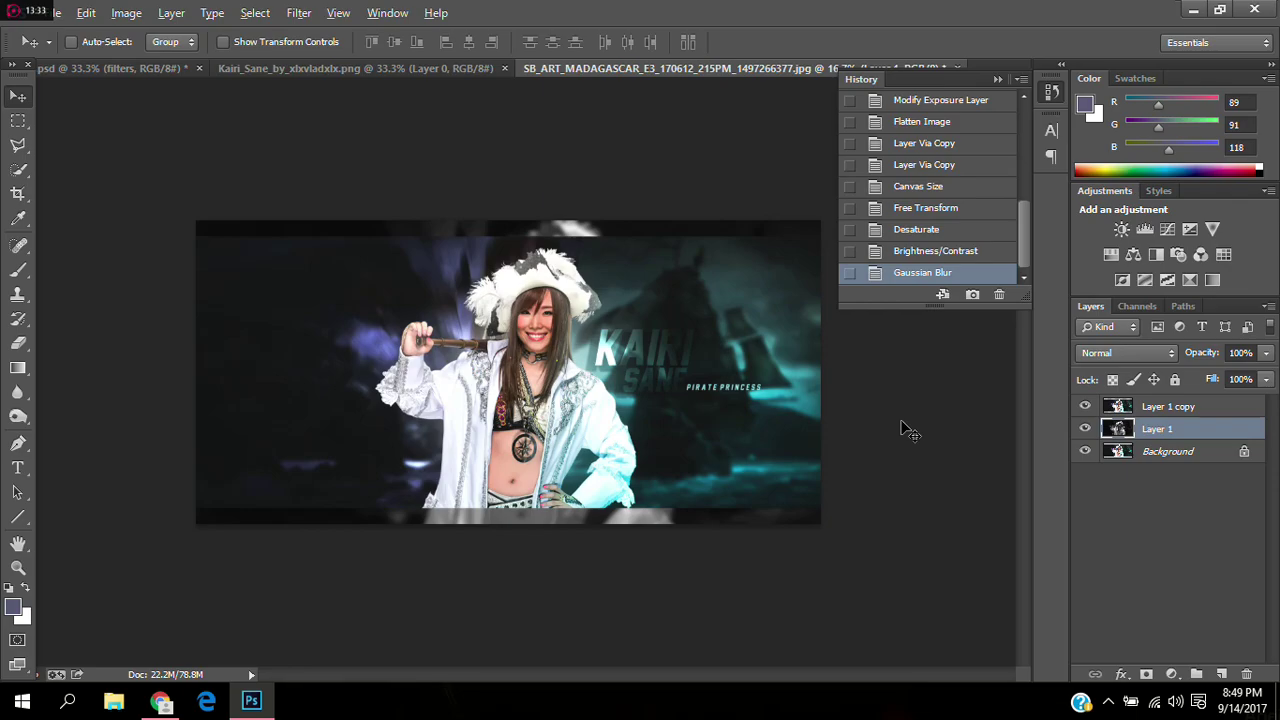
key(alt+z)
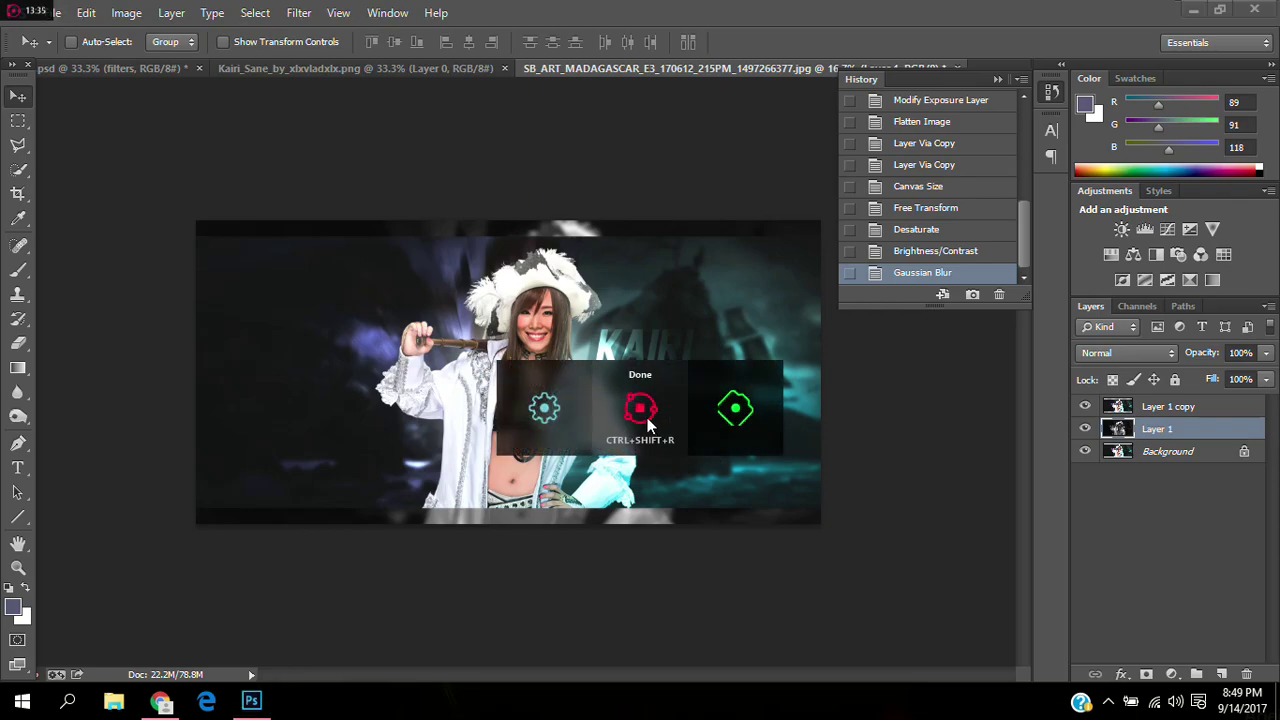